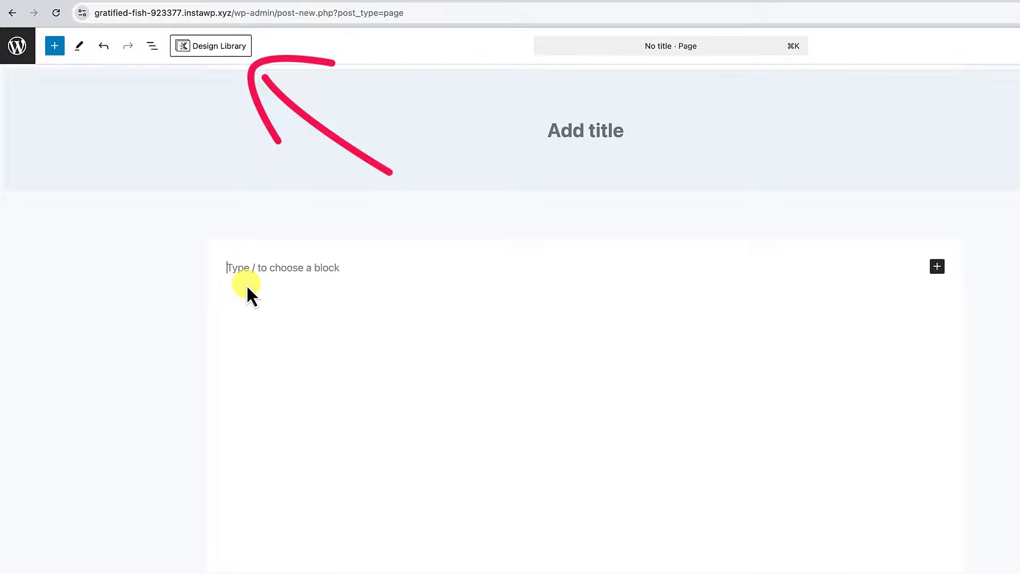
Insert a Row Layout block with /row and open the Kadence Design Library.
type("/row")
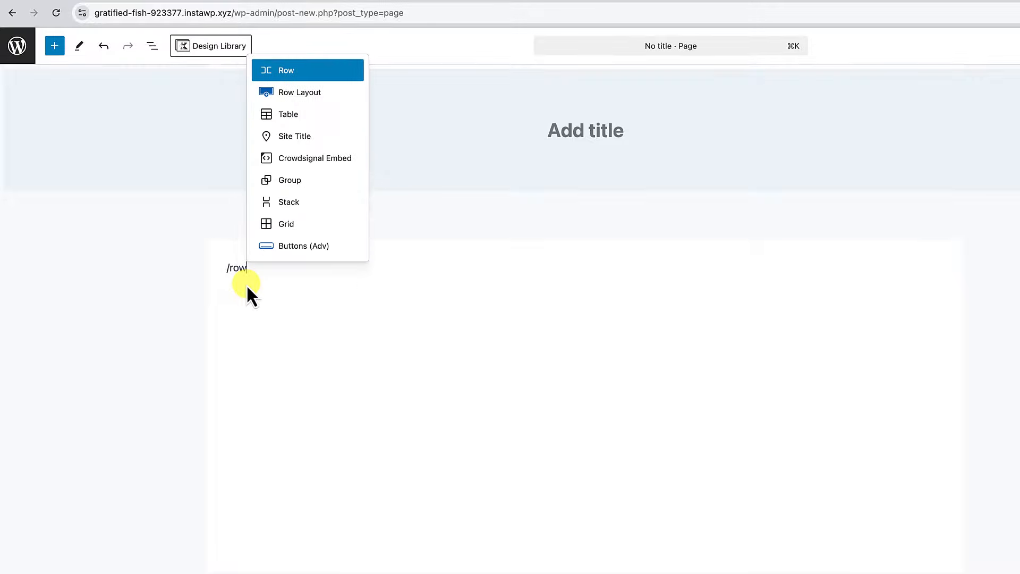
left_click(298, 97)
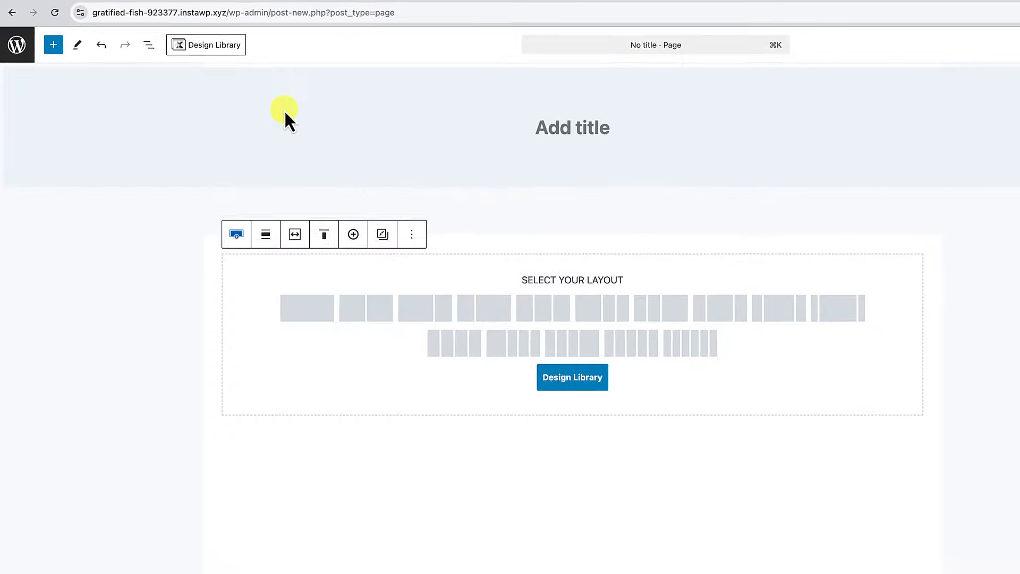
left_click(223, 47)
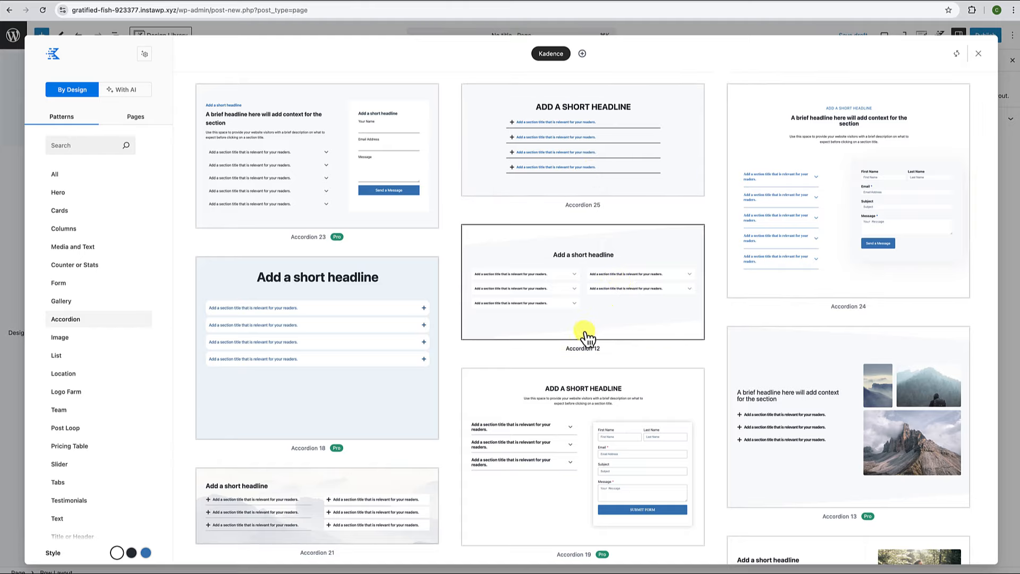
Browse the Hero, Cards, Columns and Media and Text pattern categories.
scroll(556, 340, "down", 2)
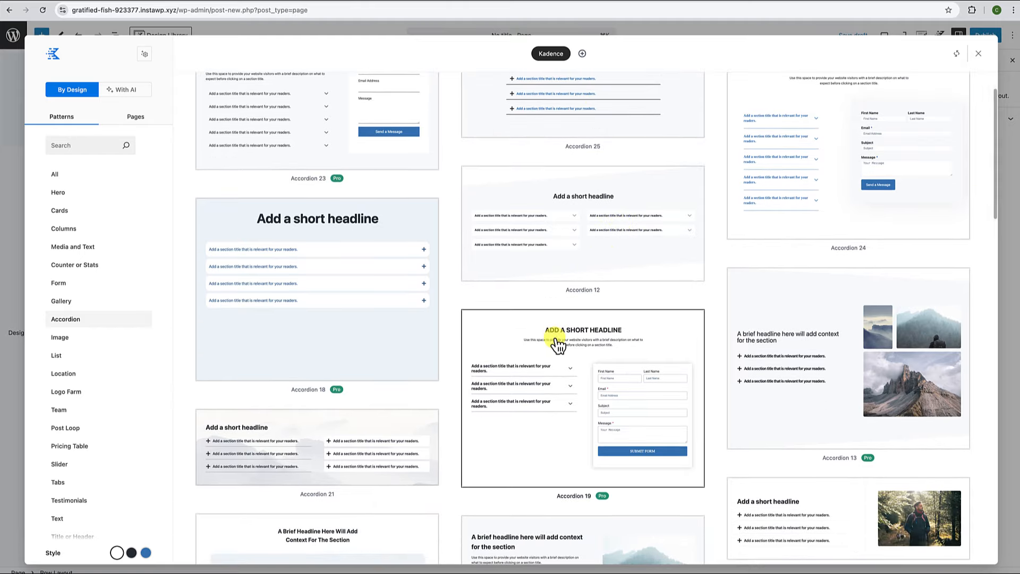
scroll(555, 340, "up", 2)
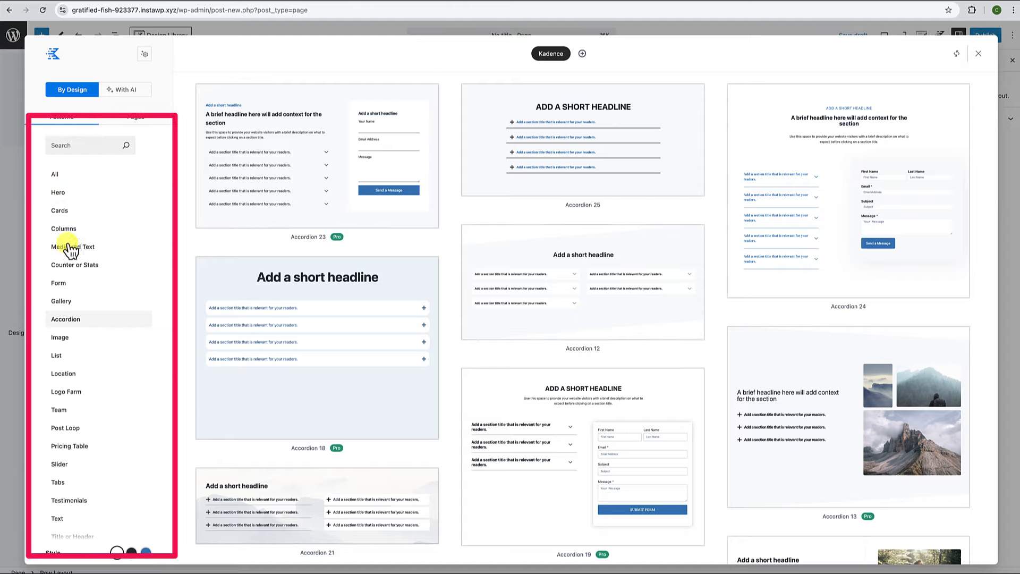
left_click(60, 196)
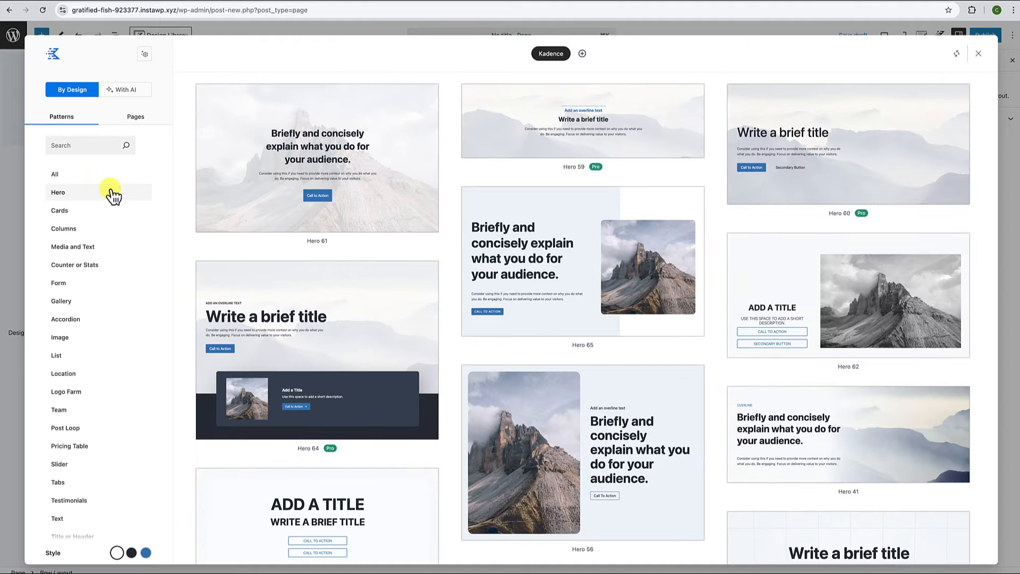
scroll(317, 214, "down", 2)
scroll(317, 214, "down", 3)
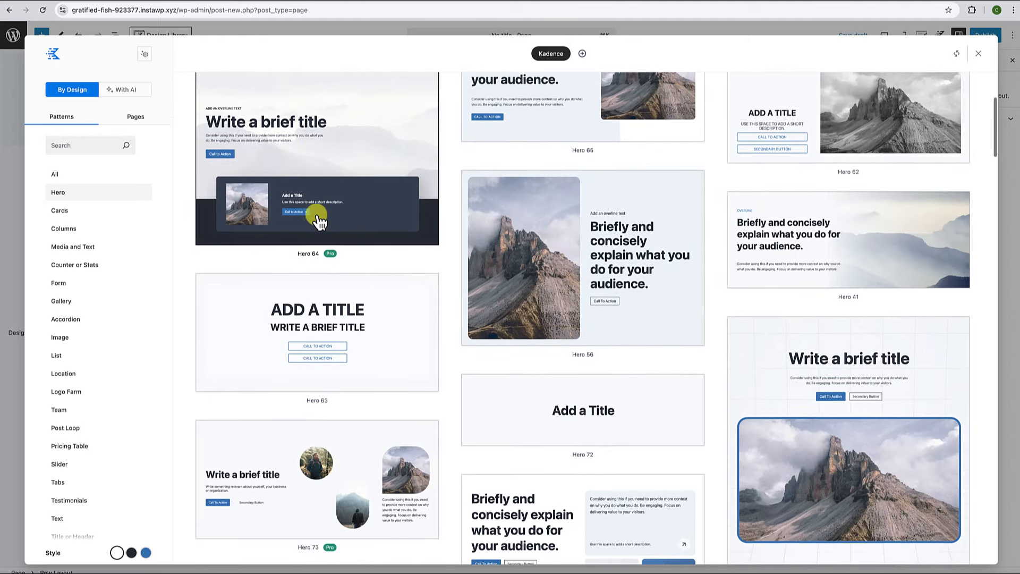
left_click(59, 211)
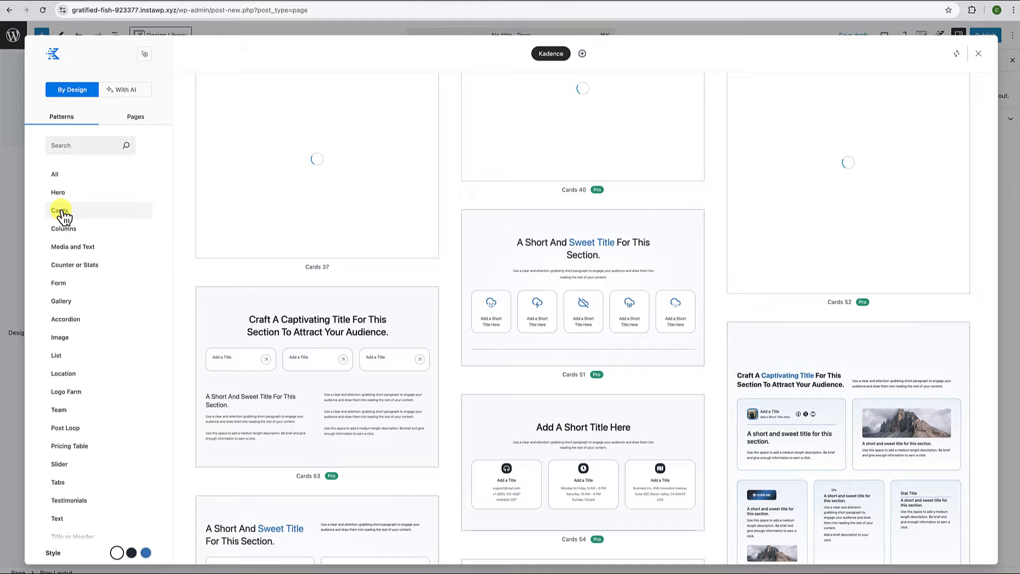
left_click(87, 229)
left_click(78, 248)
Browse Counter or Stats, Form, Gallery and Accordion, ending on the Image patterns.
left_click(80, 266)
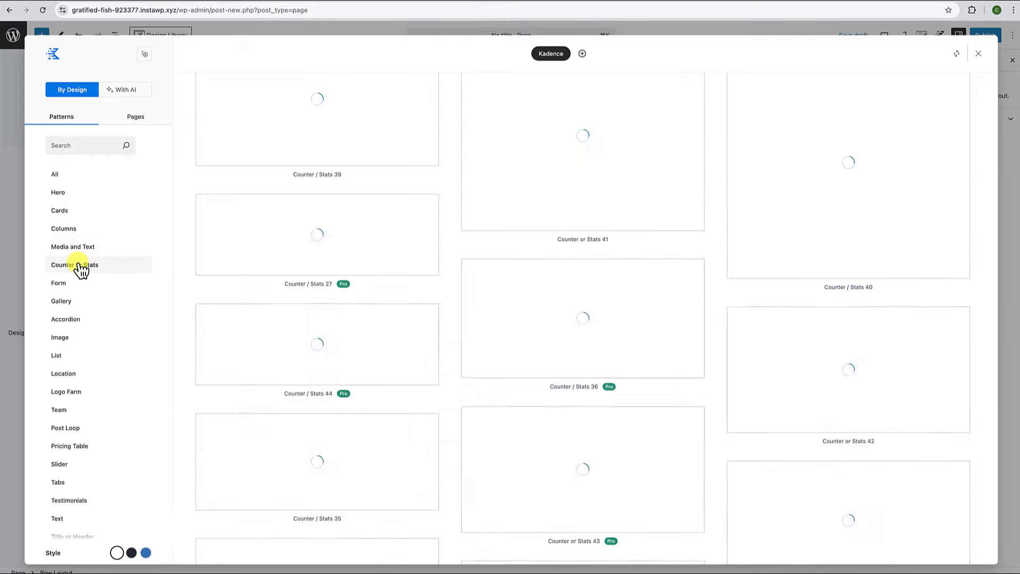
left_click(60, 283)
left_click(62, 301)
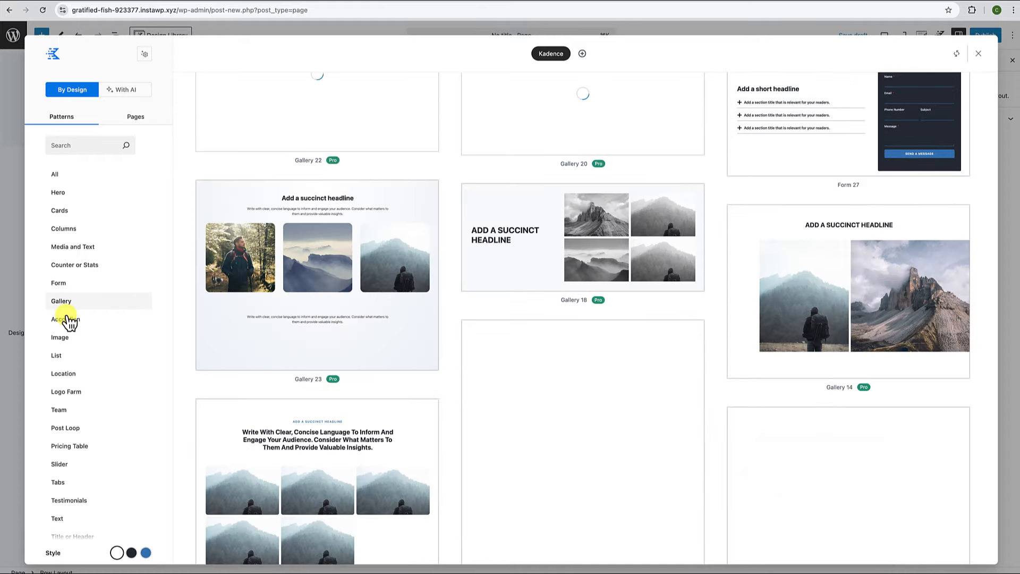
left_click(68, 321)
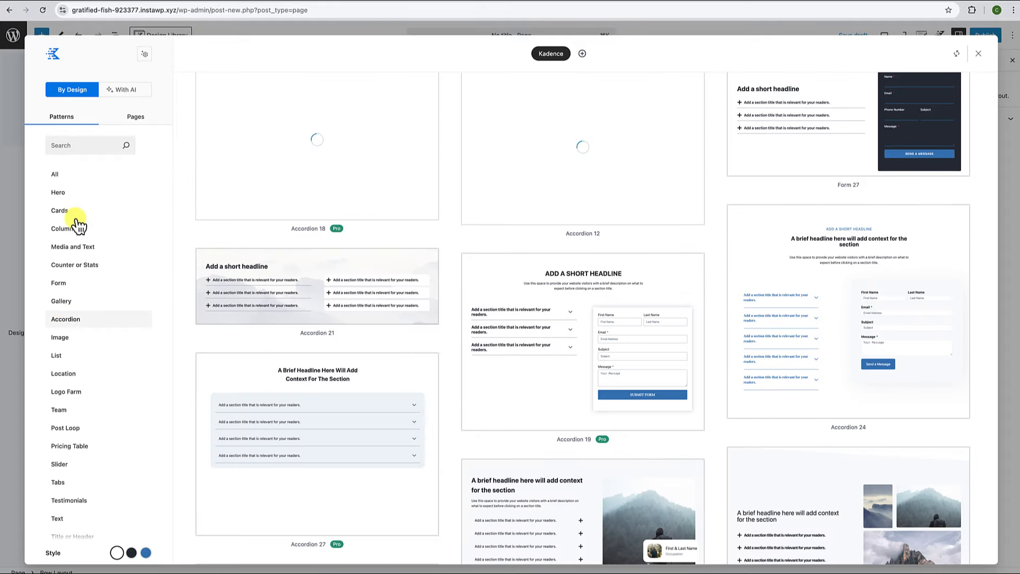
left_click(65, 339)
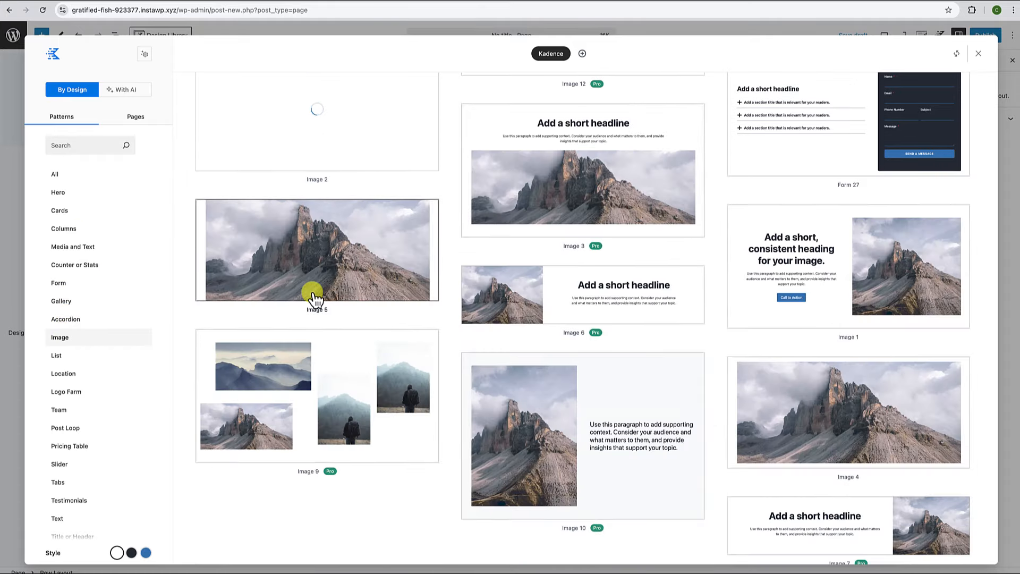
scroll(366, 357, "down", 3)
scroll(368, 356, "down", 1)
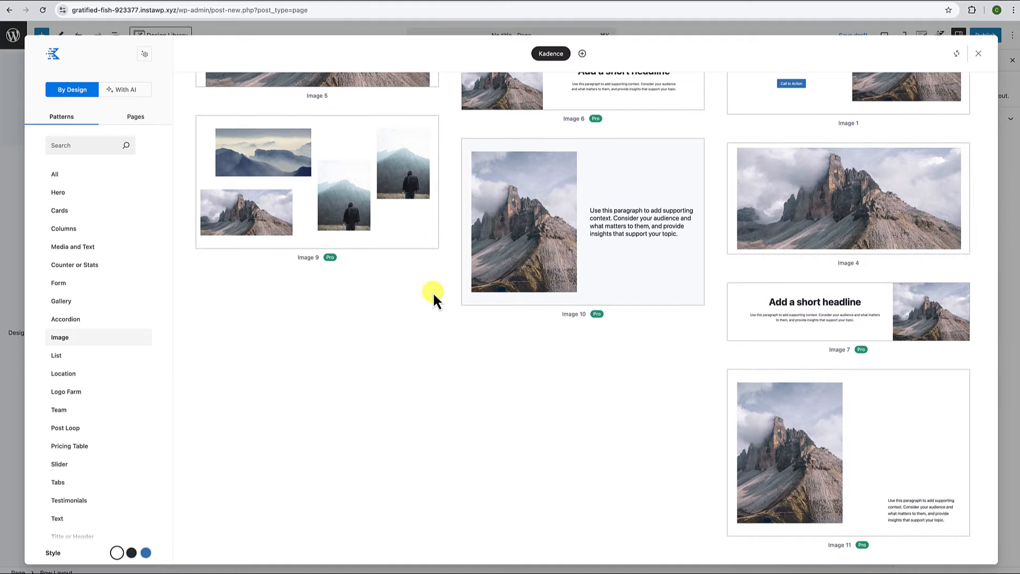
scroll(433, 294, "up", 6)
scroll(433, 294, "up", 2)
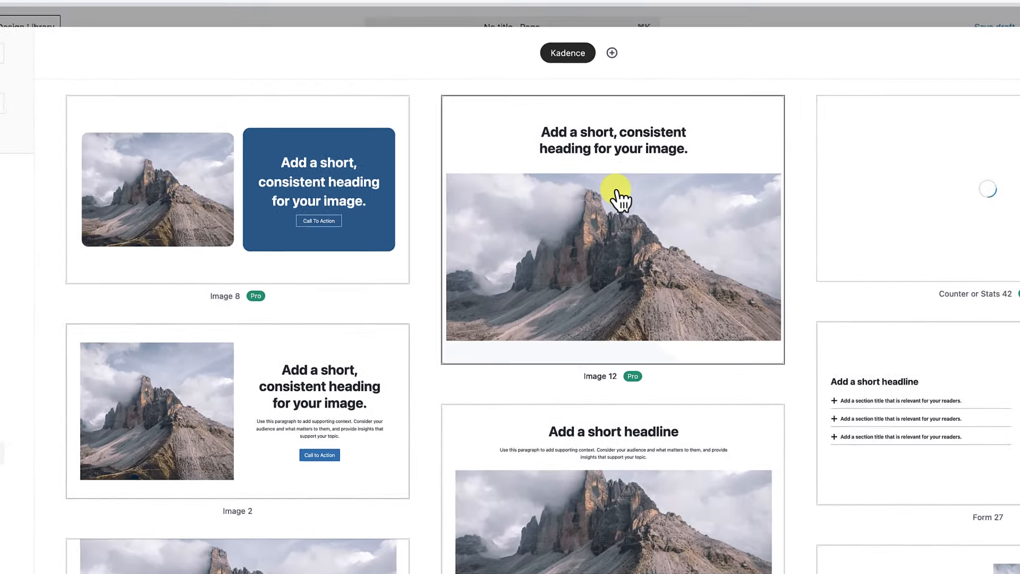
left_click(582, 53)
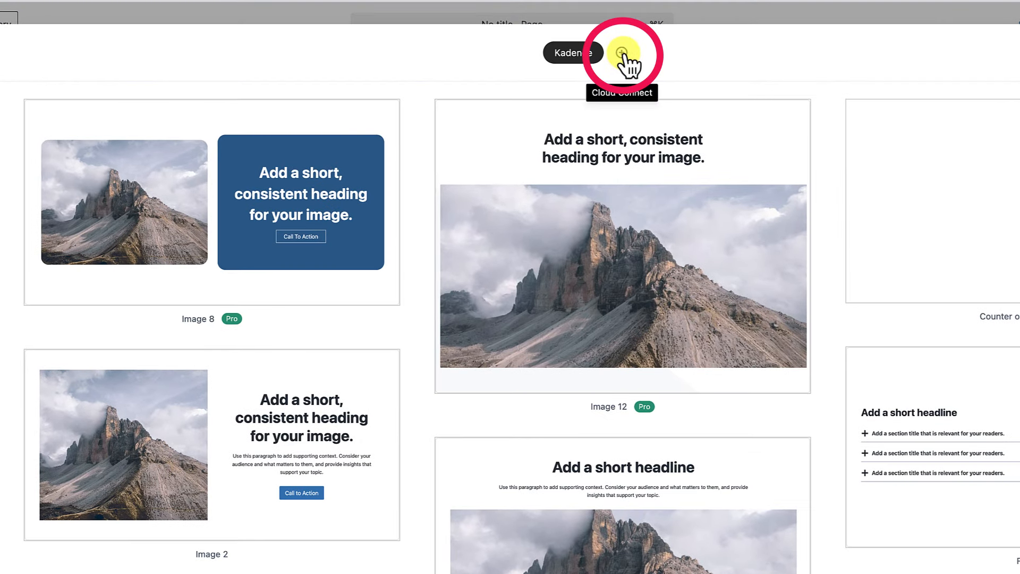
Reopen the Design Library and bring up the Cloud Connect form beside the Kadence tab.
left_click(622, 53)
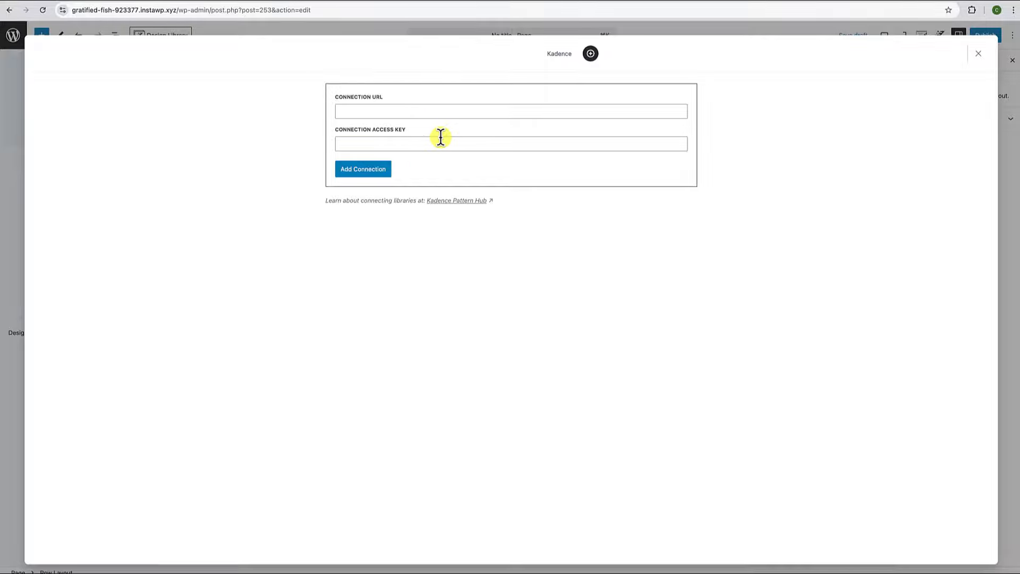
left_click(979, 59)
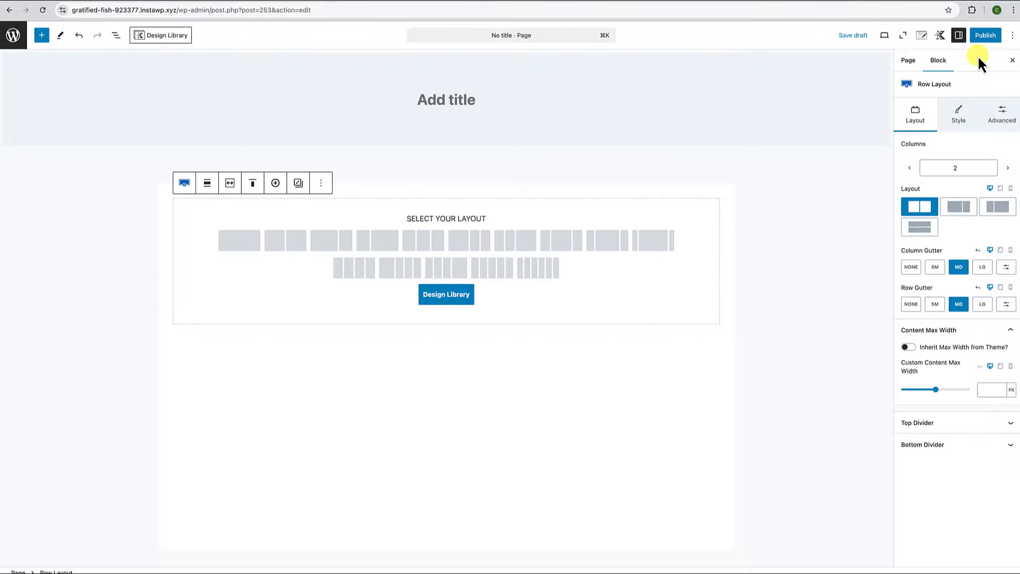
left_click(166, 38)
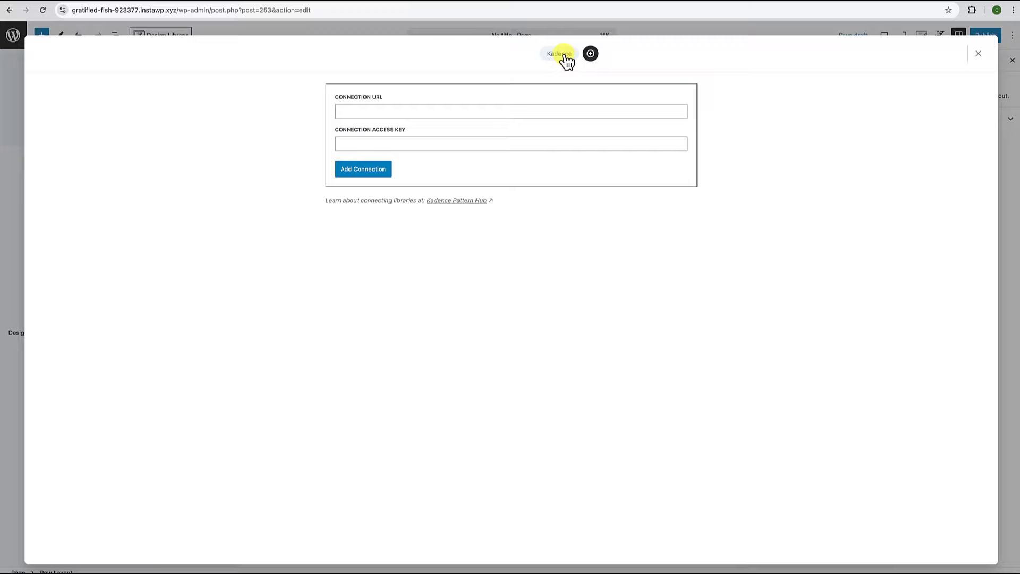
left_click(559, 54)
scroll(494, 187, "down", 1)
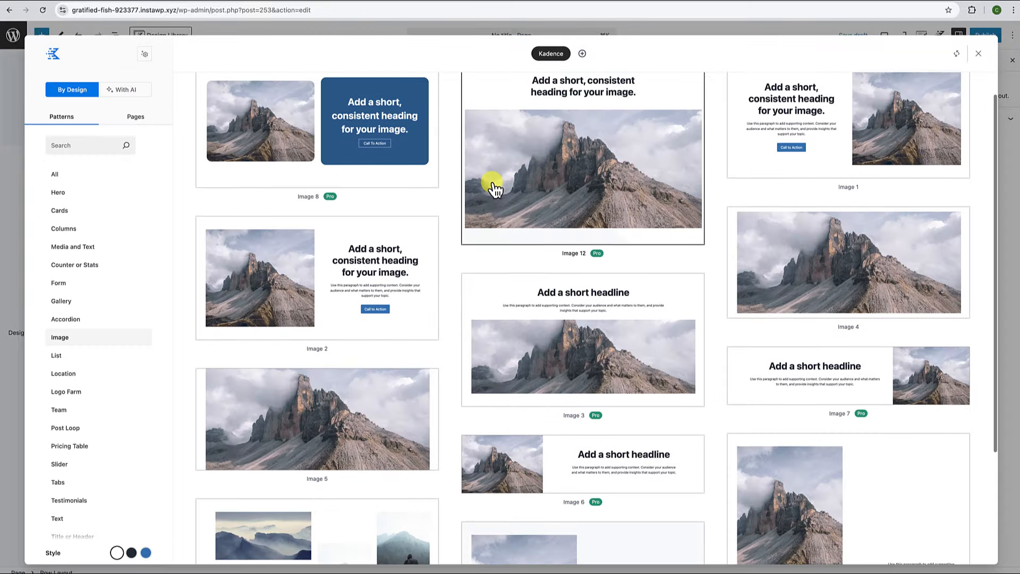
left_click(583, 54)
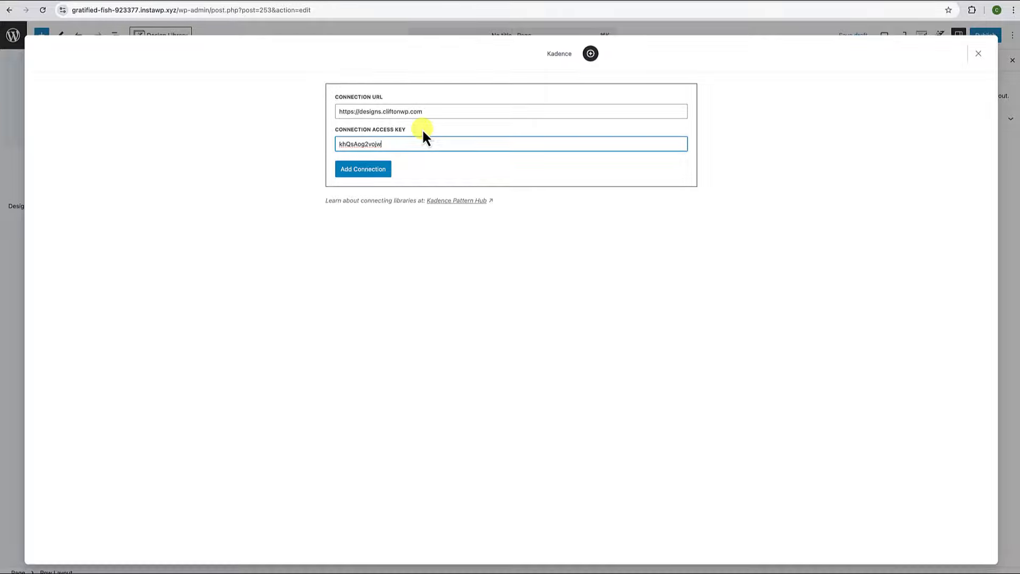
left_click(376, 170)
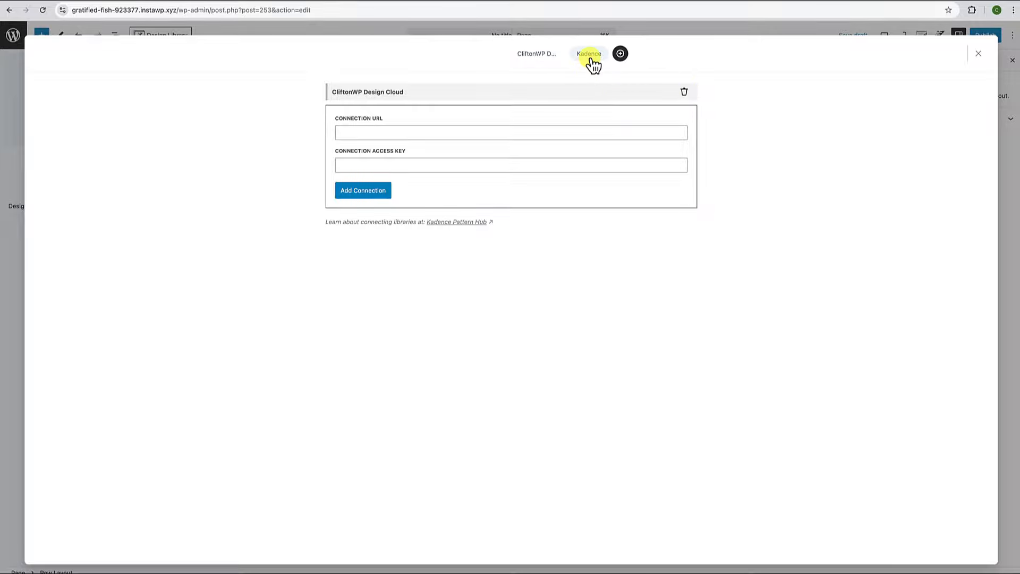
Switch to the CliftonWP Design Cloud library and scroll through its categories.
left_click(590, 54)
scroll(522, 235, "down", 8)
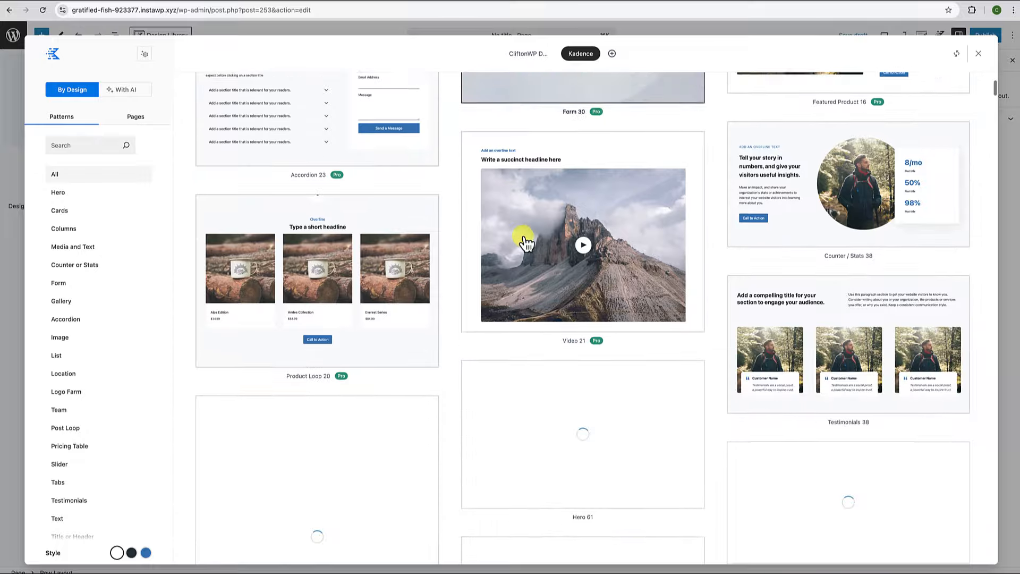
scroll(526, 243, "down", 15)
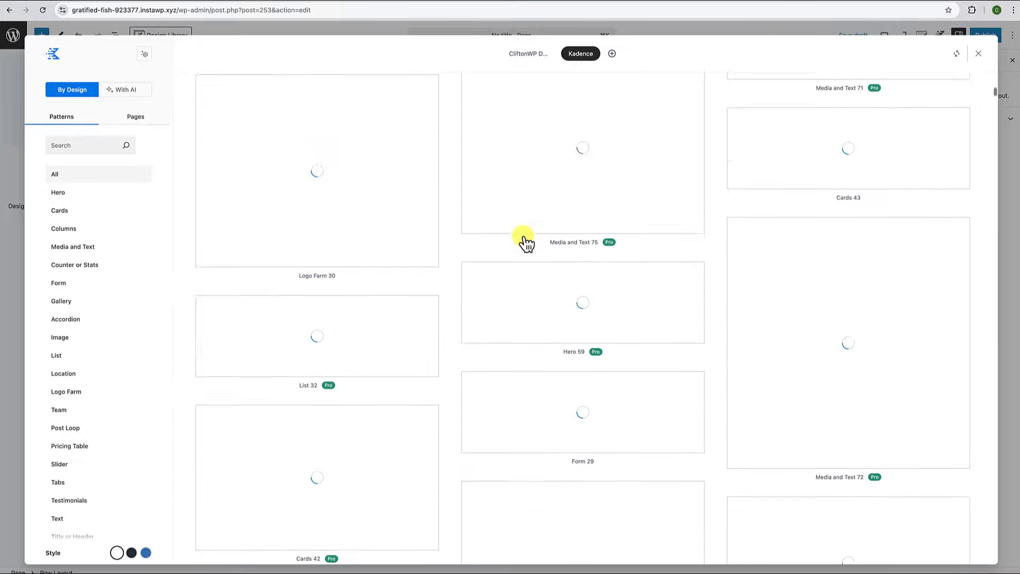
scroll(526, 244, "down", 5)
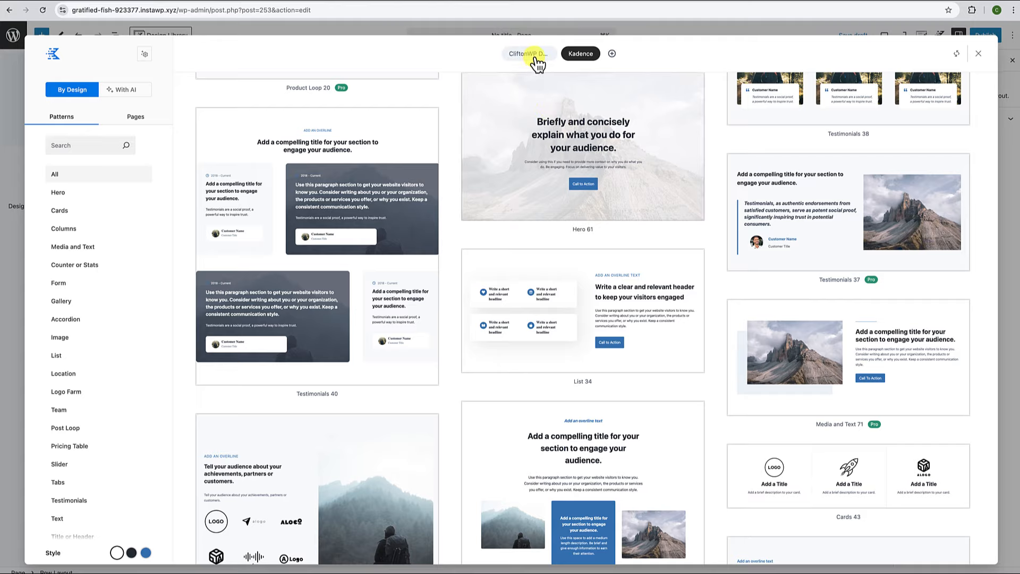
left_click(535, 57)
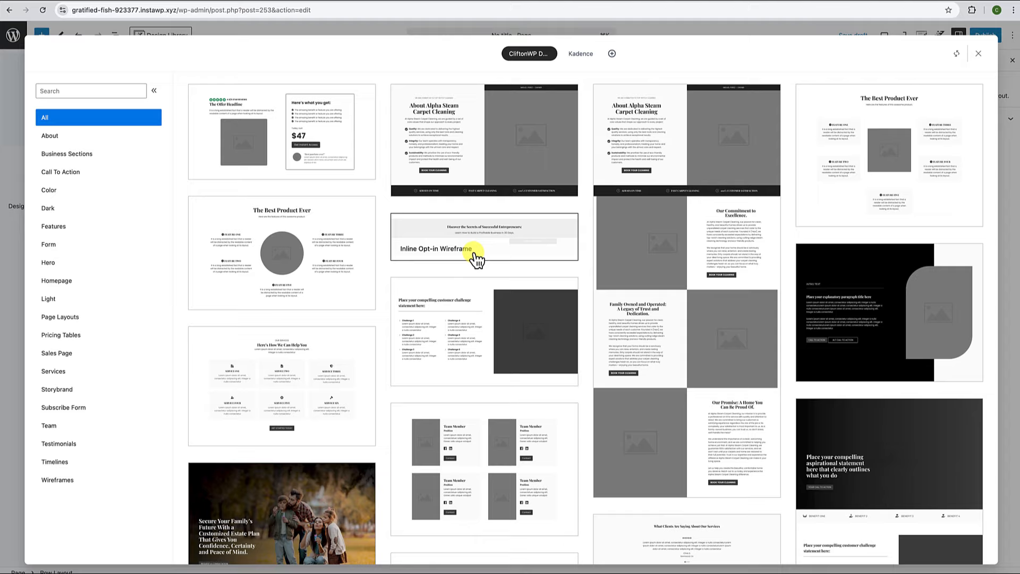
scroll(478, 258, "down", 2)
scroll(477, 259, "down", 5)
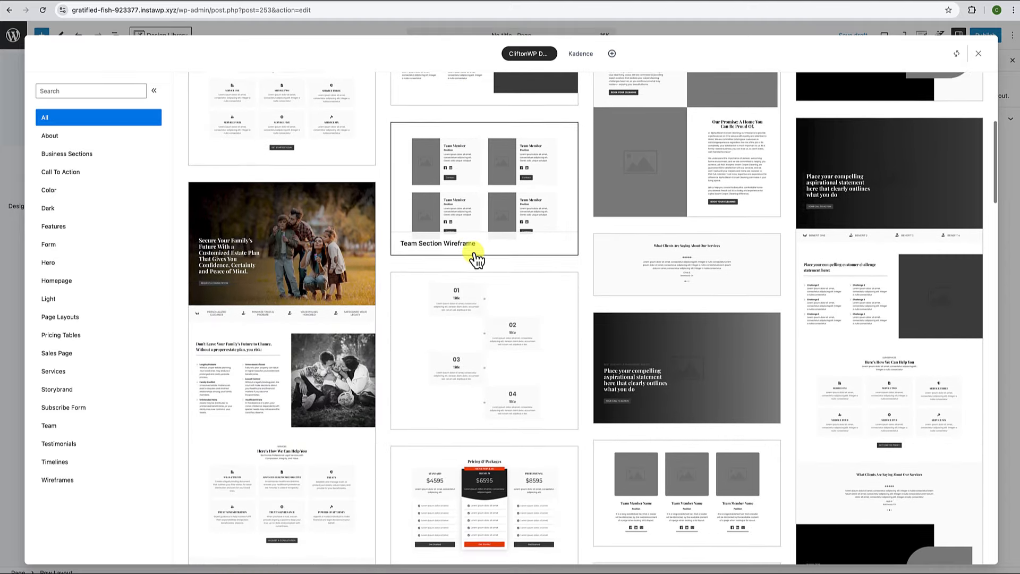
scroll(476, 260, "down", 8)
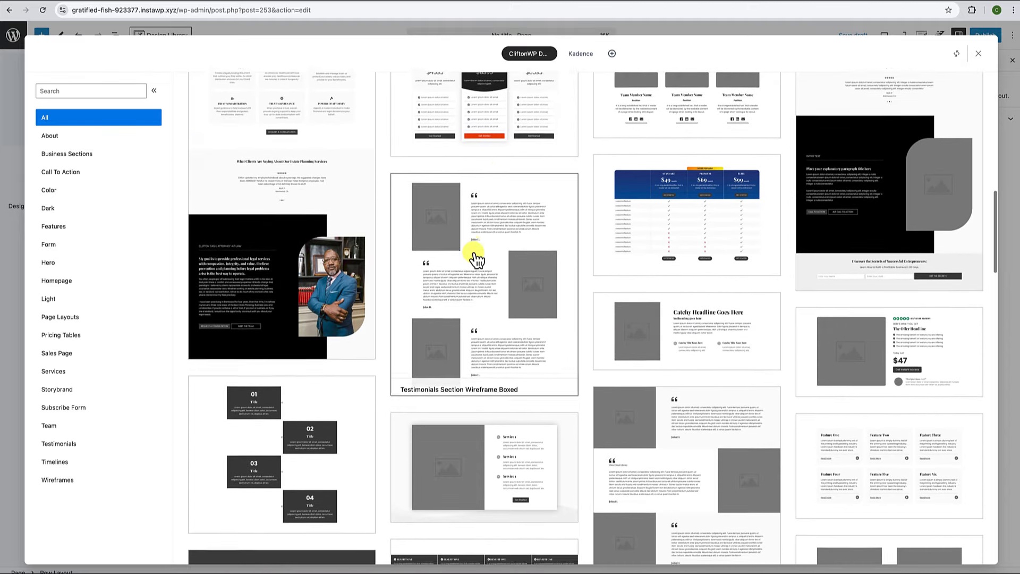
scroll(477, 259, "down", 6)
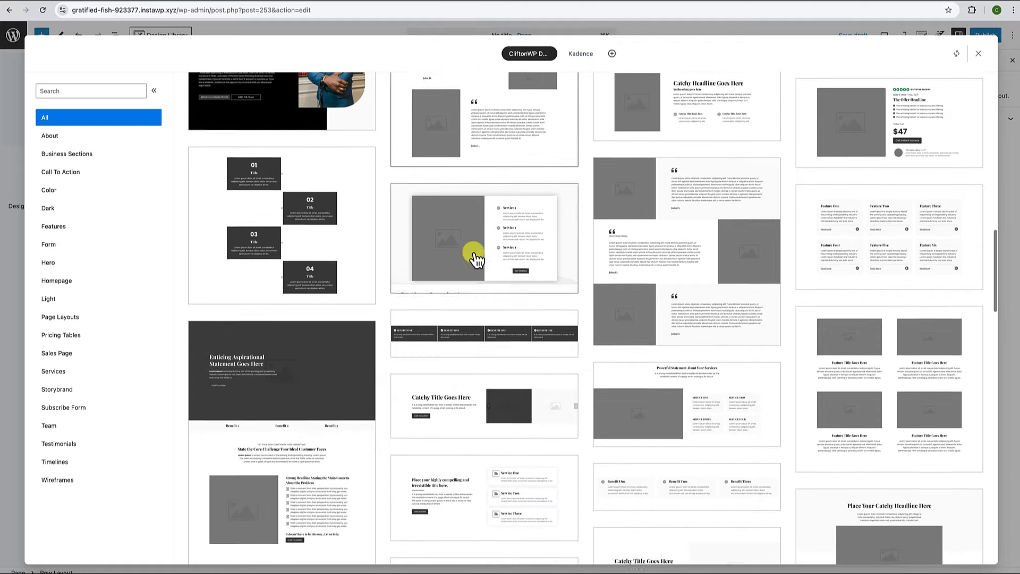
scroll(473, 256, "down", 5)
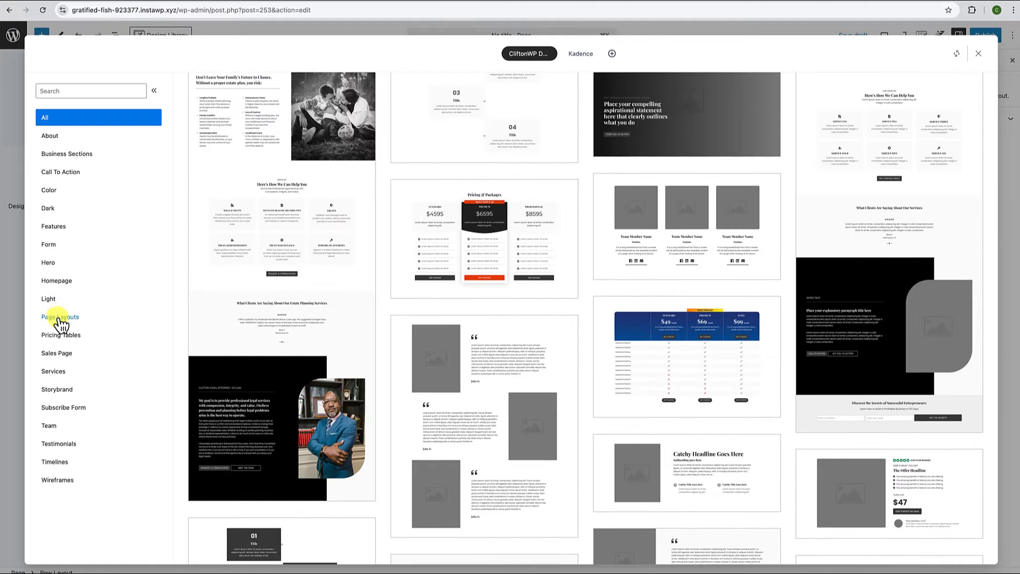
Browse Page Layouts, Pricing Tables, Sales Page, Services and others, then insert the dark-hero page layout.
left_click(62, 318)
left_click(55, 336)
left_click(55, 354)
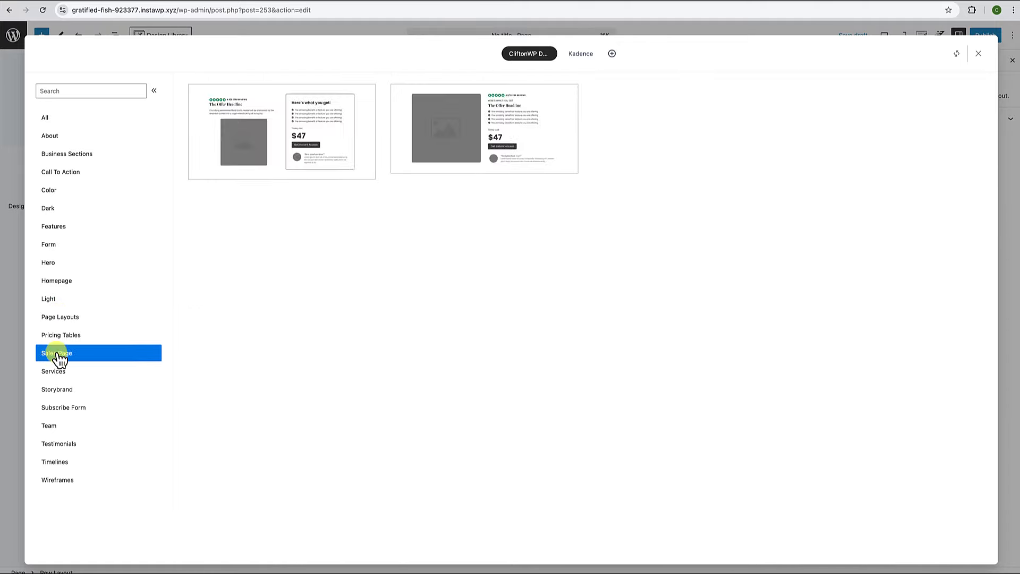
left_click(57, 373)
left_click(57, 389)
left_click(62, 408)
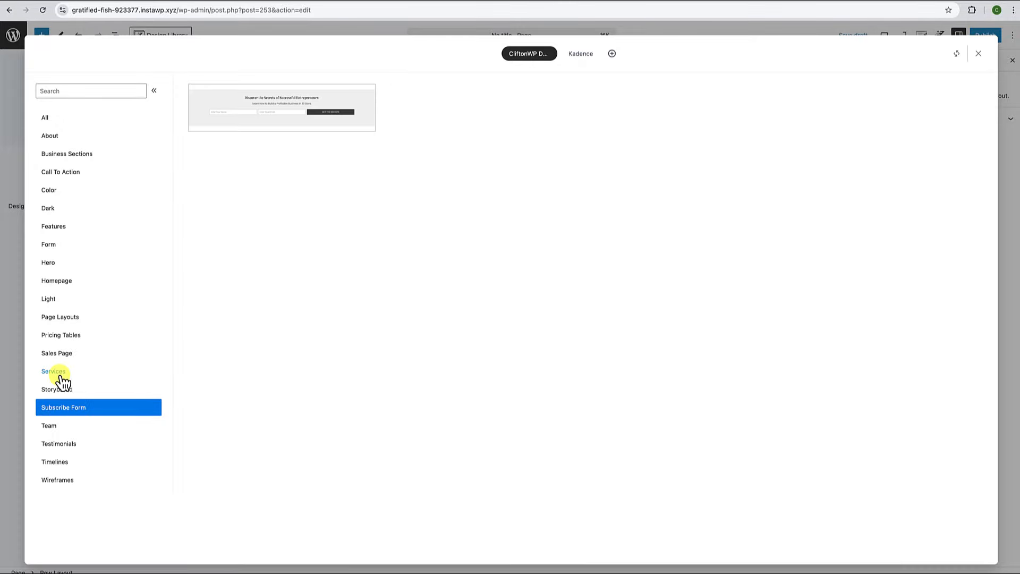
left_click(65, 317)
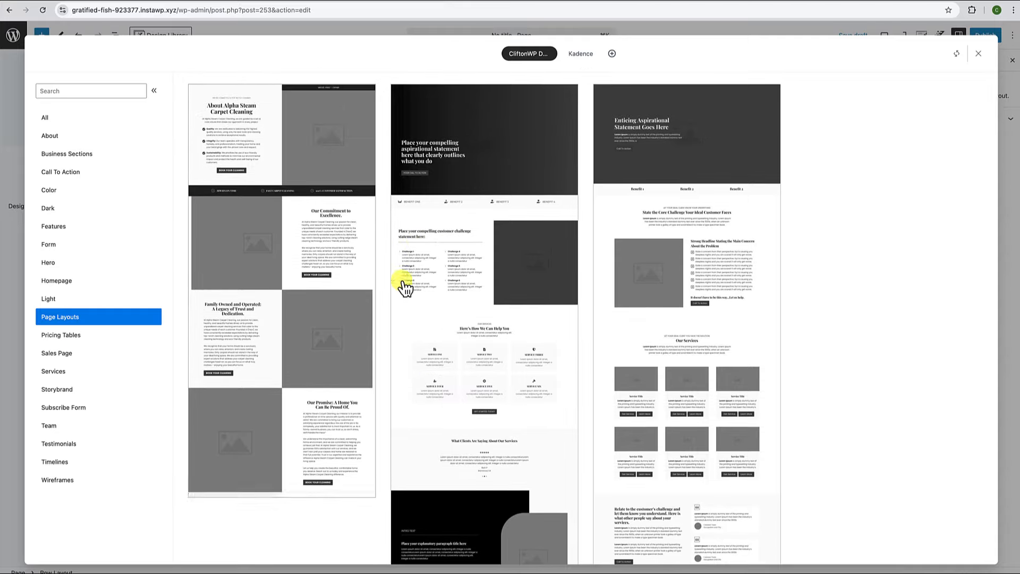
left_click(510, 167)
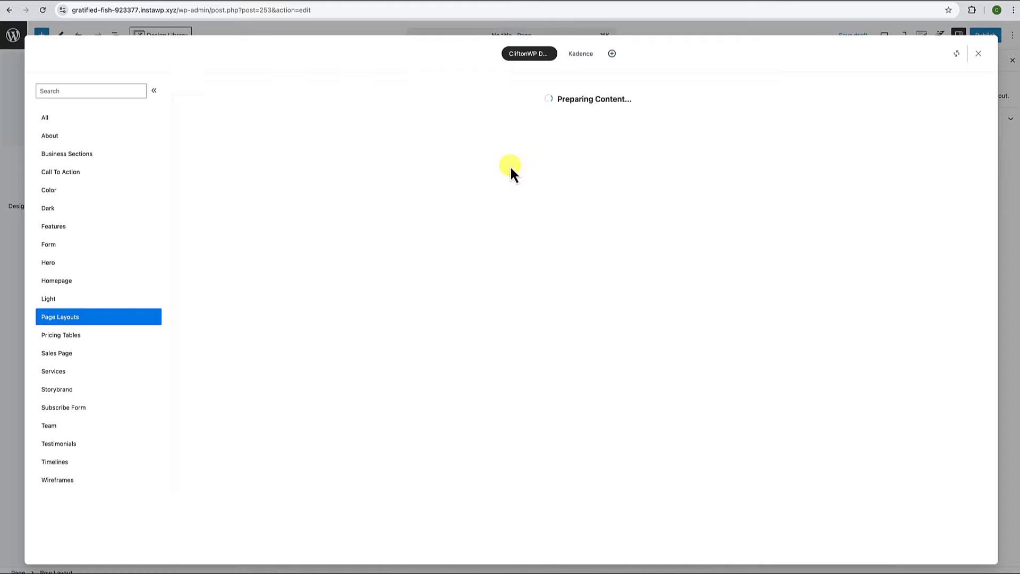
In Kadence Page Settings disable the page title, choose Fullwidth, Unboxed, and disable vertical spacing.
scroll(471, 219, "up", 10)
scroll(472, 221, "up", 15)
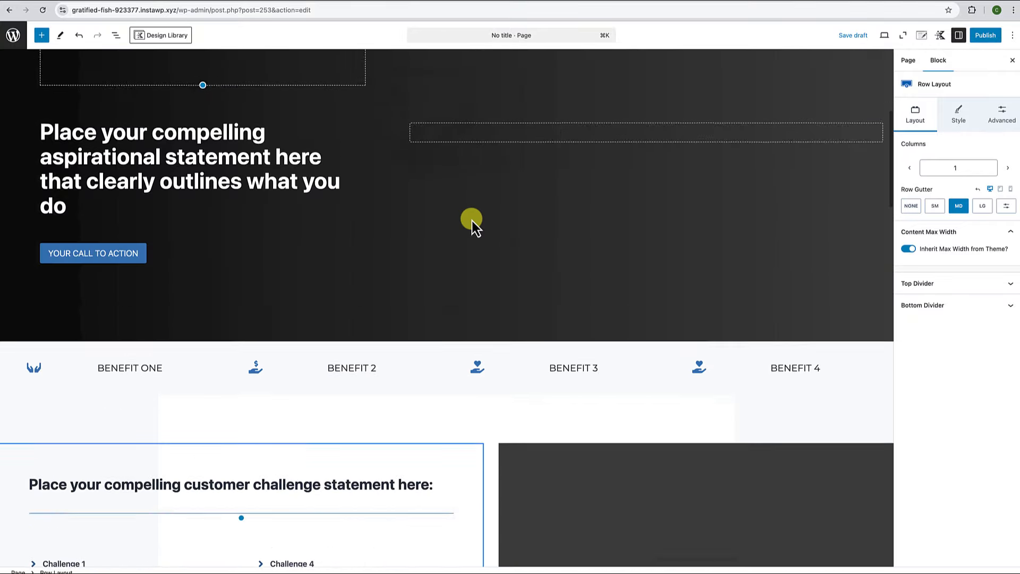
left_click(921, 35)
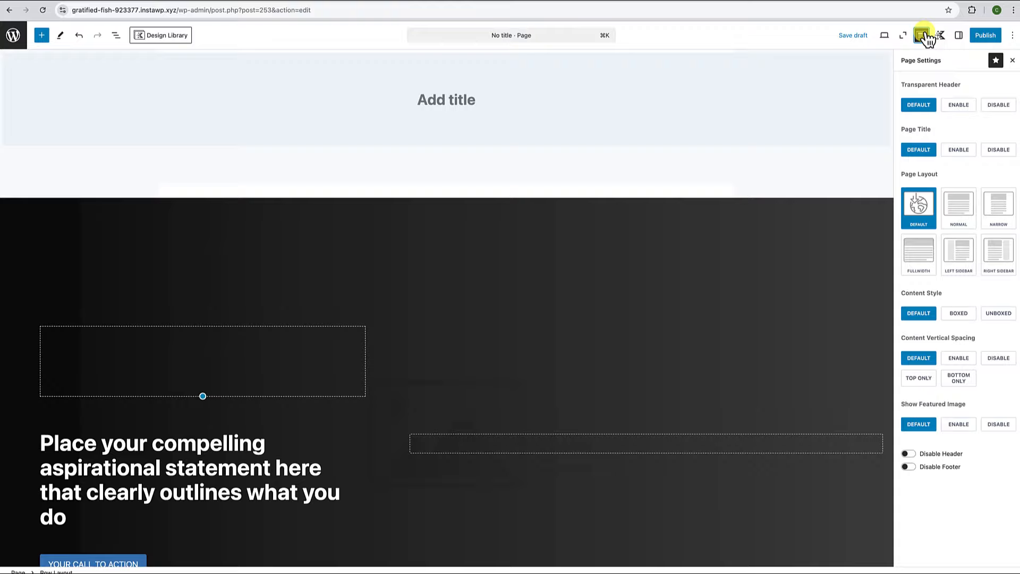
left_click(1000, 105)
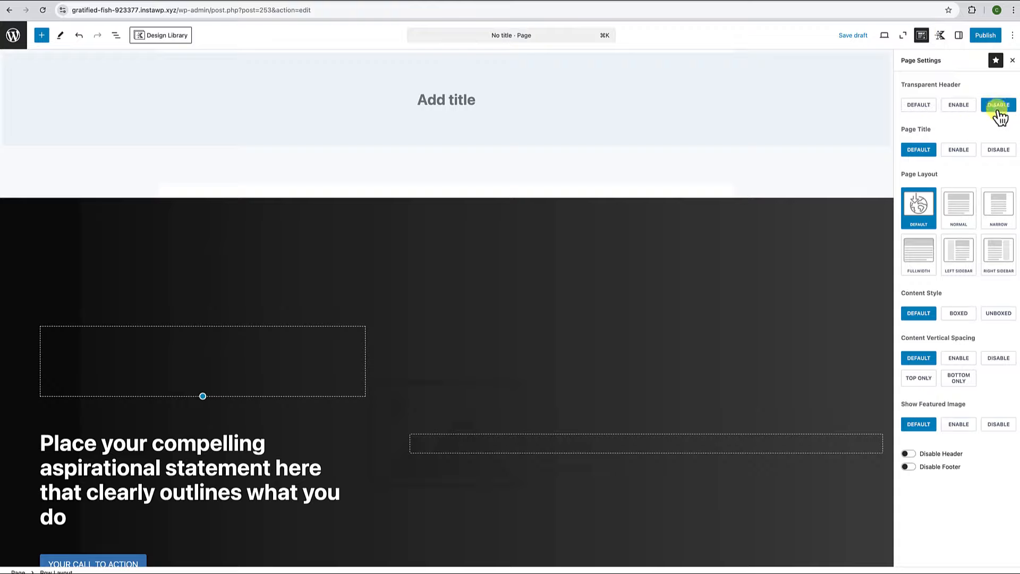
left_click(1000, 151)
left_click(927, 107)
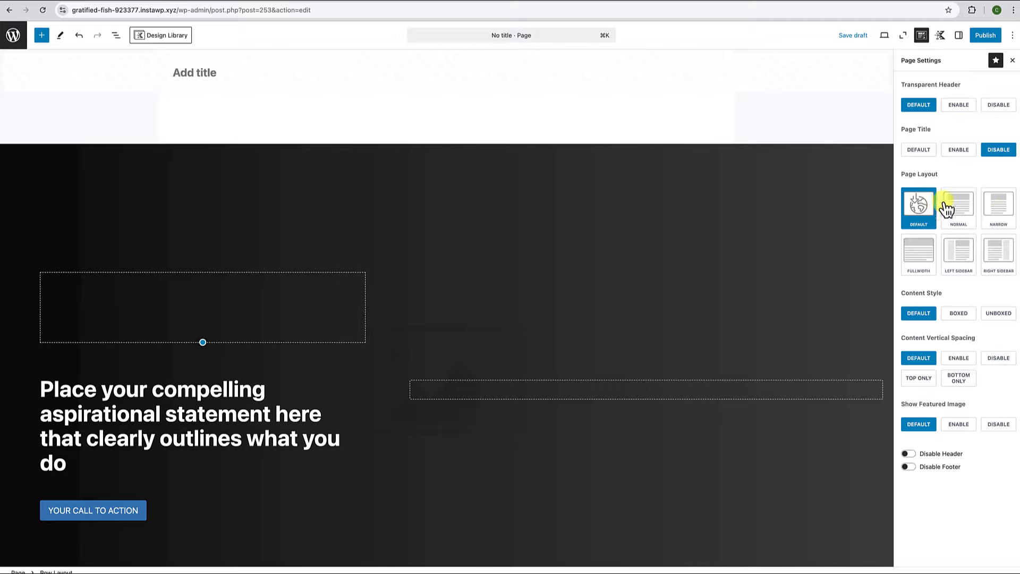
left_click(919, 265)
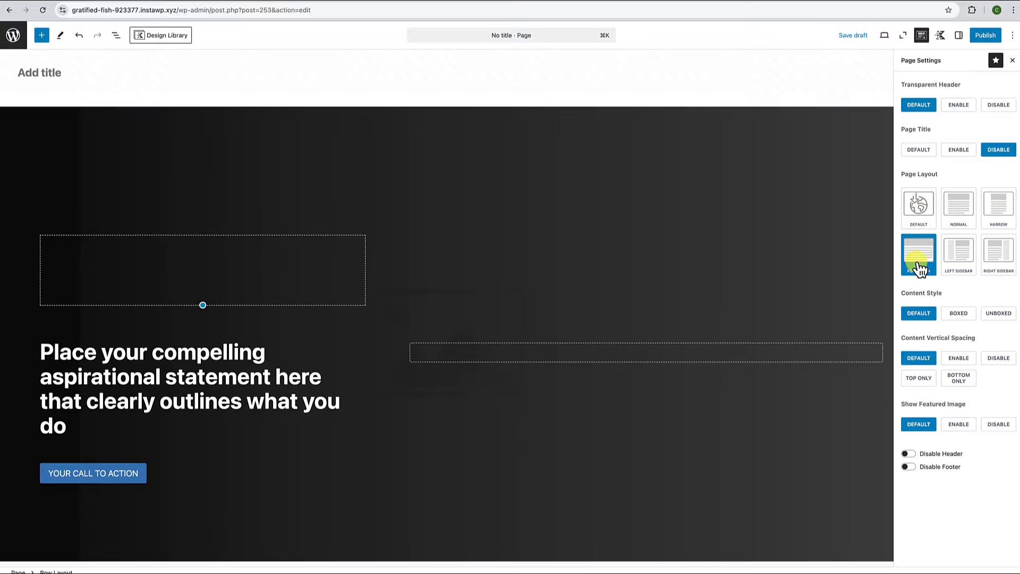
left_click(998, 314)
left_click(999, 358)
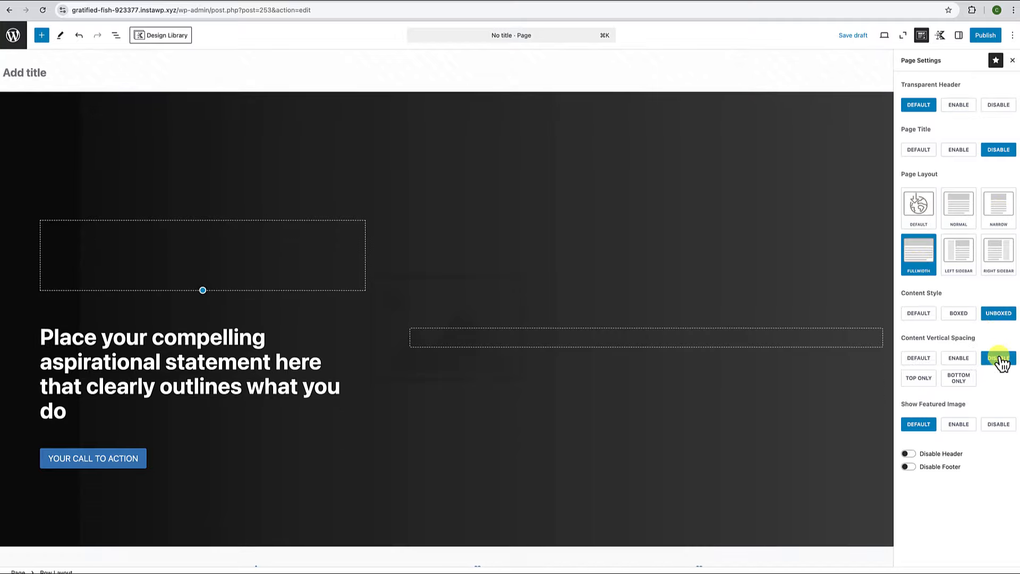
scroll(760, 432, "down", 8)
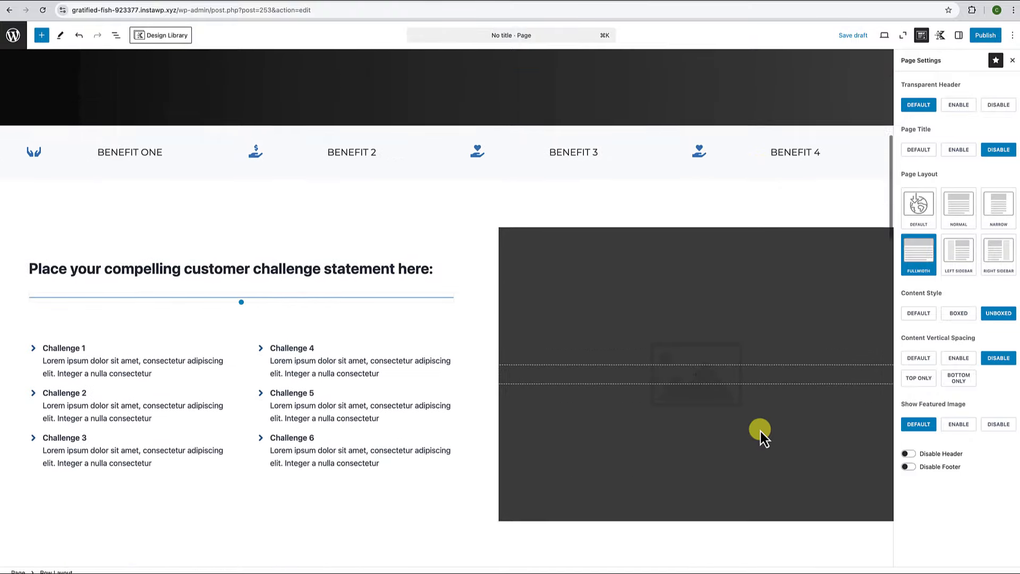
scroll(760, 432, "down", 10)
Enter 'Home Page Alt' as the page title.
scroll(760, 429, "up", 15)
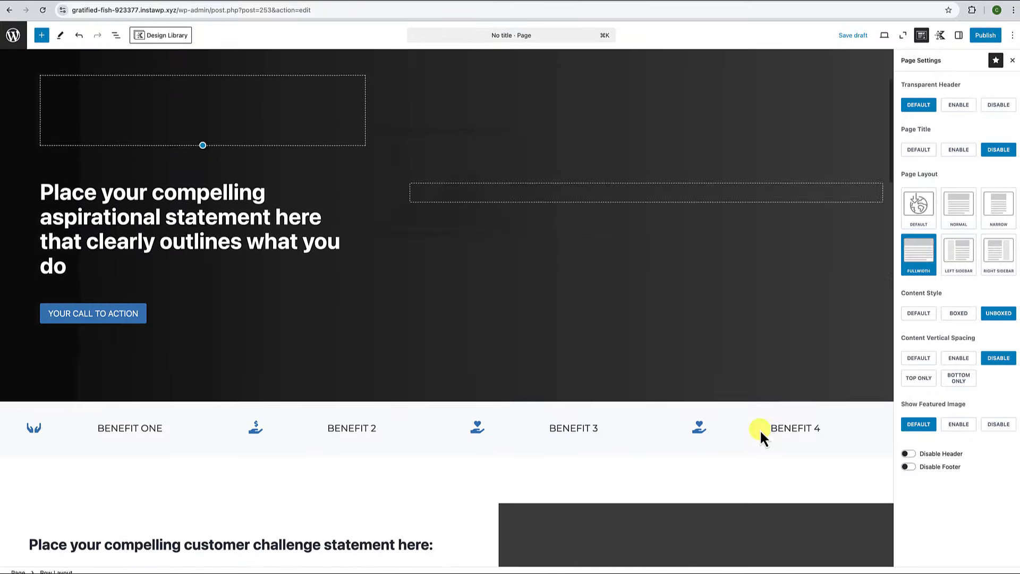
scroll(760, 431, "up", 3)
left_click(36, 69)
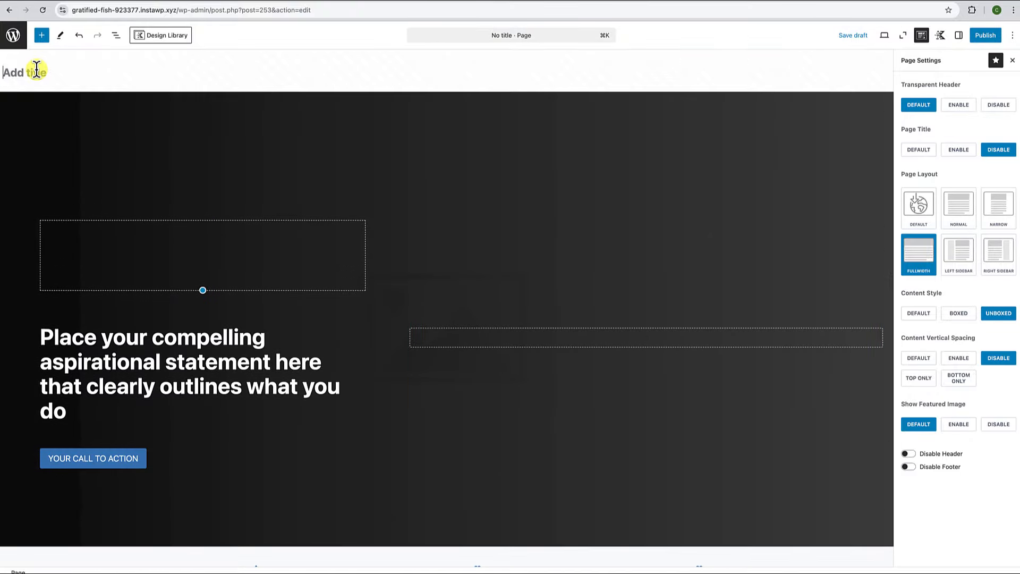
type("Home Page Alt")
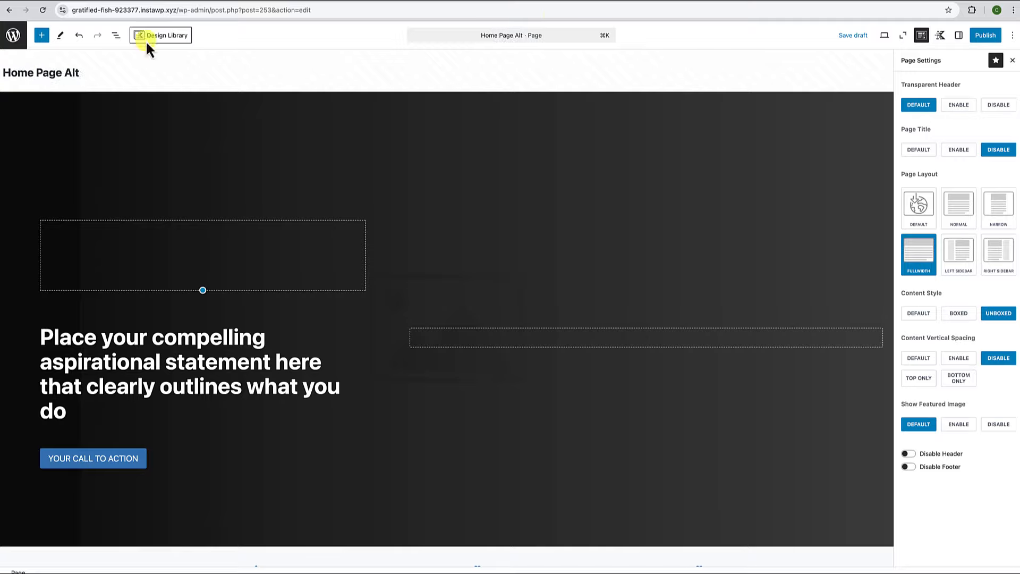
Publish the page and open its live view.
left_click(986, 36)
left_click(989, 36)
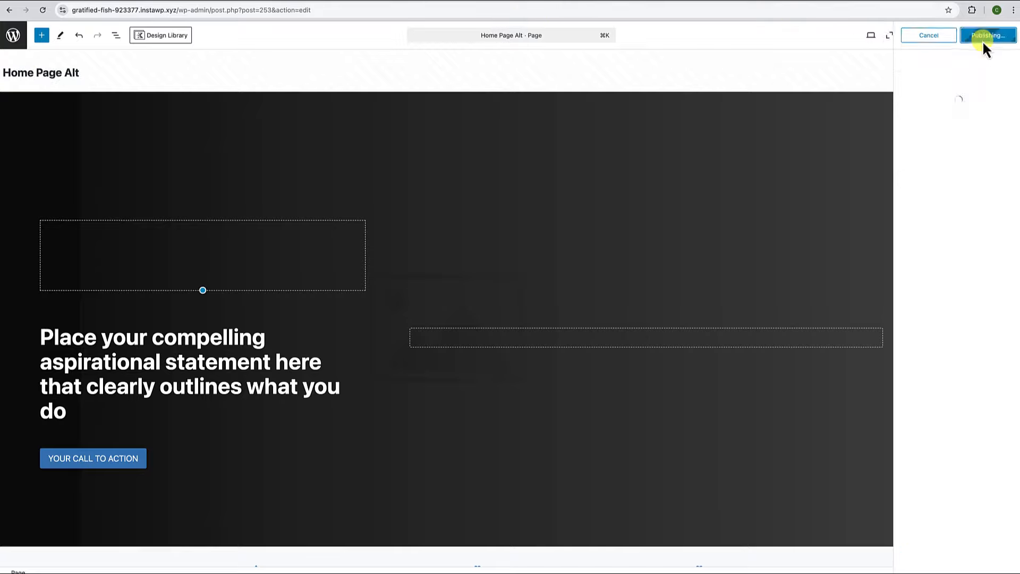
left_click(104, 556)
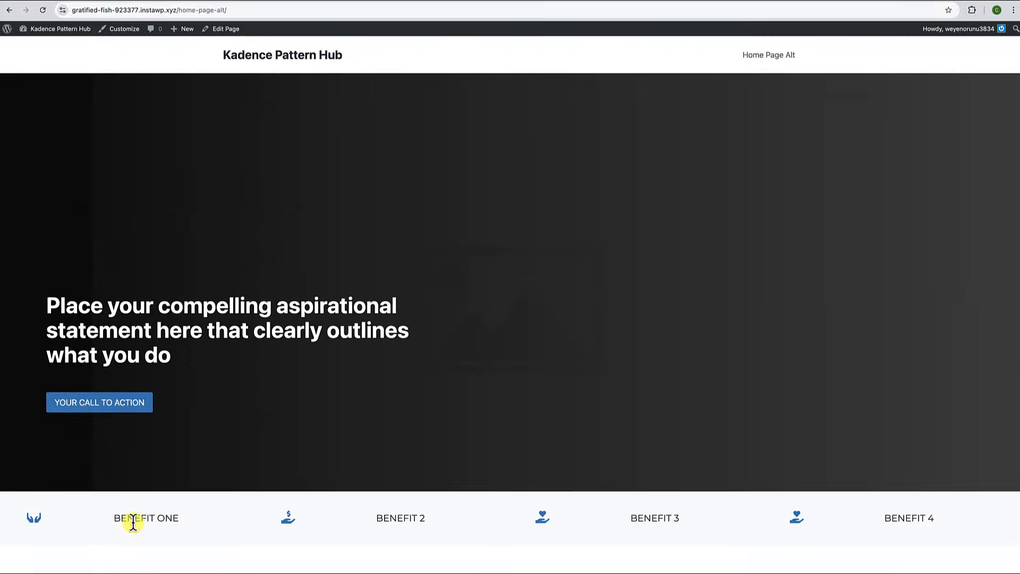
scroll(133, 521, "down", 8)
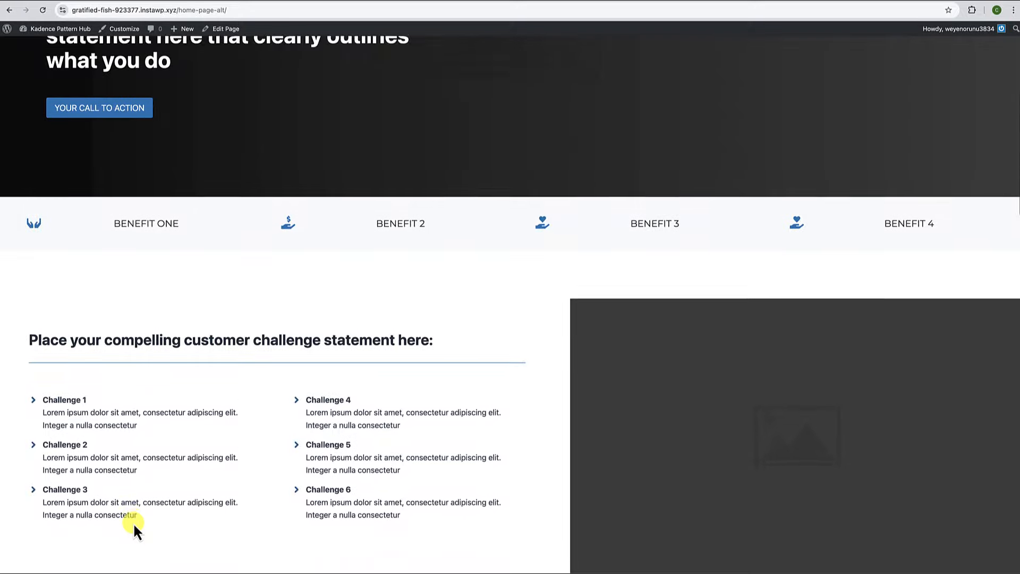
scroll(133, 521, "down", 9)
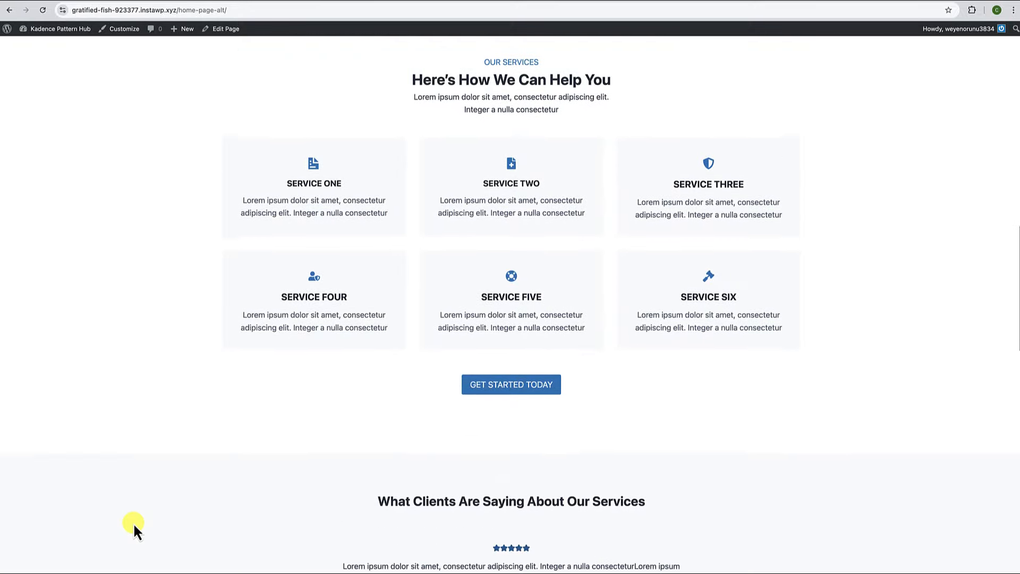
scroll(133, 524, "down", 10)
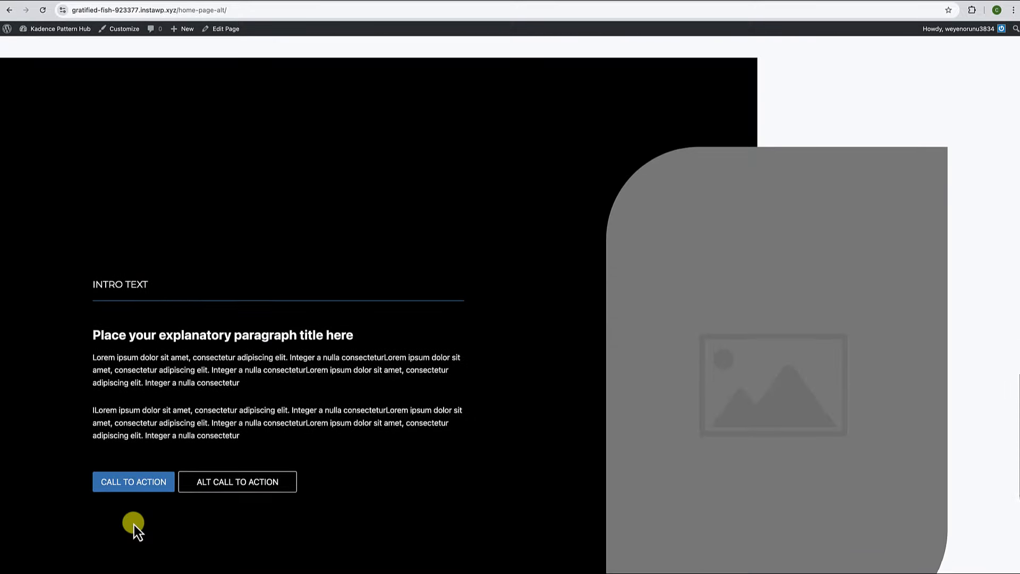
scroll(134, 523, "down", 5)
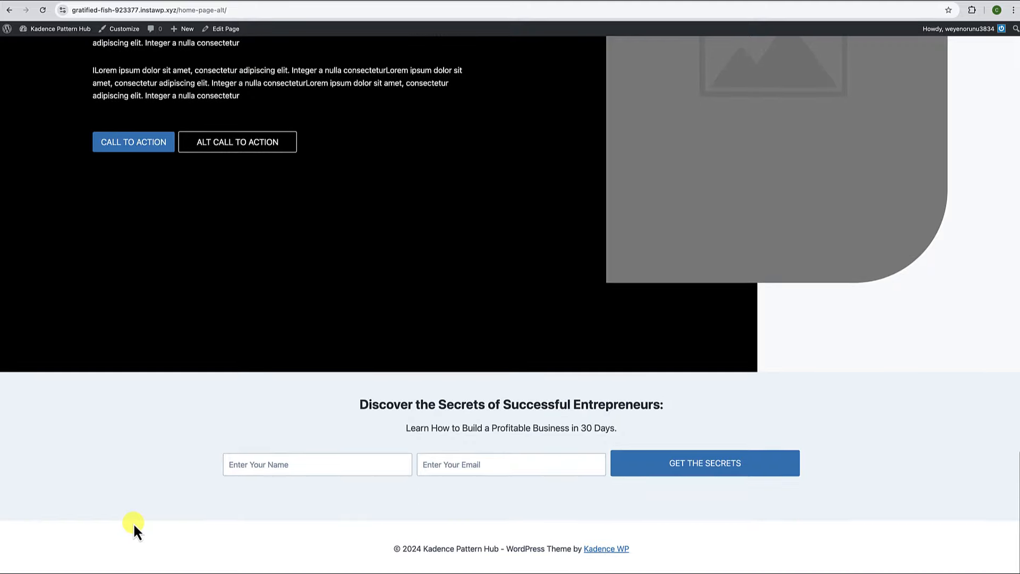
scroll(132, 522, "up", 20)
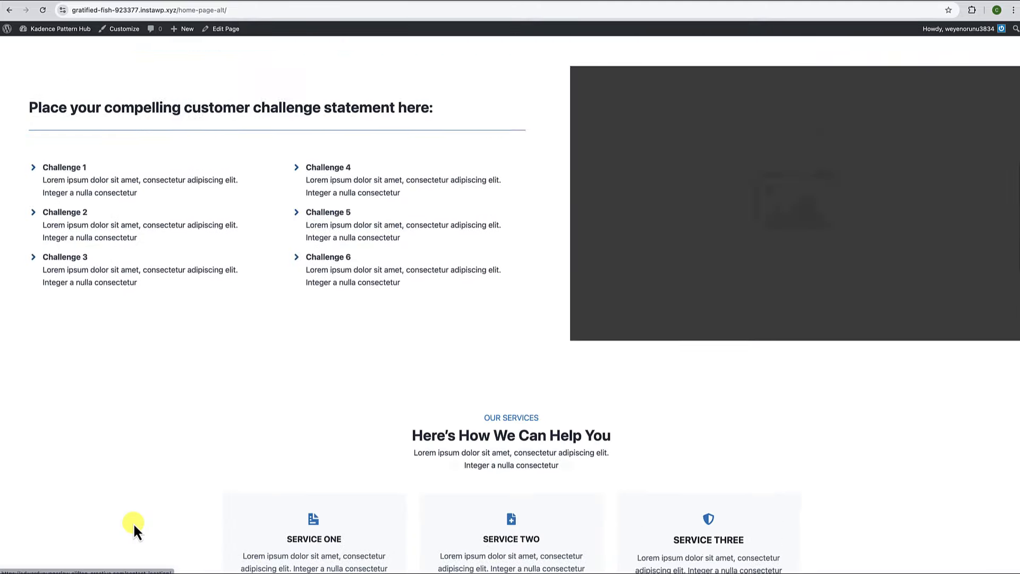
scroll(133, 522, "up", 1)
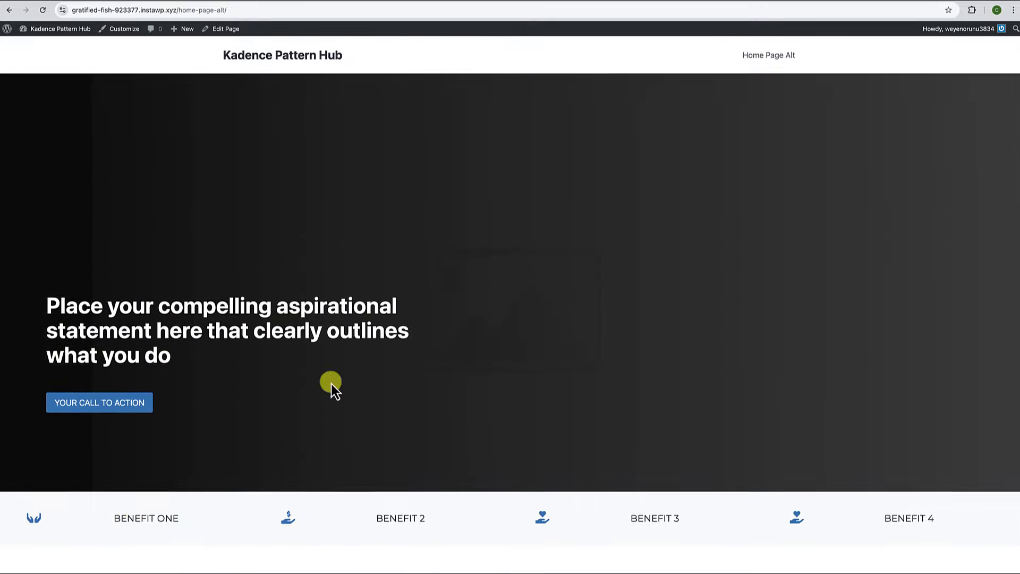
scroll(289, 434, "down", 3)
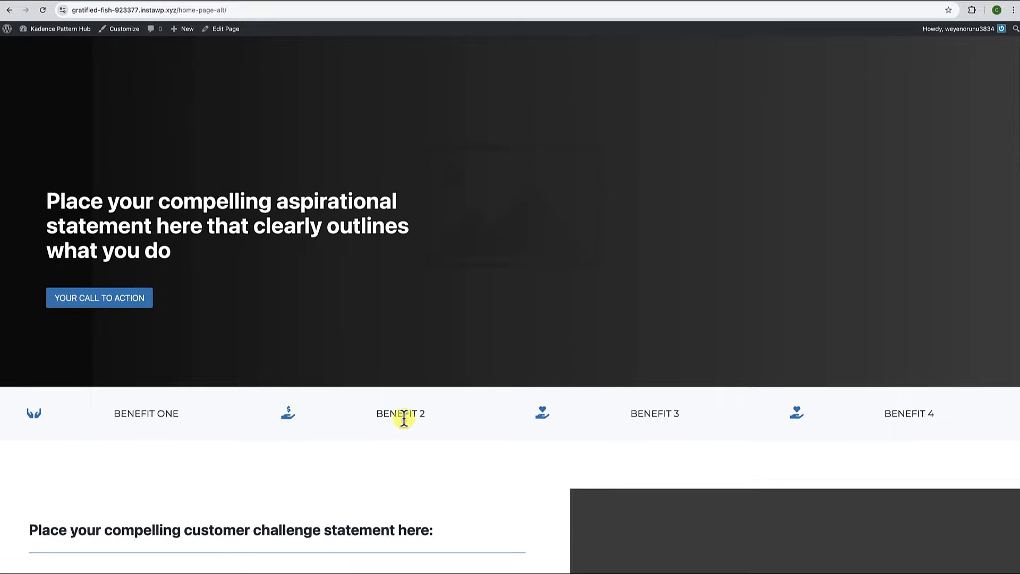
scroll(557, 439, "down", 15)
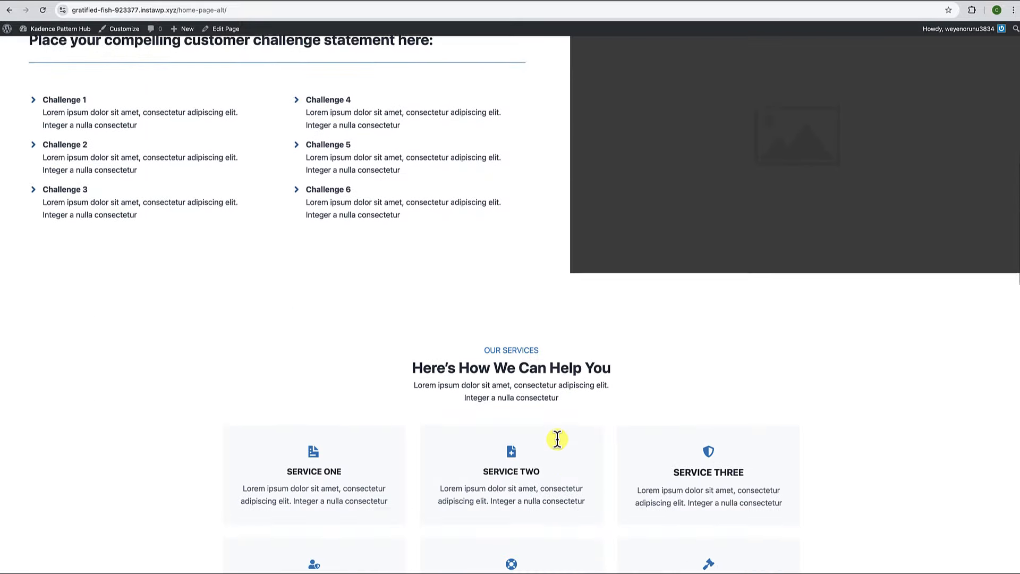
scroll(557, 439, "down", 10)
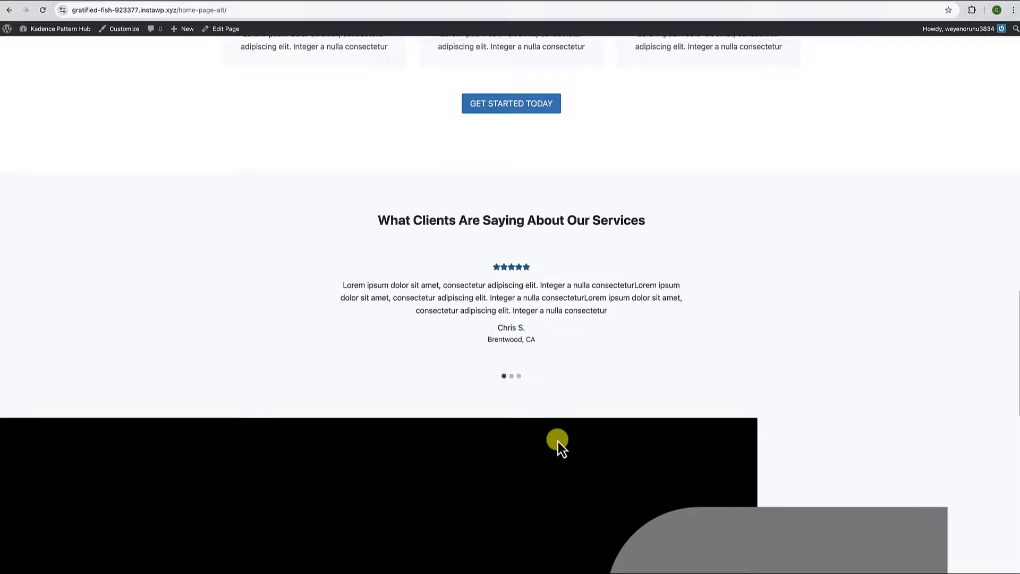
scroll(557, 446, "down", 6)
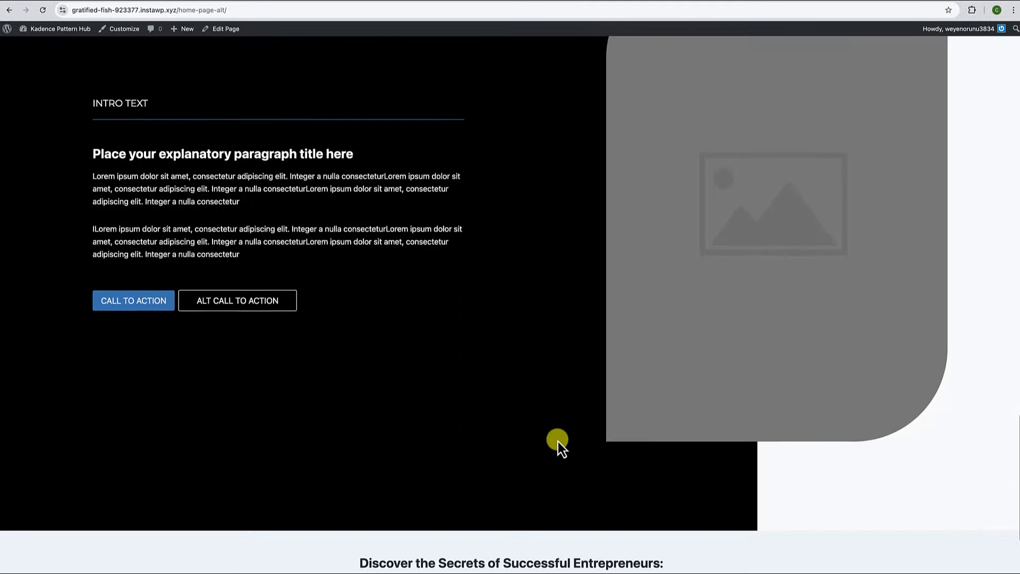
scroll(557, 439, "up", 20)
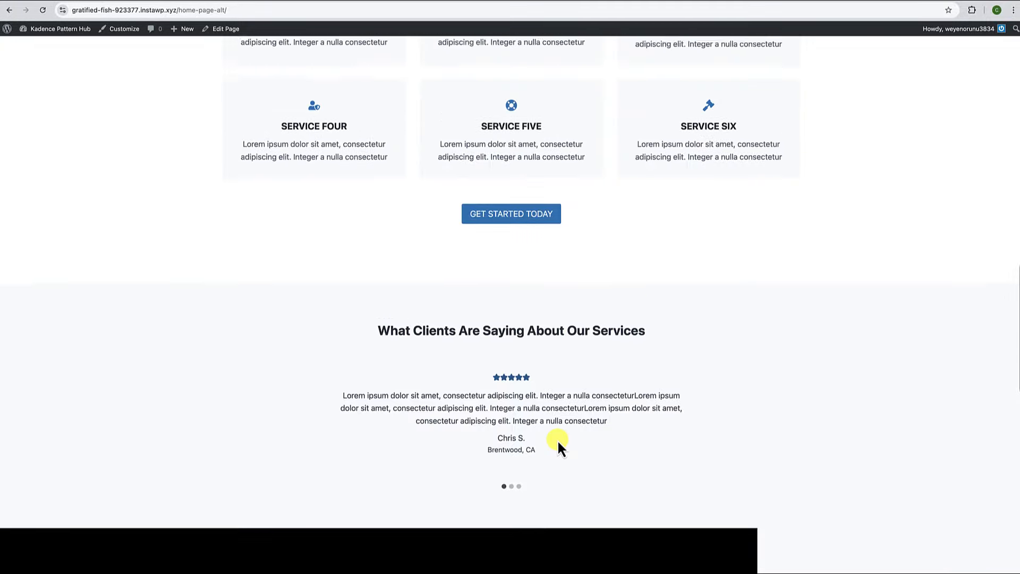
scroll(625, 291, "up", 4)
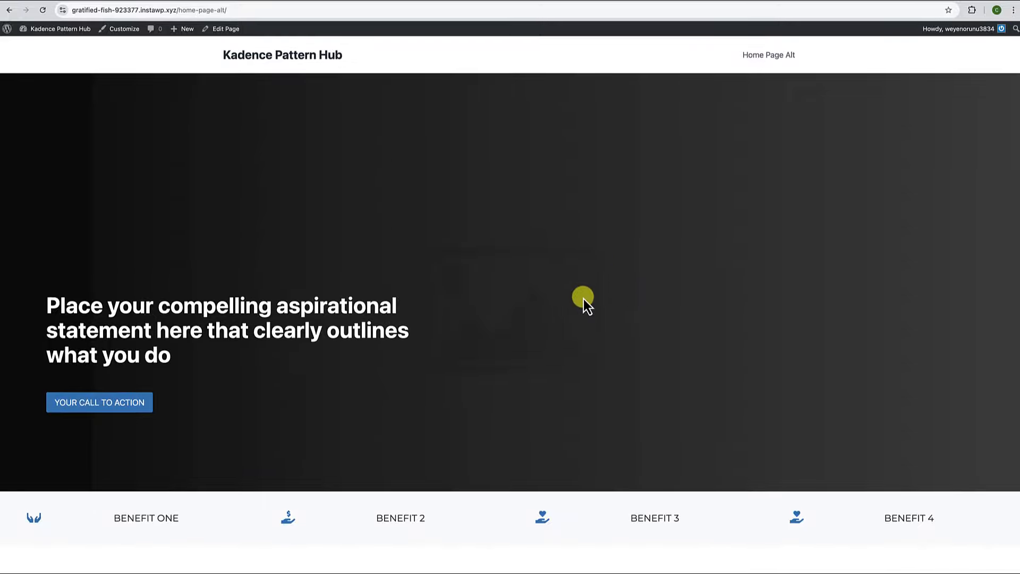
Back in the editor, delete all seven Row Layout sections via List View and reopen the Design Library.
left_click(228, 31)
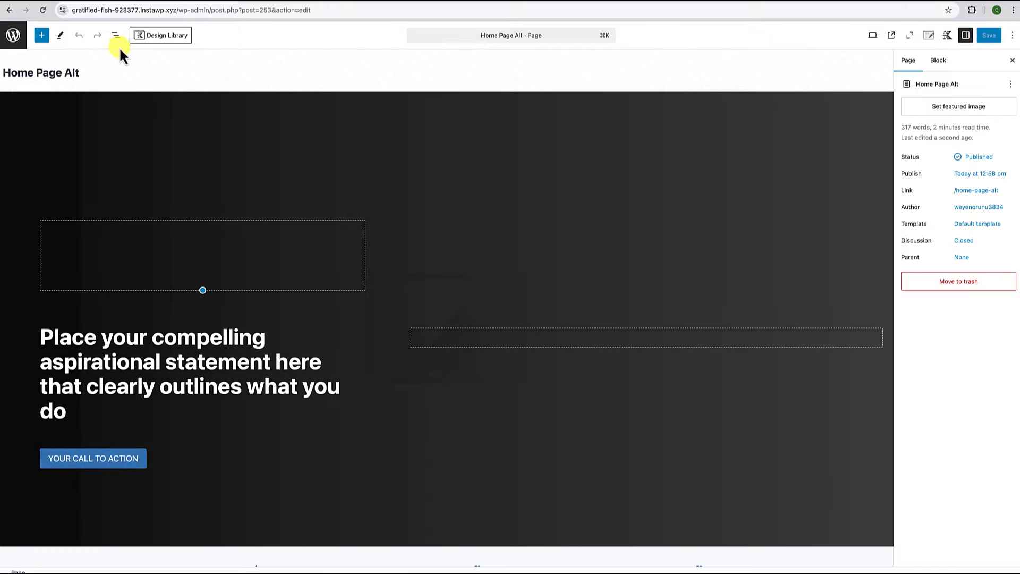
left_click(114, 37)
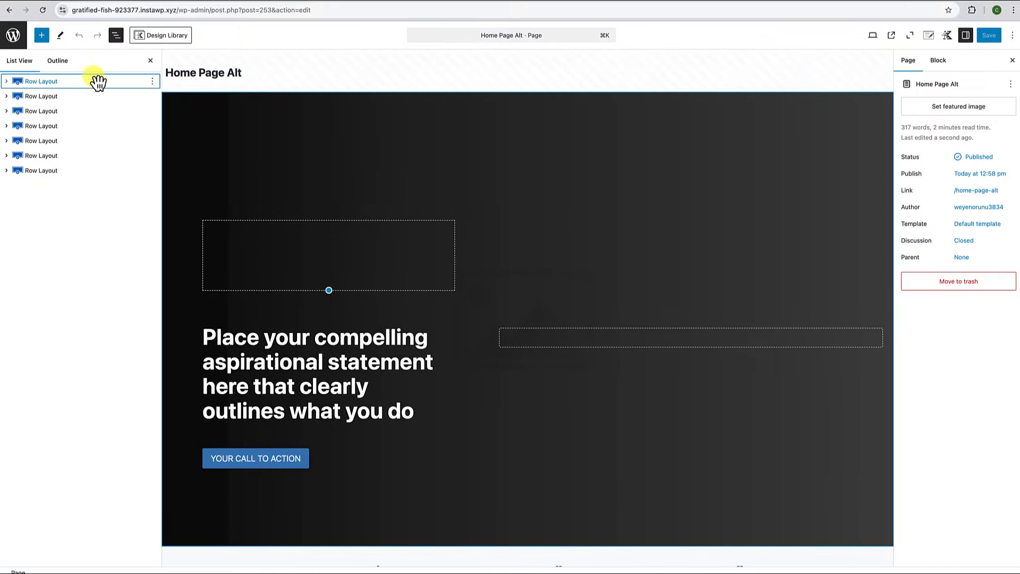
left_click(49, 170)
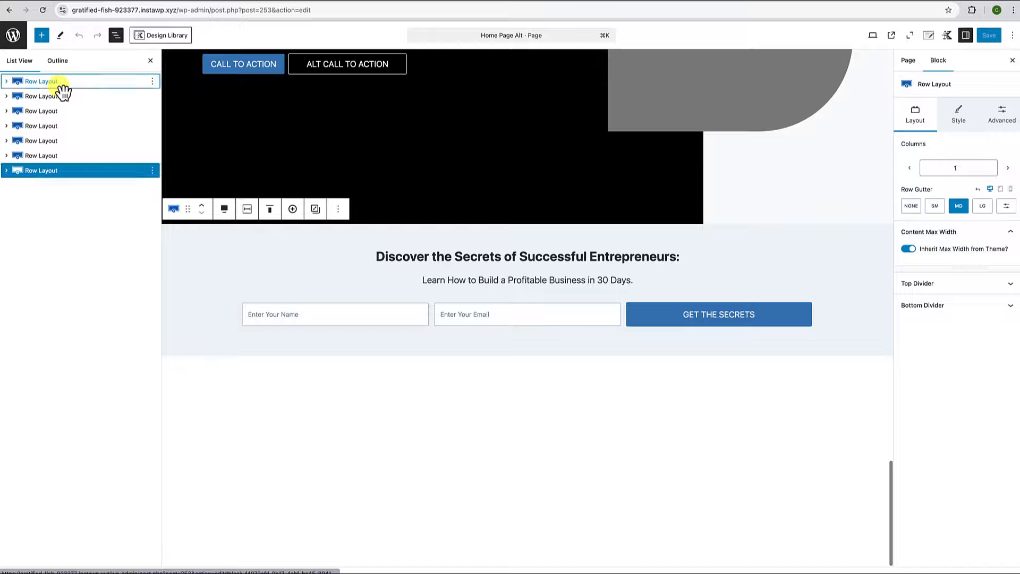
left_click(54, 83, "shift")
left_click(152, 82)
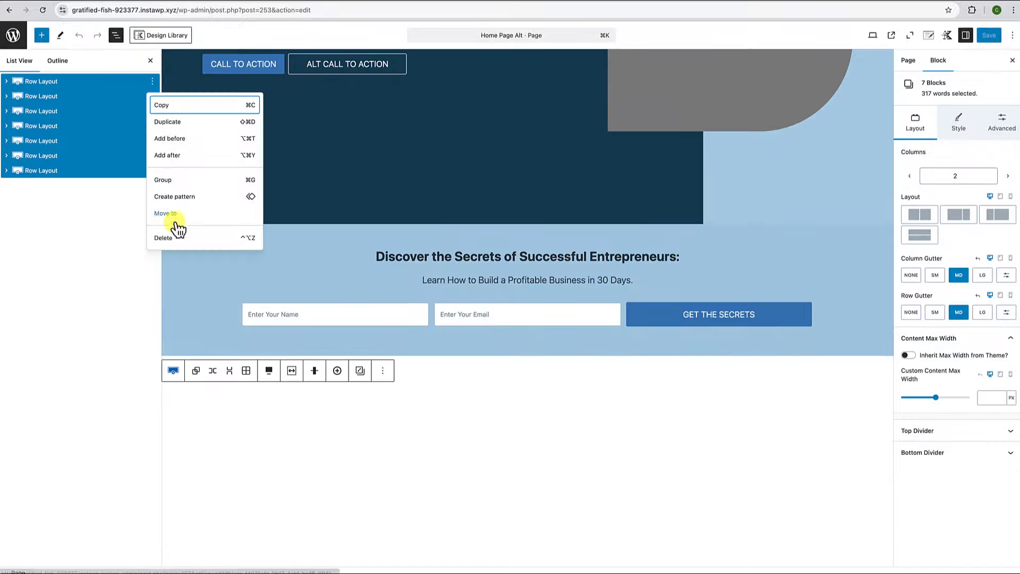
left_click(166, 236)
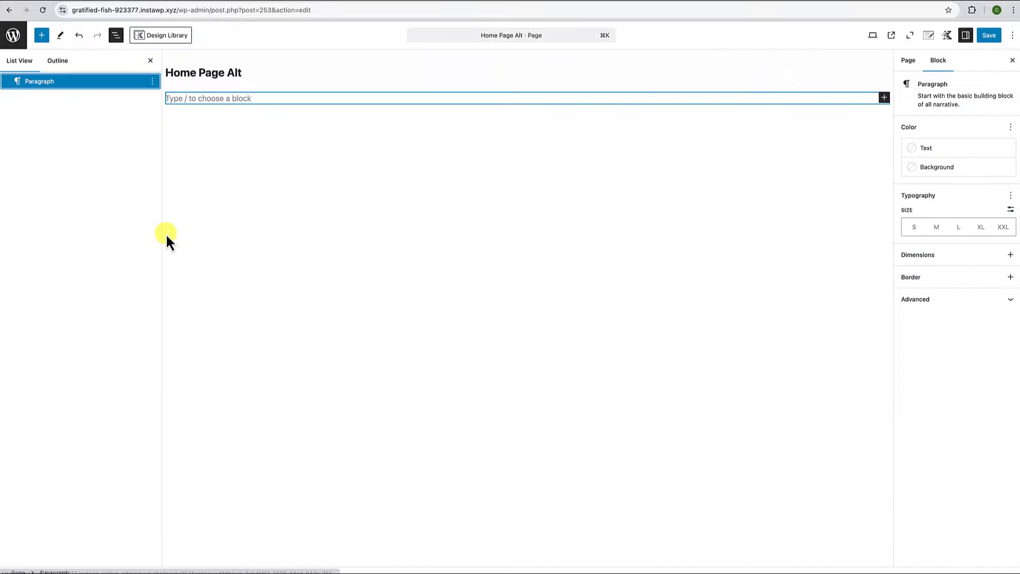
left_click(151, 62)
left_click(173, 38)
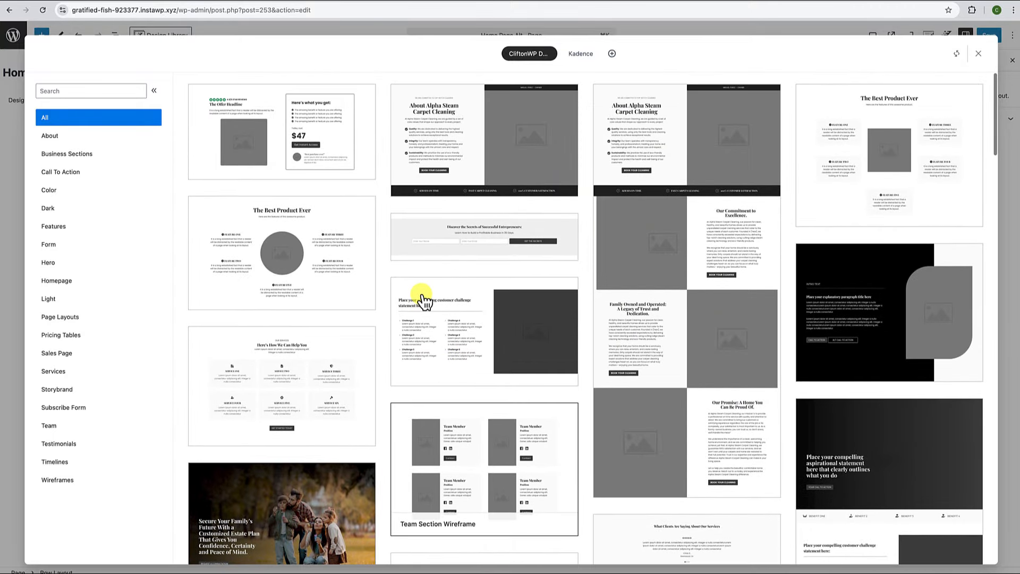
Delete the CliftonWP Design Cloud connection and return to the Kadence pattern collection.
left_click(584, 59)
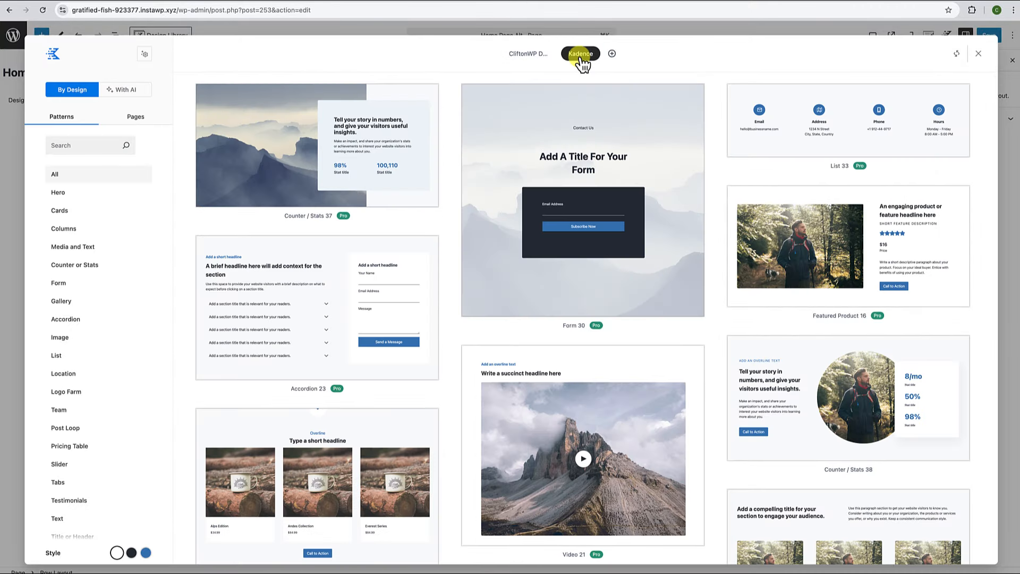
scroll(526, 223, "down", 5)
scroll(519, 266, "up", 4)
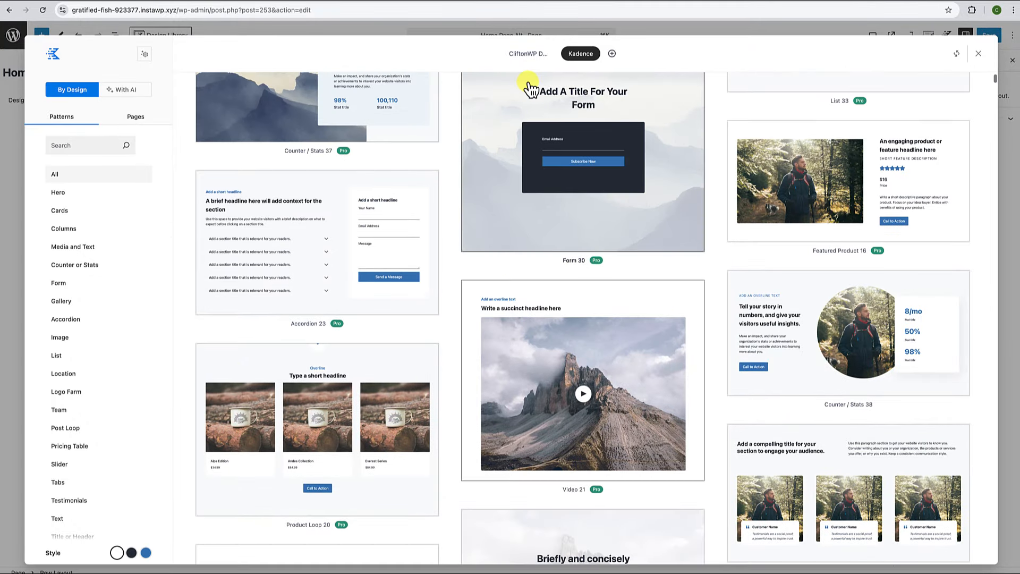
left_click(530, 59)
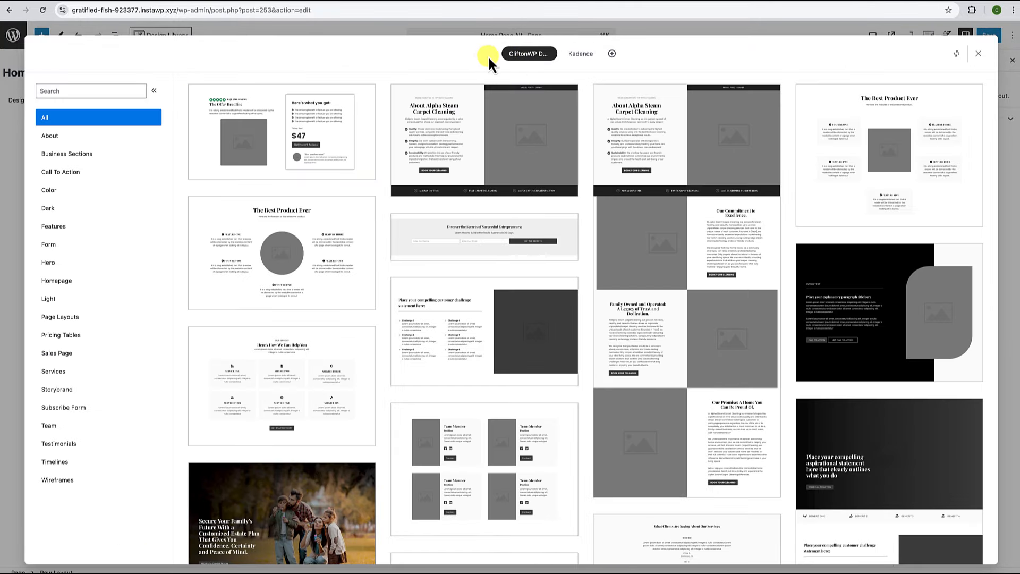
left_click(612, 55)
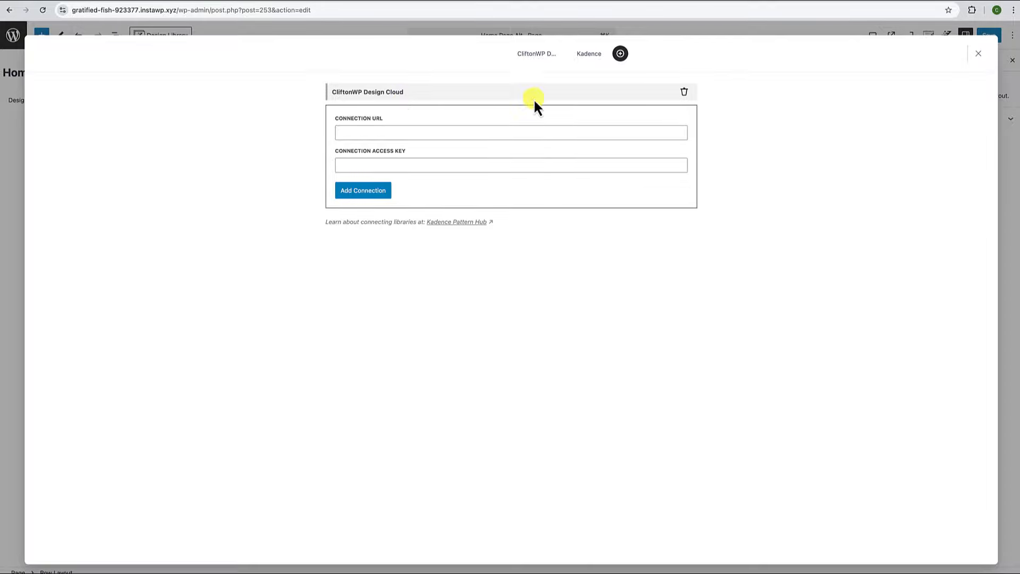
left_click(684, 92)
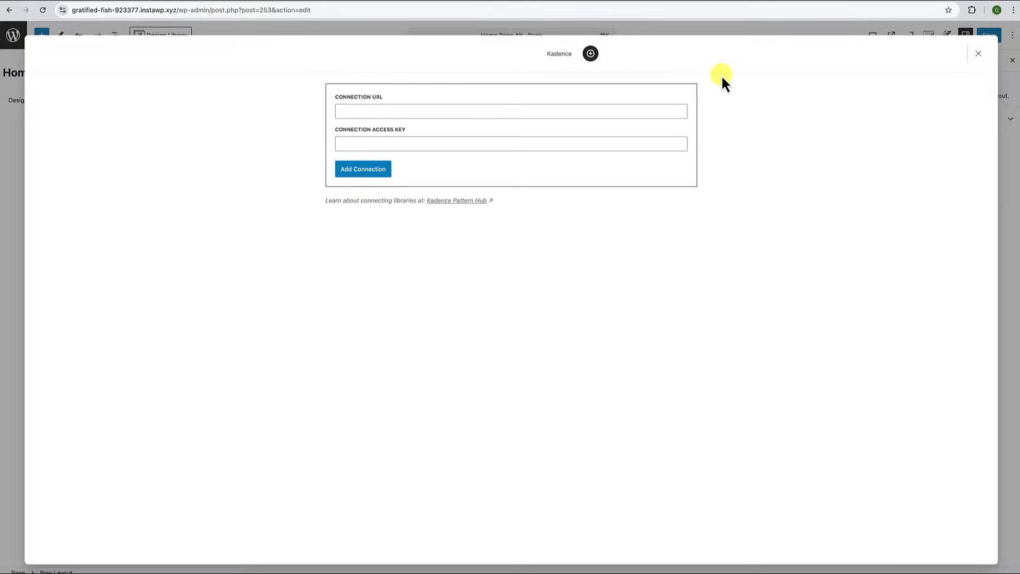
left_click(558, 54)
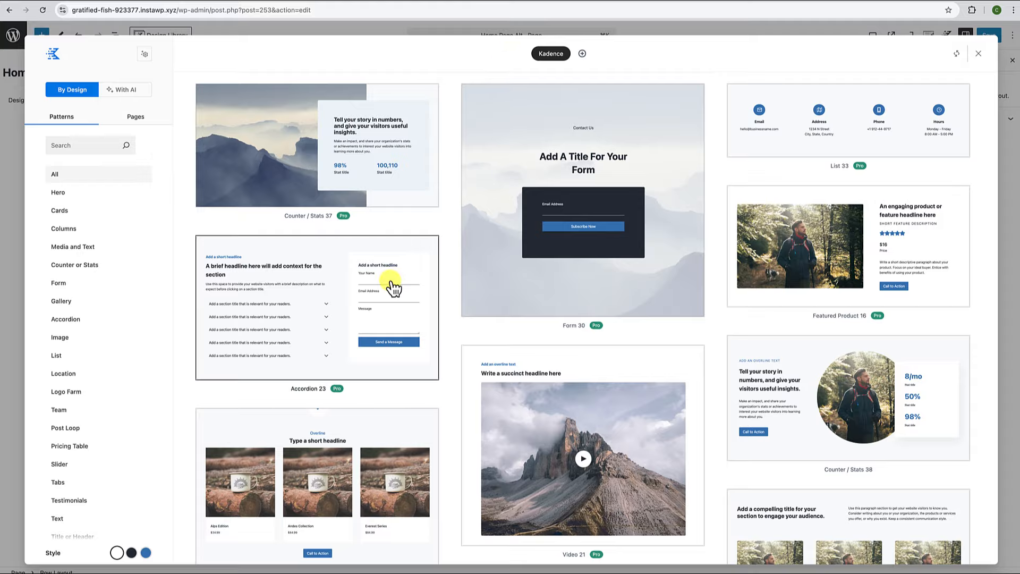
Scroll the Kadence pattern grid and show the Connection URL and Access Key form.
scroll(392, 285, "down", 10)
scroll(392, 287, "down", 15)
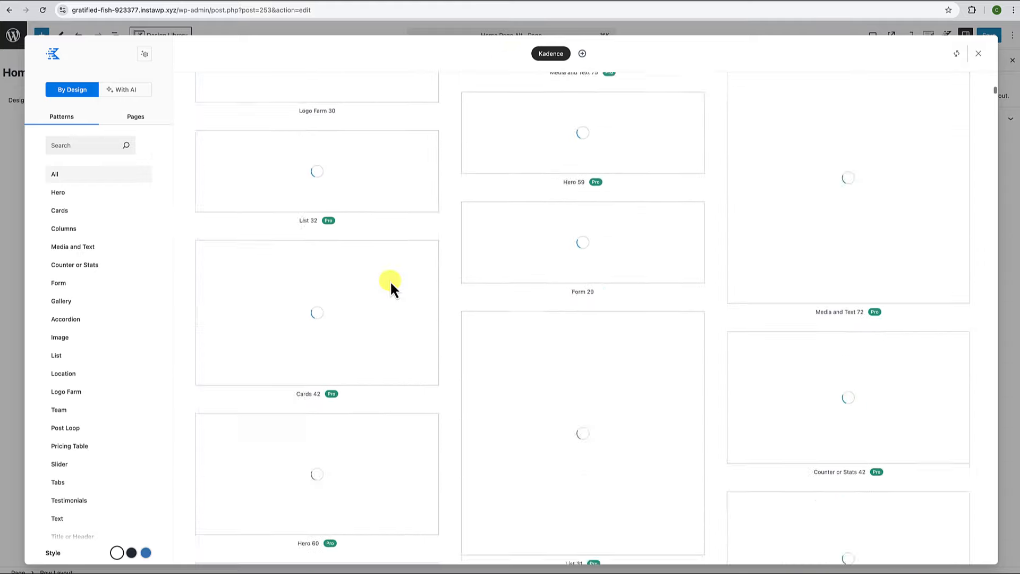
scroll(391, 281, "down", 10)
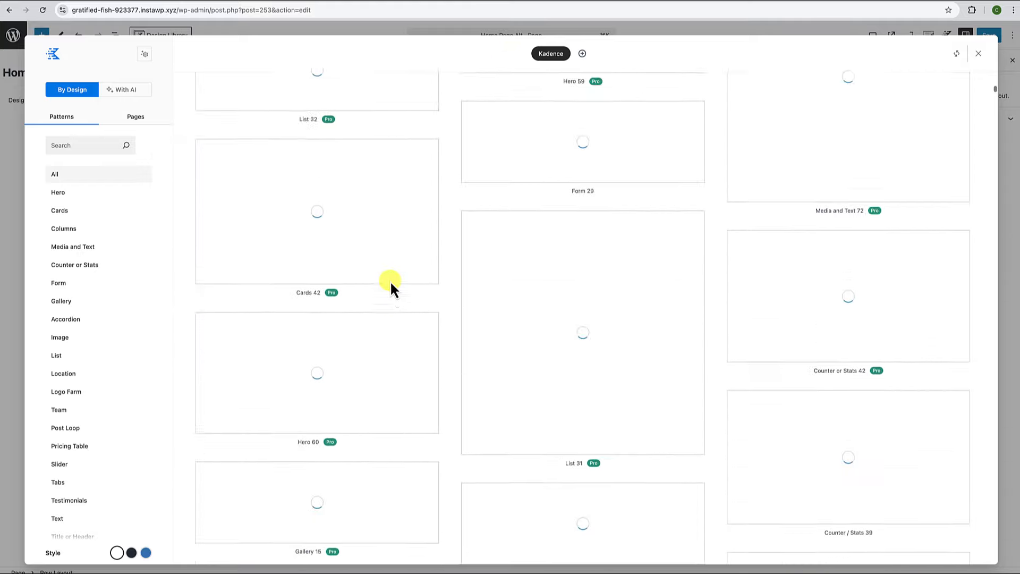
scroll(392, 287, "down", 15)
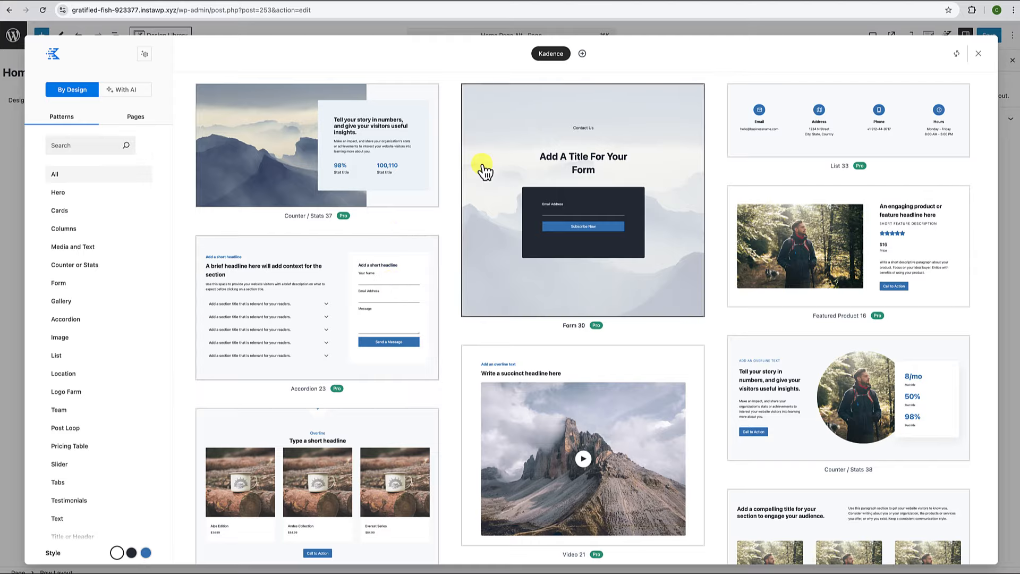
left_click(583, 54)
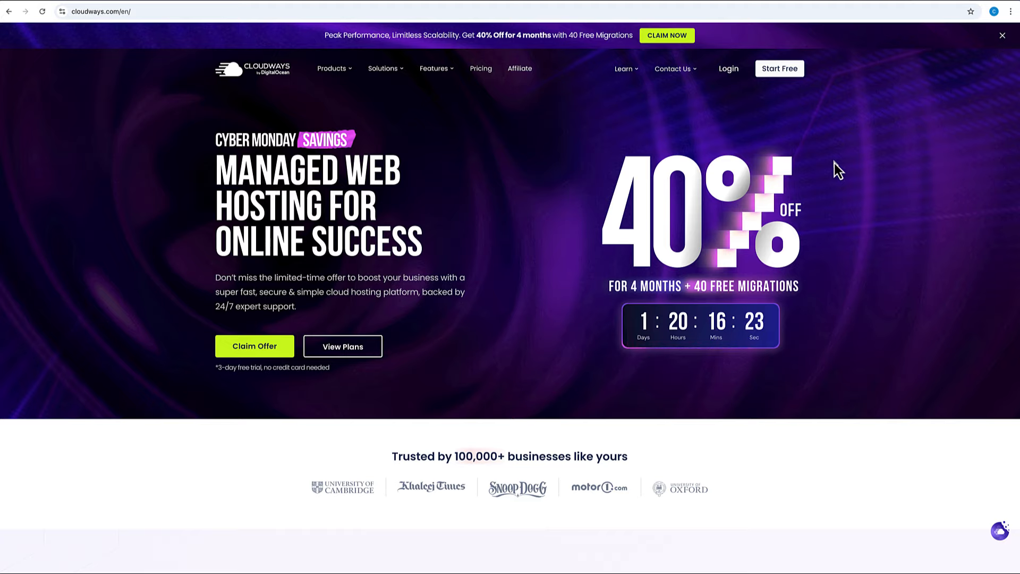
Browse the cloudways.com homepage, then reach Cloudways through the cliftonwp.com/cloudways link.
scroll(834, 164, "down", 5)
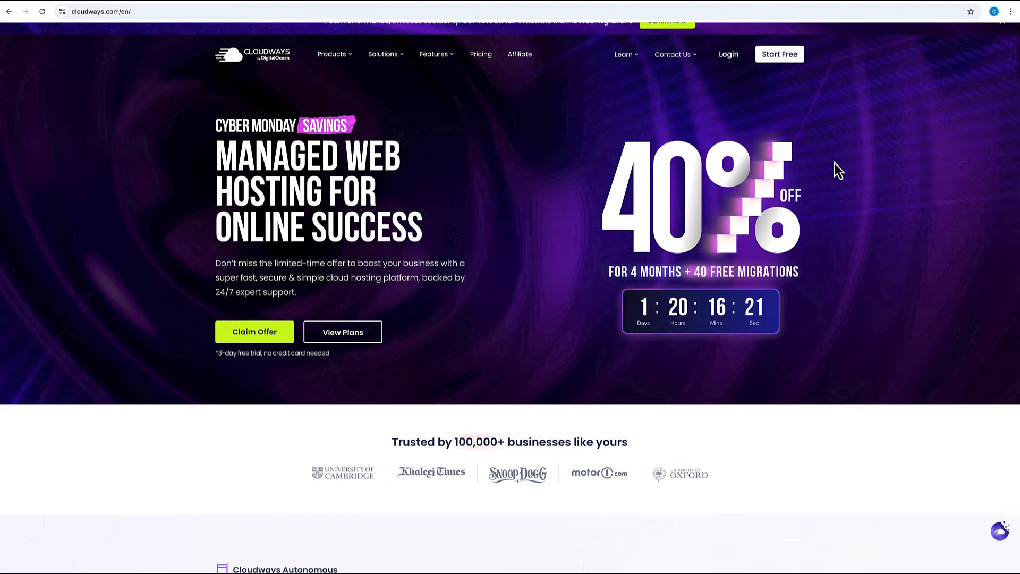
scroll(834, 164, "down", 5)
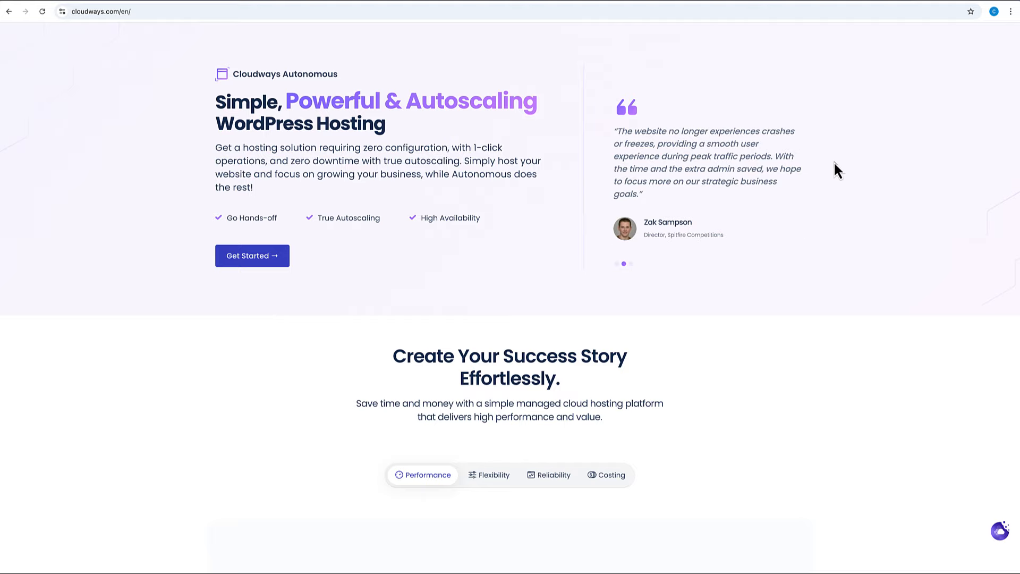
scroll(835, 165, "down", 3)
scroll(834, 161, "down", 5)
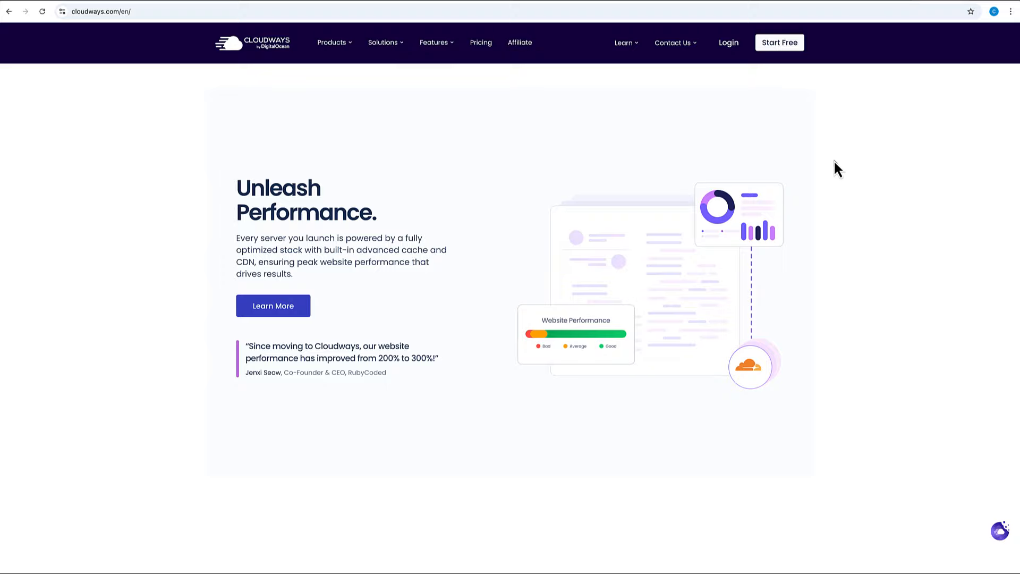
scroll(837, 169, "down", 5)
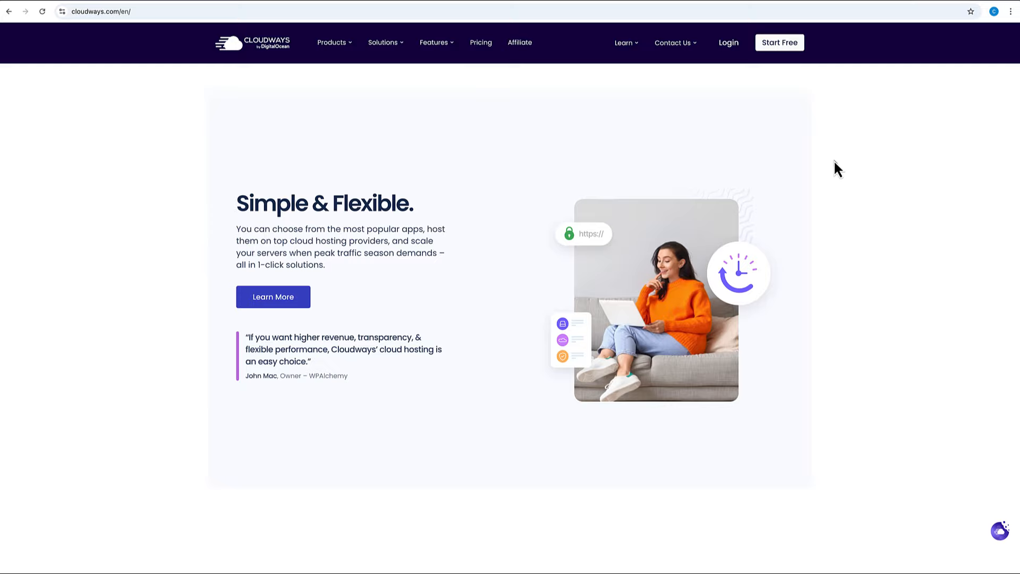
scroll(837, 167, "down", 3)
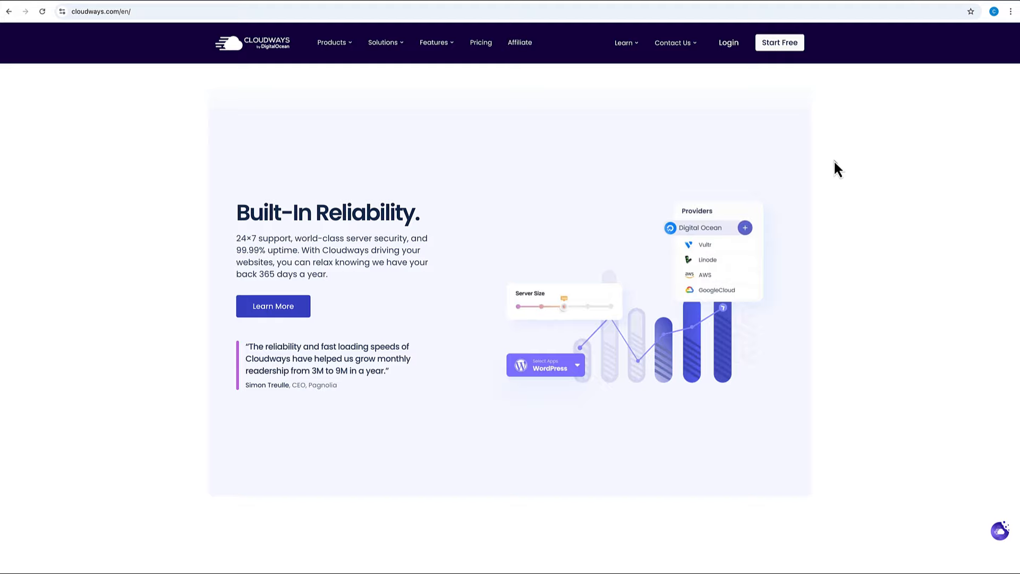
scroll(835, 161, "down", 5)
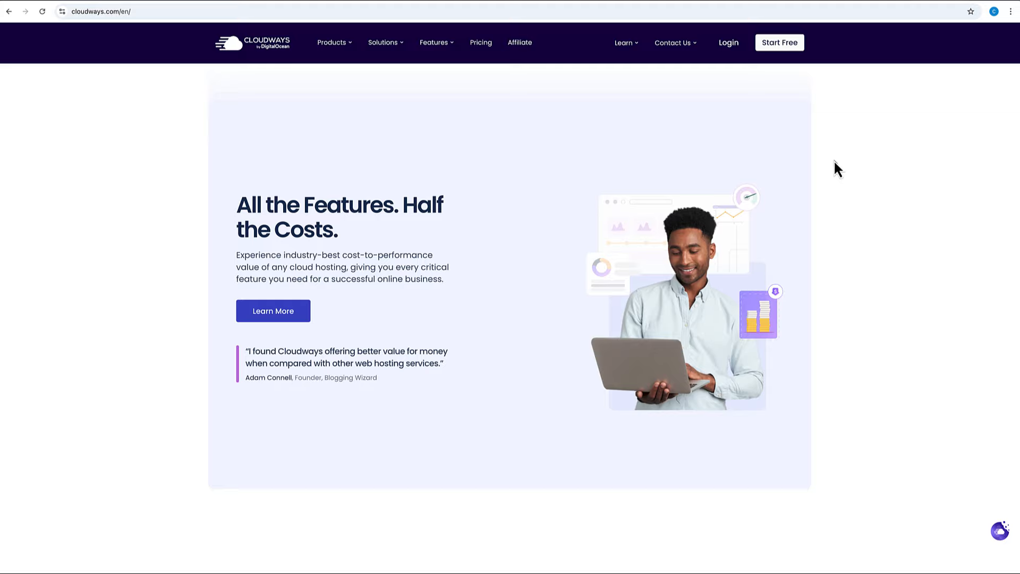
scroll(834, 160, "down", 6)
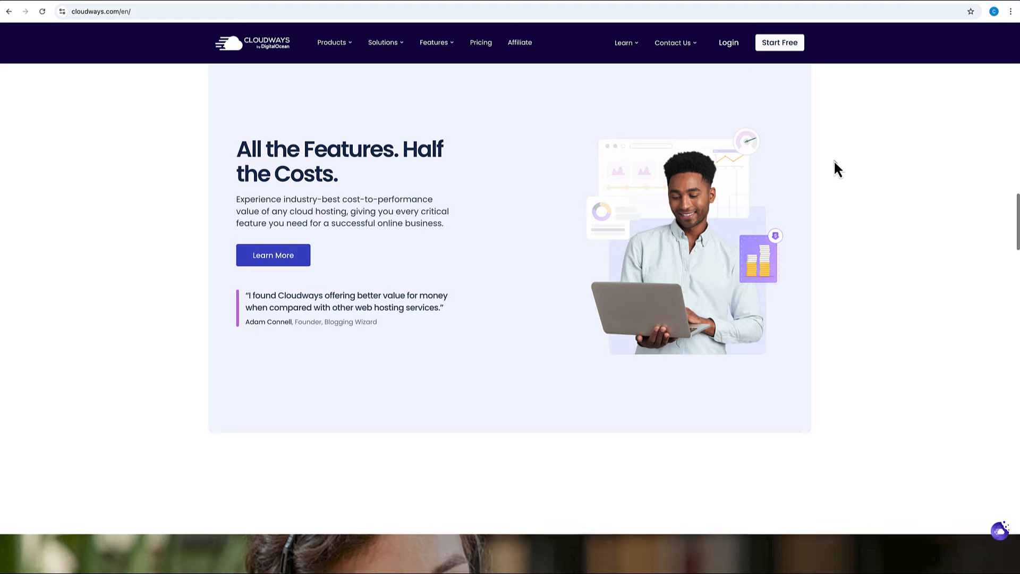
scroll(835, 161, "down", 4)
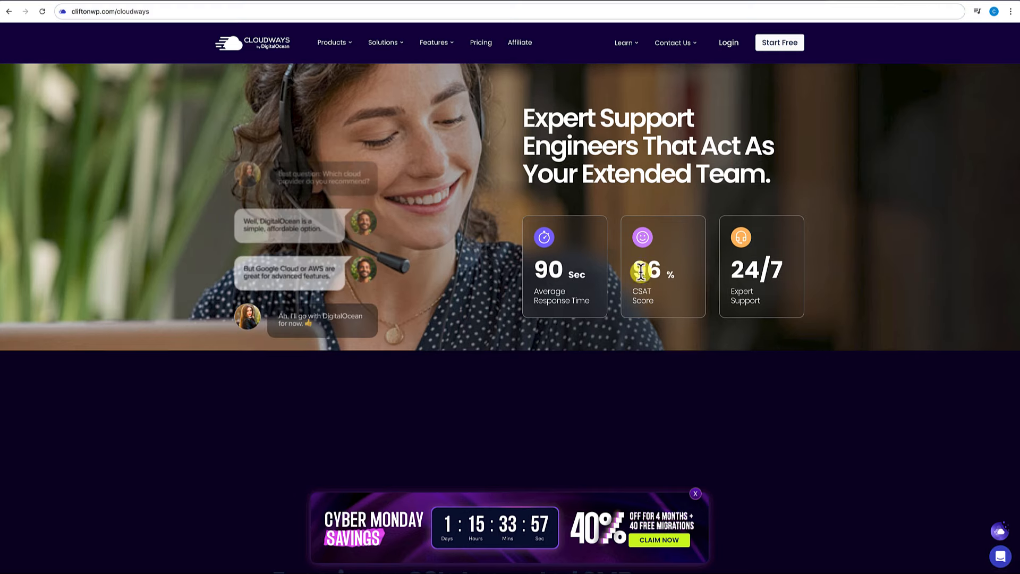
left_click(607, 275)
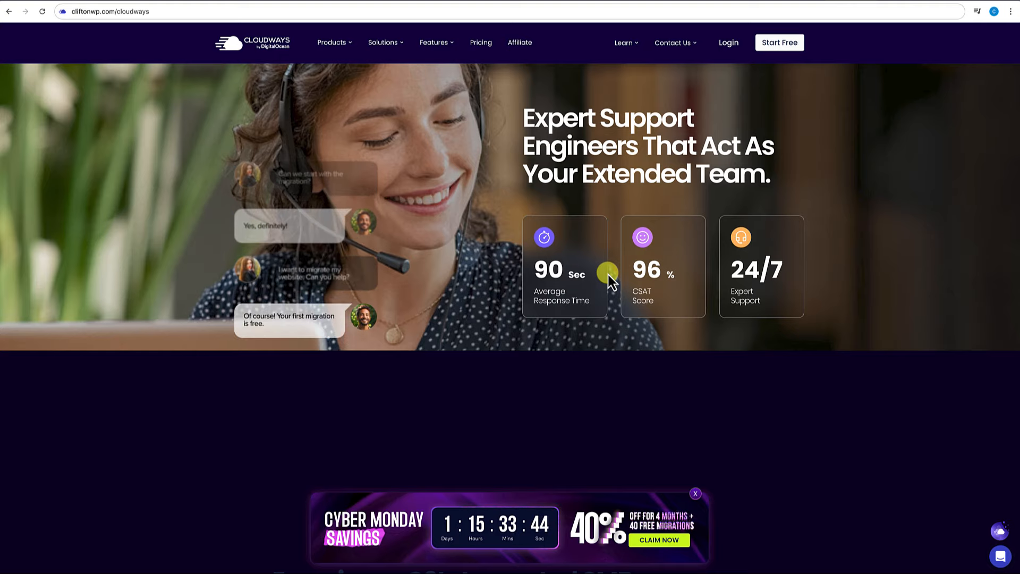
Go to the Cloudways platform login page from the top navigation.
scroll(371, 275, "down", 10)
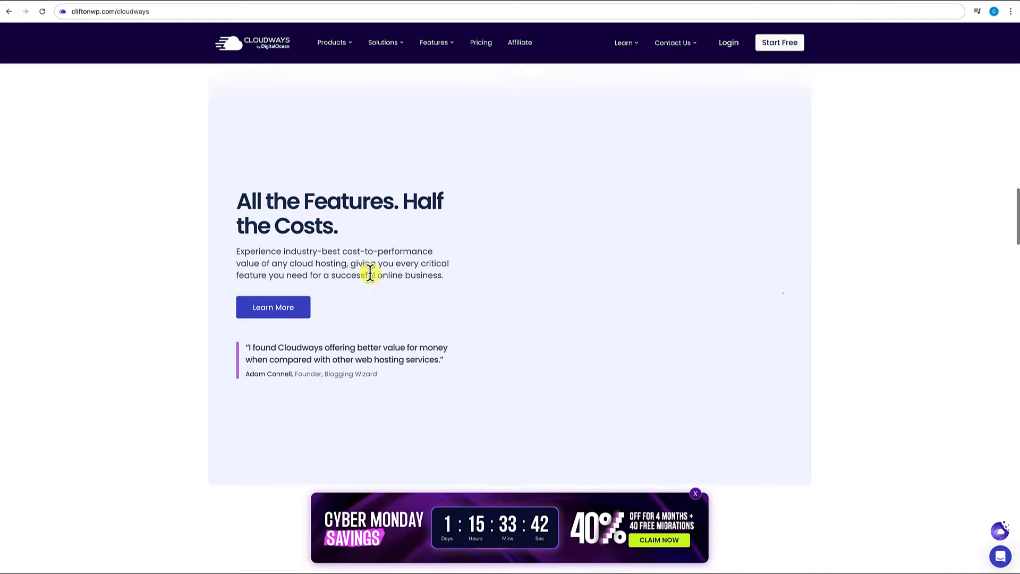
scroll(370, 272, "up", 10)
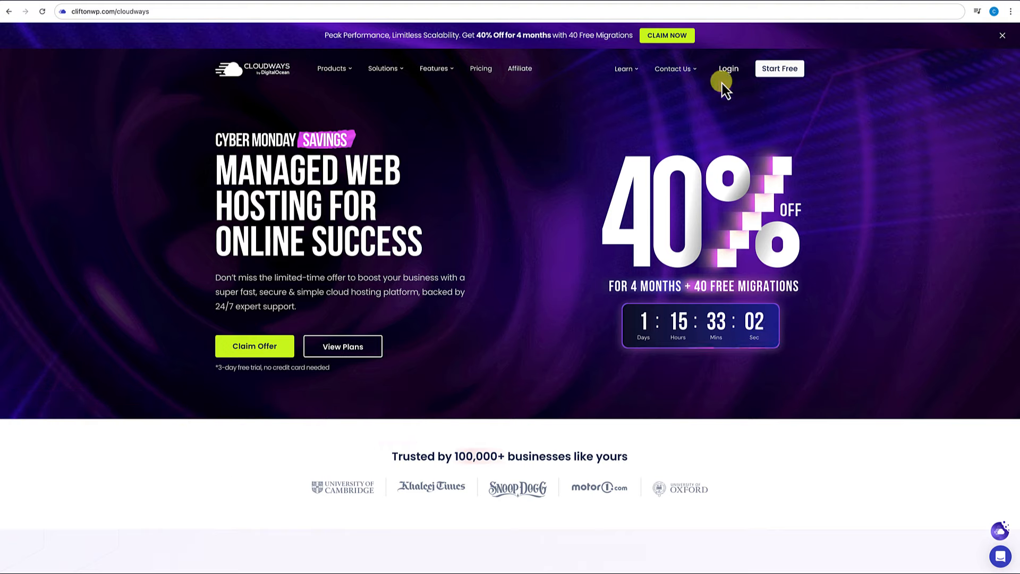
left_click(729, 68)
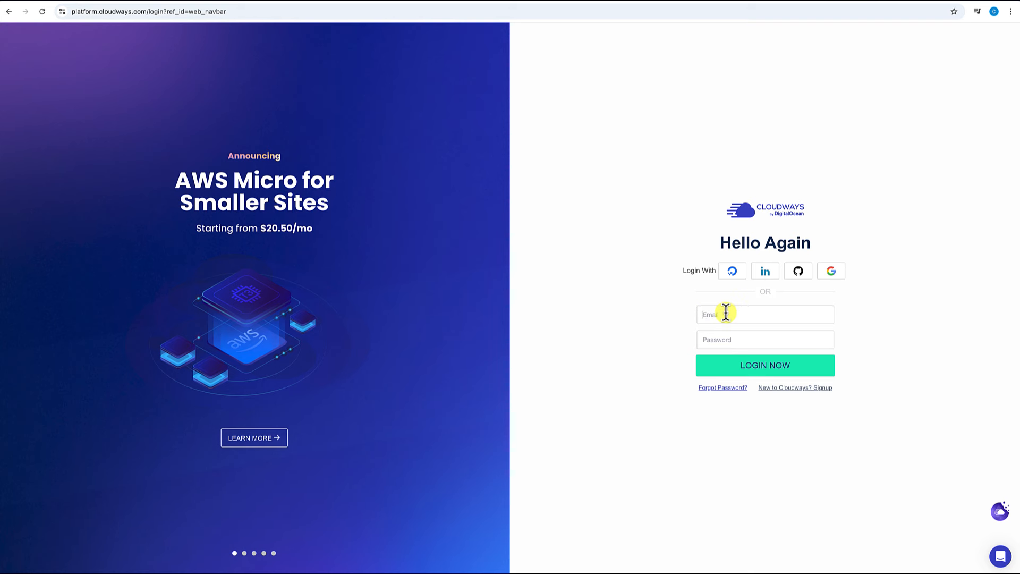
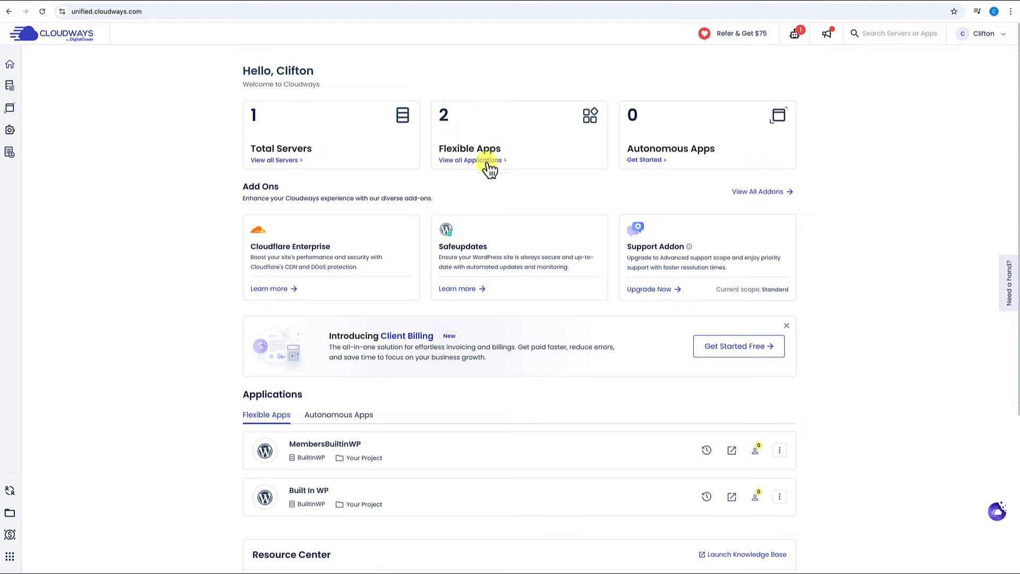
Show all servers from the dashboard, revealing only the BuiltInWP server.
scroll(430, 277, "down", 2)
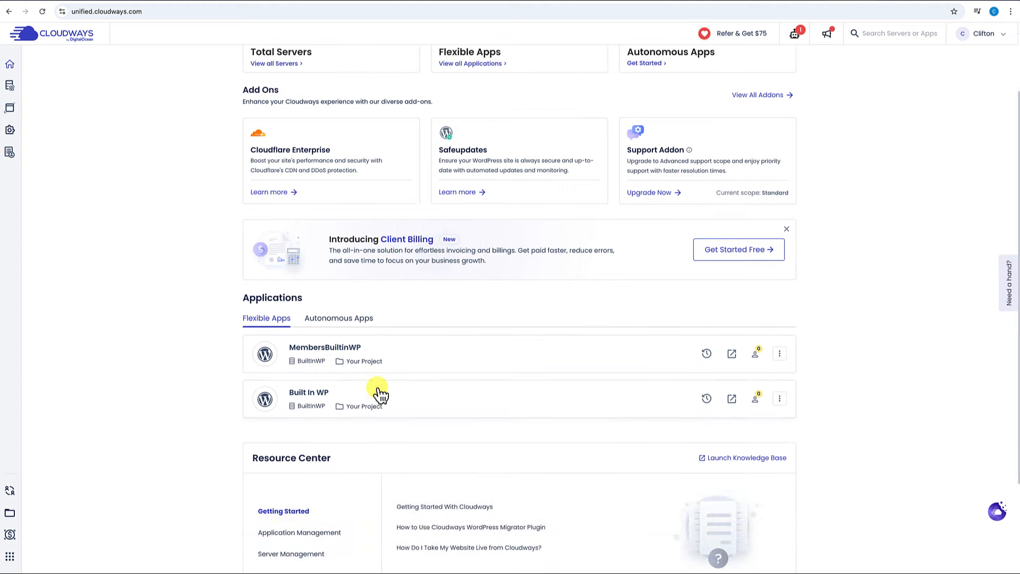
scroll(384, 368, "up", 2)
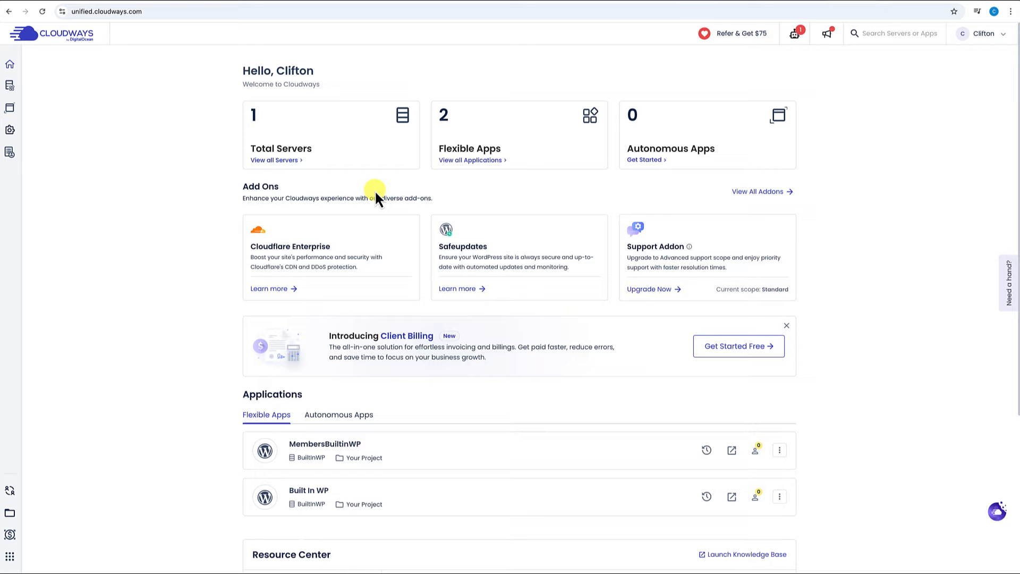
left_click(286, 161)
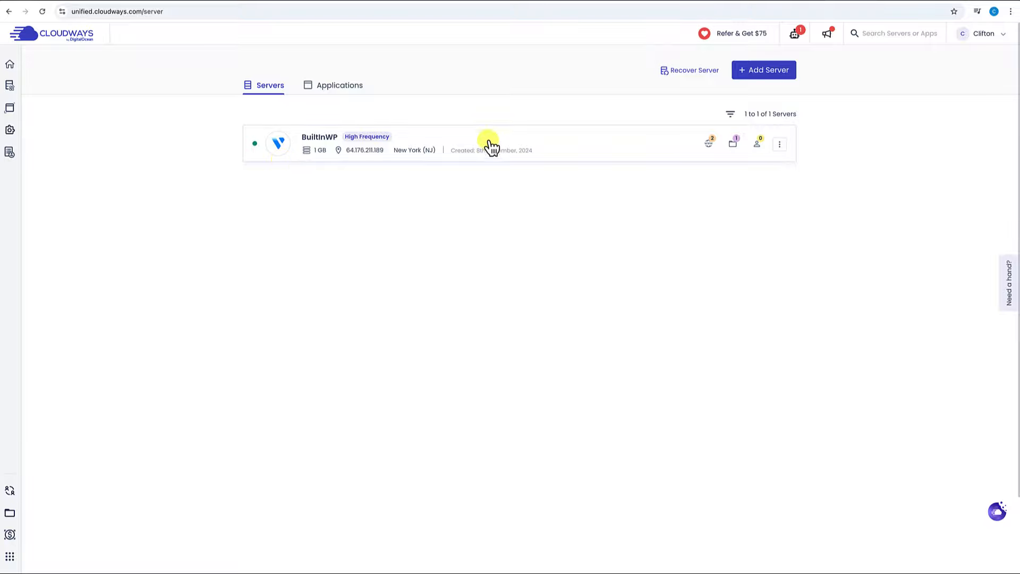
Start a new WordPress 6.2.2 app named 'Pattern Hub' on server 'Pattern Hub Server'.
left_click(772, 80)
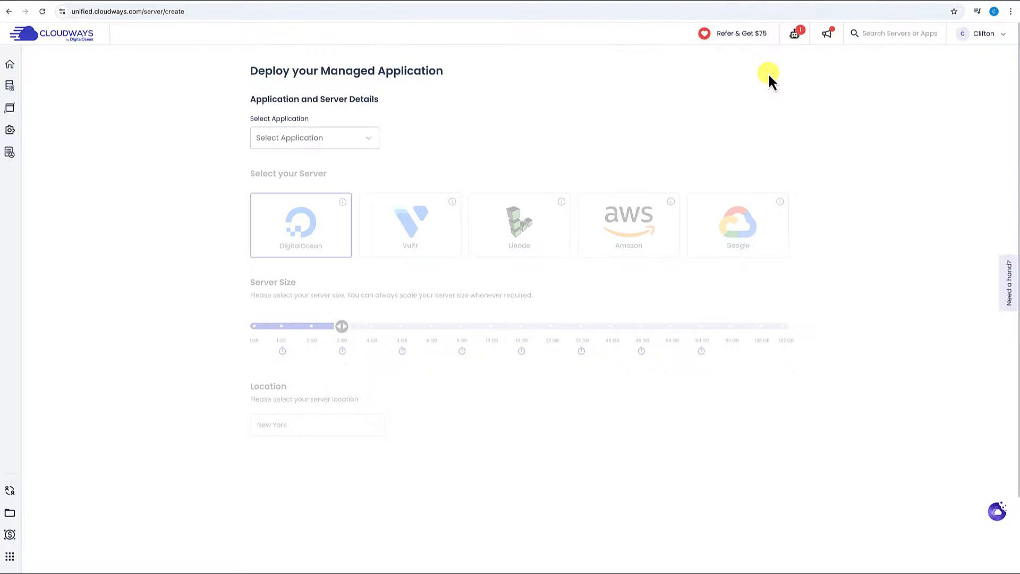
left_click(316, 139)
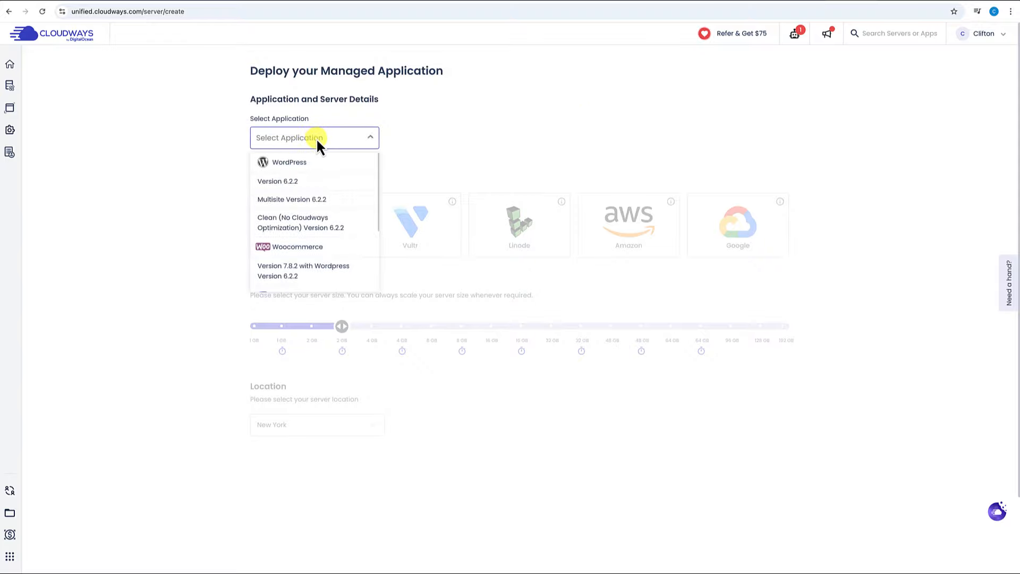
left_click(291, 182)
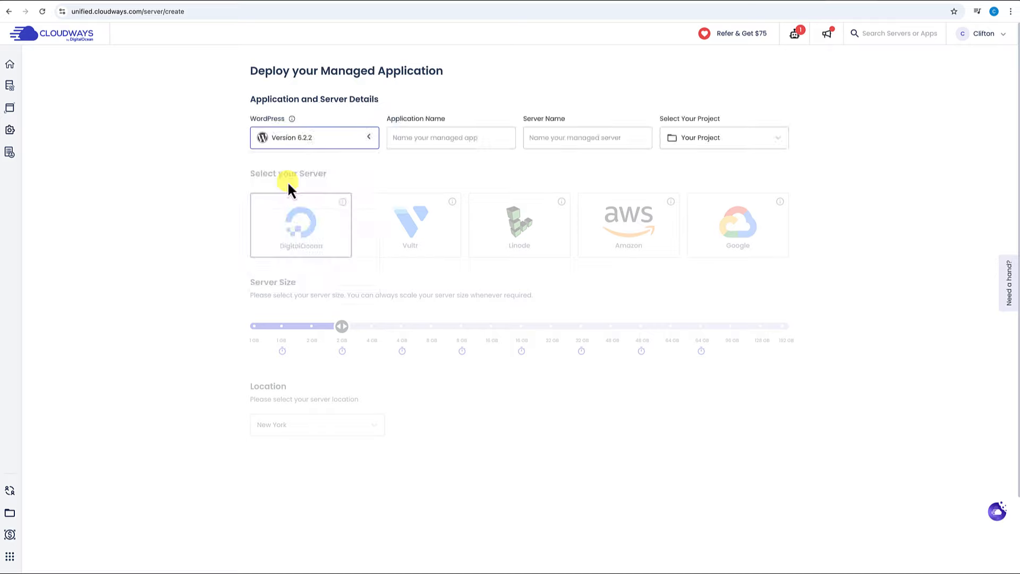
left_click(395, 140)
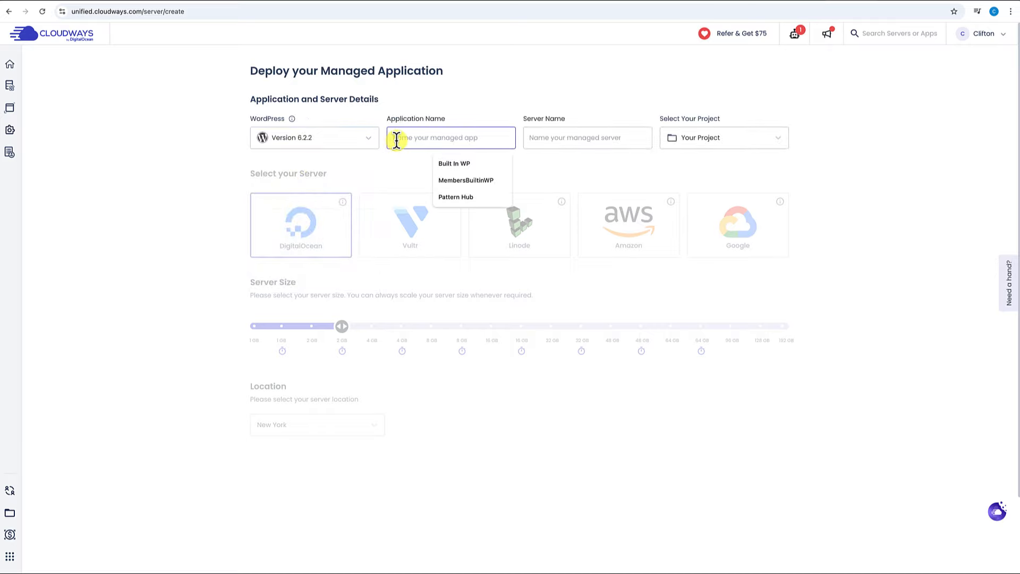
type("P")
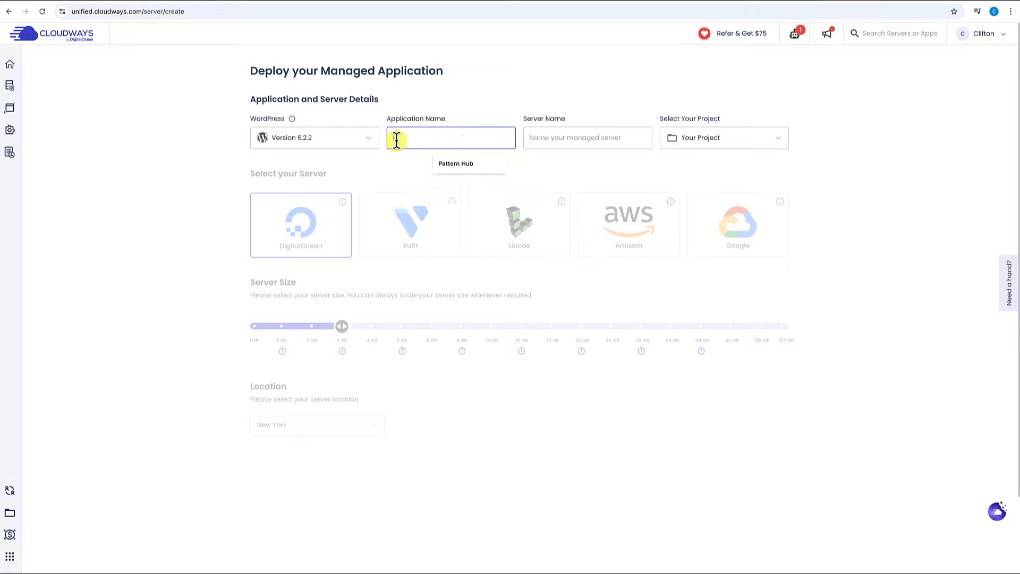
type("attern Hub")
left_click(546, 139)
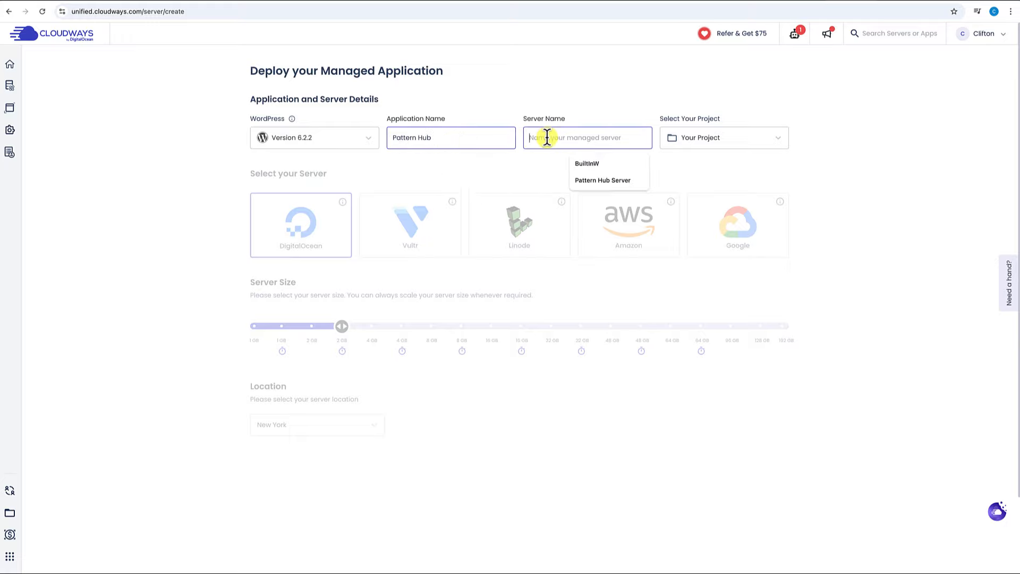
type("Pa")
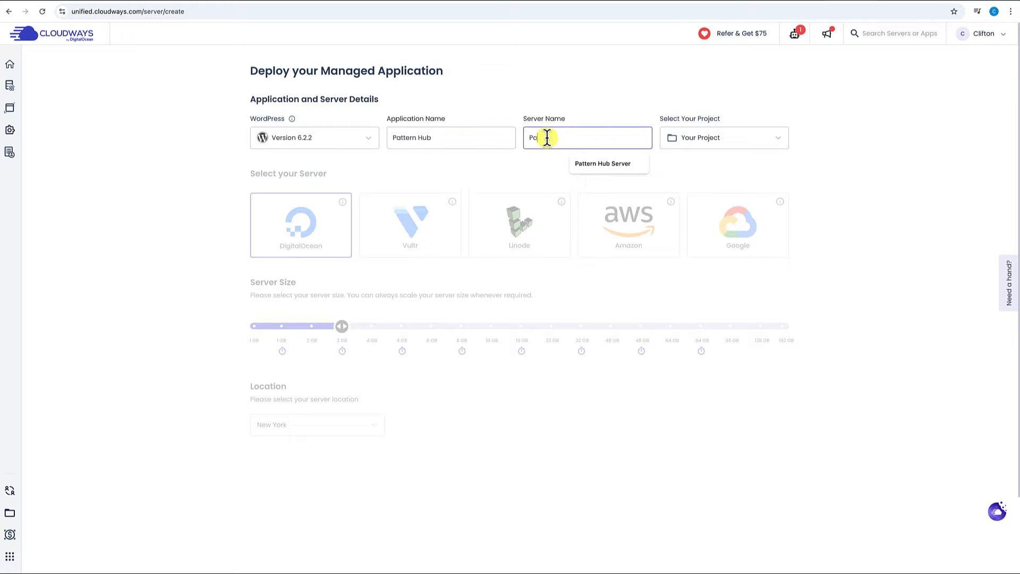
type("ttern")
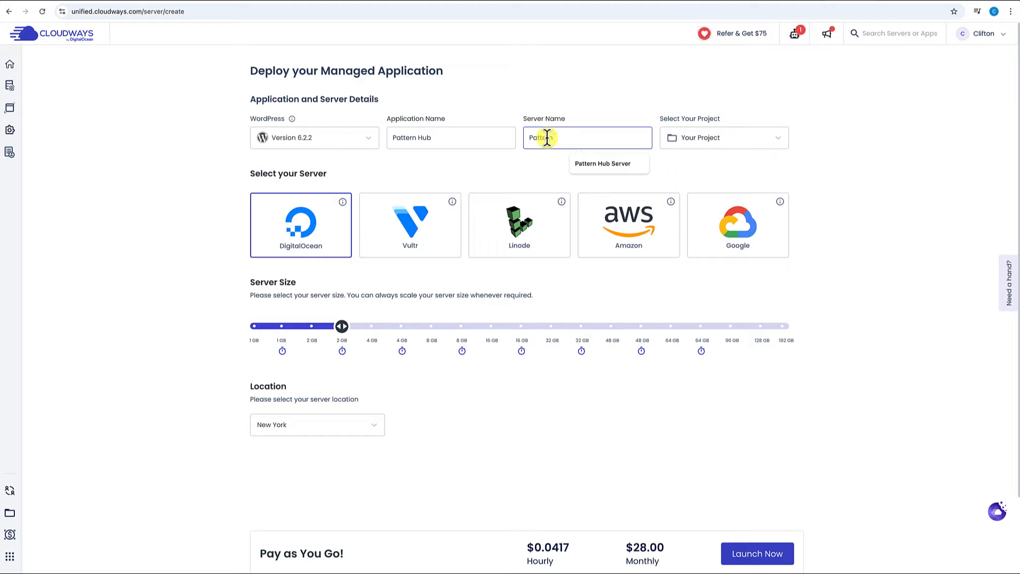
type(" Hub Server")
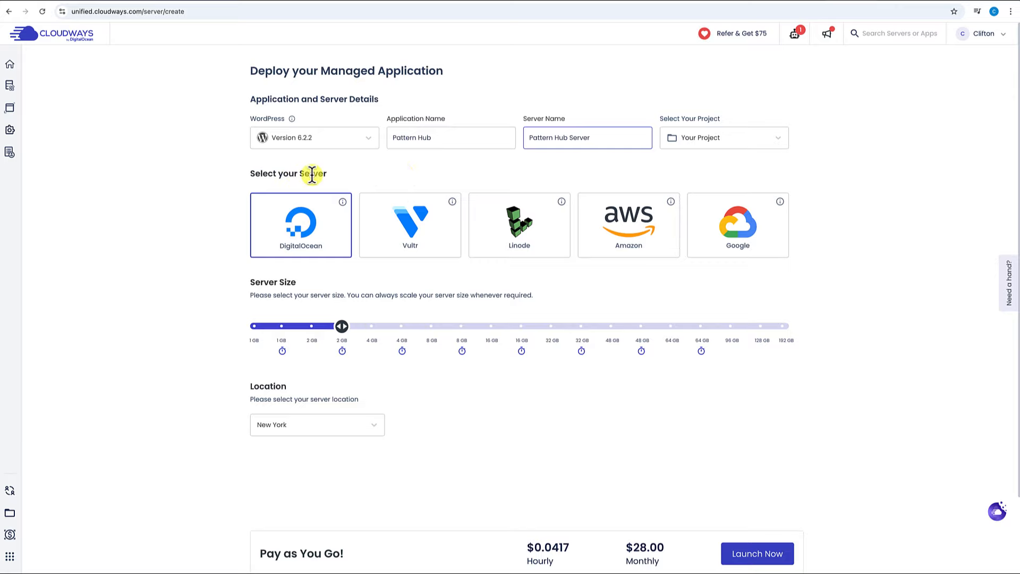
Host it on Vultr with a 2 GB High Frequency size and launch it.
left_click(418, 229)
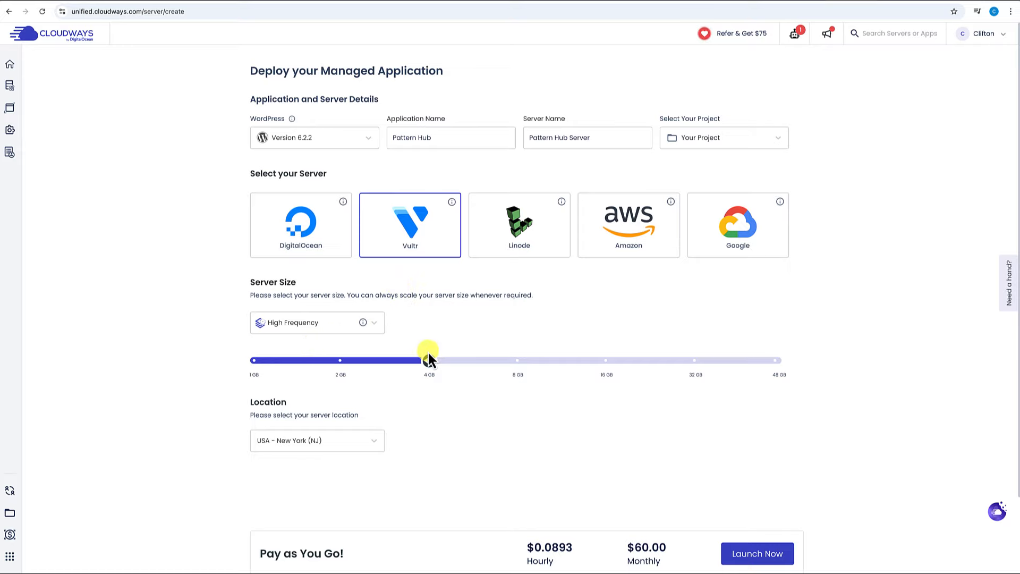
left_click_drag(433, 365, 360, 365)
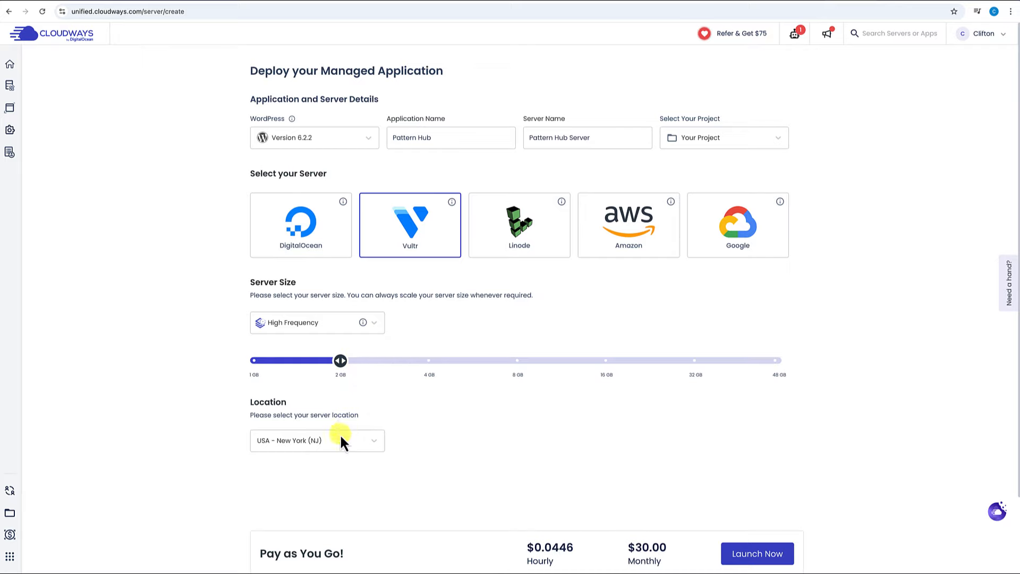
scroll(343, 441, "down", 1)
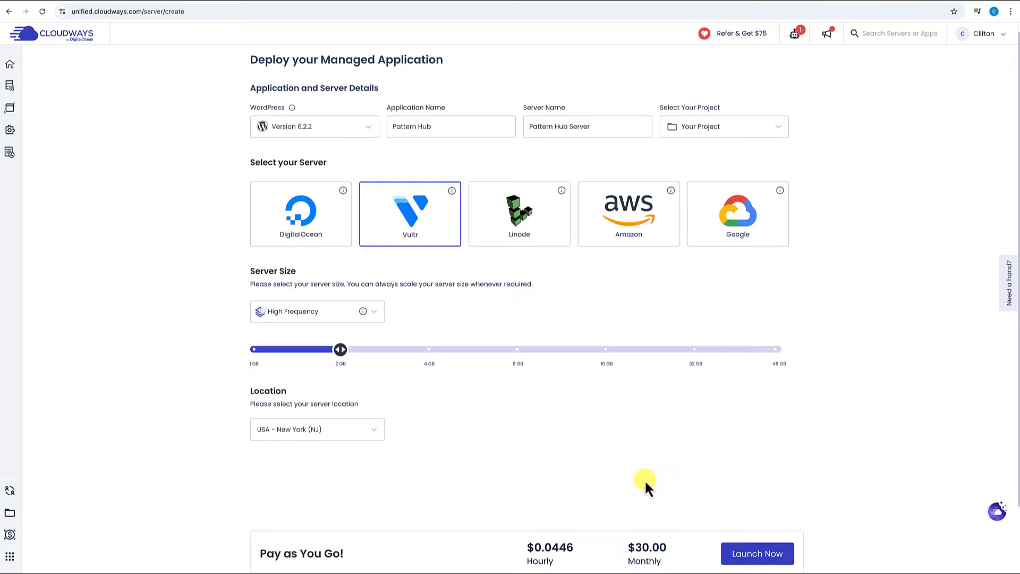
left_click(755, 555)
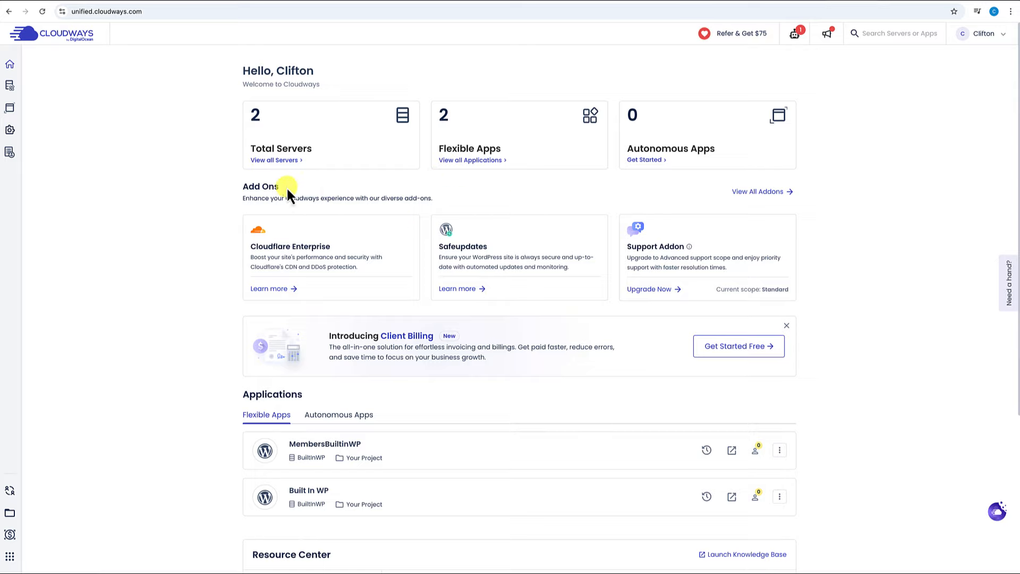
Copy Pattern Hub Server's public IP address from its server details.
left_click(274, 161)
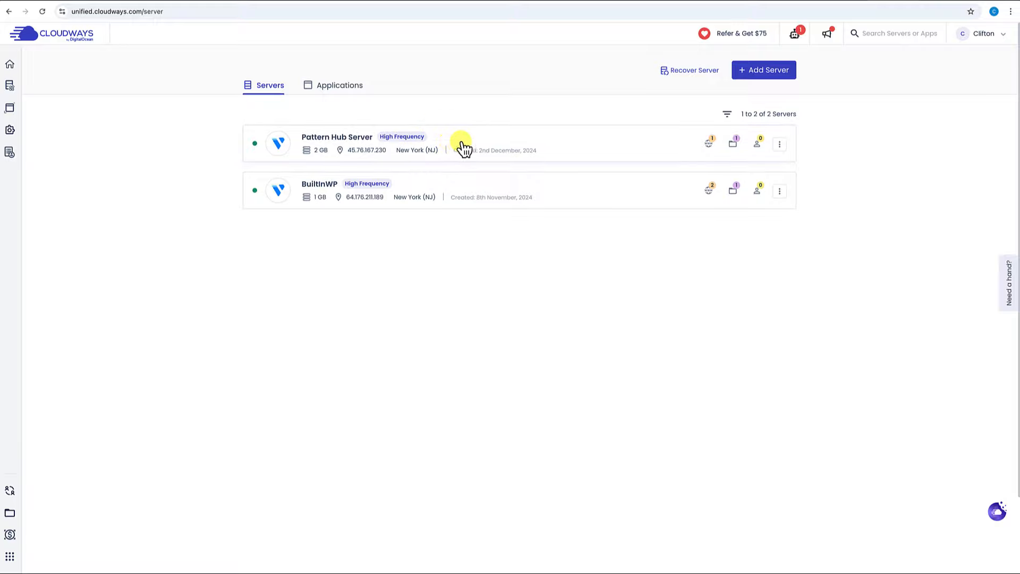
left_click(349, 141)
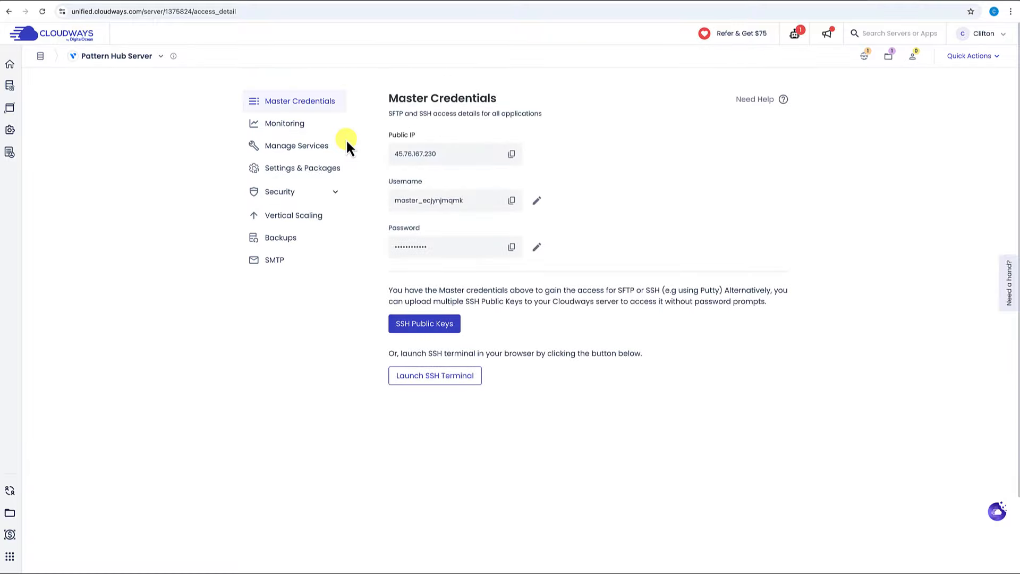
left_click(512, 155)
Switch to the Applications list and open the Pattern Hub application.
left_click(41, 56)
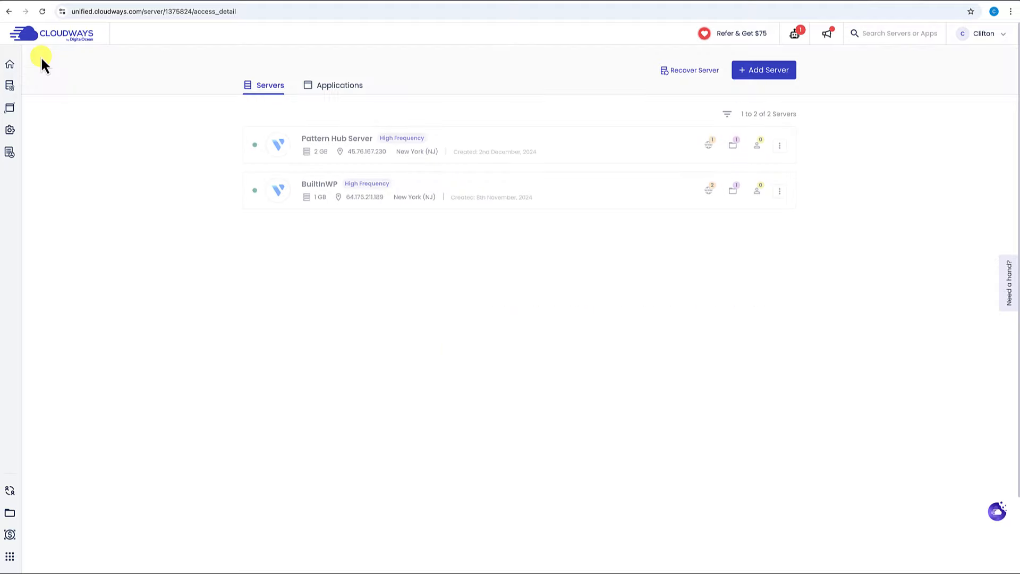
left_click(340, 89)
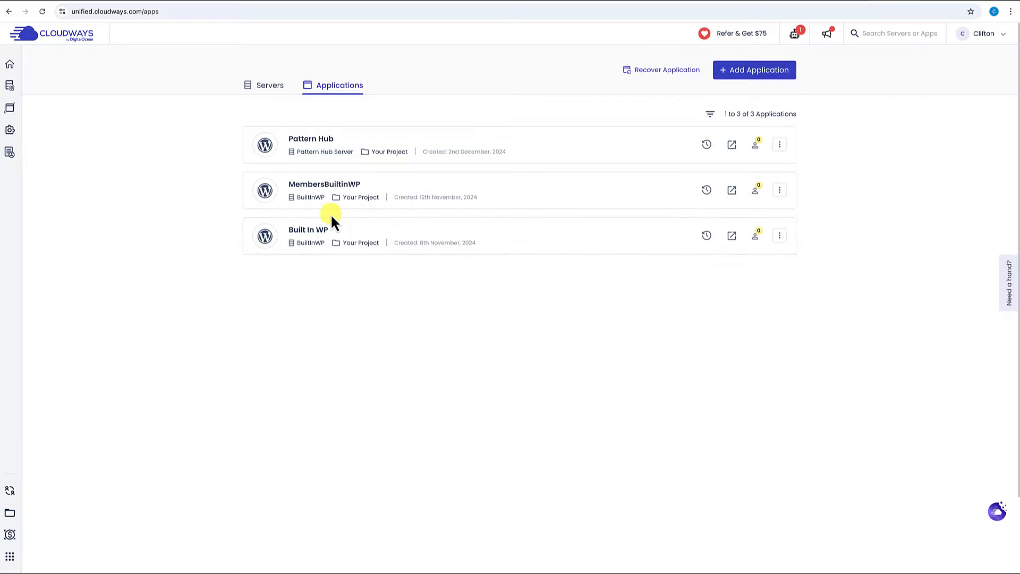
left_click(334, 148)
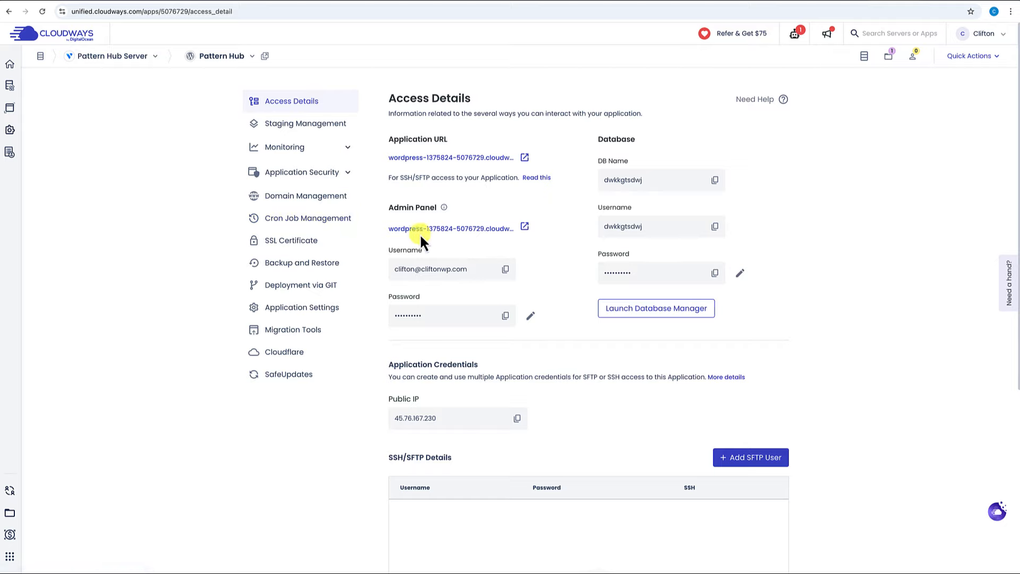
Preview the new Pattern Hub WordPress site from its Application URL, then return to Cloudways.
left_click(525, 158)
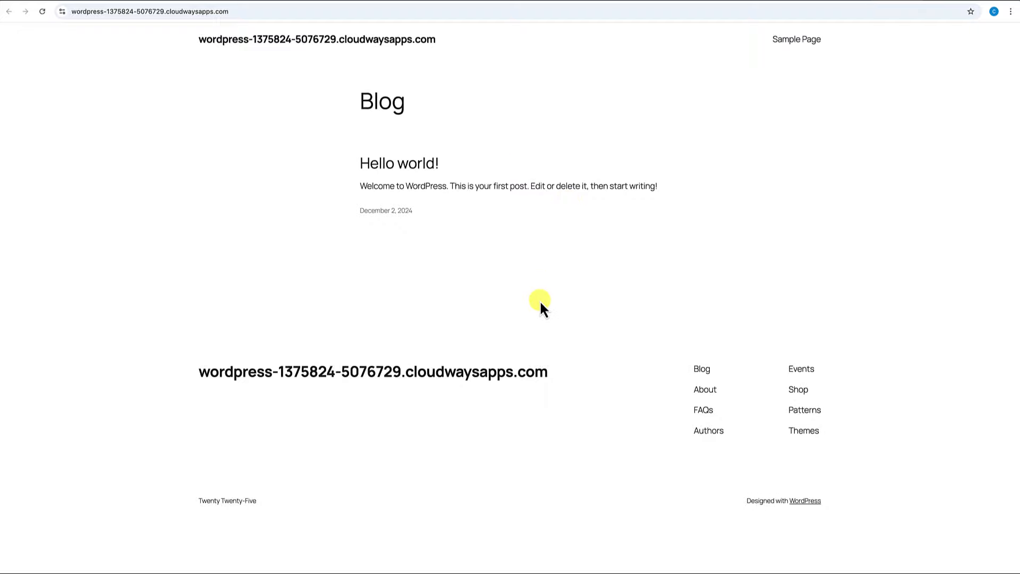
left_click(911, 2)
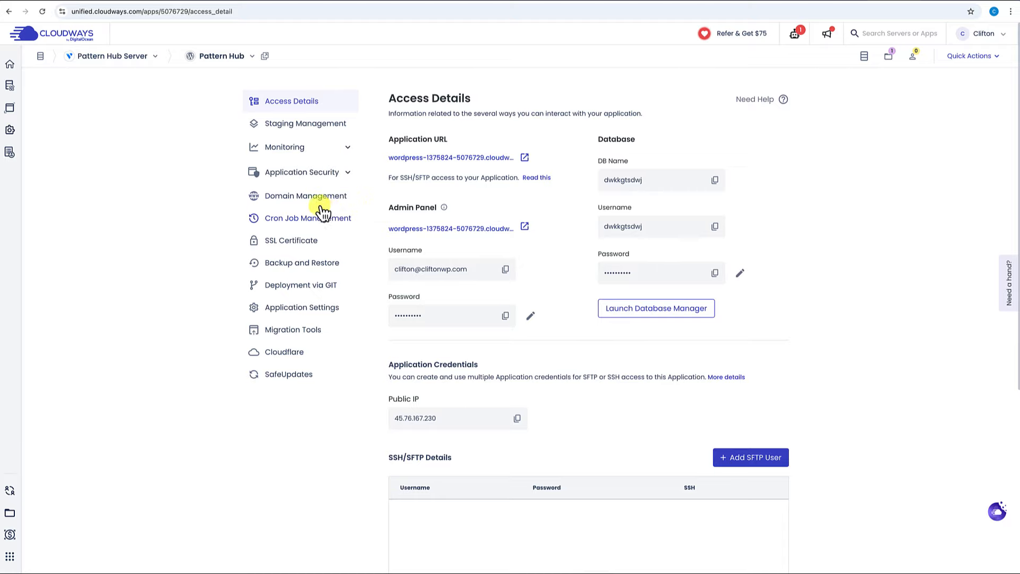
Begin adding a domain under Pattern Hub's Domain Management, then go to the Cloudflare dashboard.
left_click(305, 200)
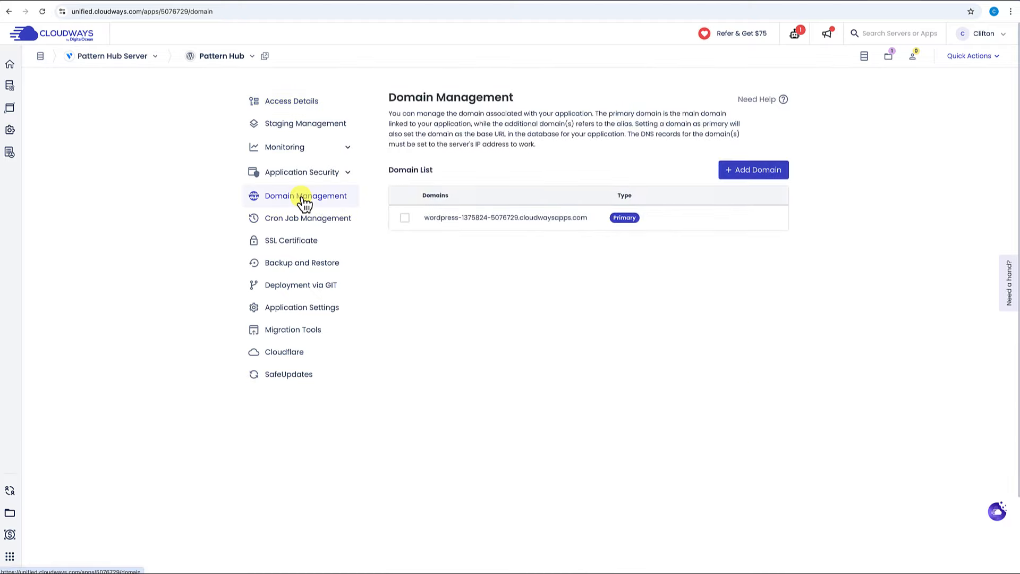
left_click(755, 171)
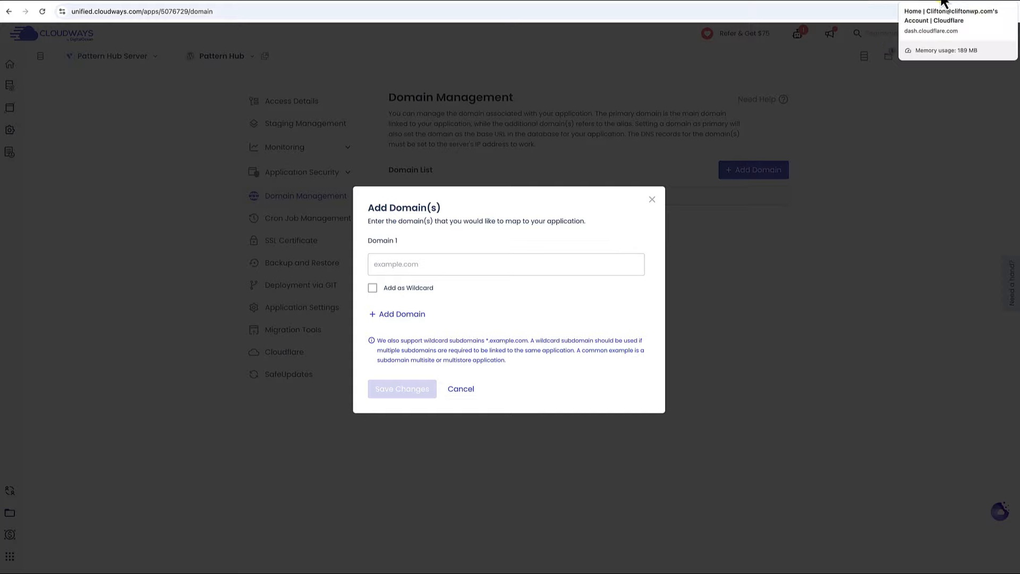
left_click(943, 3)
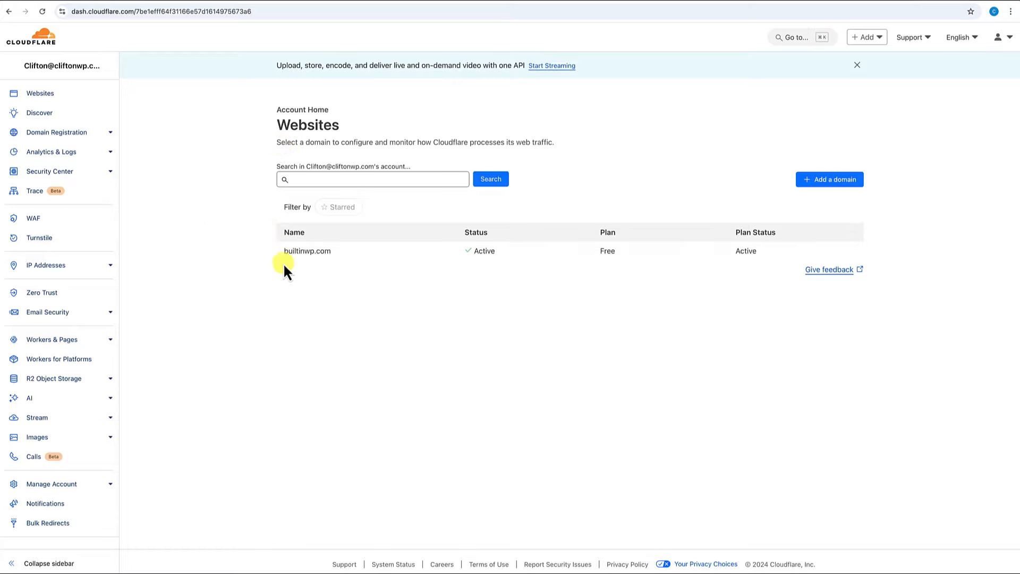
Open builtinwp.com's DNS records in Cloudflare and start a new record.
left_click(305, 253)
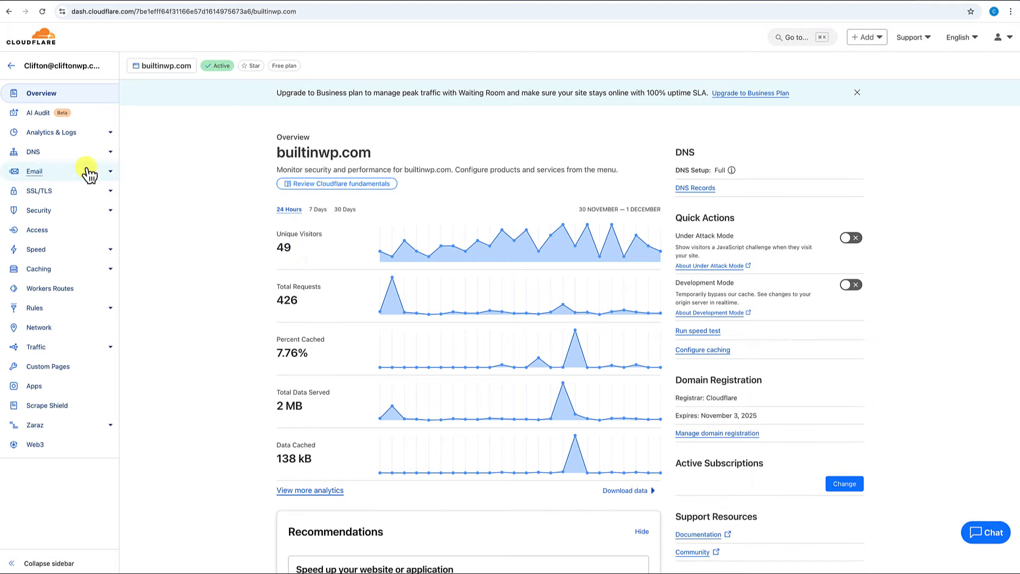
left_click(37, 154)
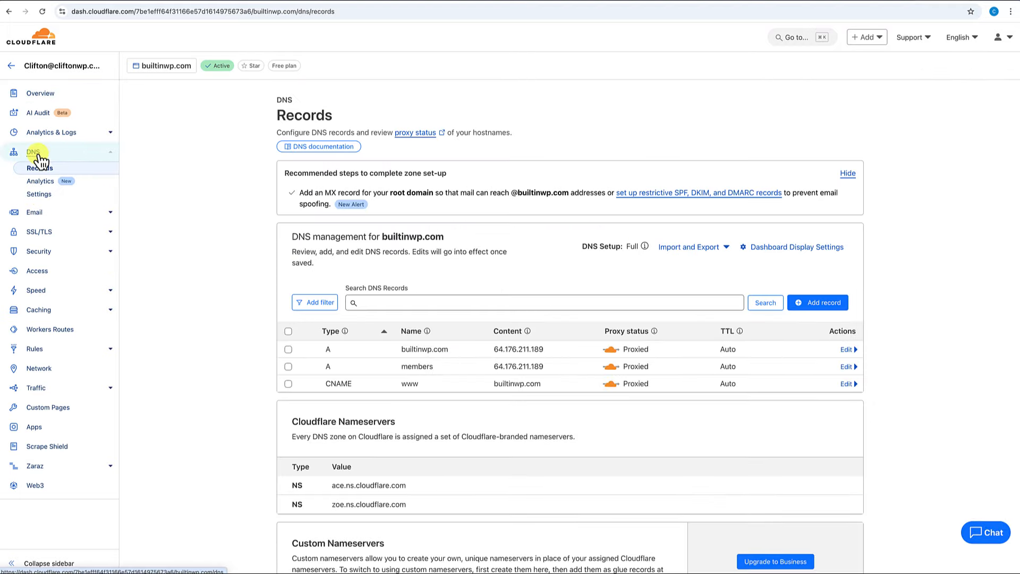
scroll(271, 265, "down", 2)
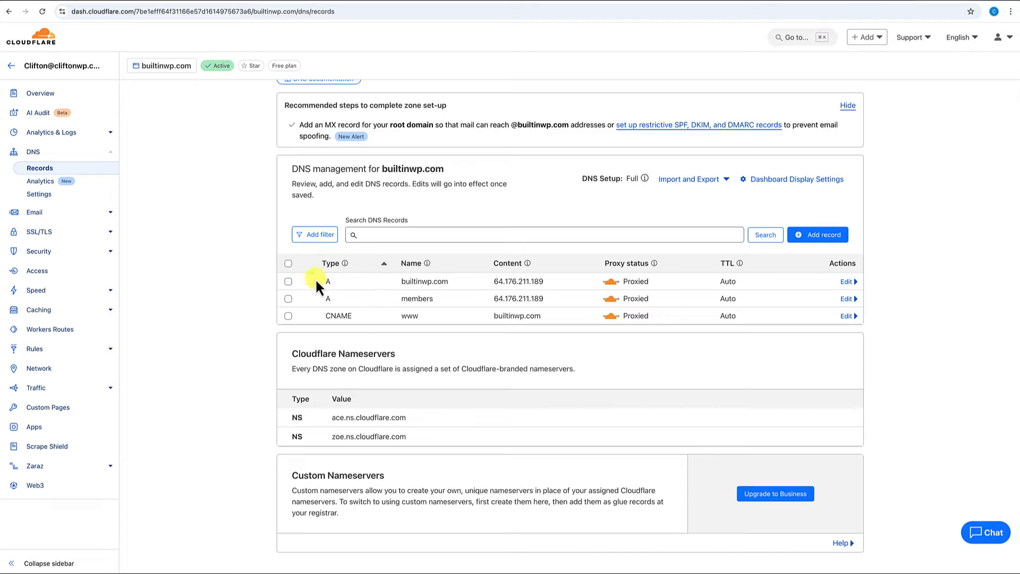
left_click(824, 236)
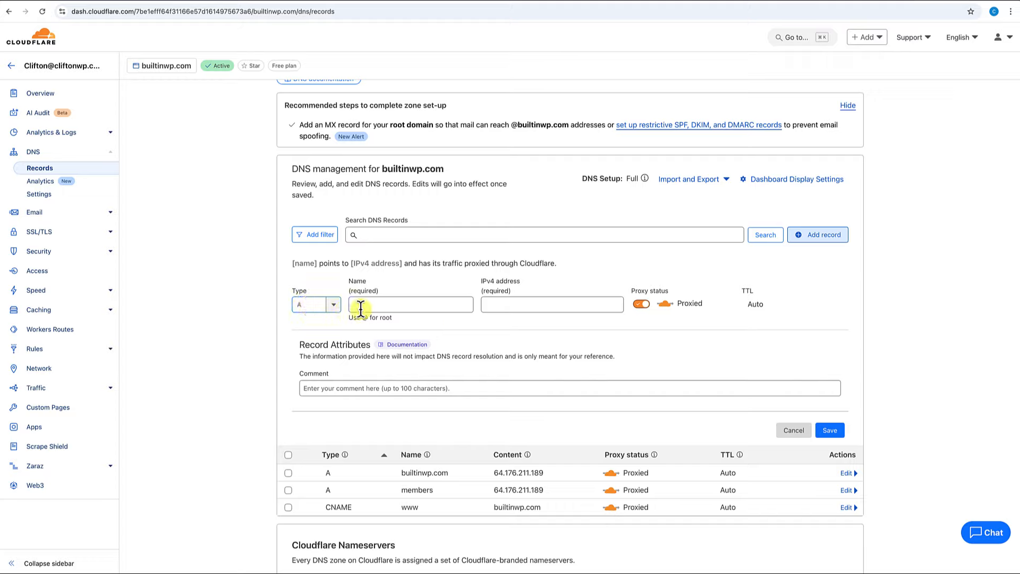
Save an A record named 'patternhub' pointing to the pasted IP 45.76.167.230, proxied.
left_click(382, 309)
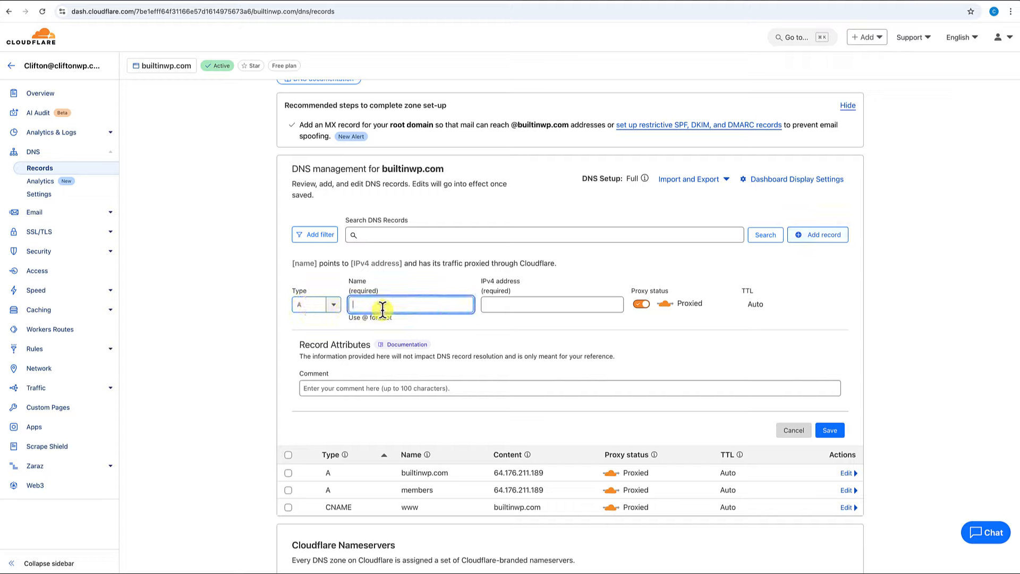
type("pattern")
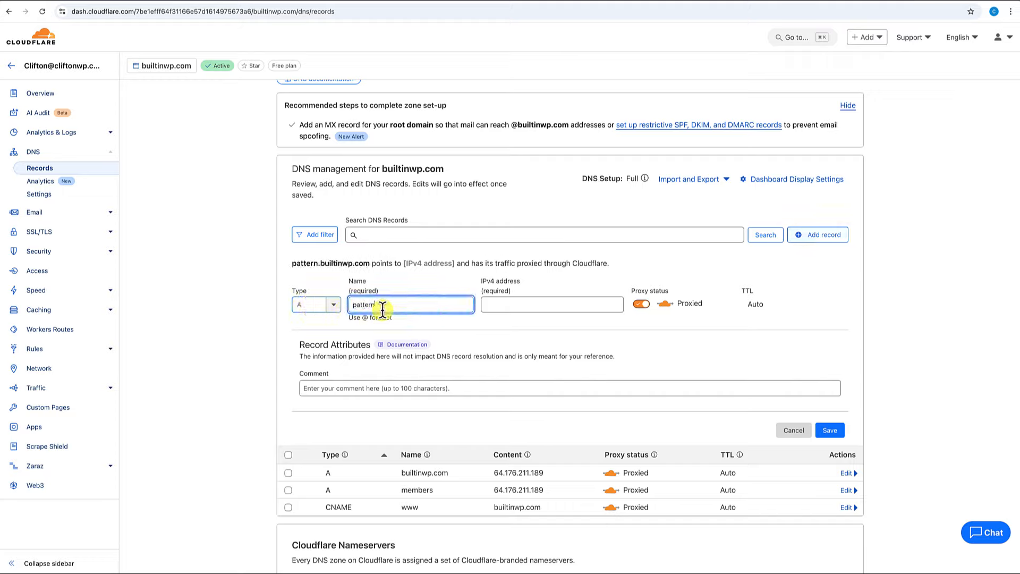
type("hub")
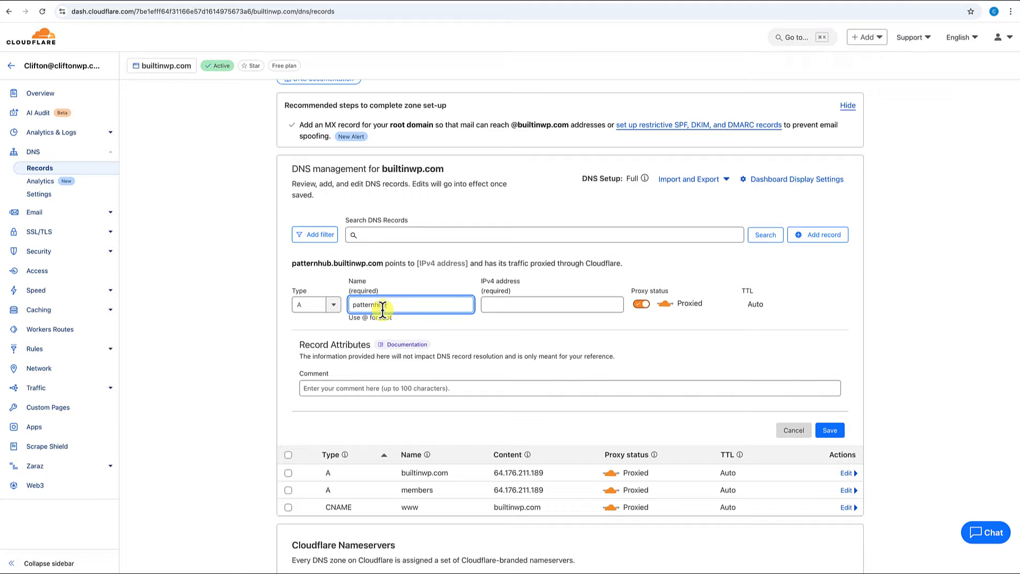
left_click(520, 307)
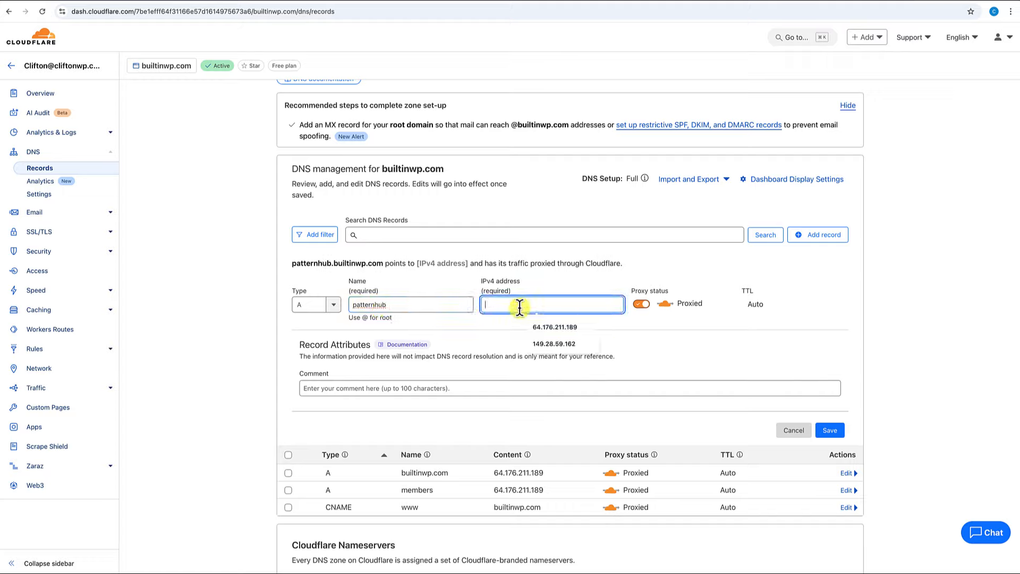
type("45.76.167.230")
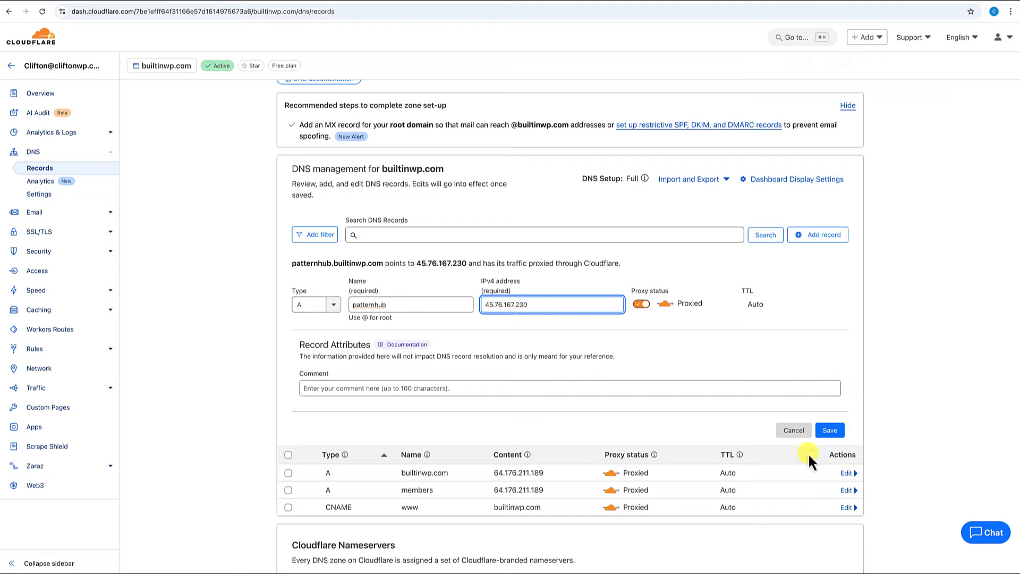
left_click(836, 432)
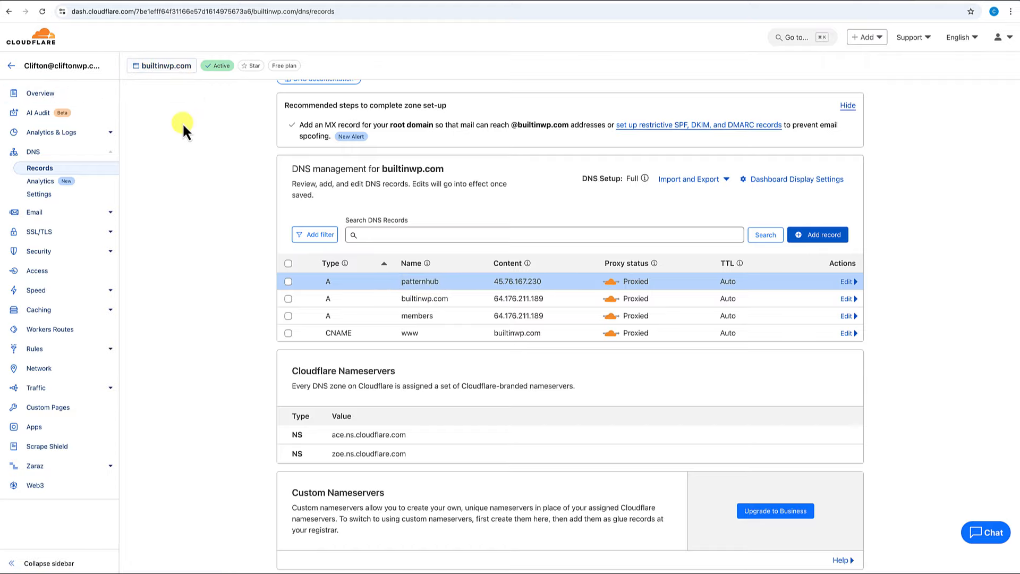
left_click(888, 3)
Add patternhub.builtinwp.com as a domain for the Pattern Hub application.
left_click(514, 261)
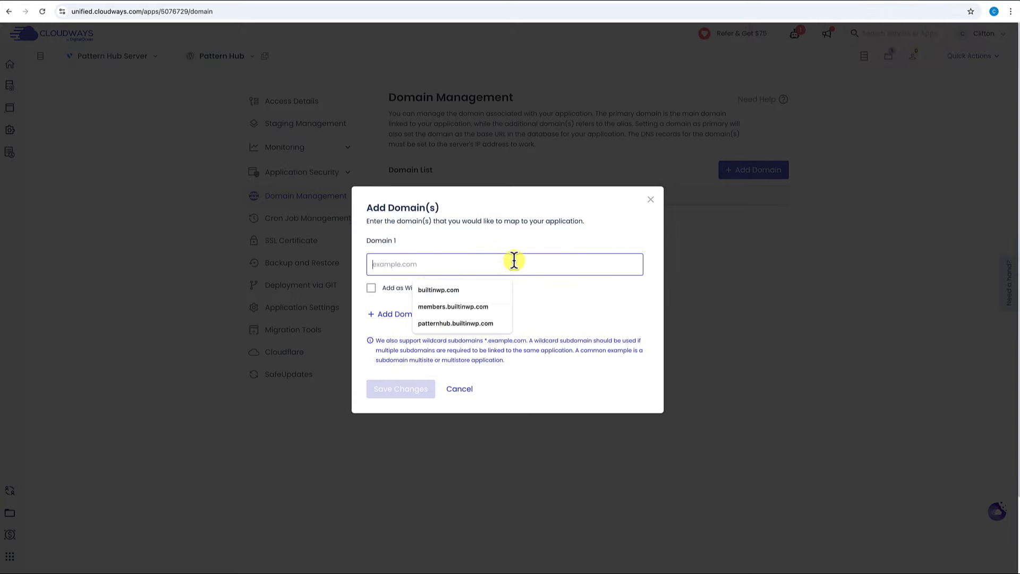
left_click(455, 323)
left_click(412, 394)
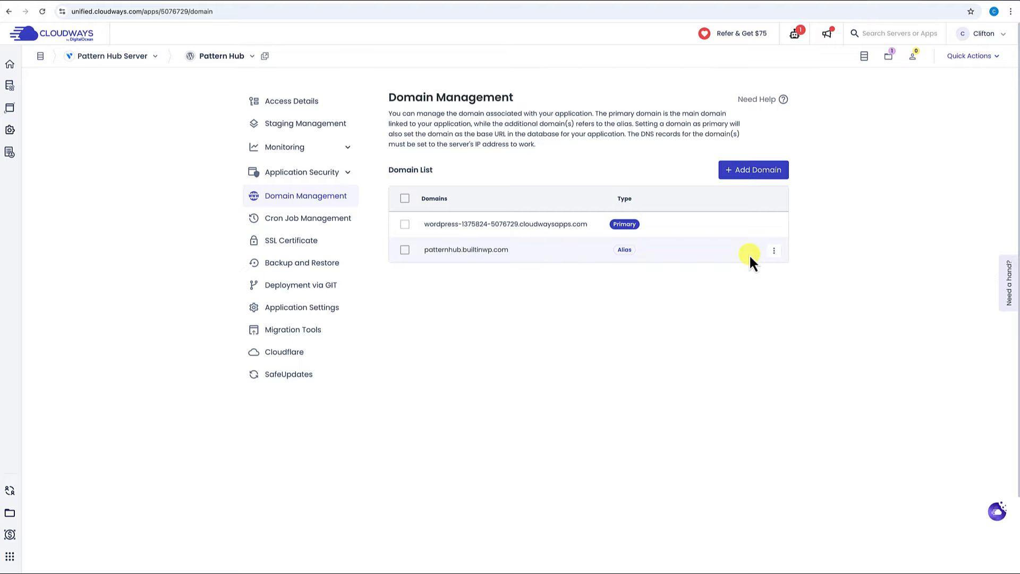
Set patternhub.builtinwp.com as the primary domain and confirm.
left_click(775, 250)
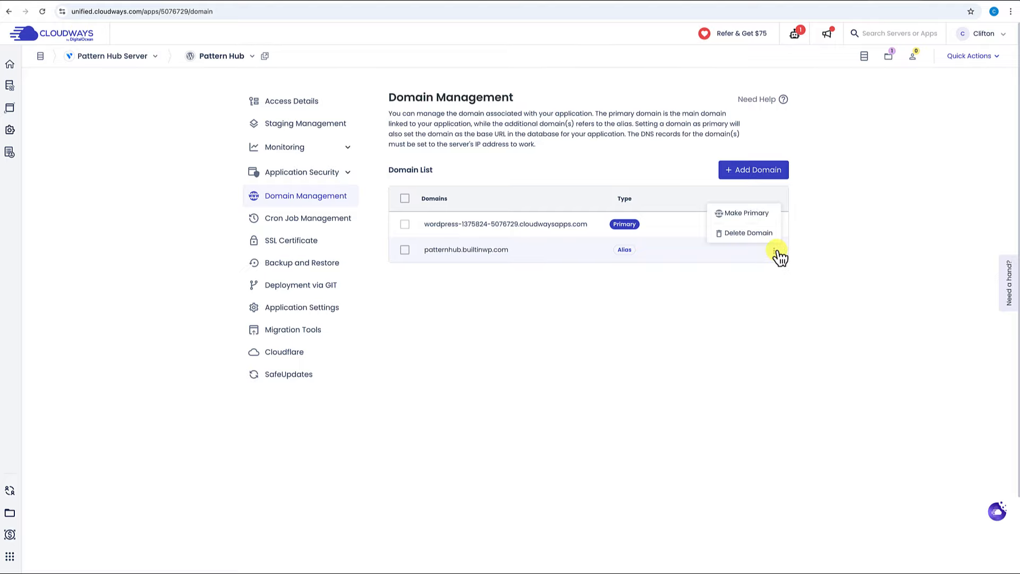
left_click(747, 213)
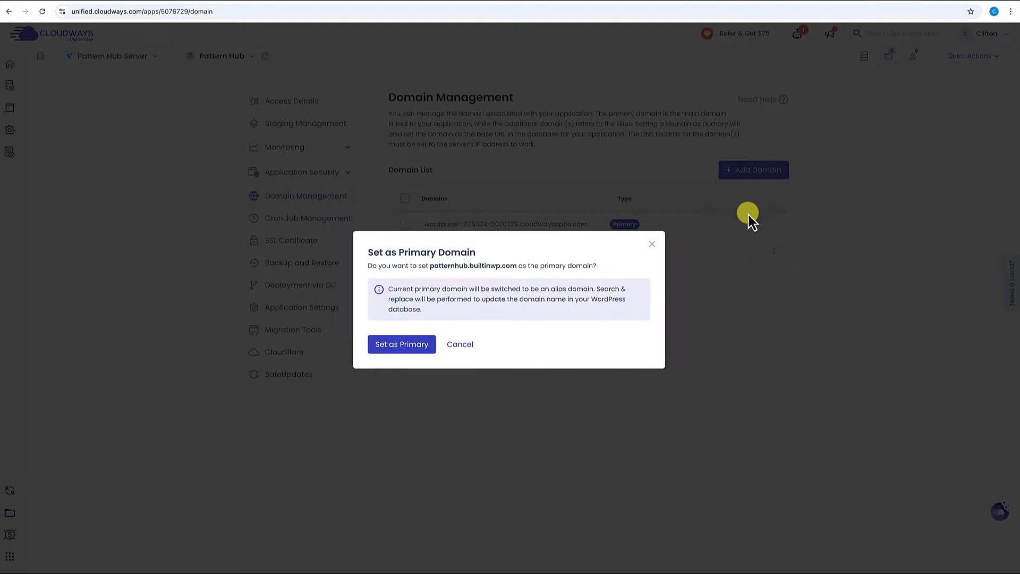
left_click(397, 350)
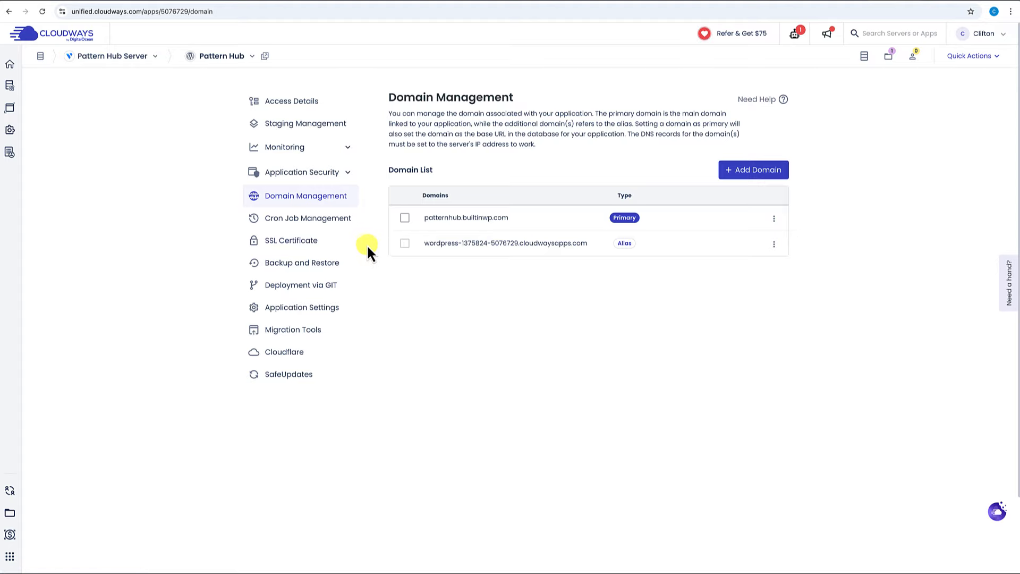
left_click(289, 245)
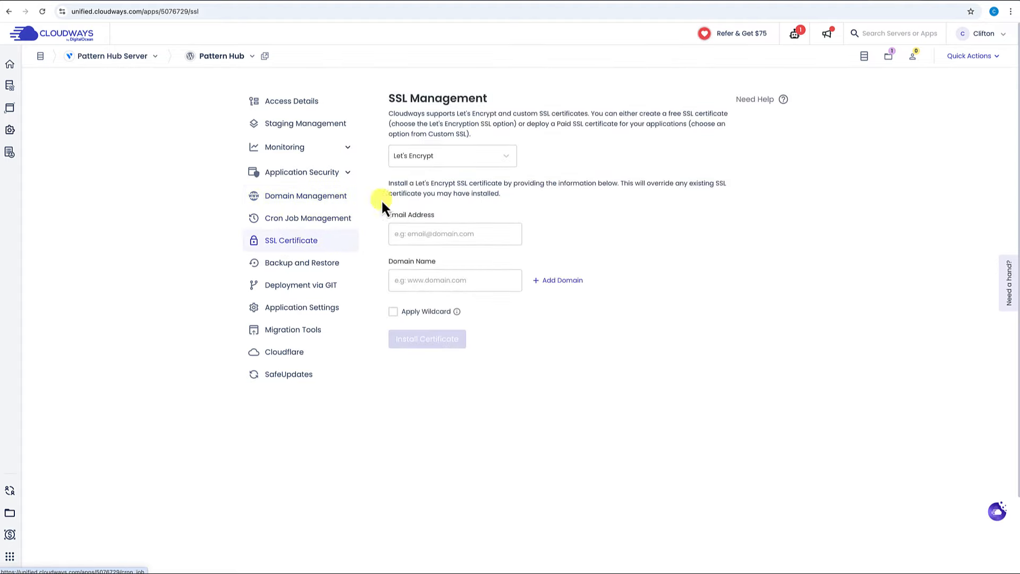
Install a Let's Encrypt certificate for patternhub.builtinwp.com using the account e-mail, then view Access Details.
left_click(417, 233)
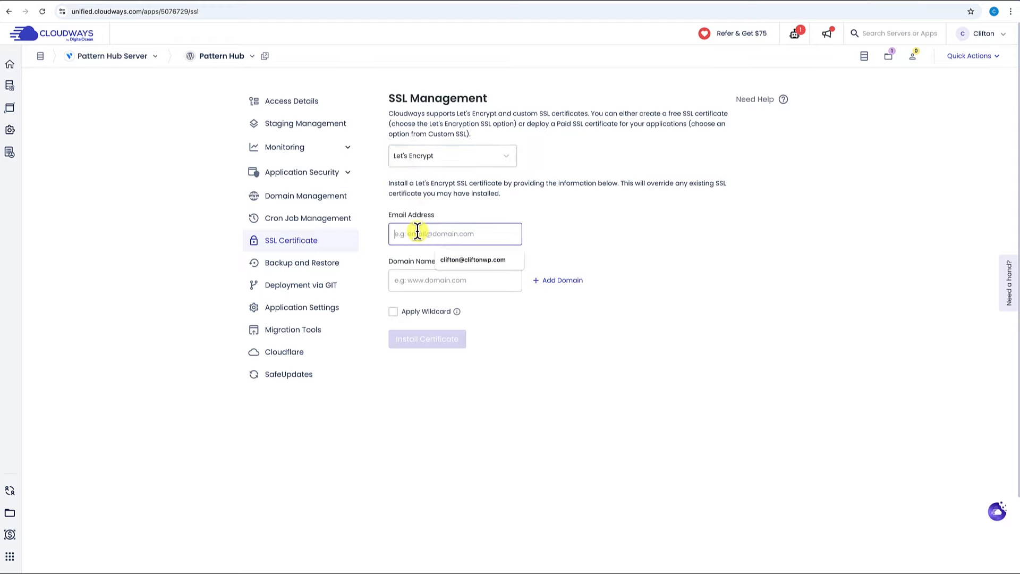
left_click(467, 261)
left_click(421, 280)
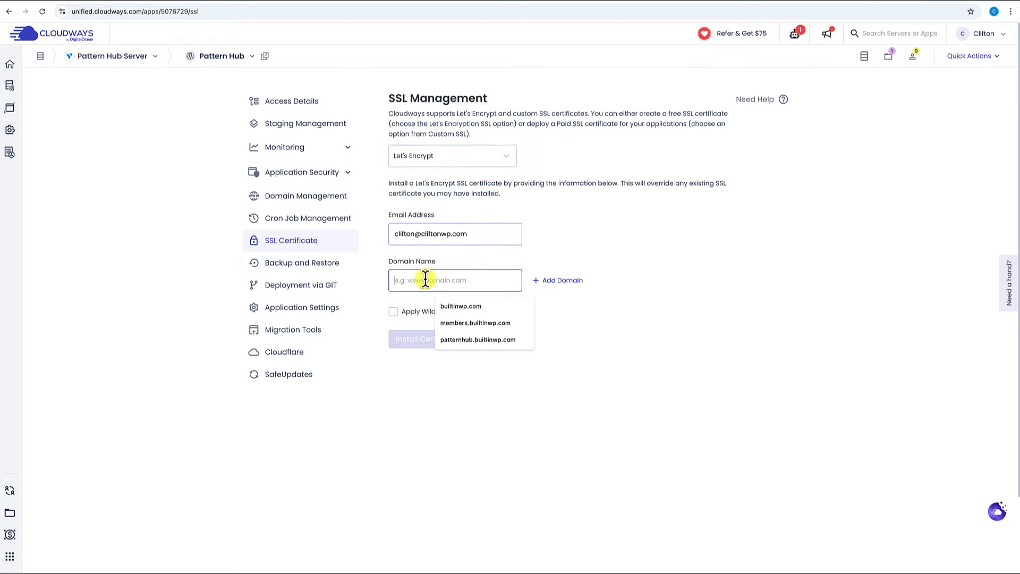
left_click(472, 339)
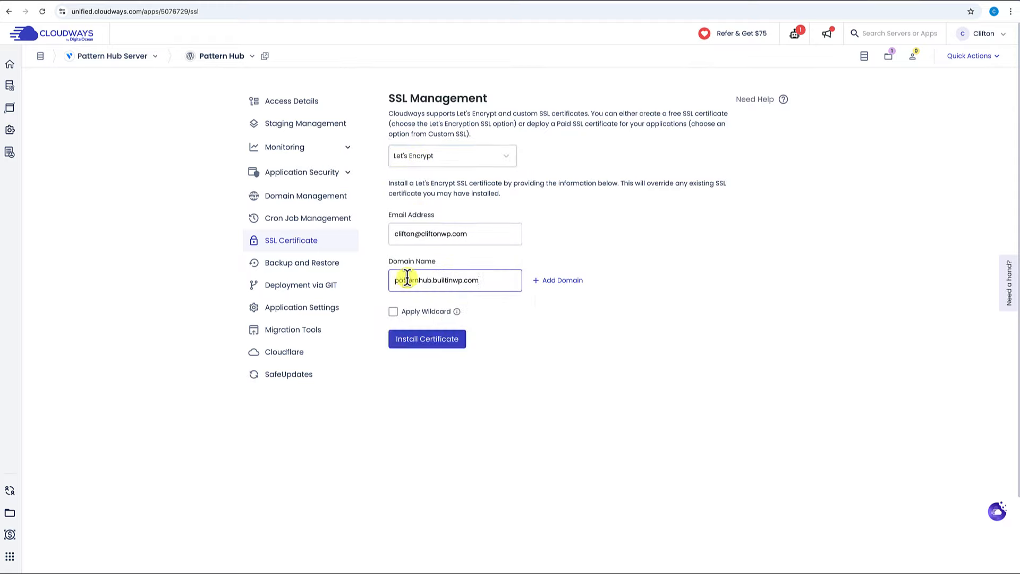
left_click(441, 343)
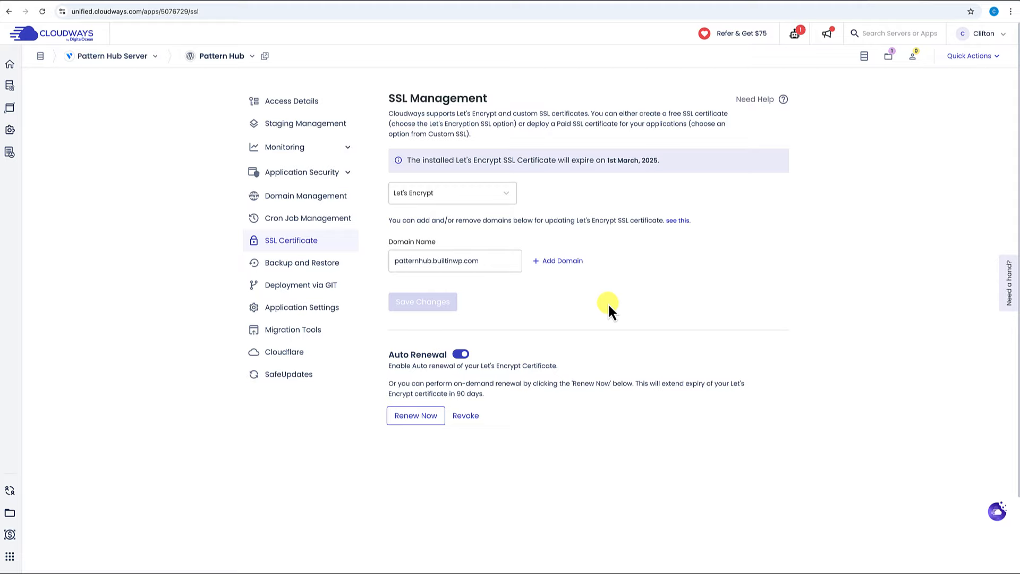
left_click(299, 104)
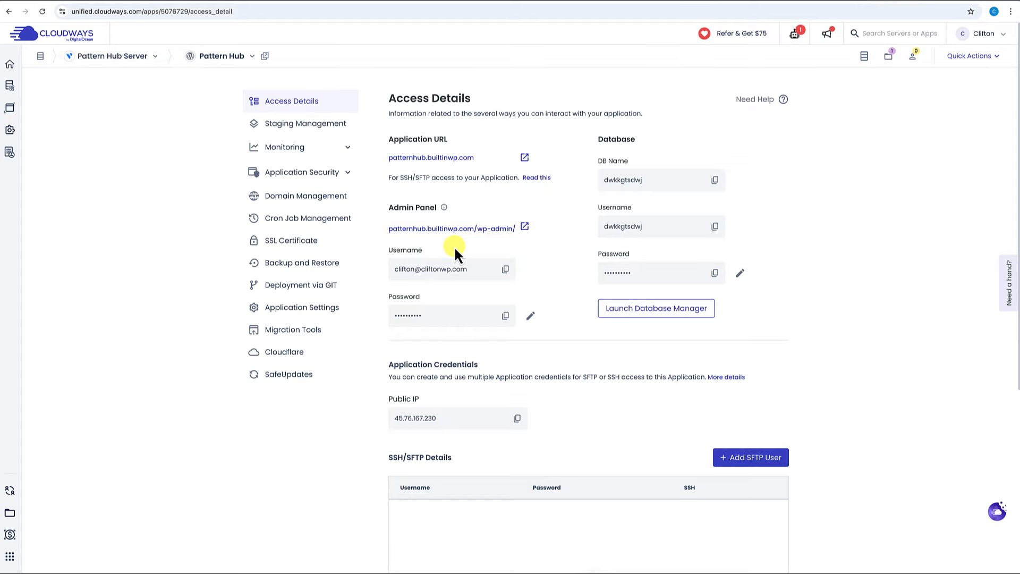
Copy the admin password from Cloudways Access Details and open patternhub.builtinwp.com/wp-admin.
left_click(505, 316)
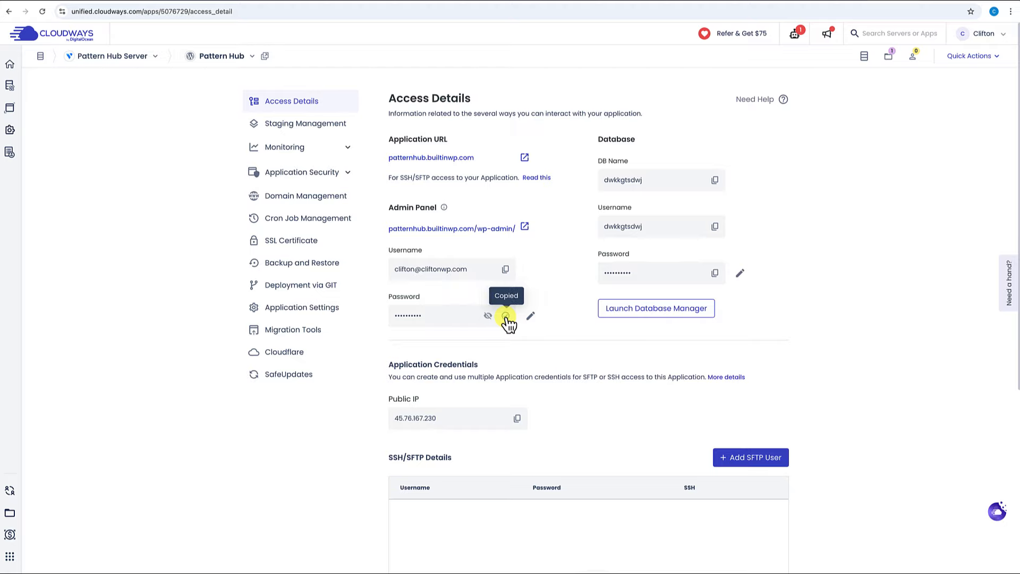
left_click(524, 229)
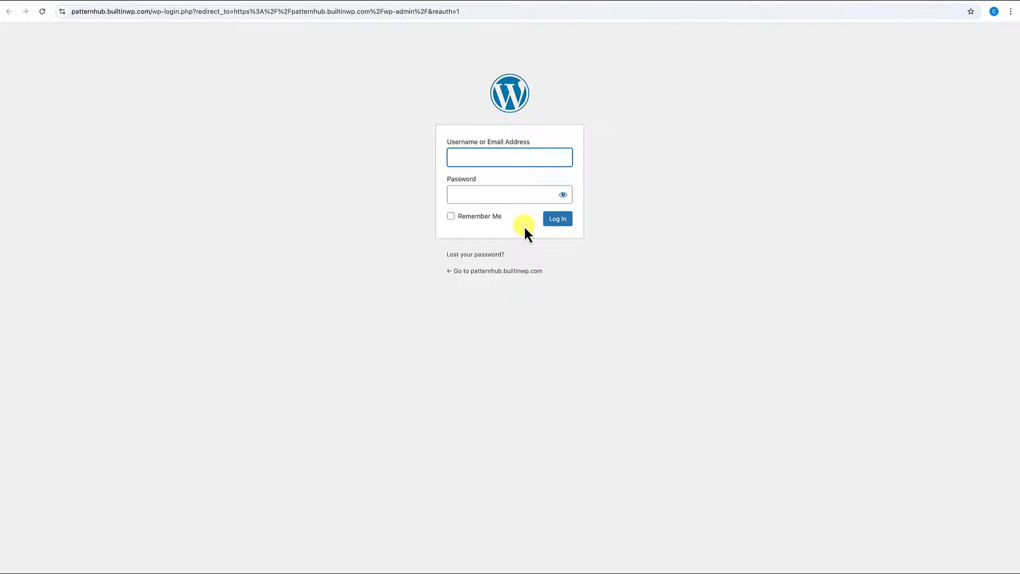
Sign in with the saved username and copied password, then dismiss the Object Cache Pro notice.
left_click(506, 160)
left_click(514, 178)
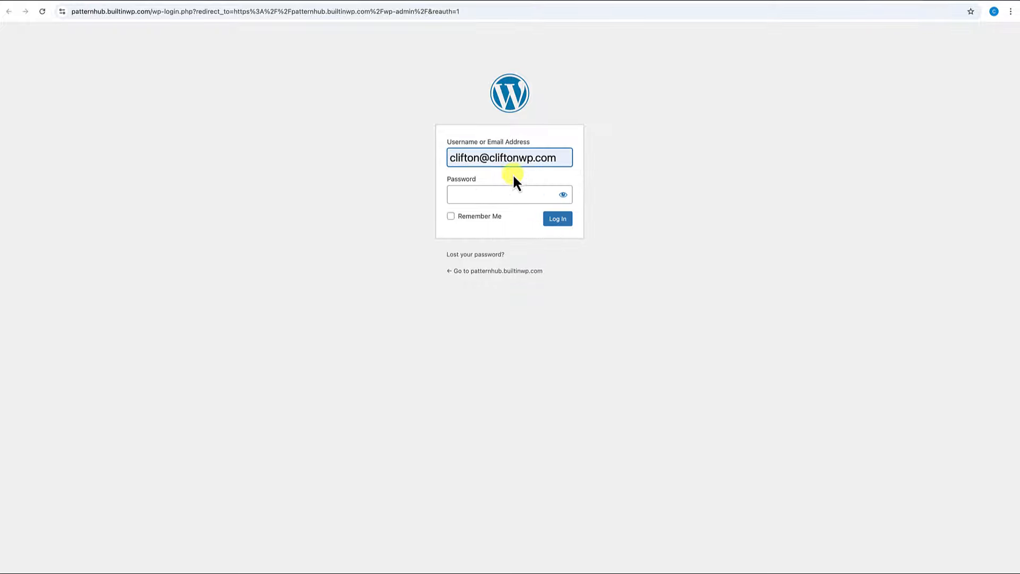
left_click(491, 198)
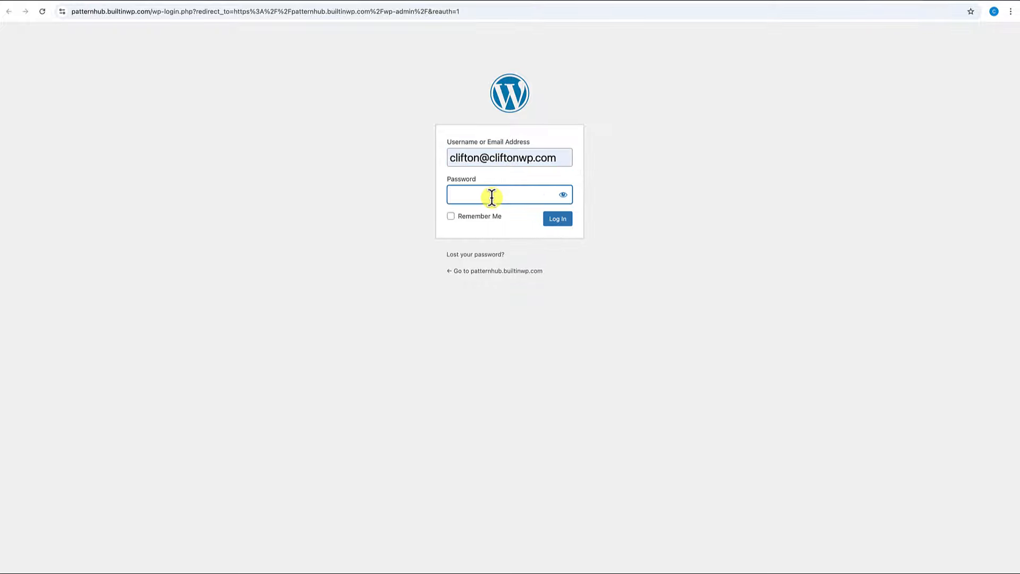
key("super+v")
left_click(558, 220)
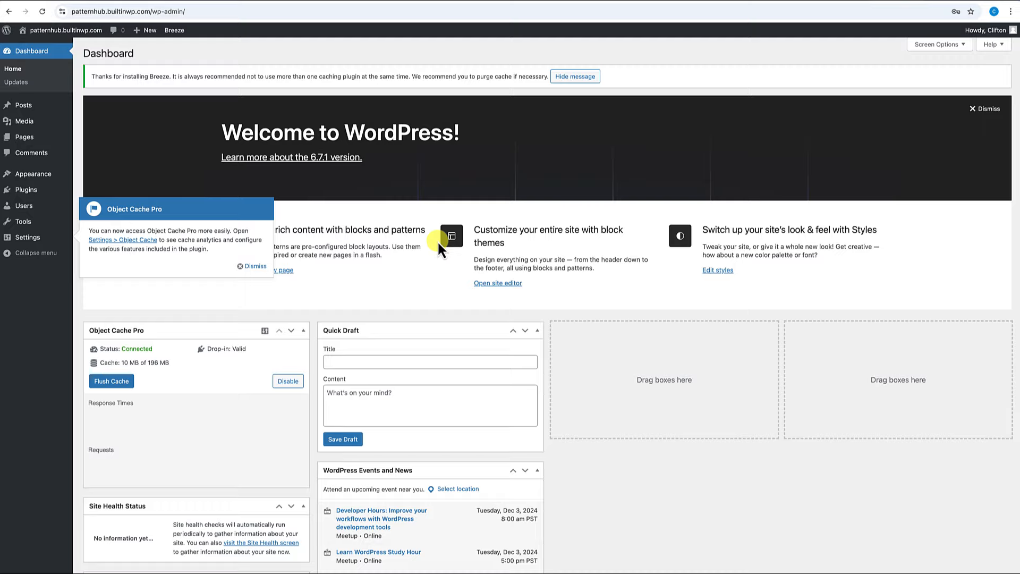
left_click(257, 267)
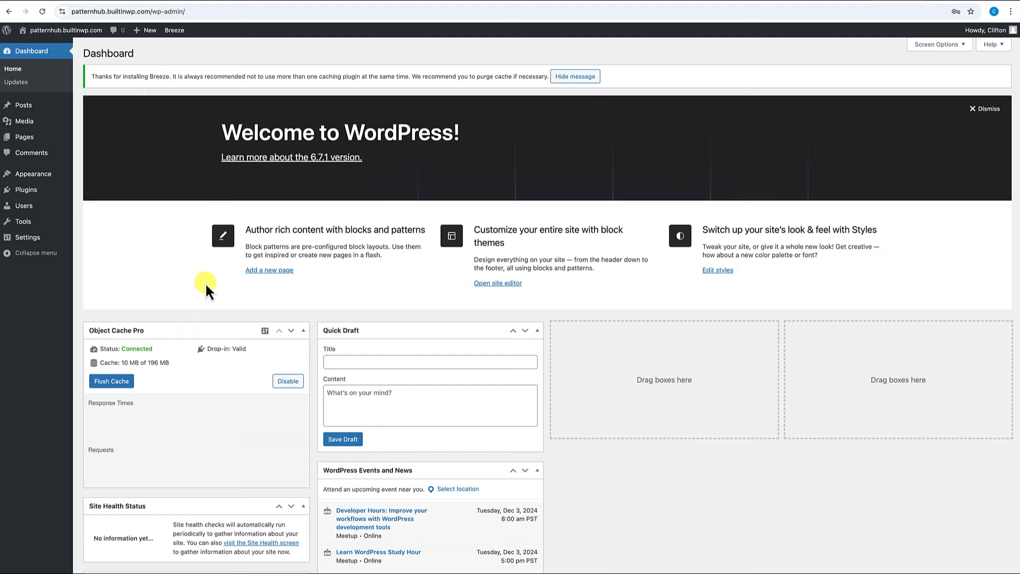
Search new themes for 'kadence', then install and activate the Kadence theme.
mouse_move(29, 173)
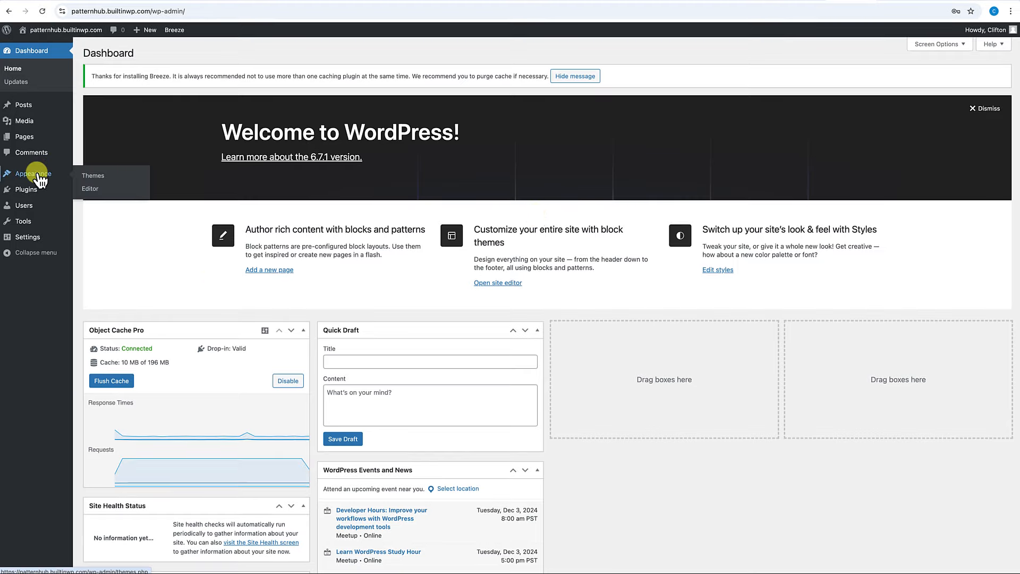
left_click(95, 177)
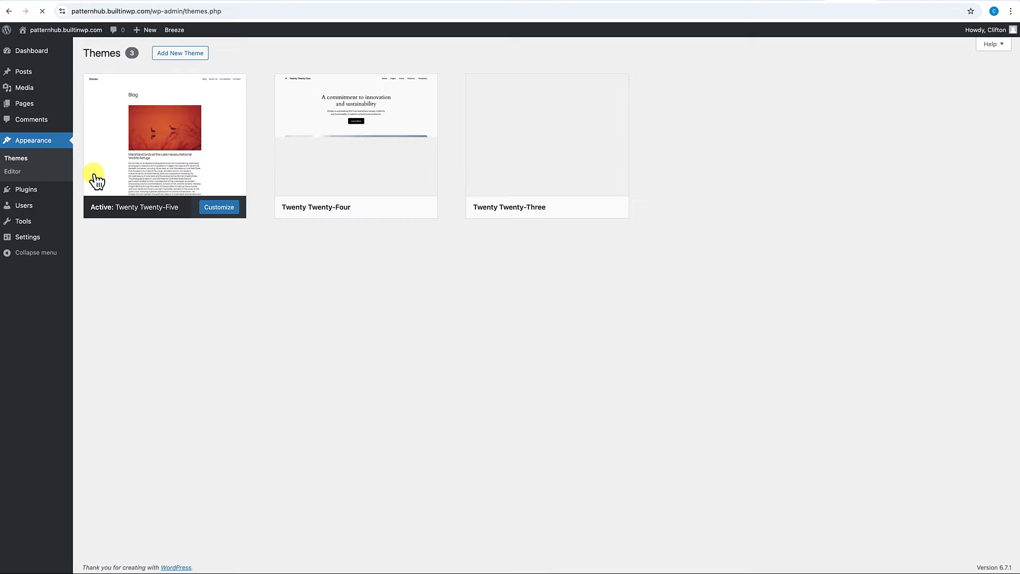
left_click(186, 55)
left_click(909, 80)
type("kadence")
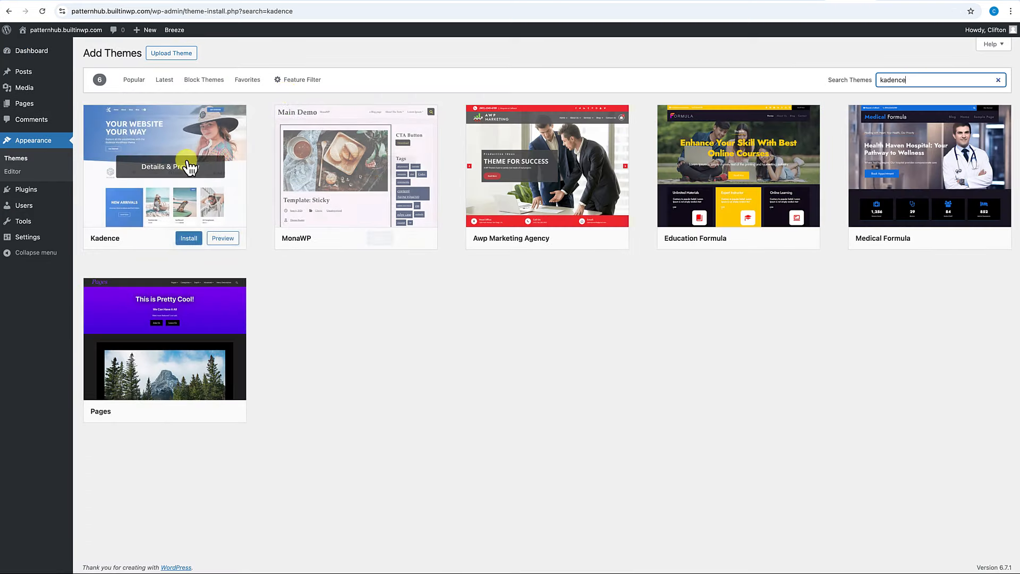
left_click(193, 239)
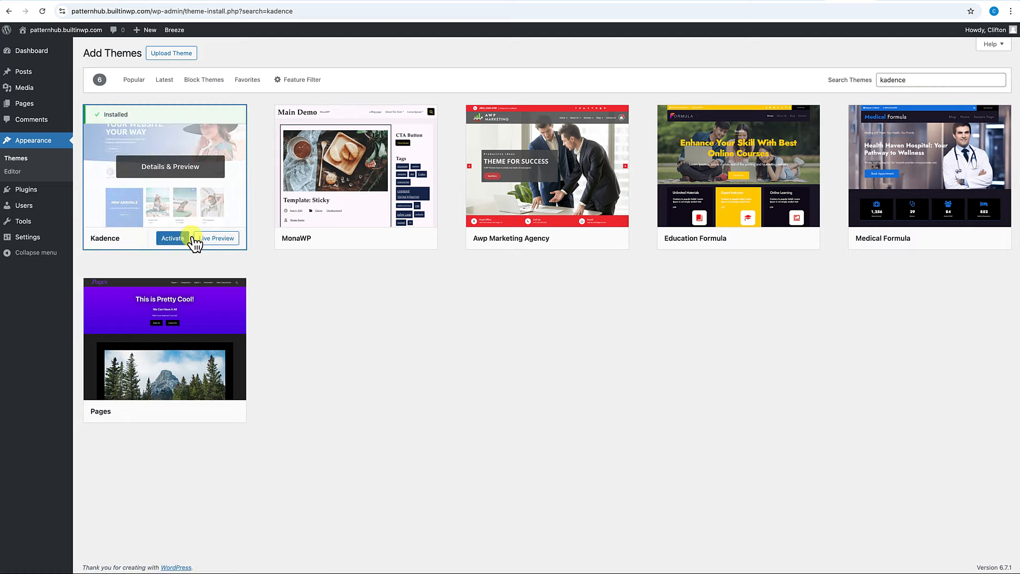
left_click(178, 239)
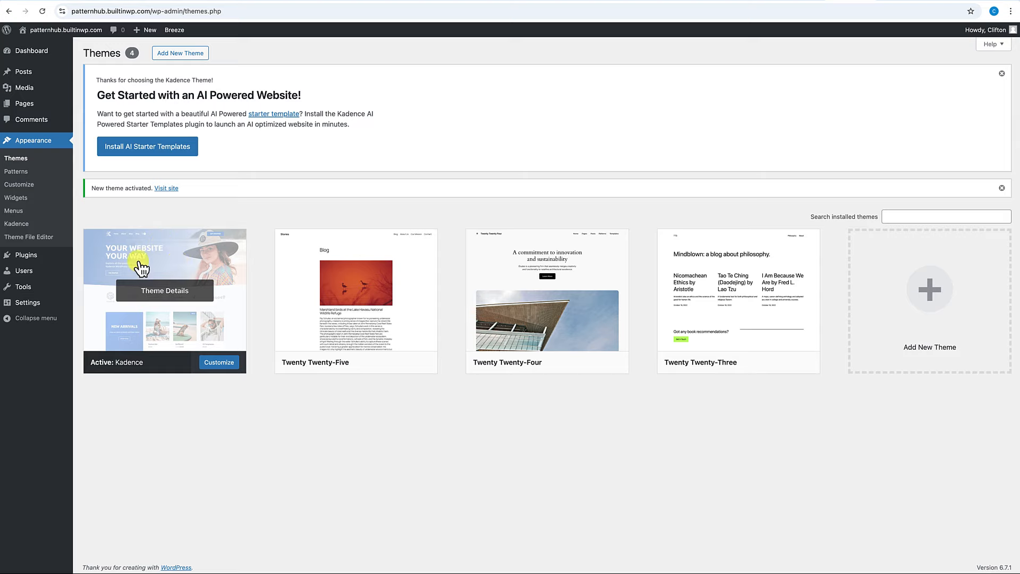
Search plugins for 'kadence', then install and activate Gutenberg Blocks by Kadence WP.
mouse_move(34, 255)
left_click(104, 270)
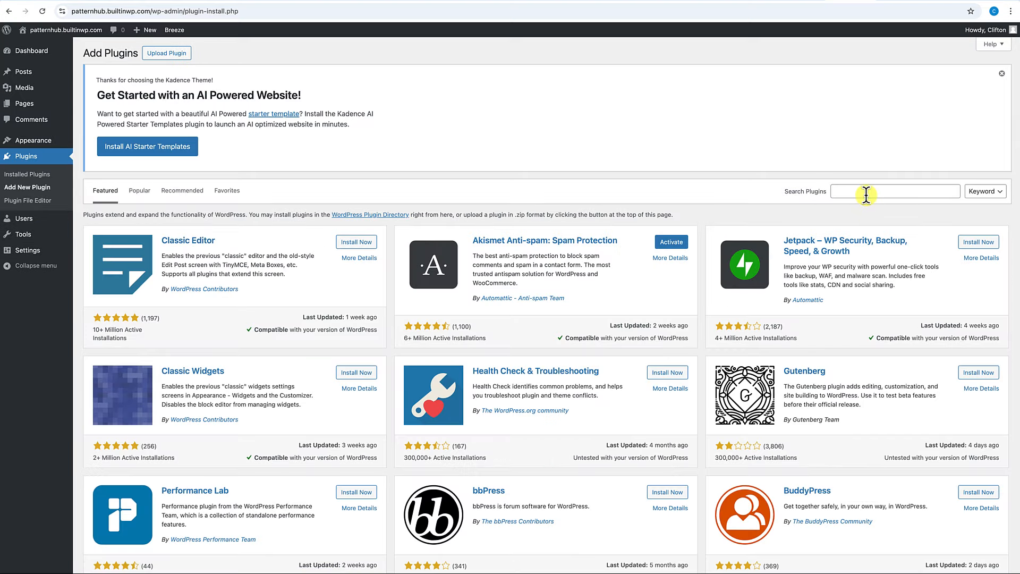
left_click(866, 192)
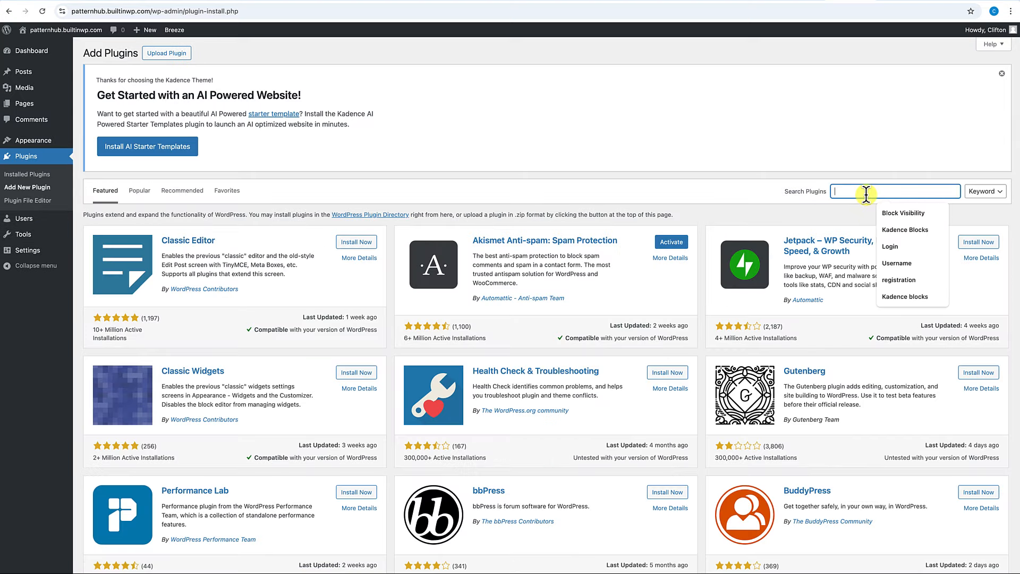
type("kadence")
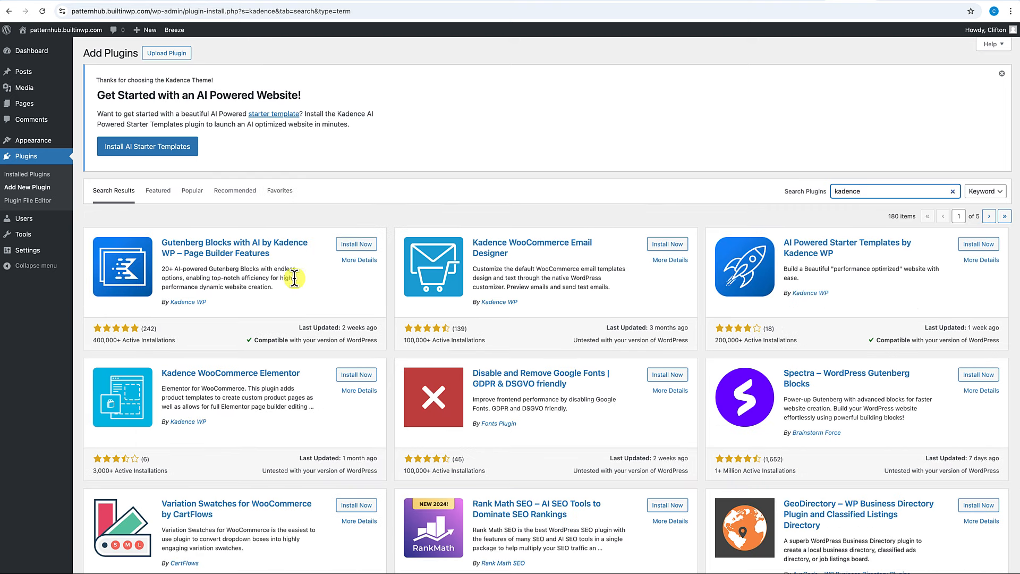
left_click(352, 247)
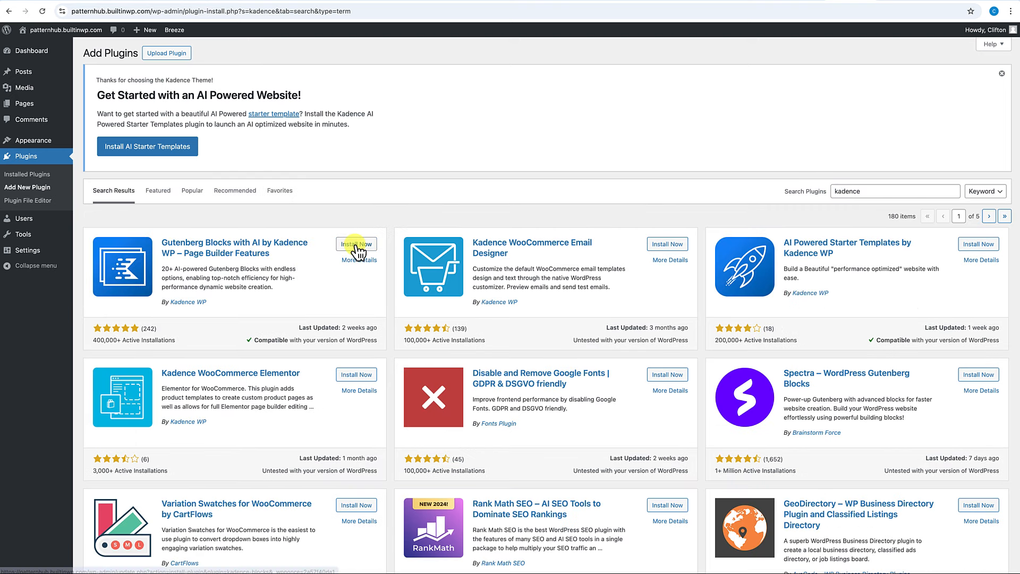
left_click(360, 244)
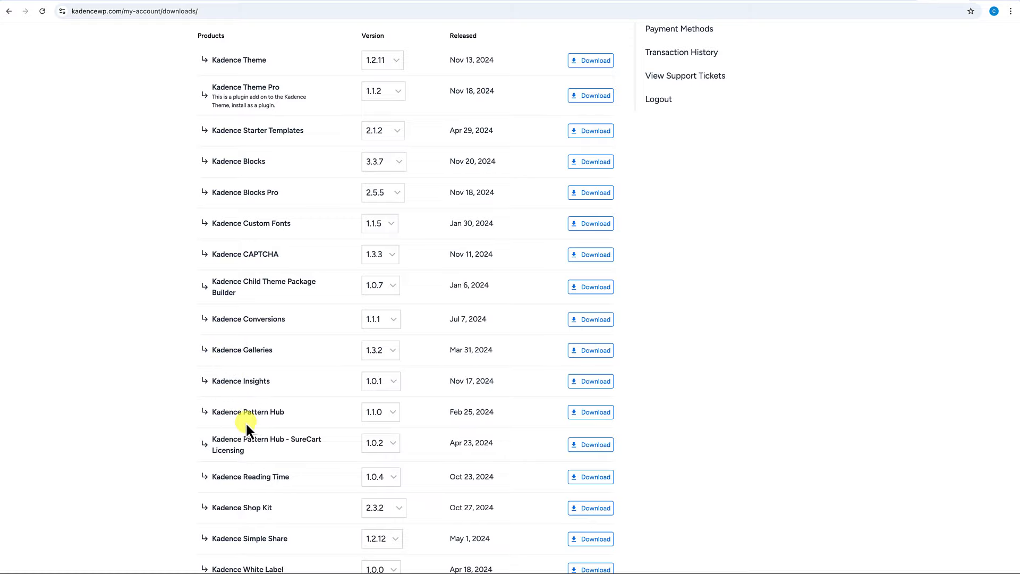
Download kadence-cloud.1.1.0.zip for Kadence Pattern Hub from the Kadence account Downloads page.
left_click(606, 417)
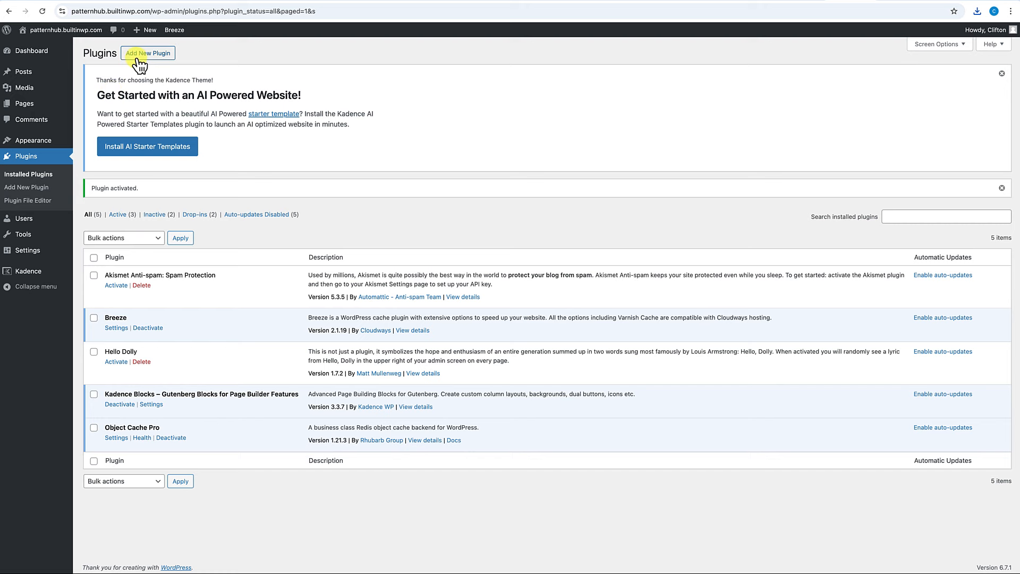
Upload kadence-blocks-pro.2.5.5.zip, install and activate Kadence Blocks Pro, and activate its licence.
left_click(143, 55)
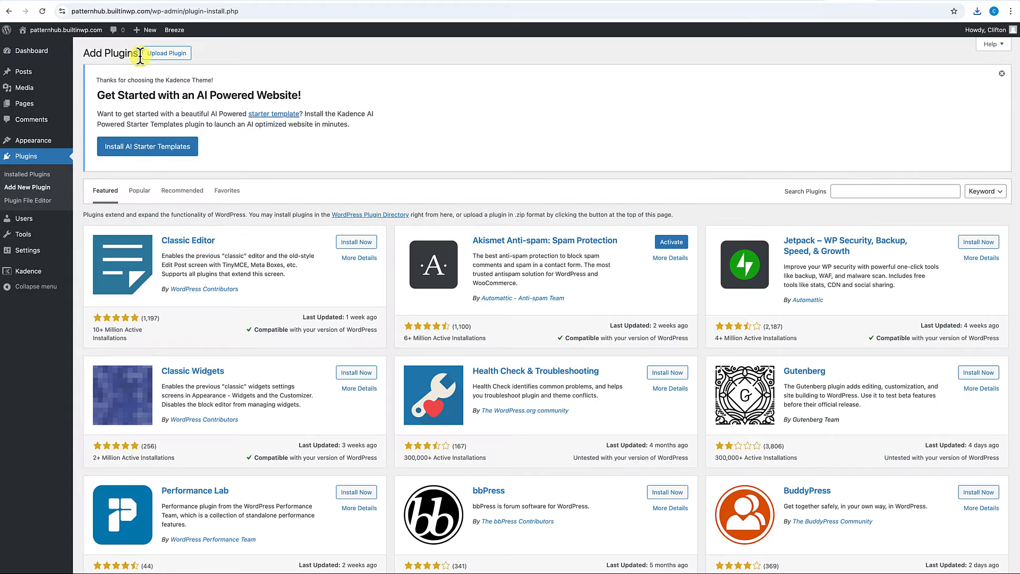
left_click(168, 53)
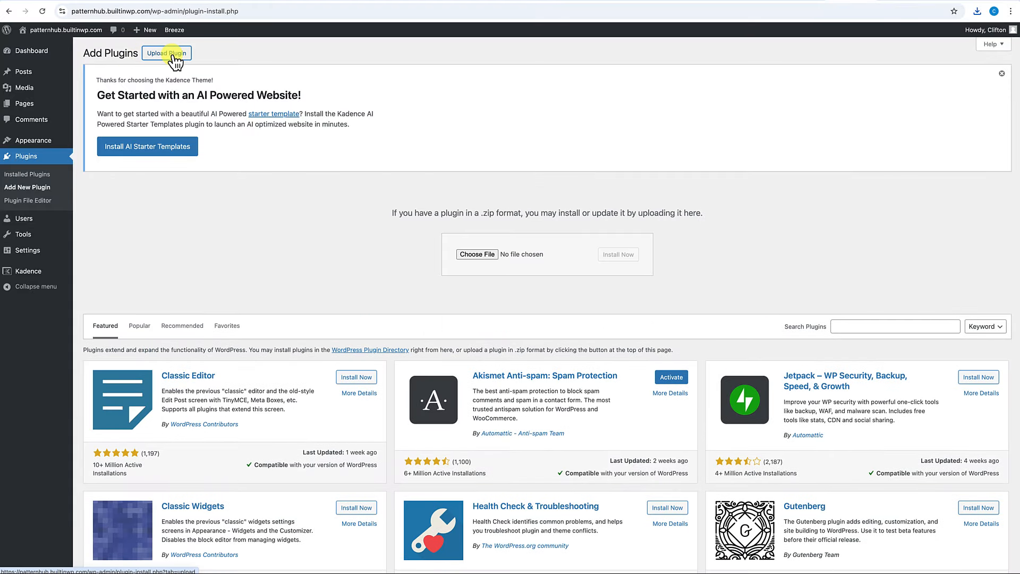
left_click(489, 256)
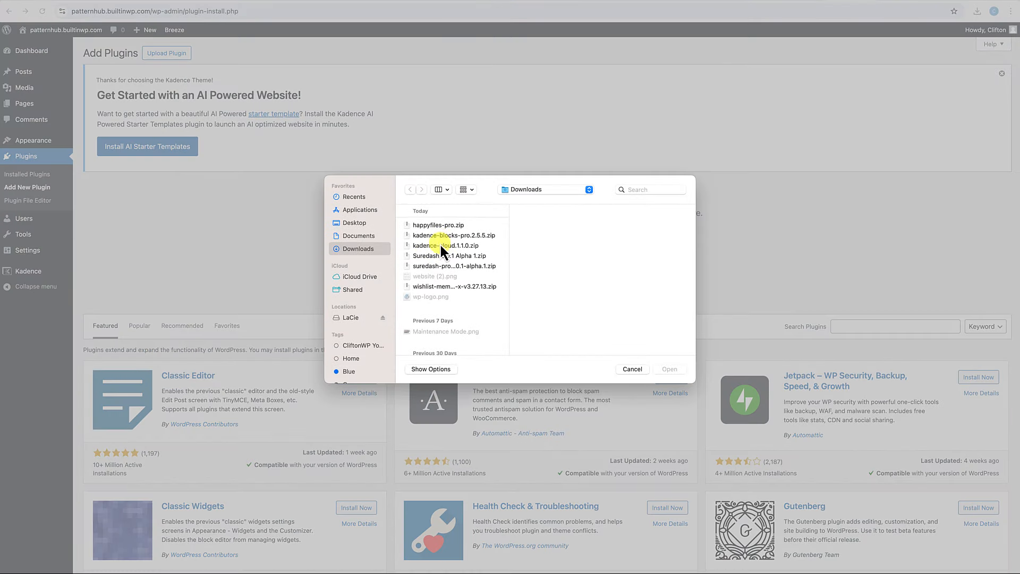
left_click(444, 236)
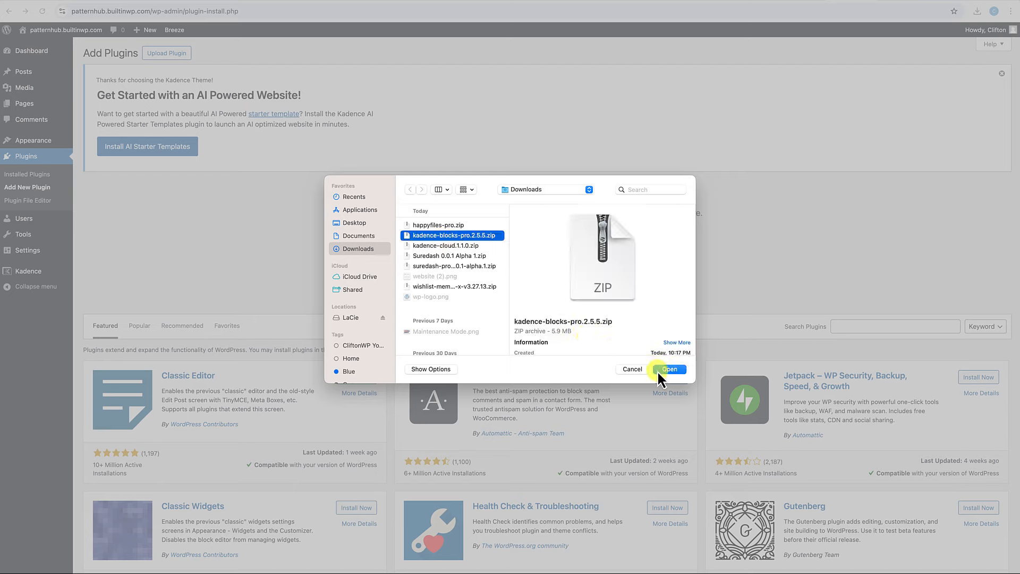
left_click(669, 369)
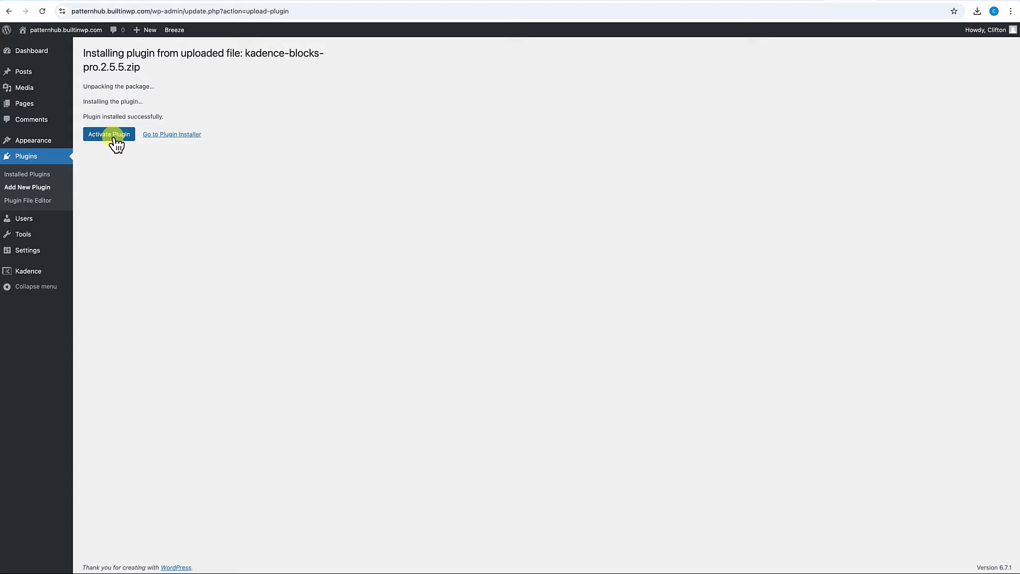
left_click(113, 137)
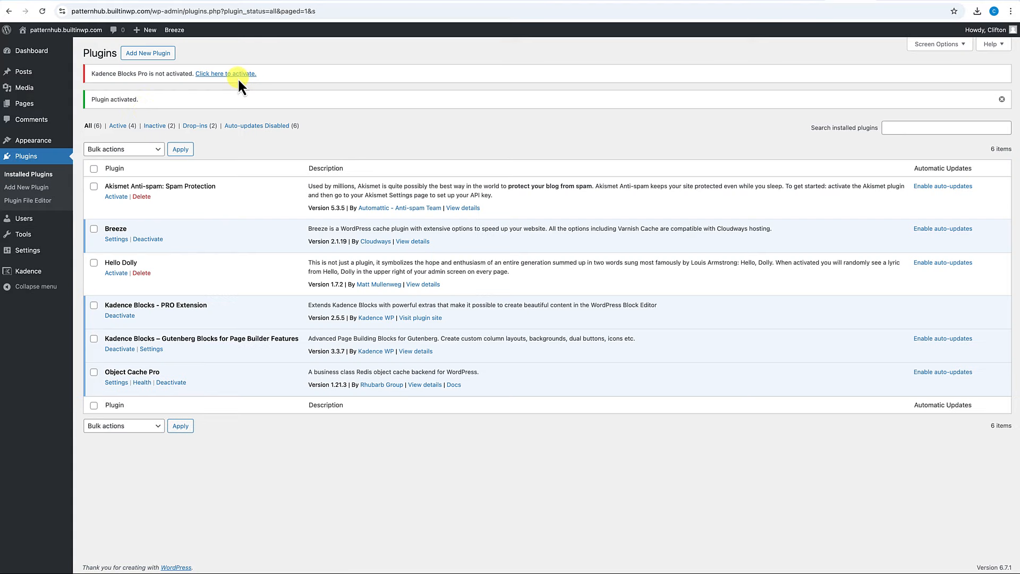
left_click(239, 74)
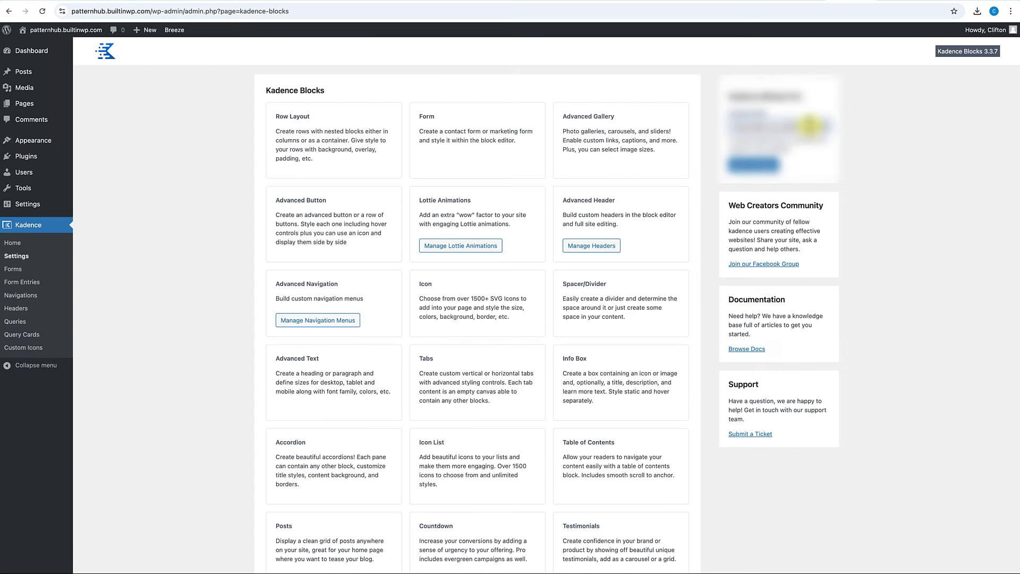
left_click(764, 165)
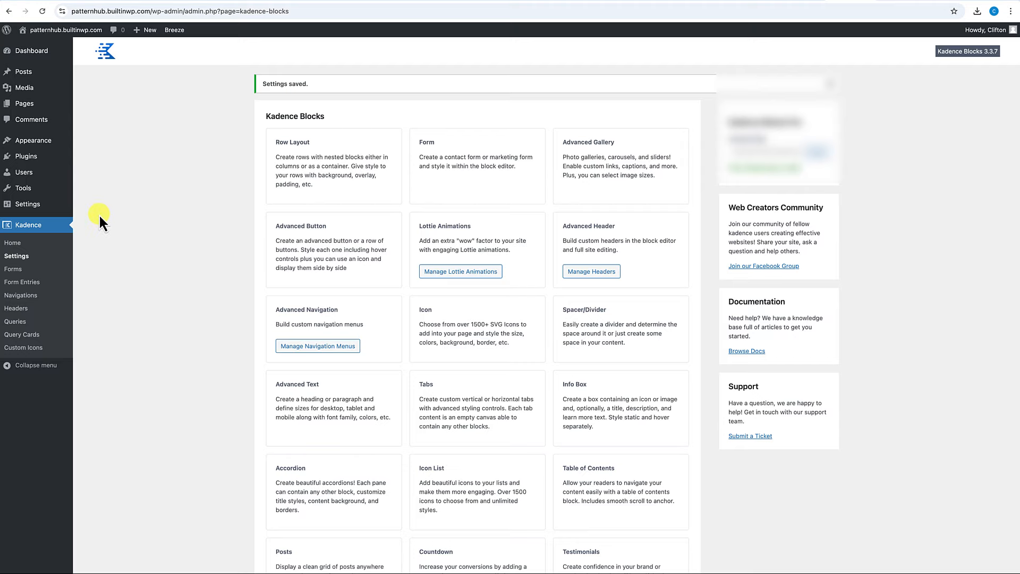
Return to the plugin upload form and open the zip file chooser.
mouse_move(60, 156)
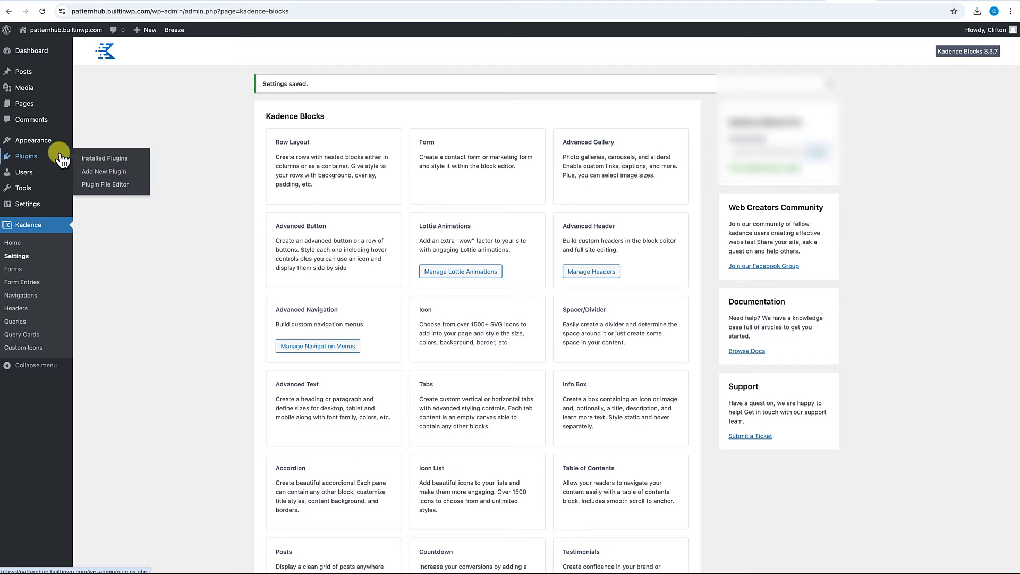
left_click(103, 175)
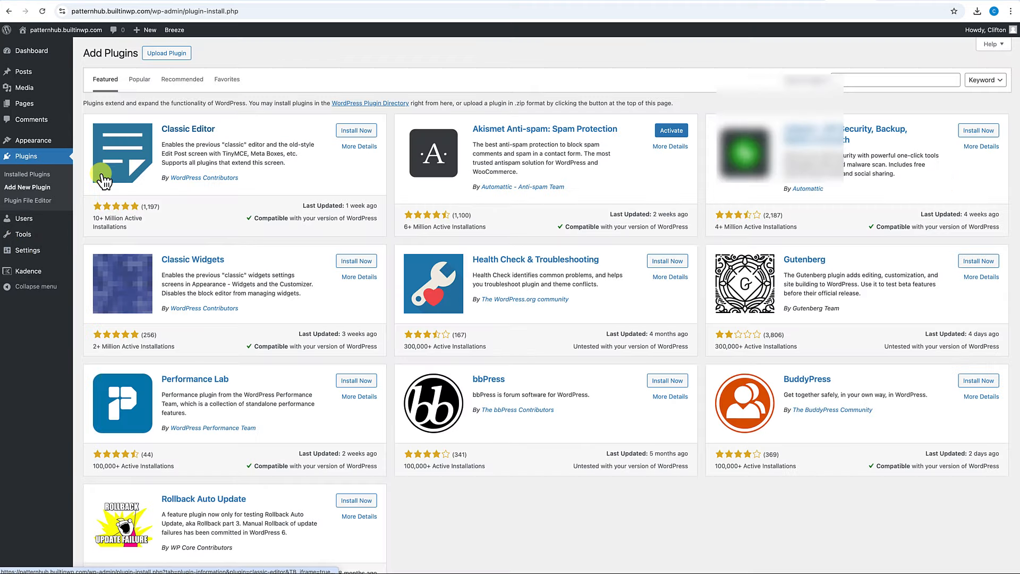
left_click(178, 55)
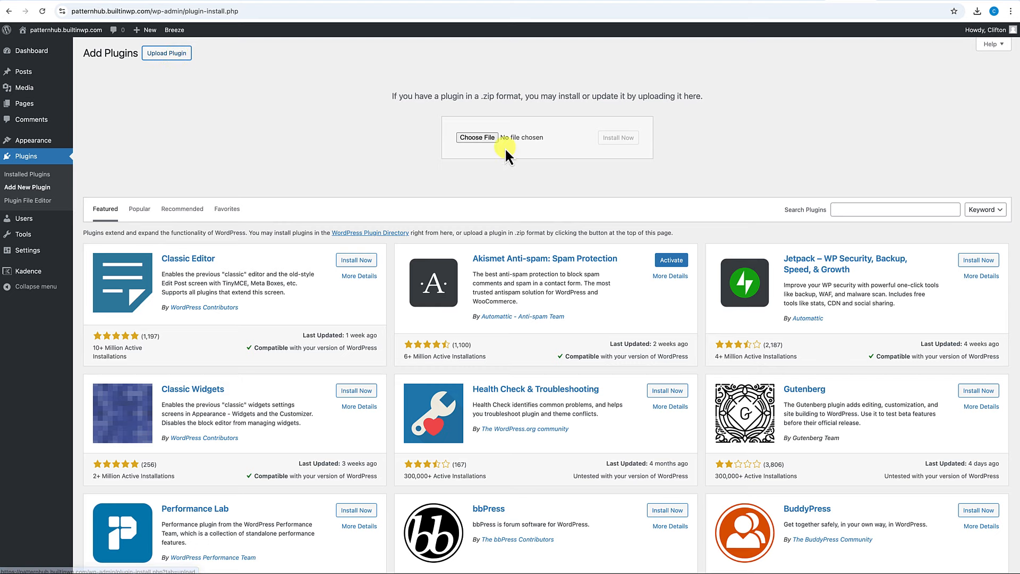
left_click(474, 137)
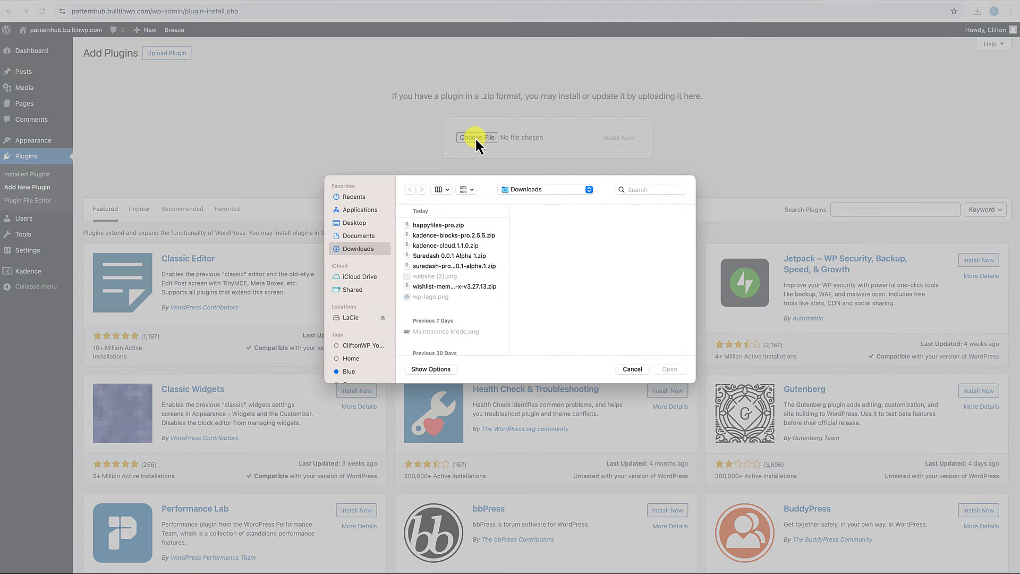
Install and activate Kadence Pattern Hub from kadence-cloud.1.1.0.zip.
left_click(438, 245)
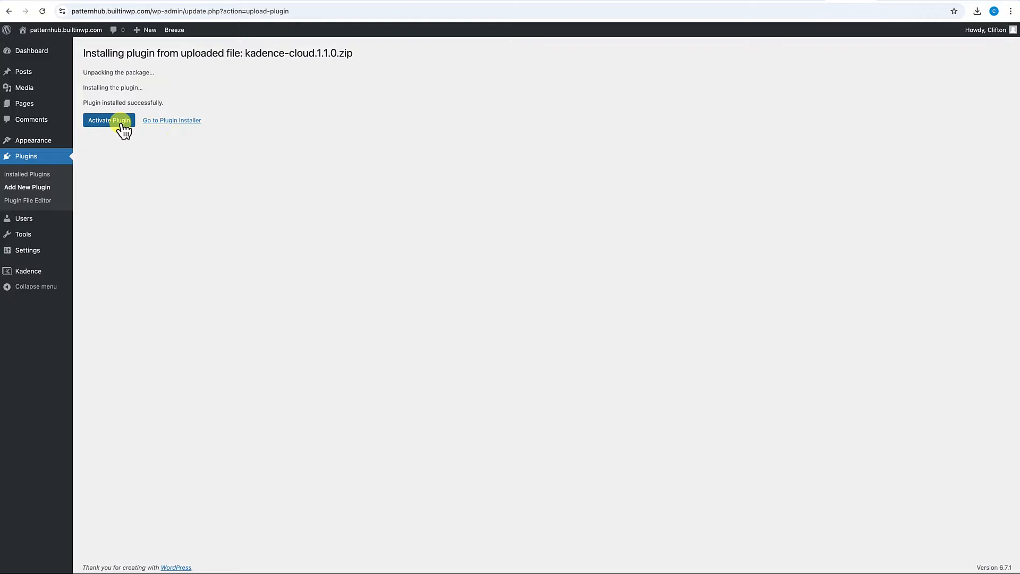
left_click(121, 123)
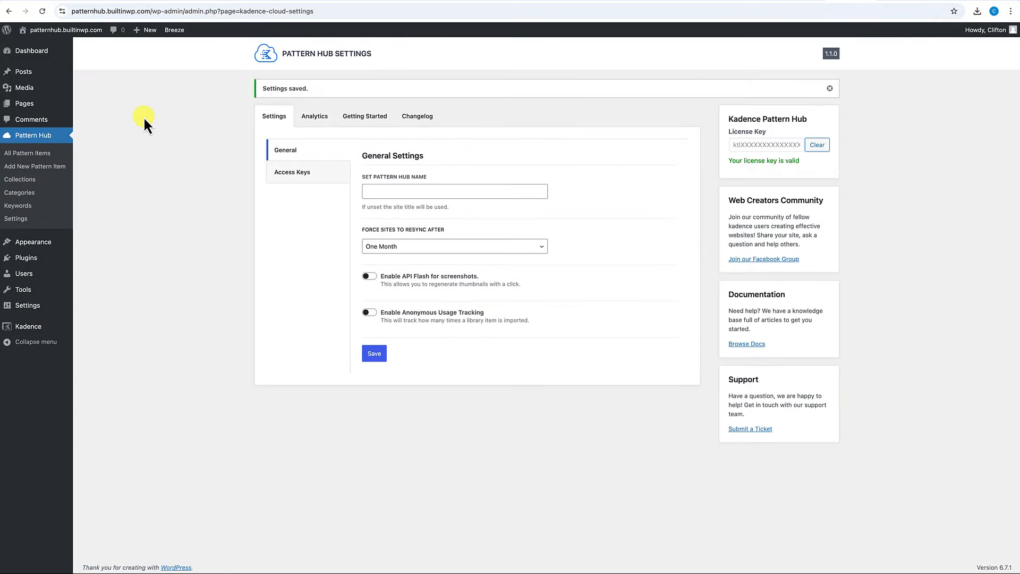
Delete the Hello Dolly plugin, then visit the site's front end under the Kadence theme.
mouse_move(27, 259)
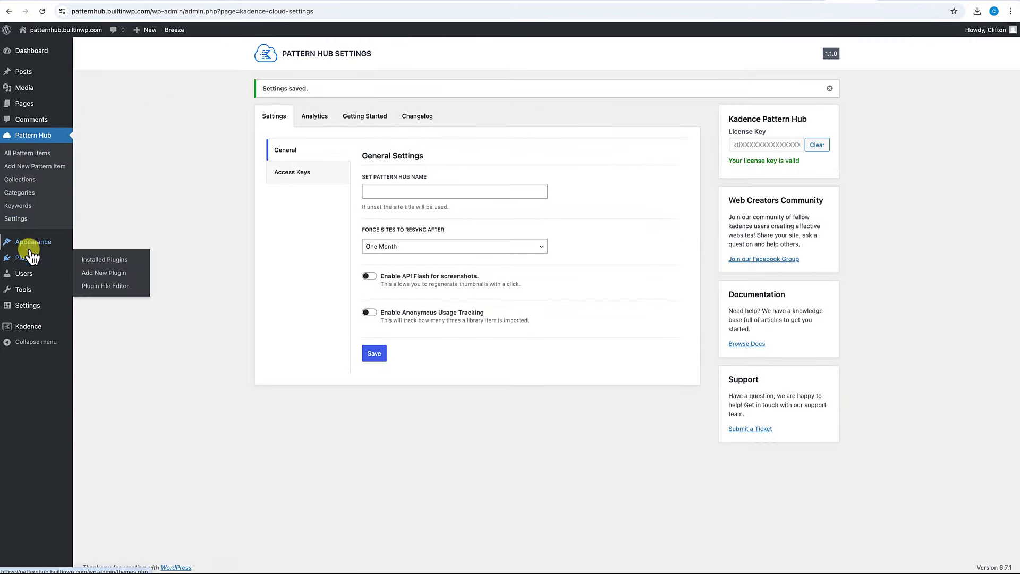
left_click(87, 261)
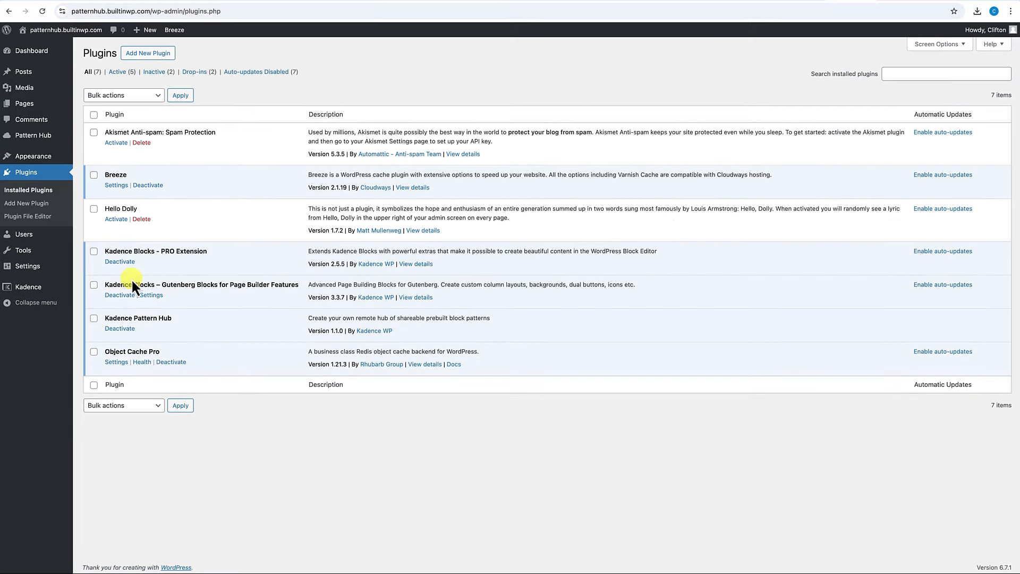
left_click(143, 220)
key("Return")
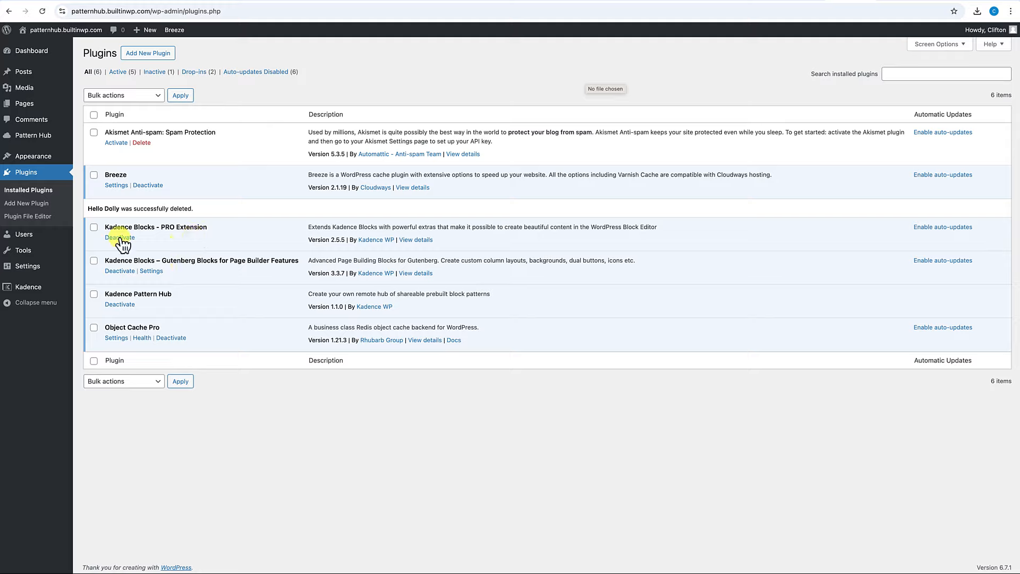
mouse_move(35, 138)
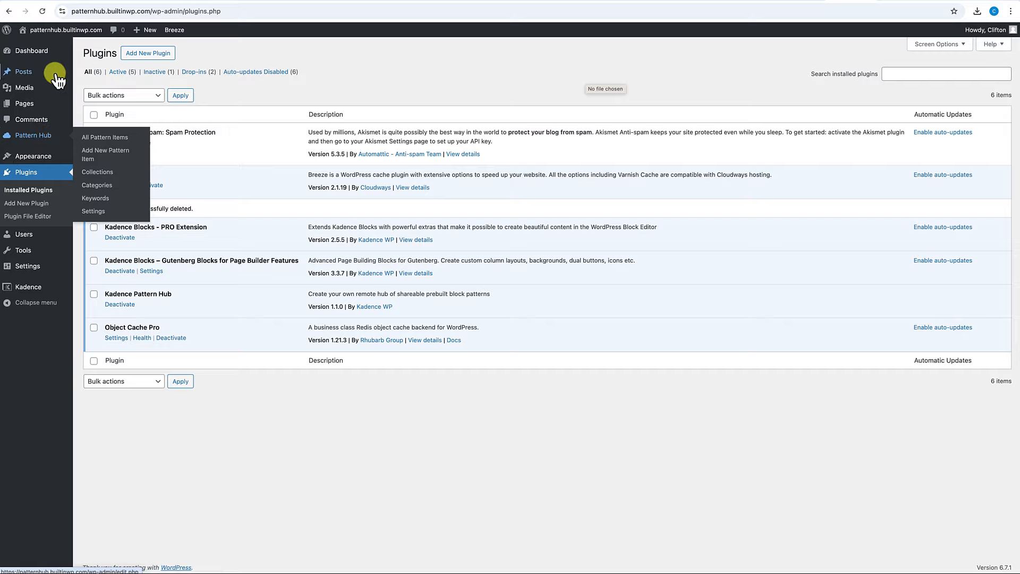
left_click(64, 31)
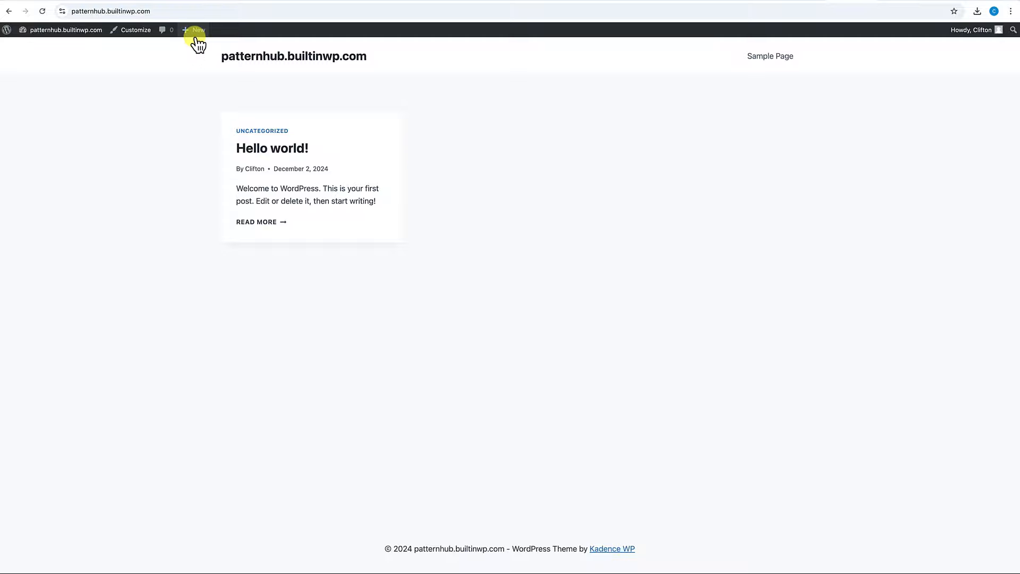
Create a new page titled 'Home Page'.
mouse_move(197, 33)
left_click(190, 70)
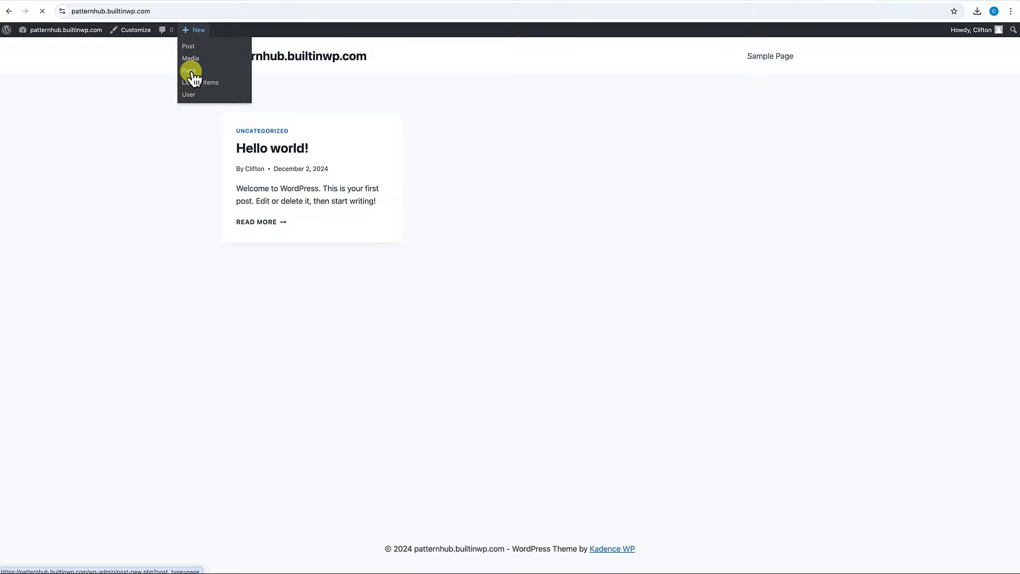
type("Home")
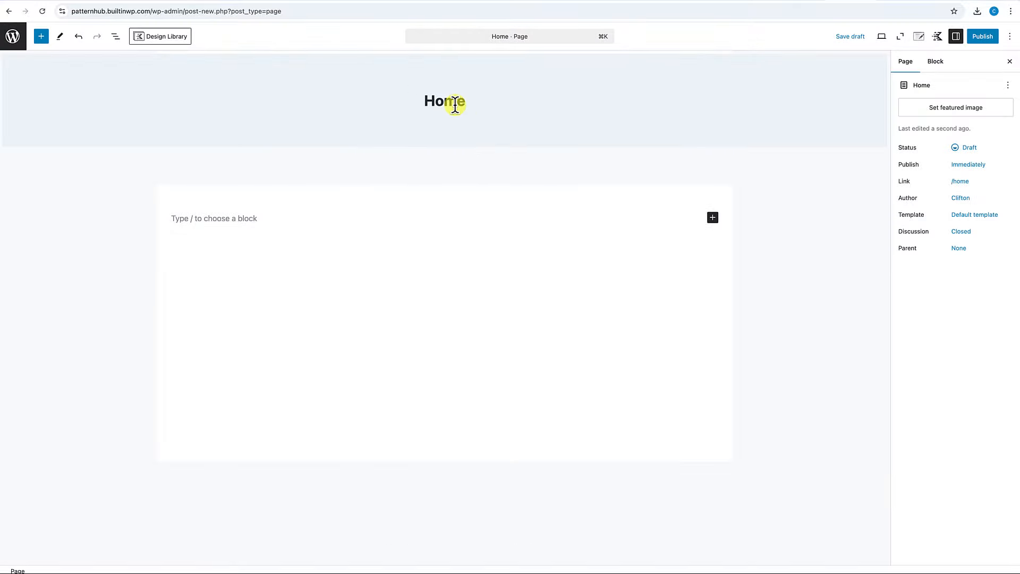
type(" Page")
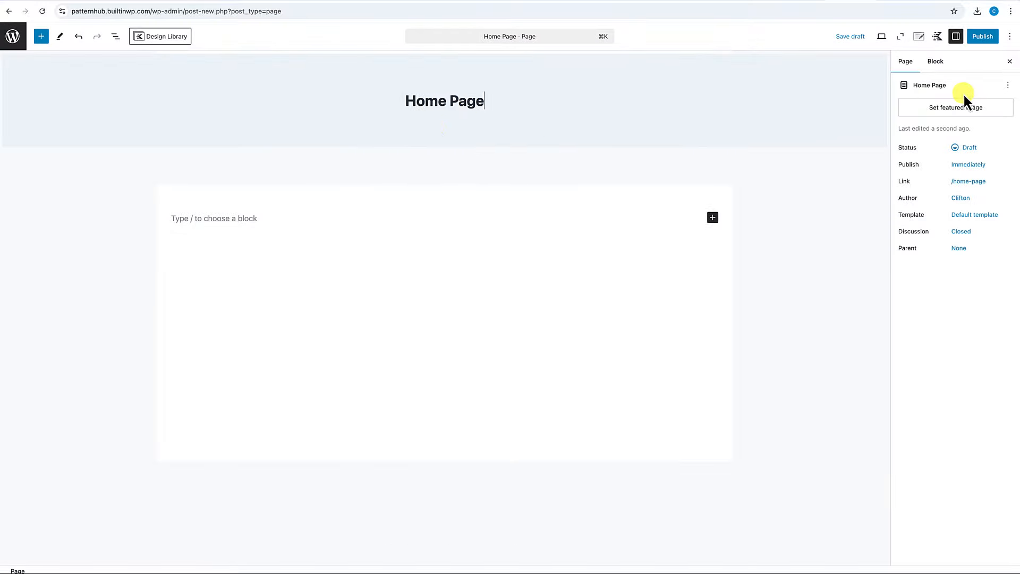
In Kadence page settings, disable title, spacing, header and footer, and set fullwidth unboxed layout.
left_click(919, 36)
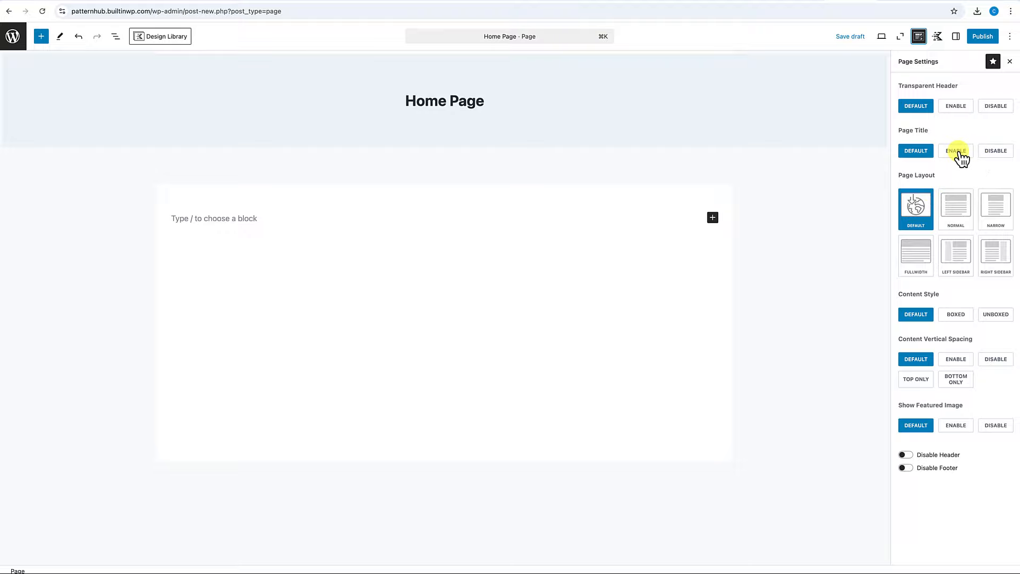
left_click(997, 153)
left_click(923, 270)
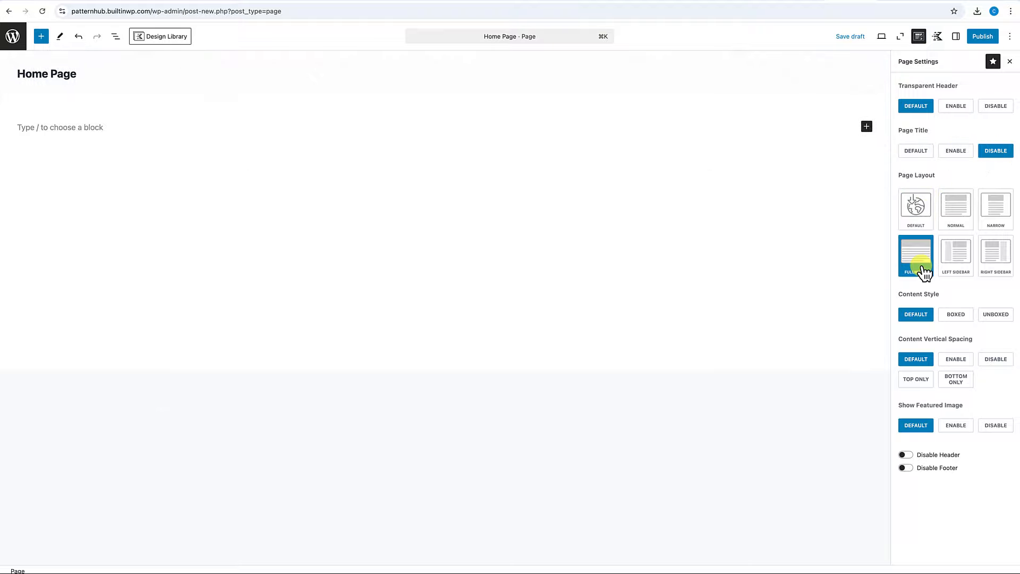
left_click(995, 315)
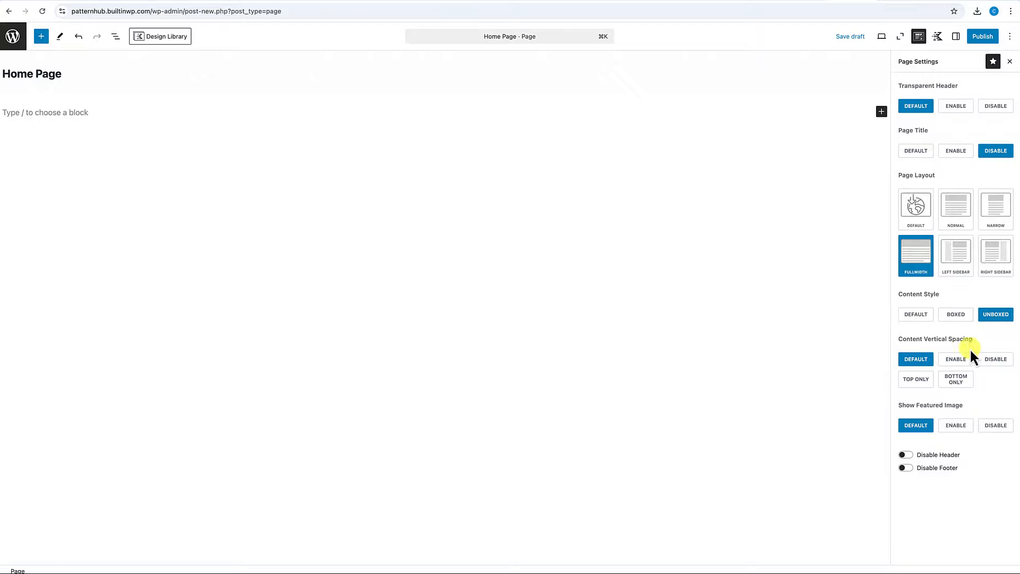
left_click(997, 361)
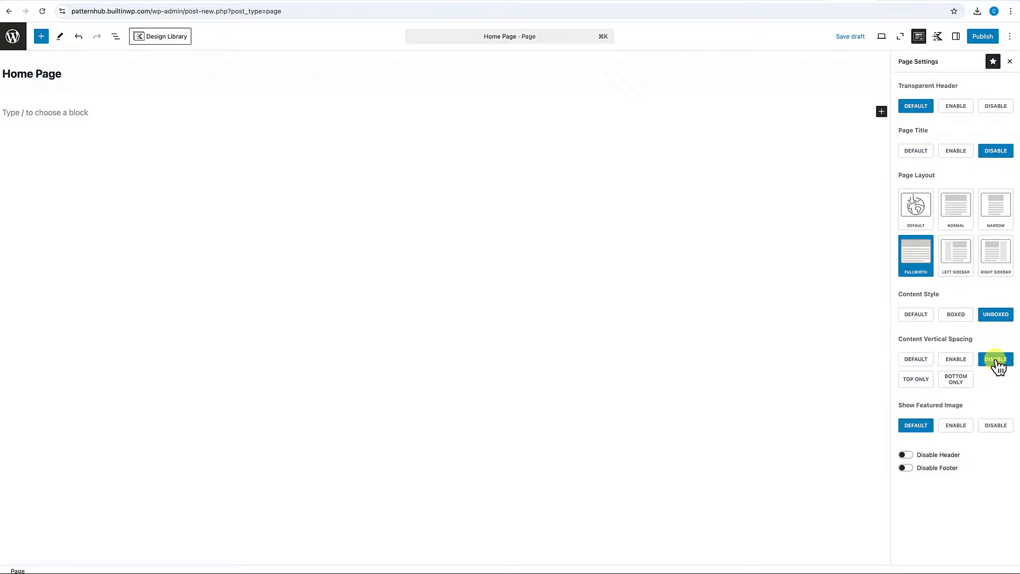
left_click(905, 456)
left_click(907, 469)
Publish the Home Page and view it live.
left_click(983, 36)
left_click(986, 36)
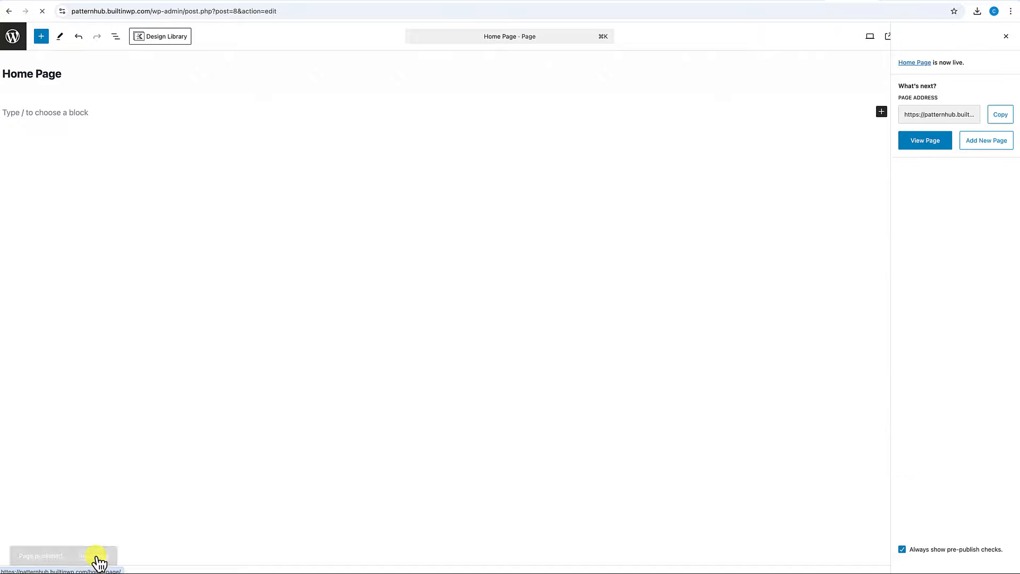
left_click(98, 558)
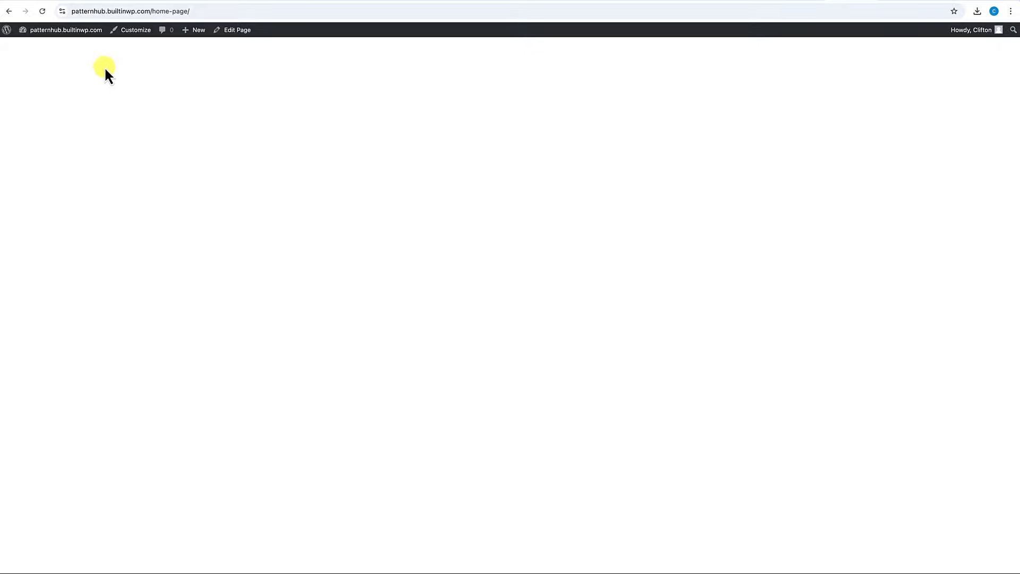
In Reading settings, set 'Home Page' as the static homepage, save, and view the live site.
left_click(42, 44)
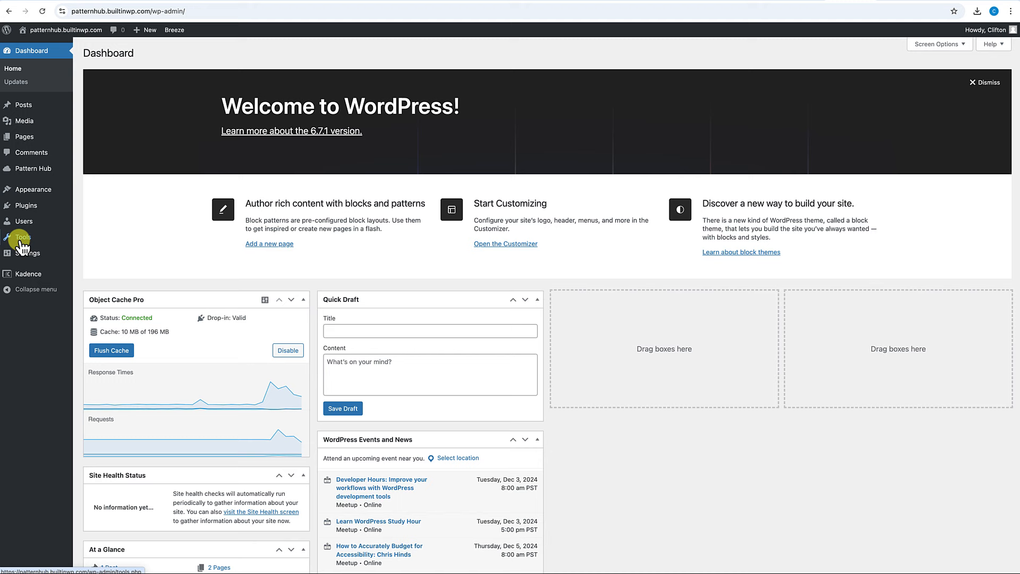
mouse_move(21, 254)
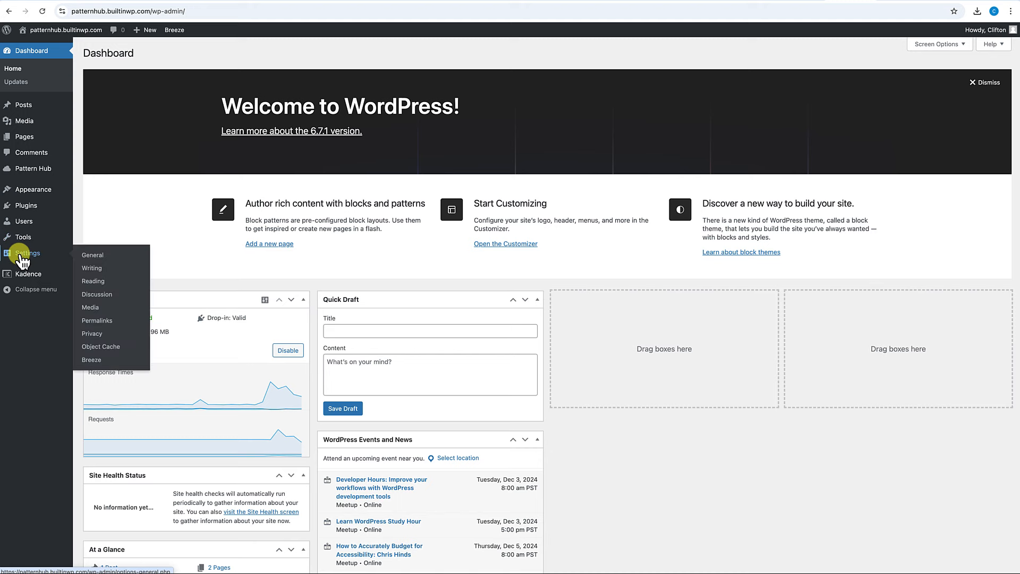
left_click(95, 282)
left_click(190, 94)
left_click(254, 117)
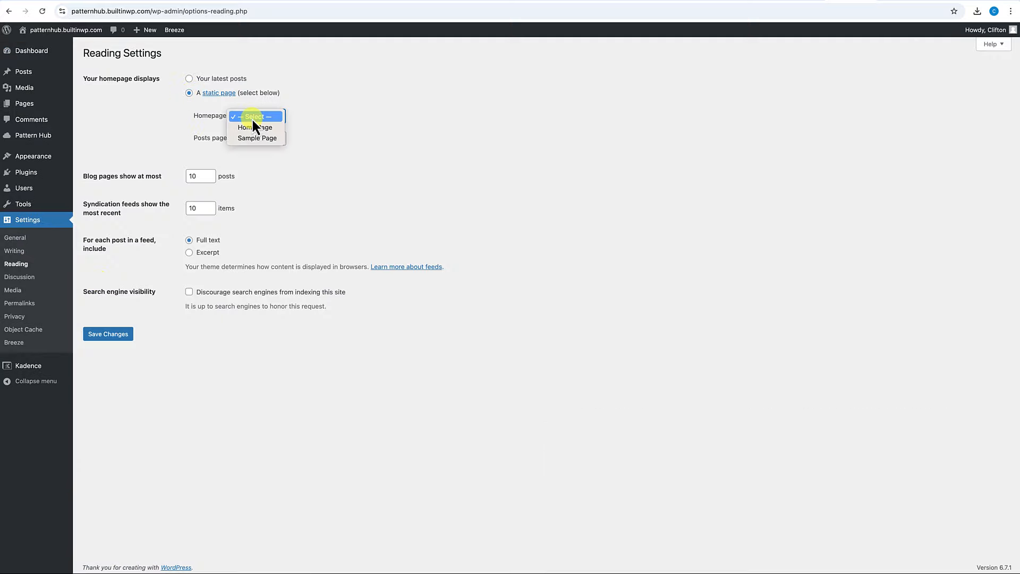
left_click(255, 128)
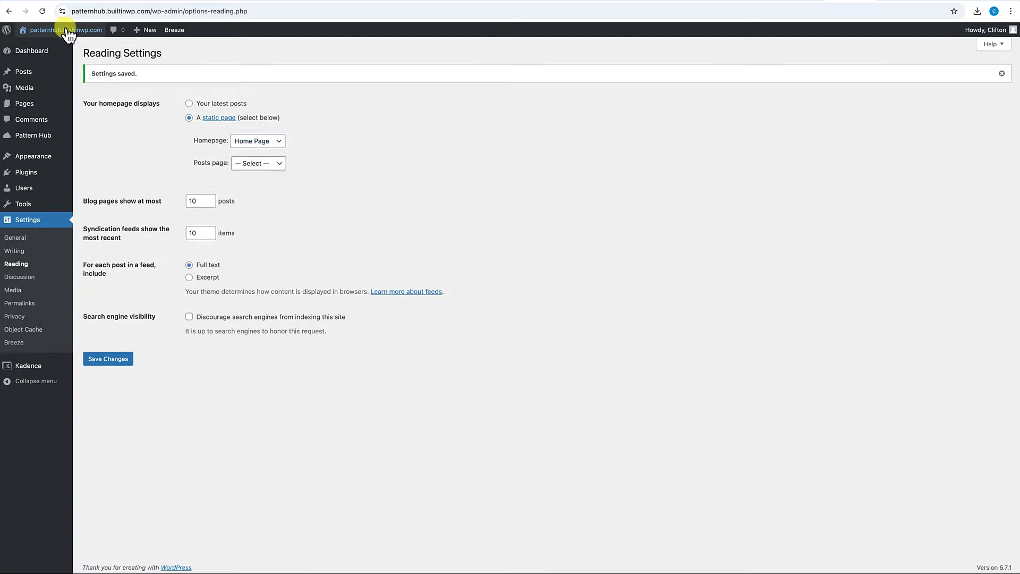
left_click(67, 32)
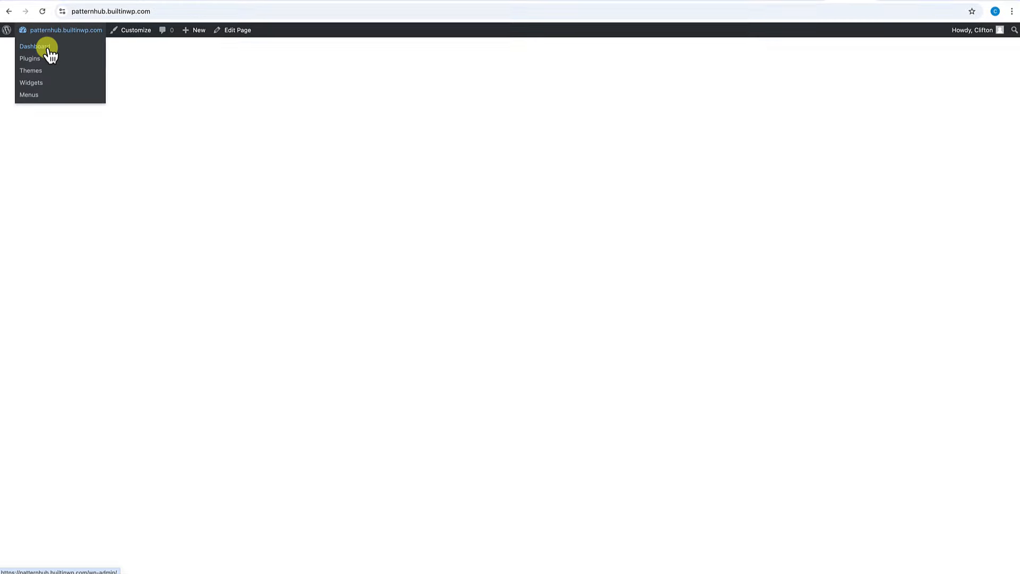
Return to the Dashboard and view all Pattern Hub pattern items.
left_click(46, 49)
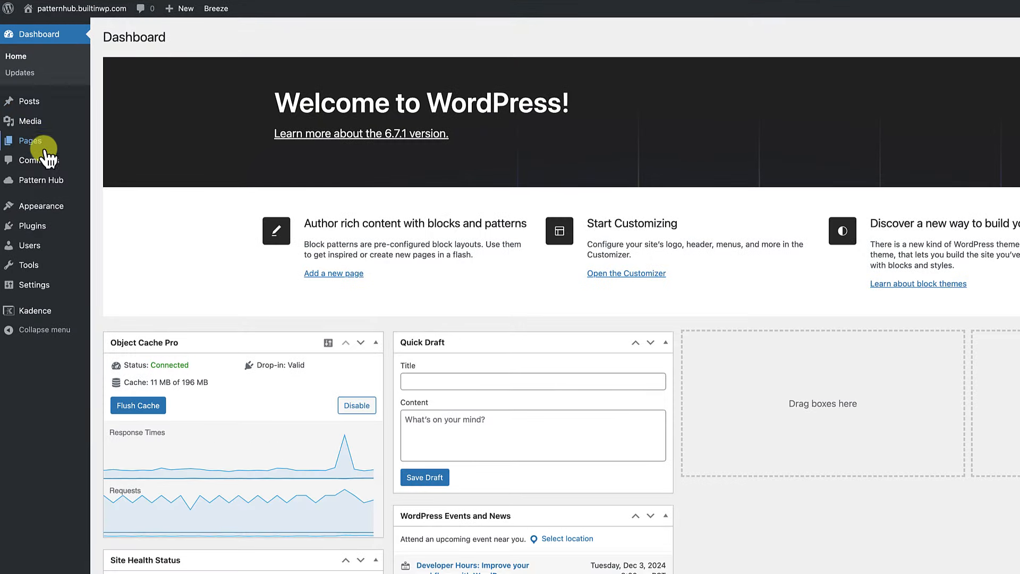
mouse_move(41, 180)
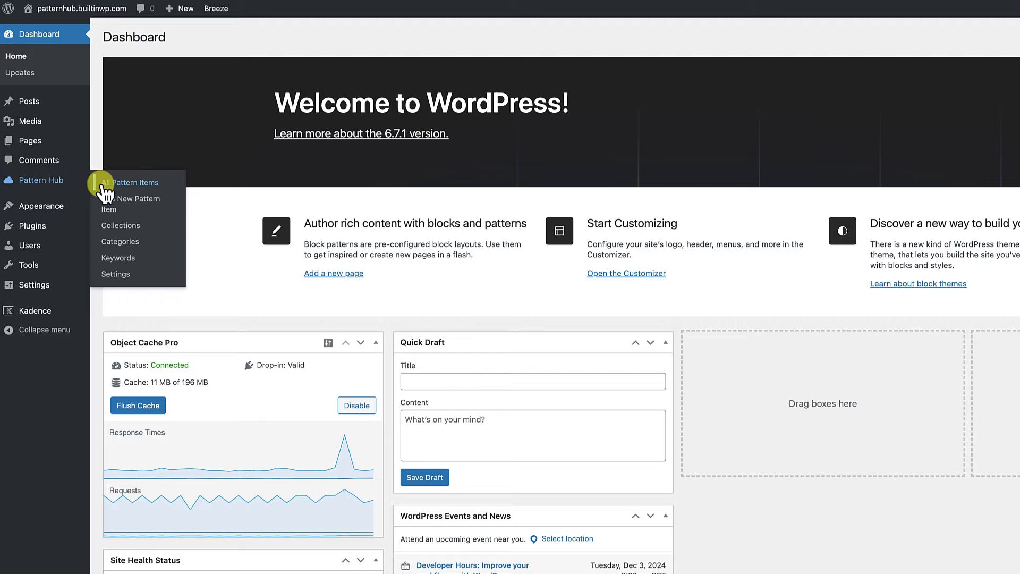
left_click(139, 191)
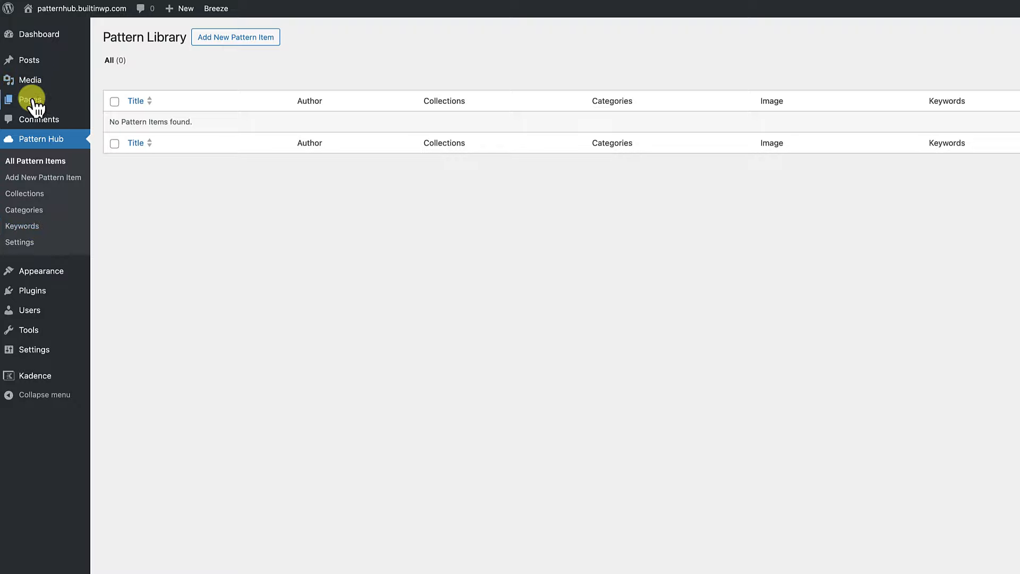
Start a new blank page from All Pages and open the Kadence Design Library.
mouse_move(32, 101)
left_click(108, 104)
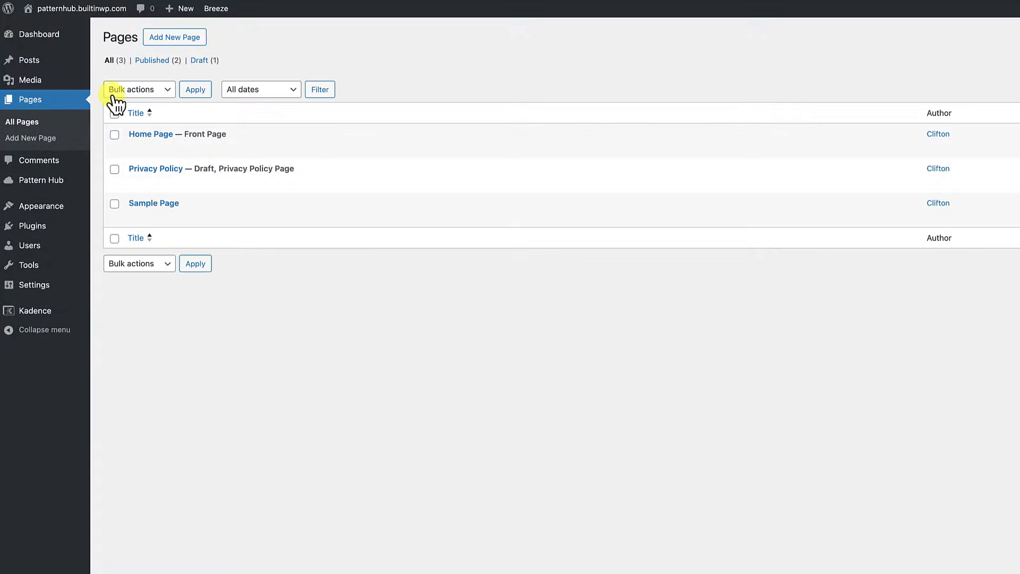
left_click(177, 41)
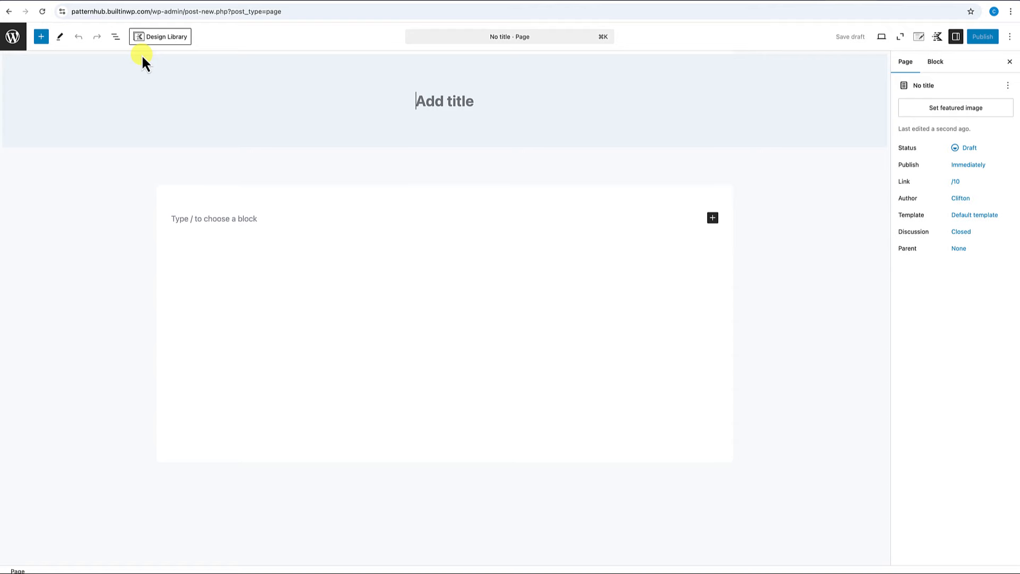
left_click(162, 41)
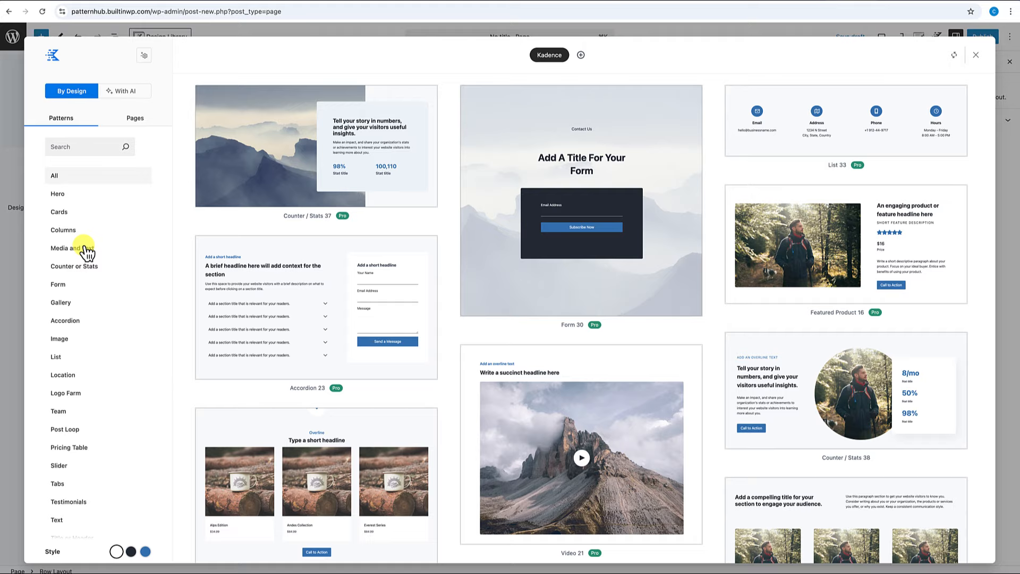
Search the Design Library for 'hero' and browse the matching patterns.
left_click(86, 148)
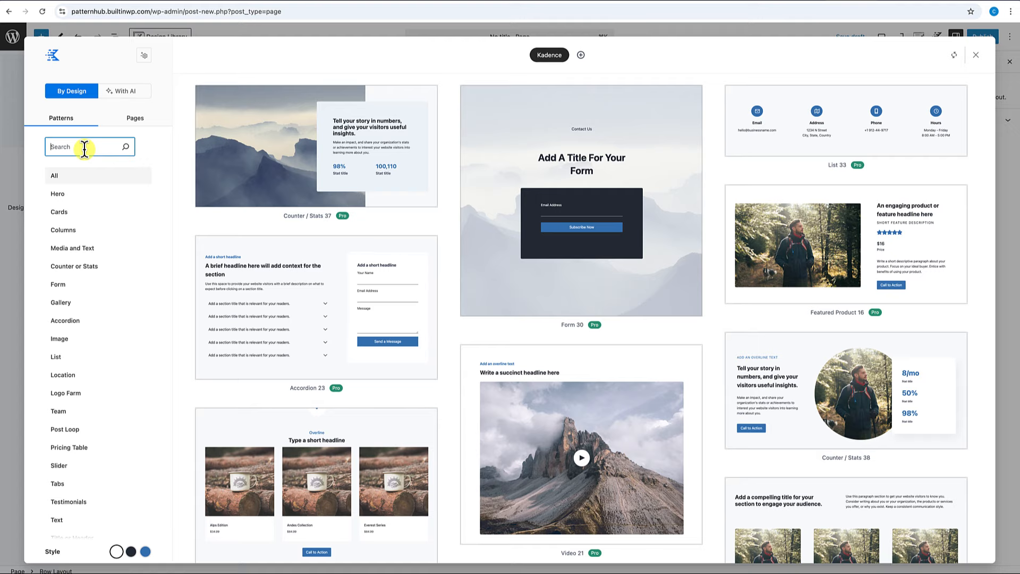
type("hero")
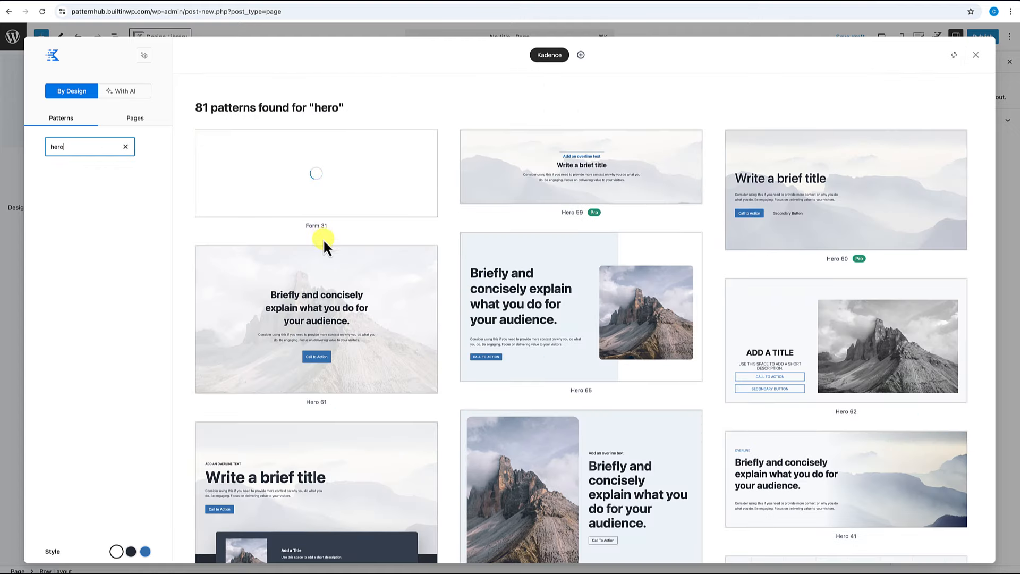
scroll(323, 238, "down", 5)
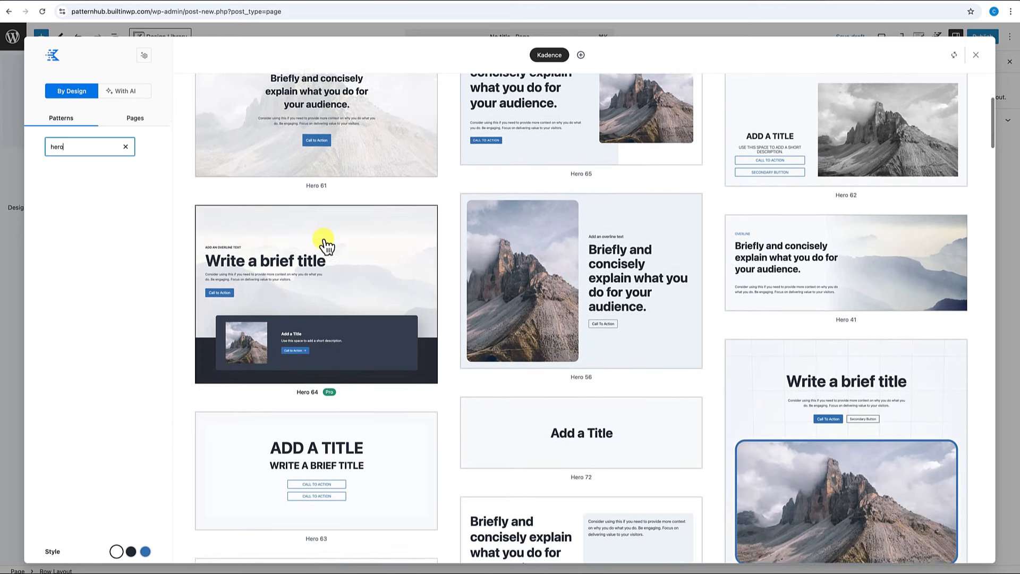
scroll(329, 244, "down", 1)
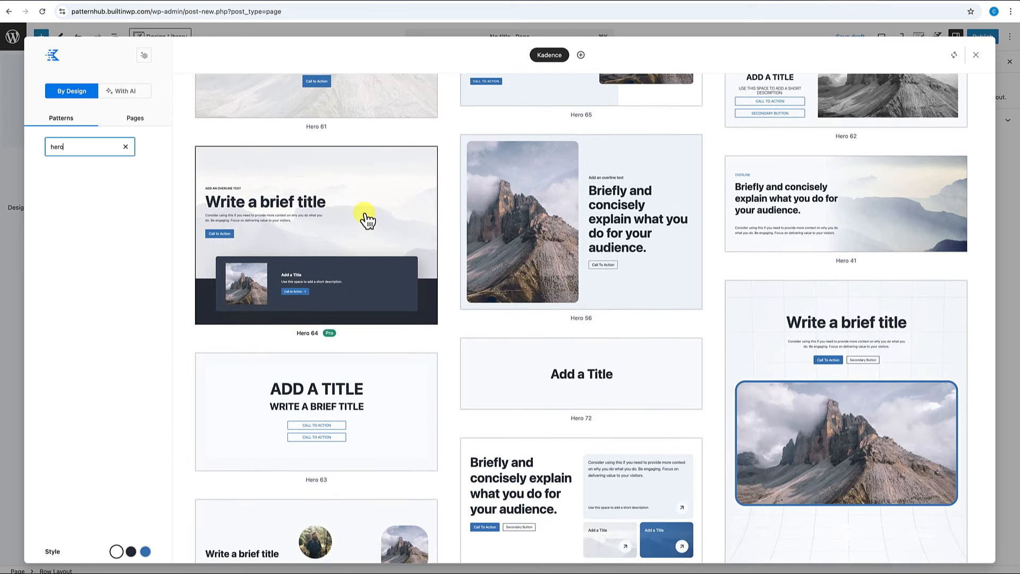
scroll(358, 237, "up", 2)
Search for 'call' patterns, then clear the search to show all patterns again.
double_click(89, 151)
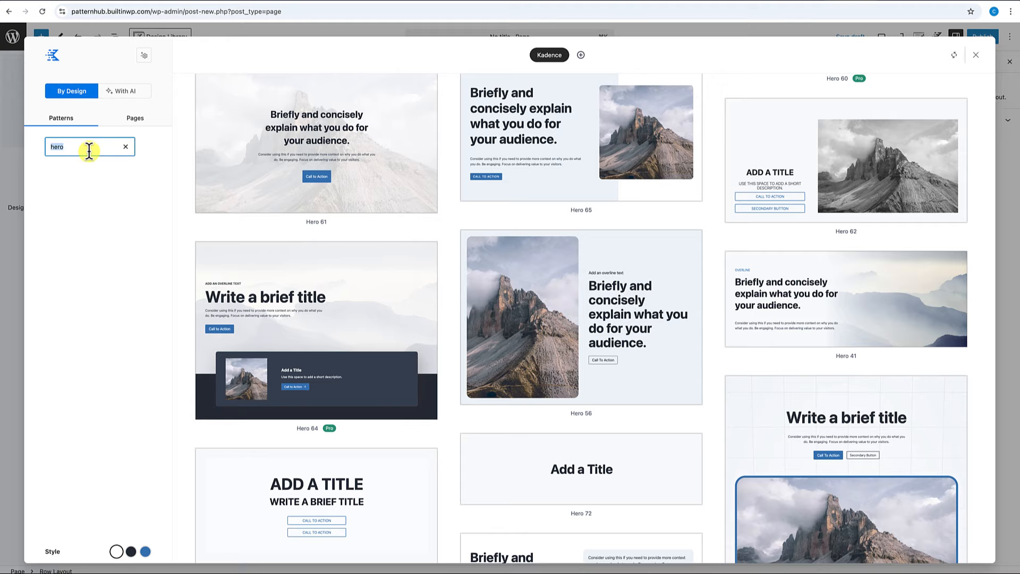
type("call")
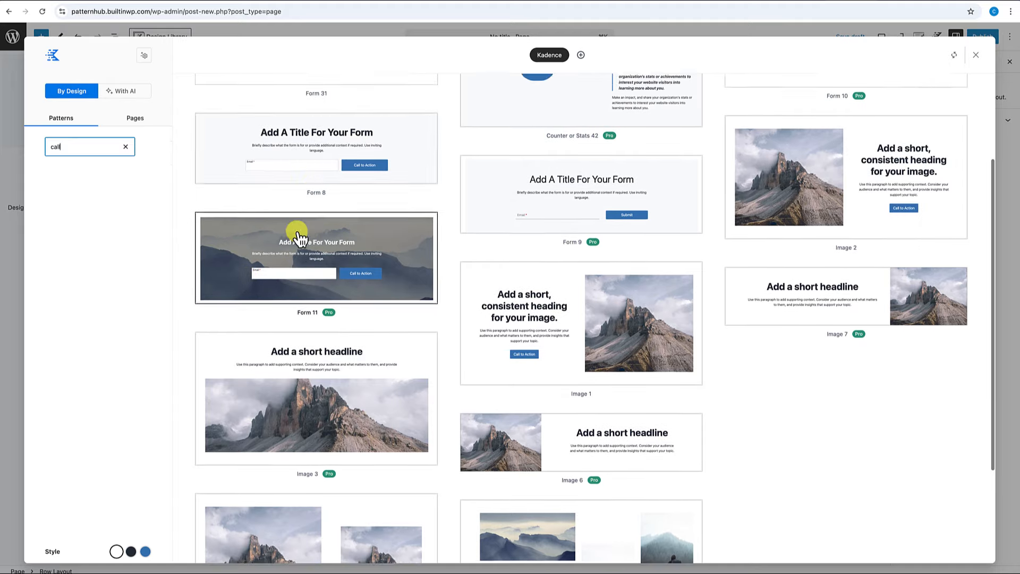
scroll(300, 239, "down", 1)
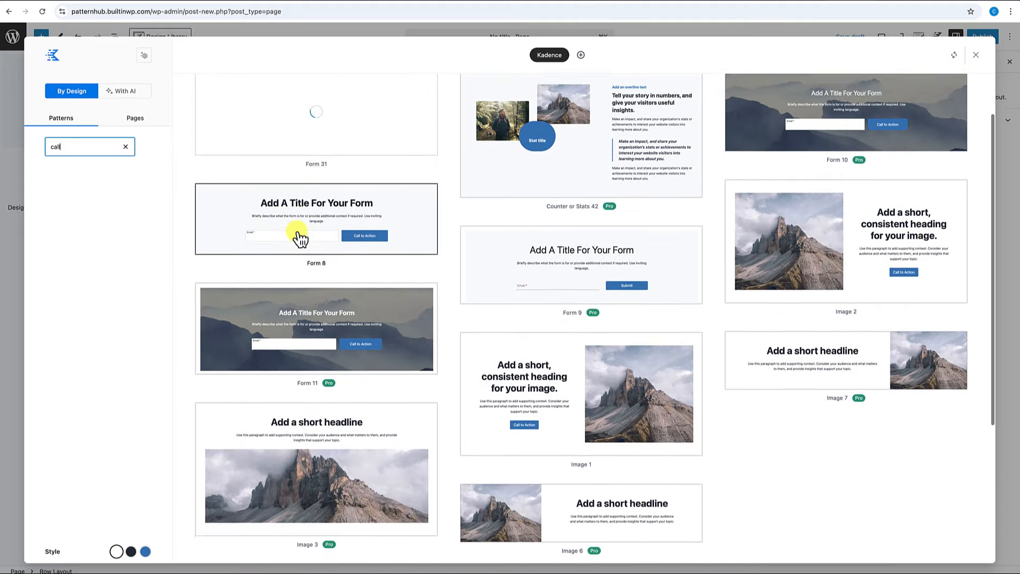
scroll(301, 240, "down", 3)
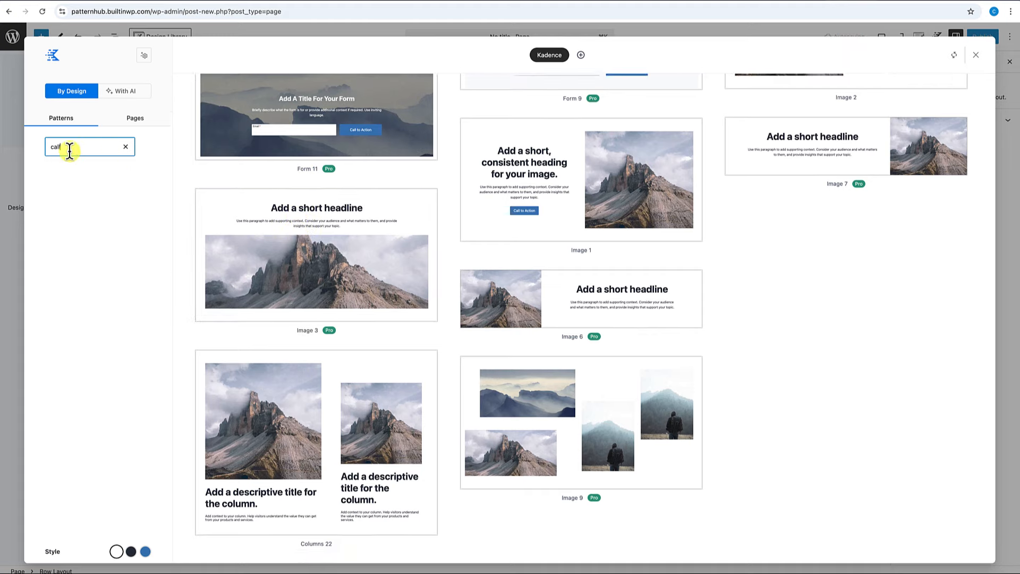
left_click_drag(67, 146, 49, 146)
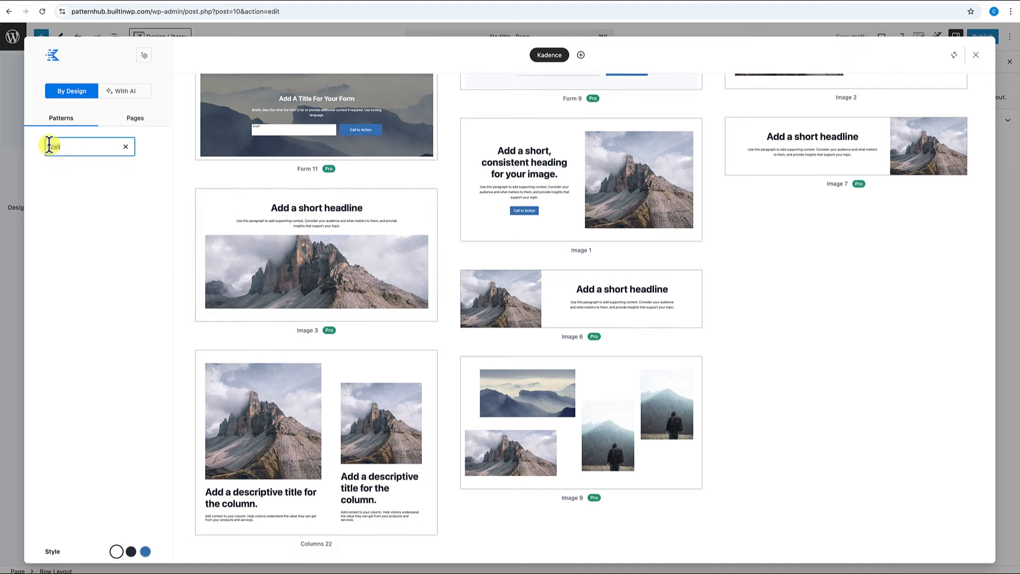
key("BackSpace")
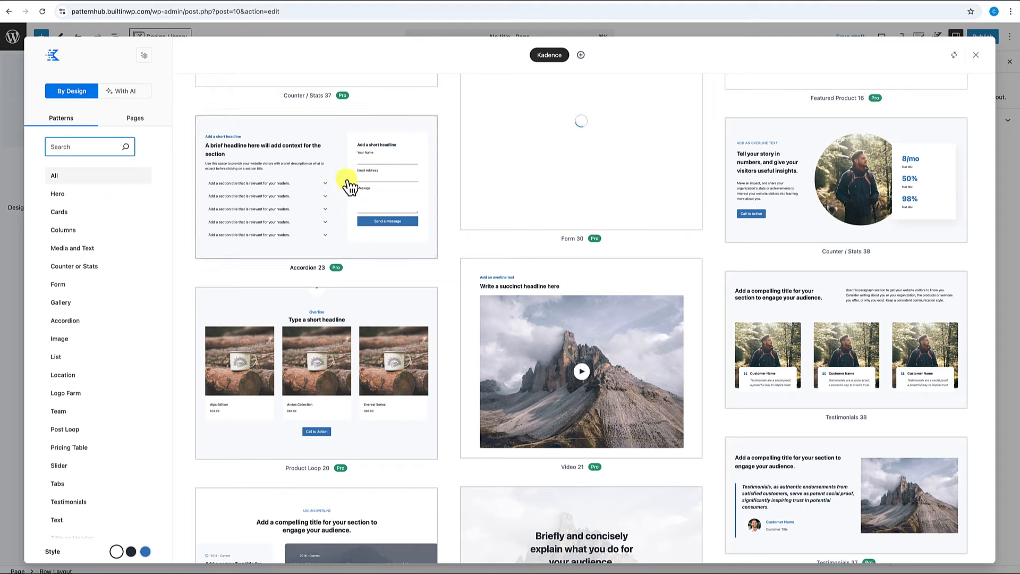
scroll(350, 191, "up", 2)
scroll(350, 190, "up", 1)
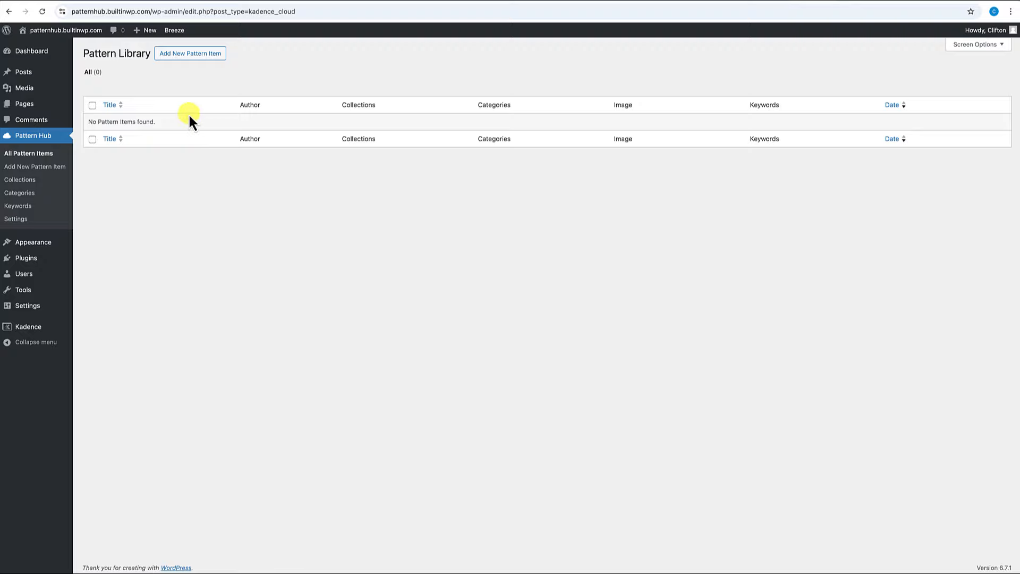
Create a new untitled pattern library item and browse the available blocks in the inserter.
left_click(183, 60)
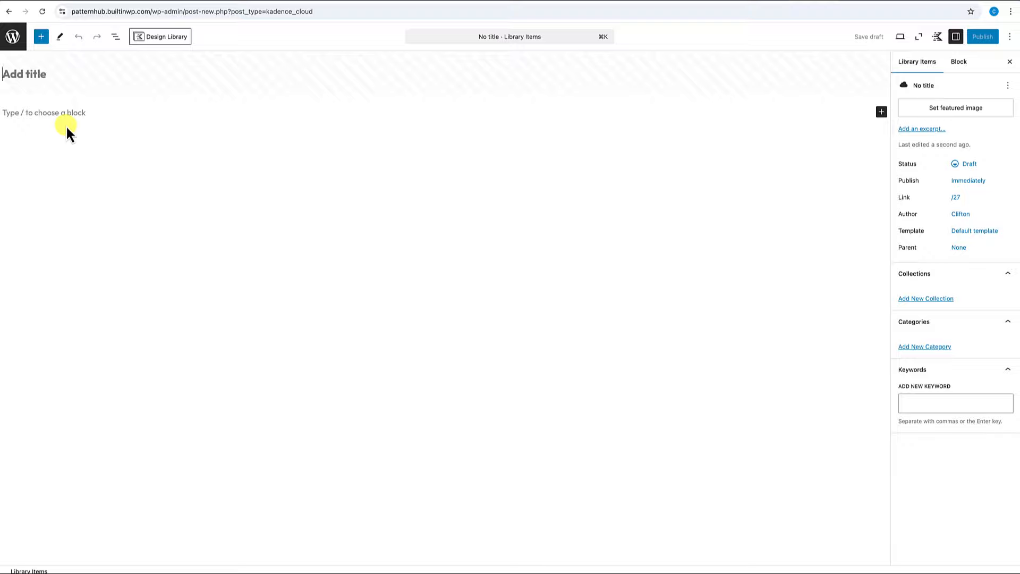
left_click(41, 36)
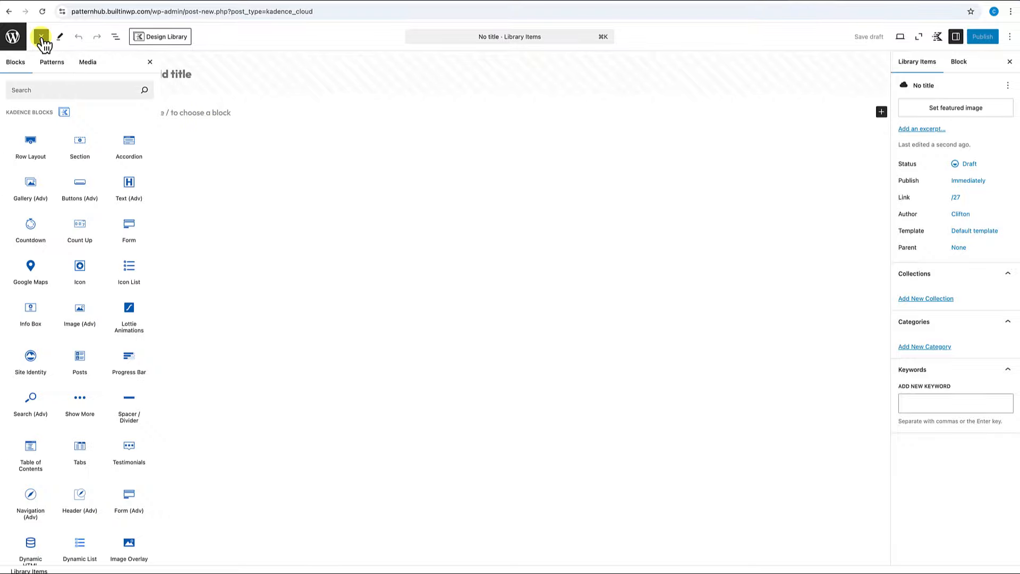
scroll(46, 282, "down", 9)
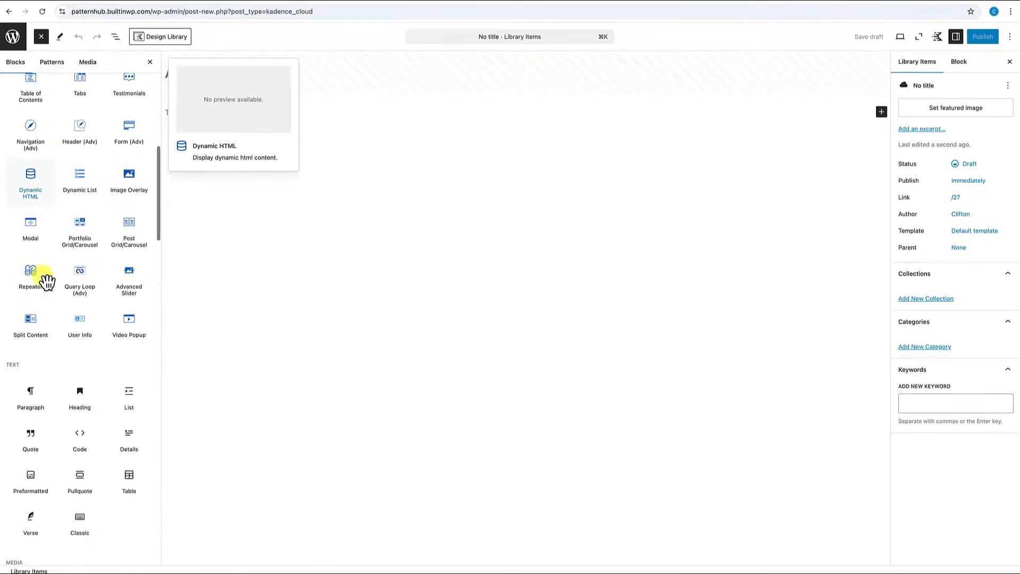
scroll(46, 282, "up", 5)
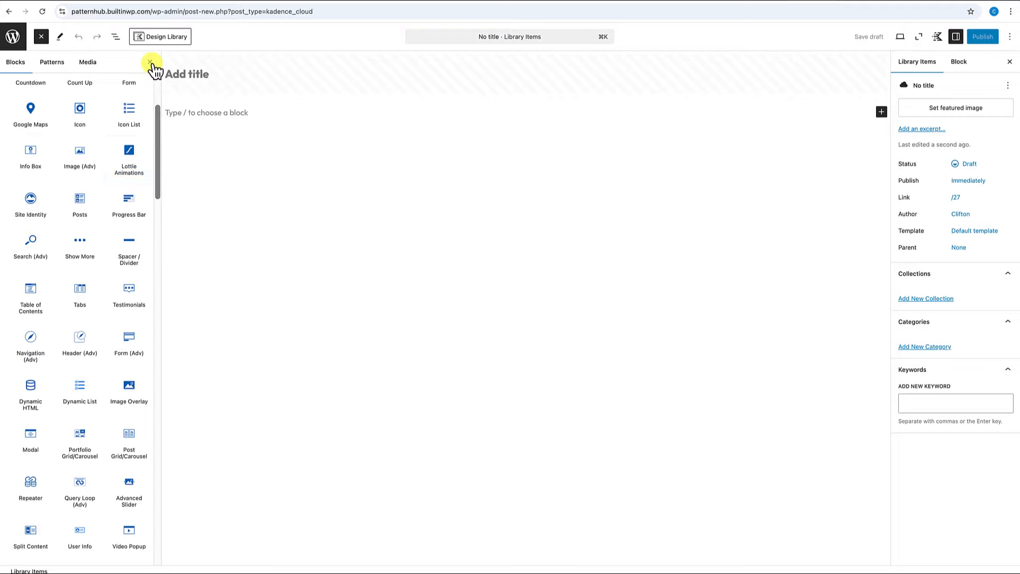
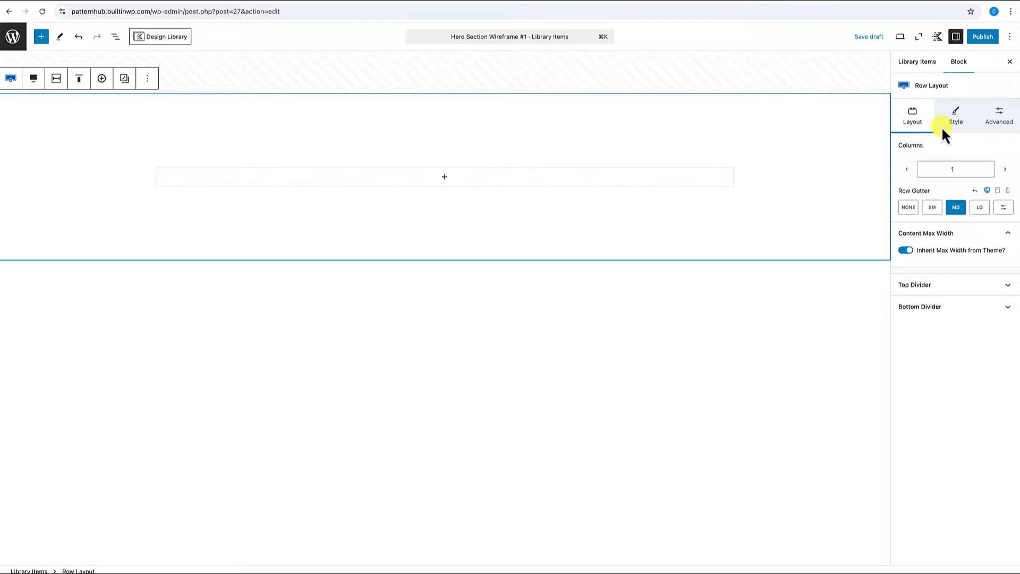
Give the hero row an 800 px minimum height and centre its content vertically.
left_click(992, 120)
left_click(978, 246)
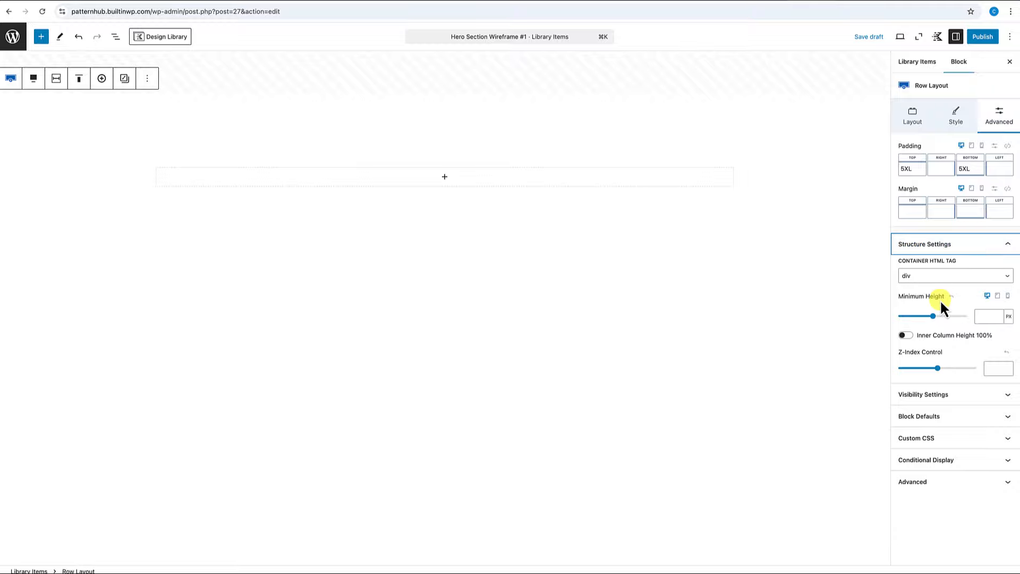
left_click(983, 316)
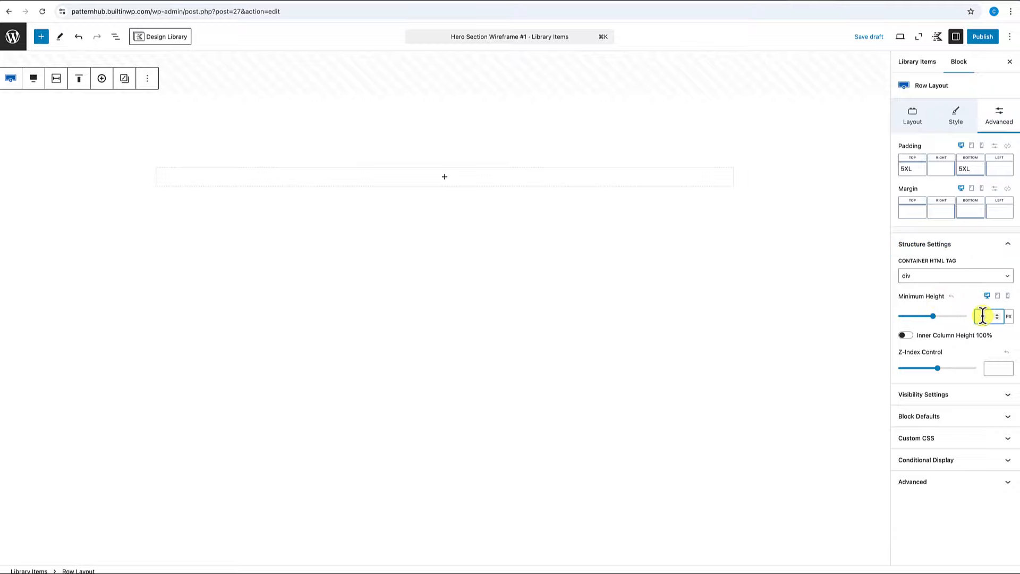
type("5")
type("00")
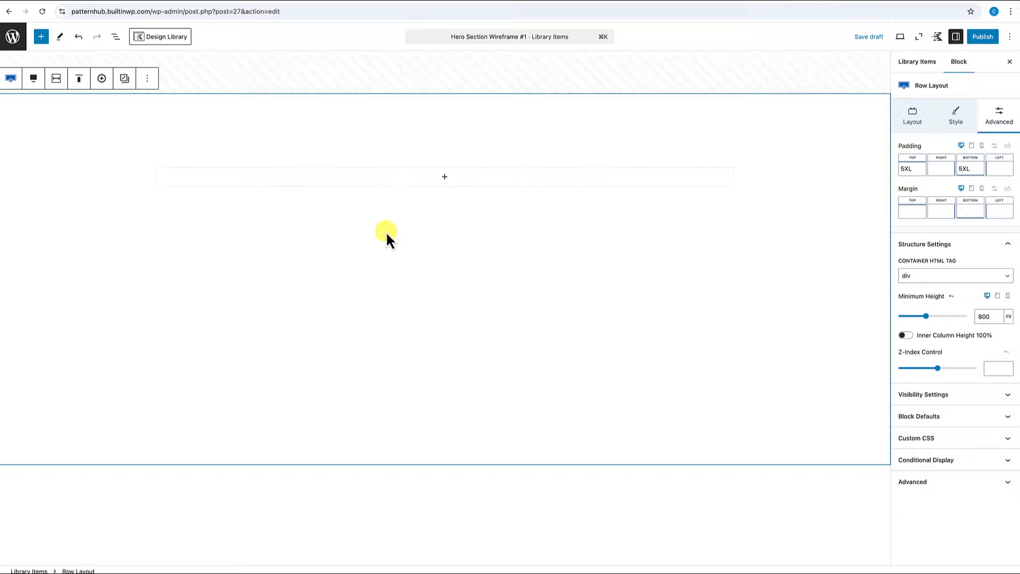
left_click(83, 85)
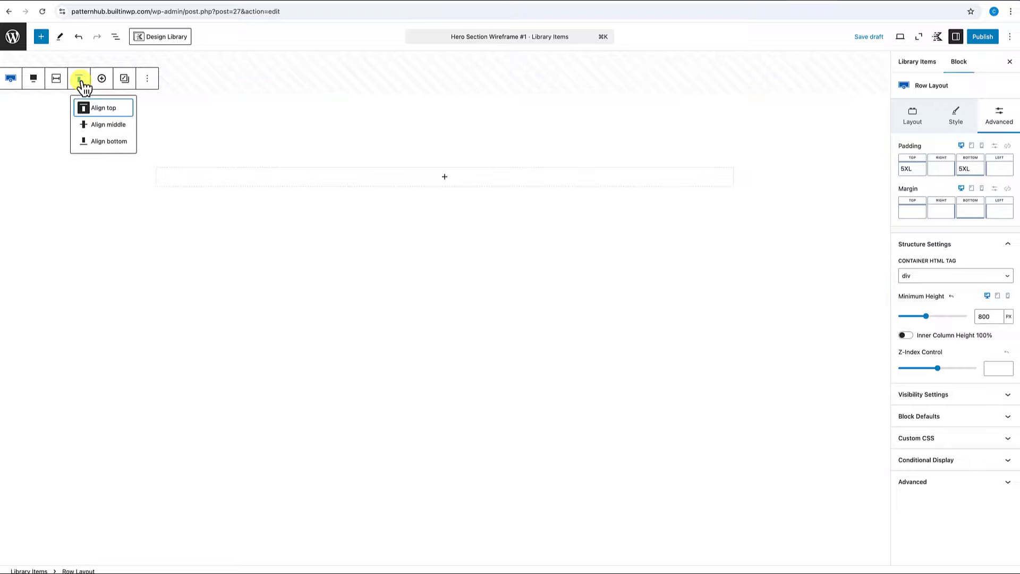
left_click(93, 126)
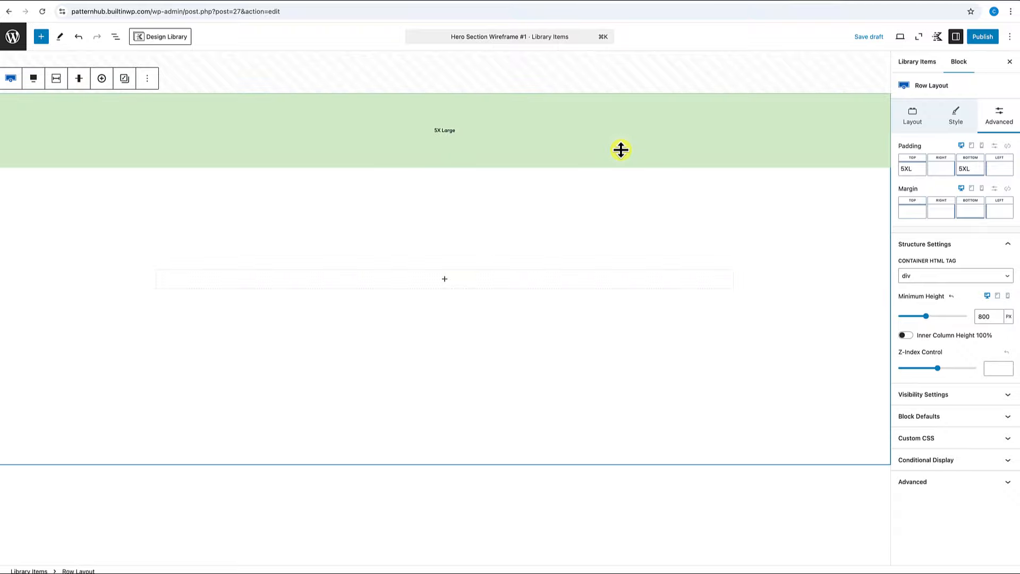
Set the grey placeholder image as the hero row's background image.
left_click(956, 120)
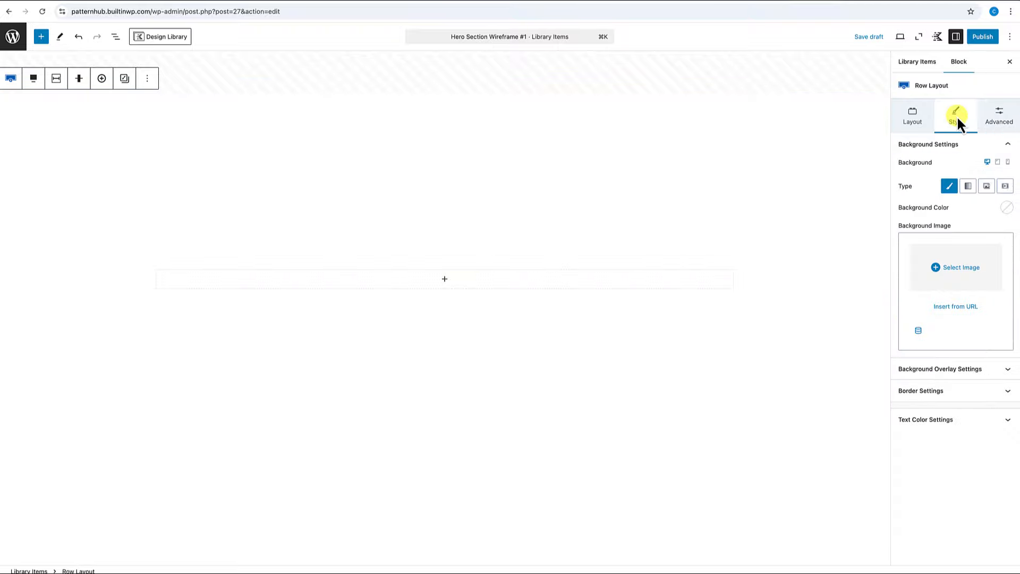
left_click(951, 267)
left_click(67, 141)
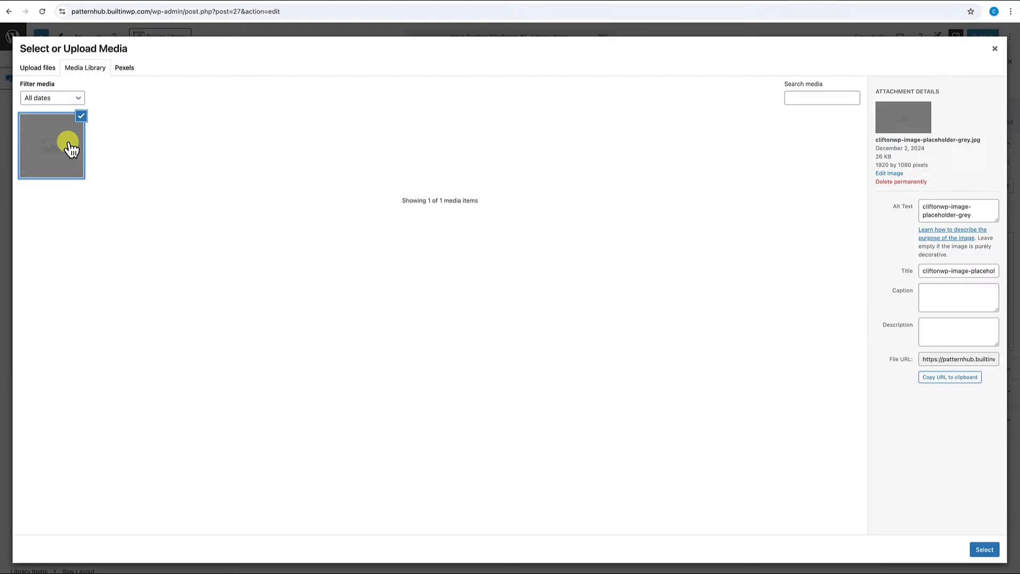
left_click(984, 550)
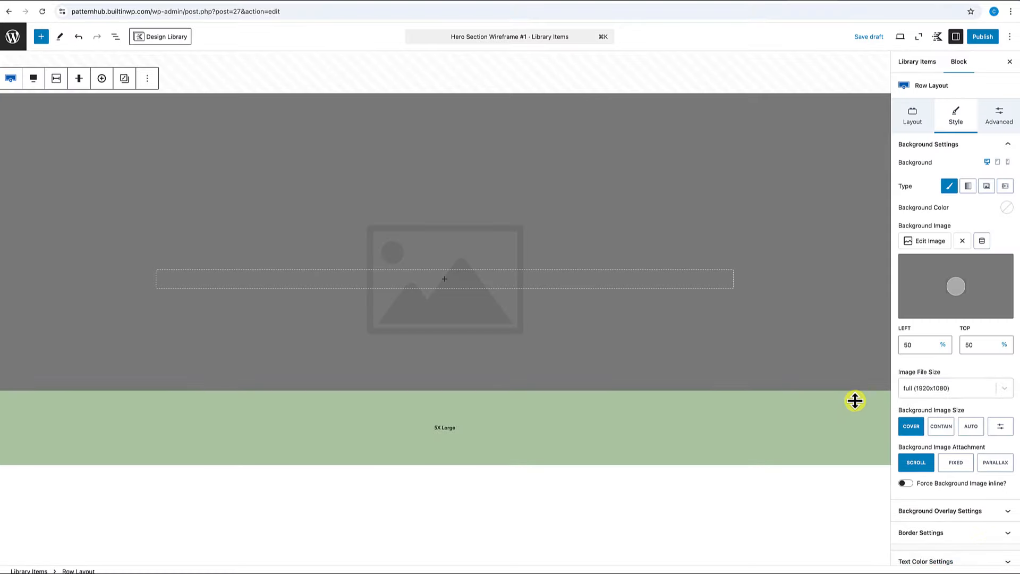
left_click(445, 280)
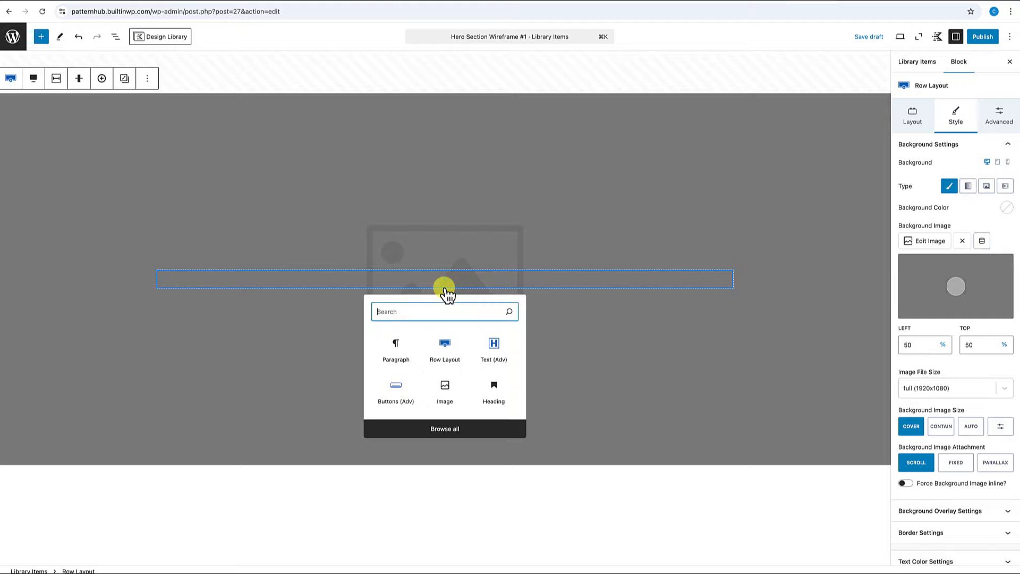
Add a centred H1 Text (Adv) title 'Add your Catchy Title Here' at XL size.
left_click(496, 350)
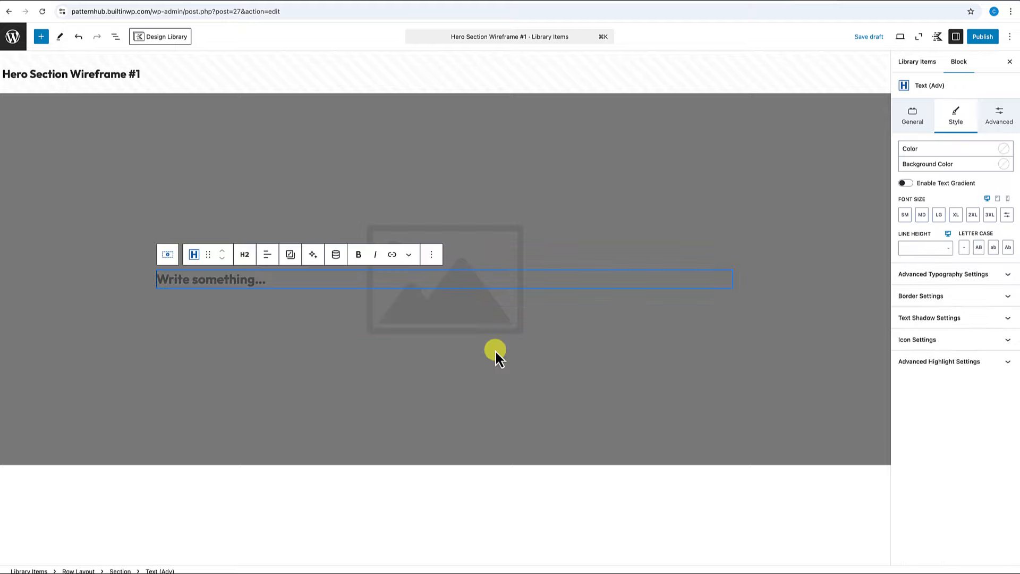
type("Ad")
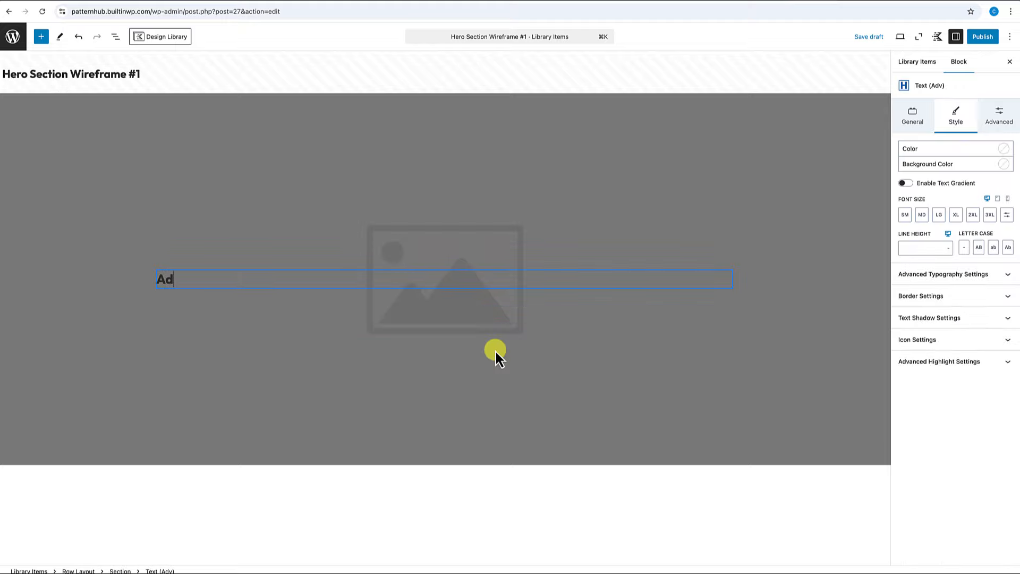
type("d your Catchy Title Here")
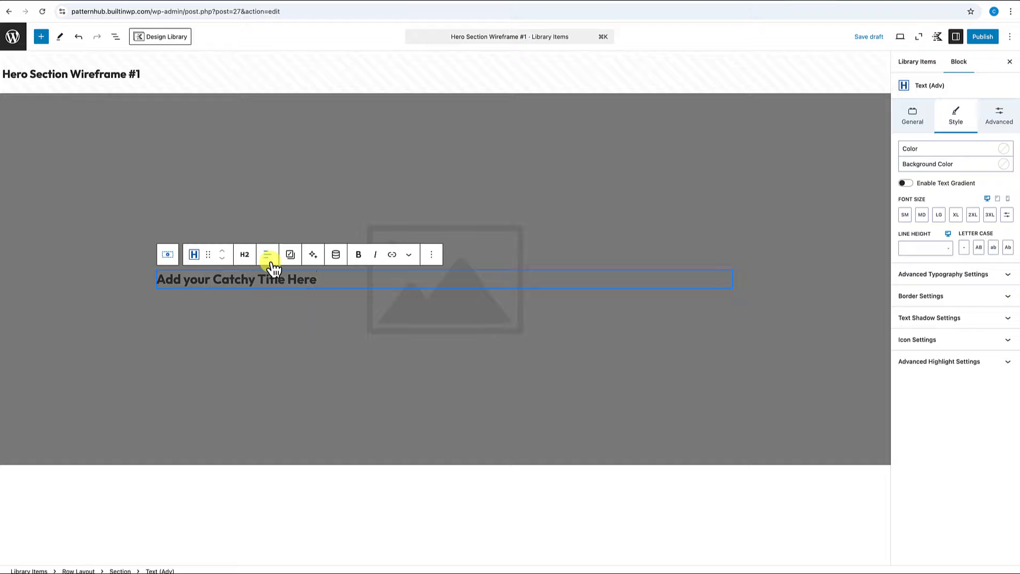
left_click(270, 261)
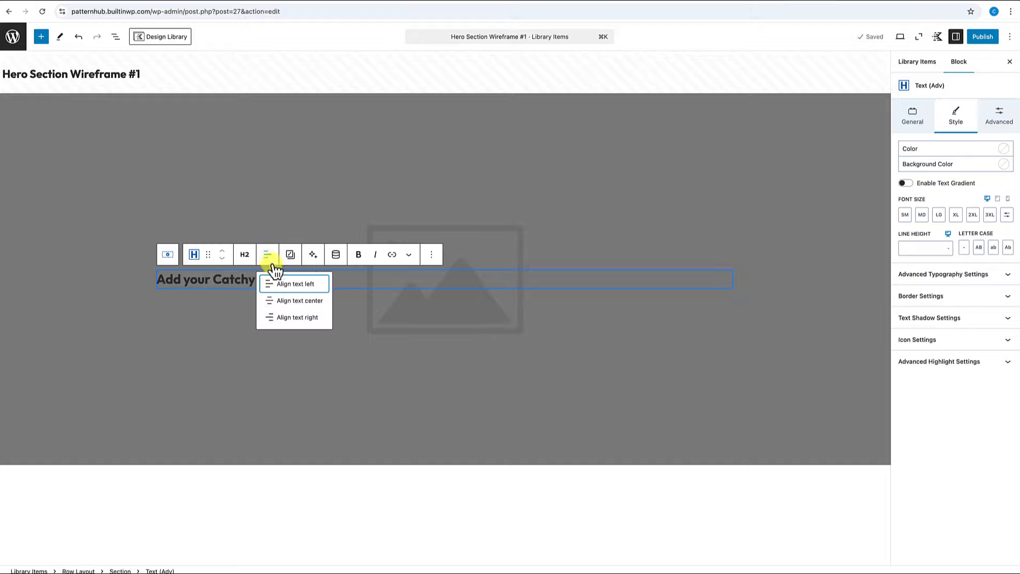
left_click(301, 299)
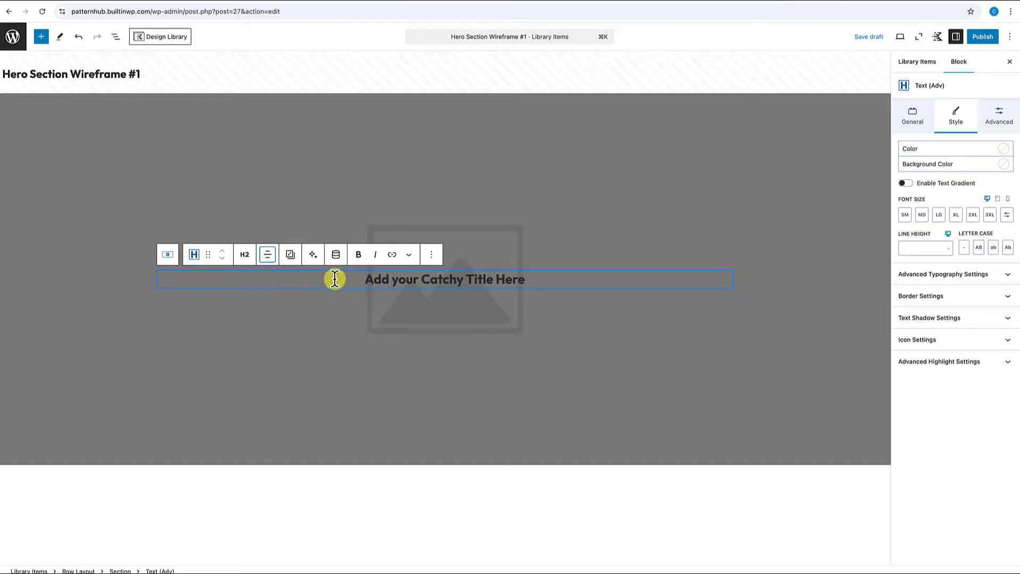
left_click(245, 254)
left_click(251, 281)
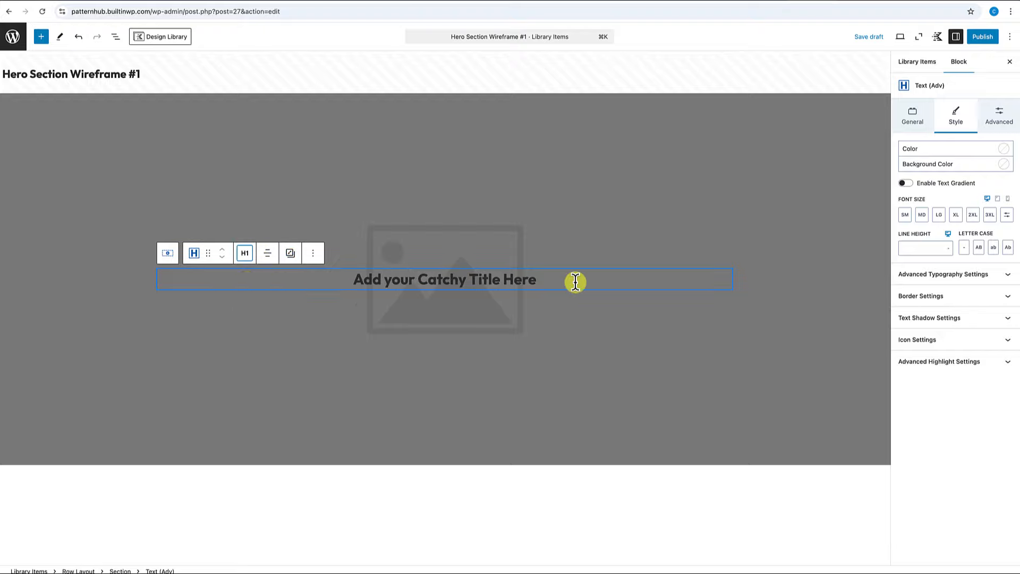
left_click(959, 215)
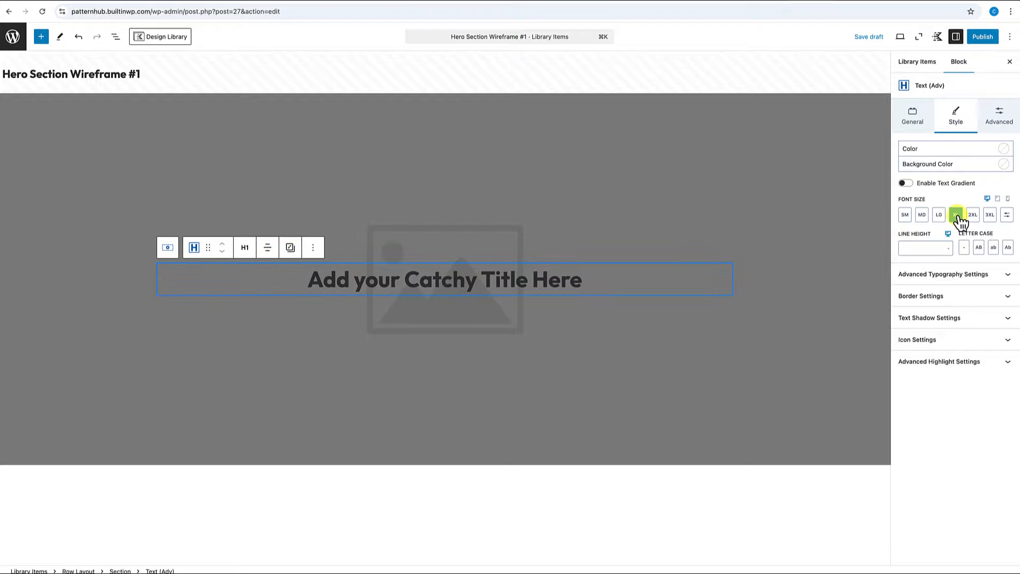
Duplicate the title and make the copy a default-size Lorem Ipsum paragraph.
left_click(314, 248)
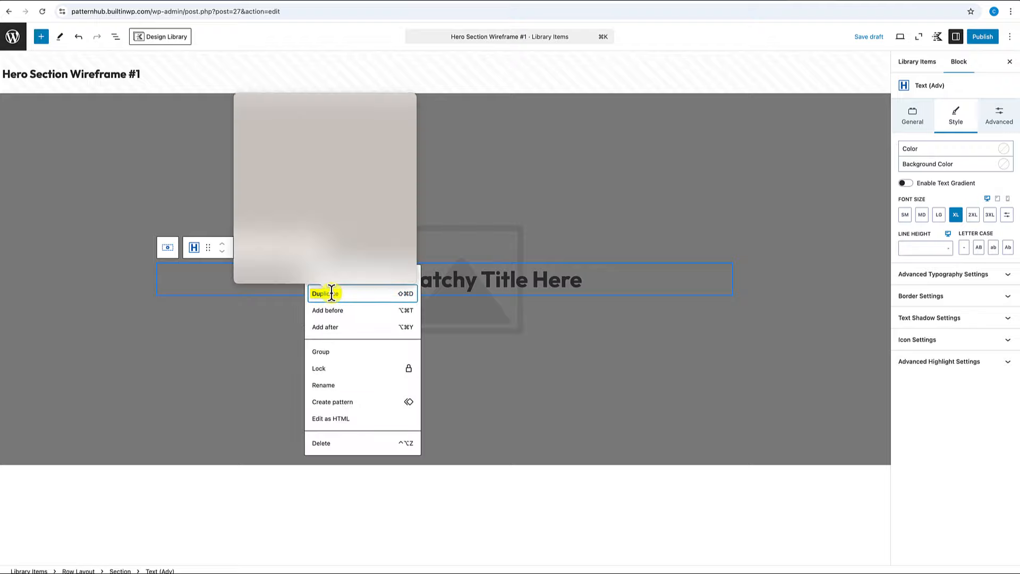
left_click(327, 294)
triple_click(384, 304)
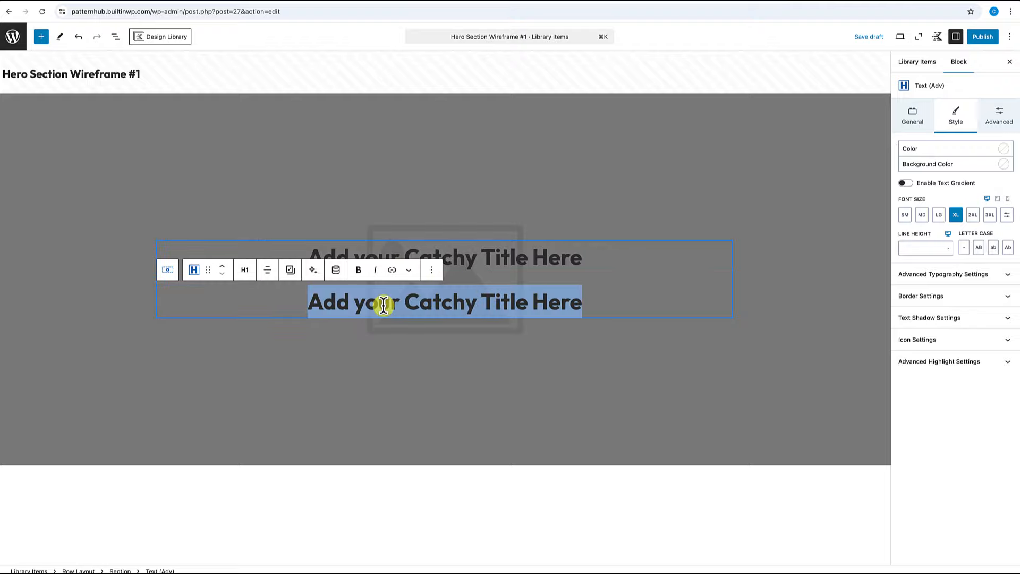
left_click(938, 2)
key("ctrl+shift+Tab")
type("There are many variations of passages of Lorem Ipsum available, but the majority have suffered alteration in some form, by injected humour, or randomised words which don't look even slightly believable")
left_click(245, 220)
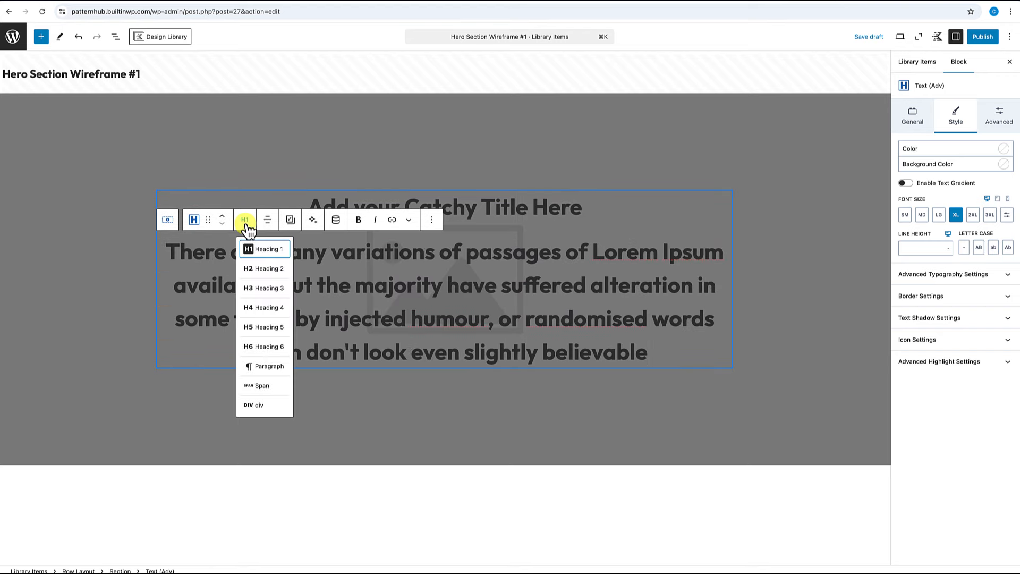
left_click(264, 370)
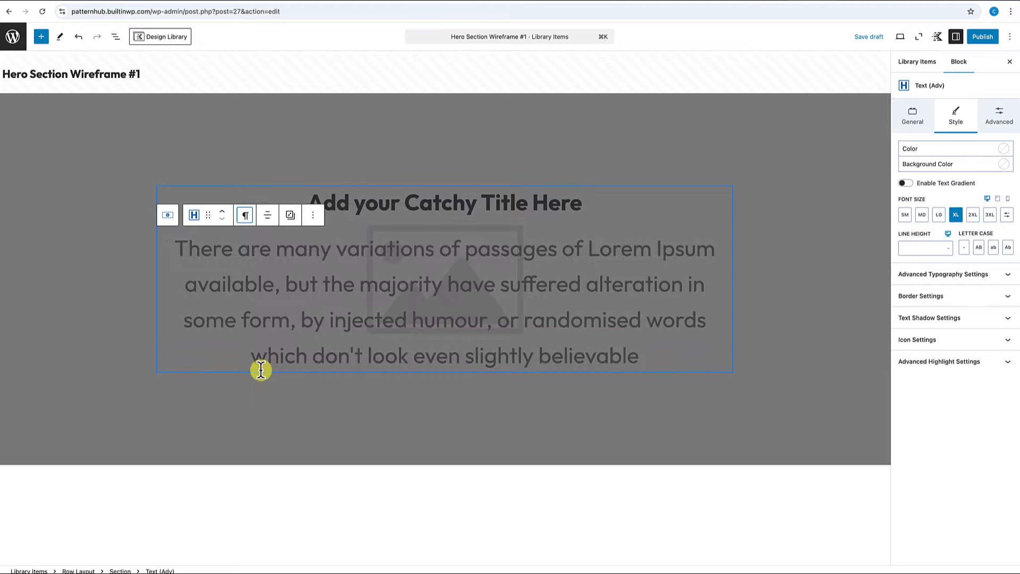
left_click(956, 215)
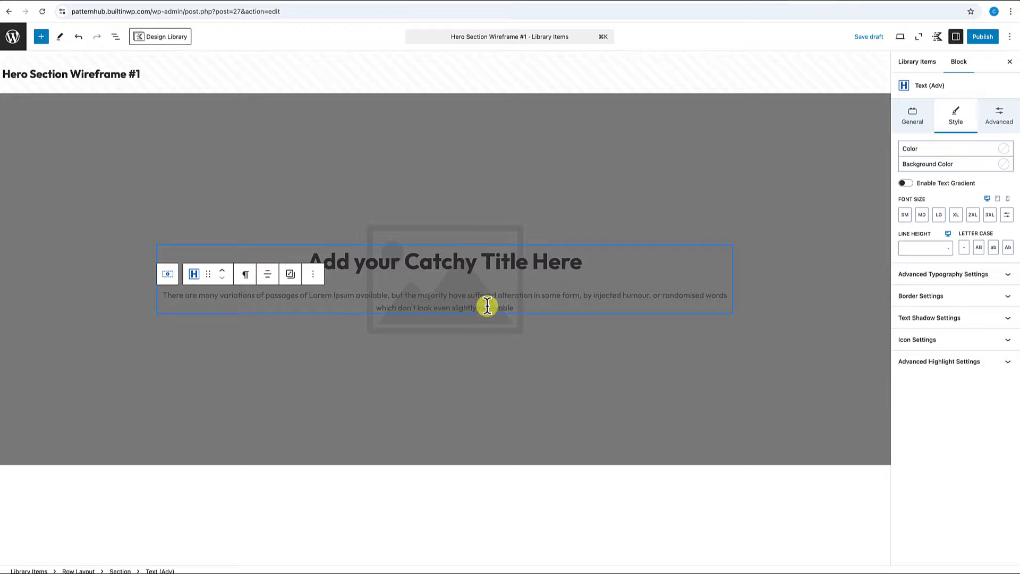
Set the hero's inner section text colour to white through List View.
left_click(526, 143)
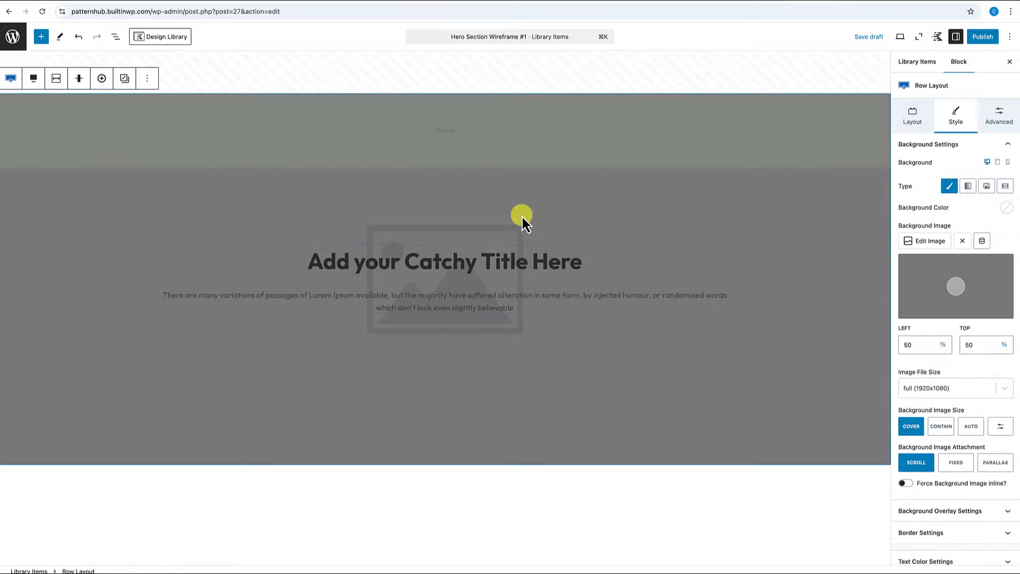
left_click(115, 37)
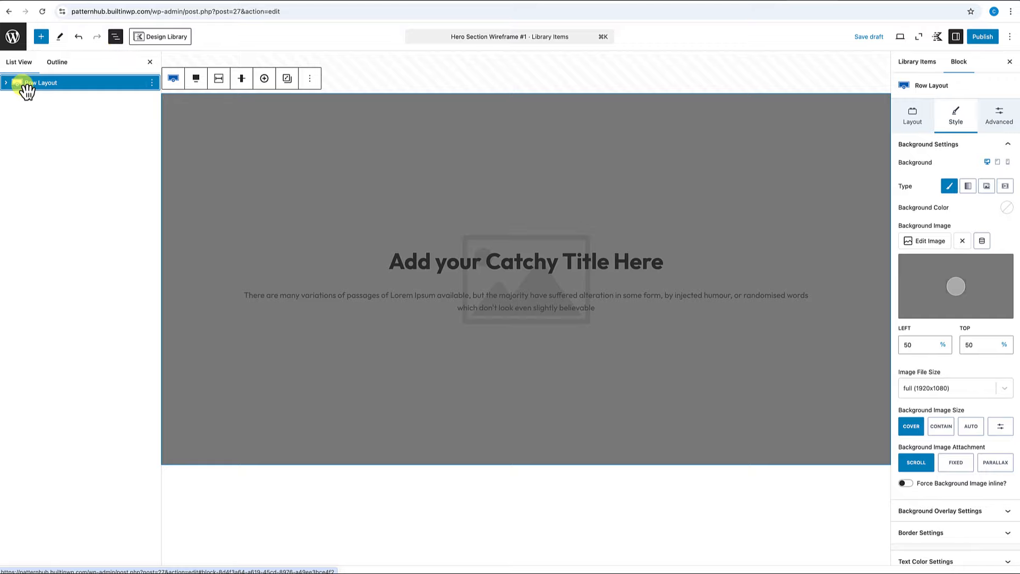
left_click(6, 83)
left_click(47, 98)
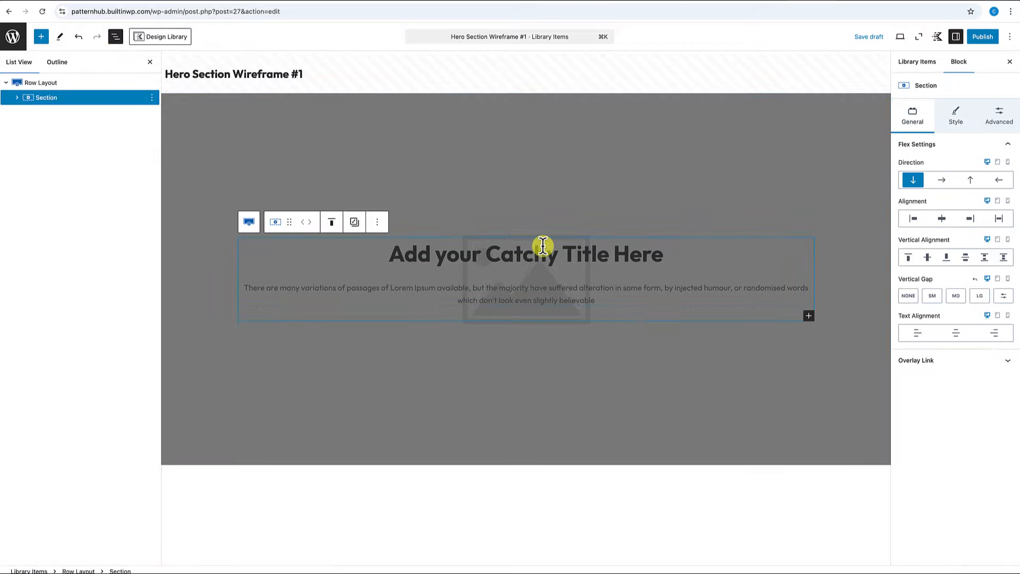
left_click(960, 118)
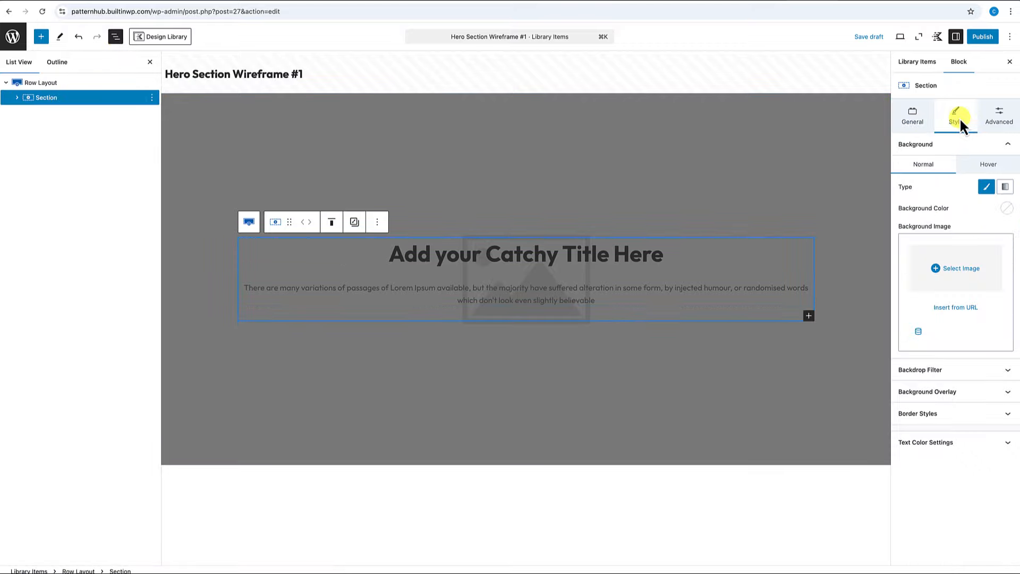
left_click(942, 445)
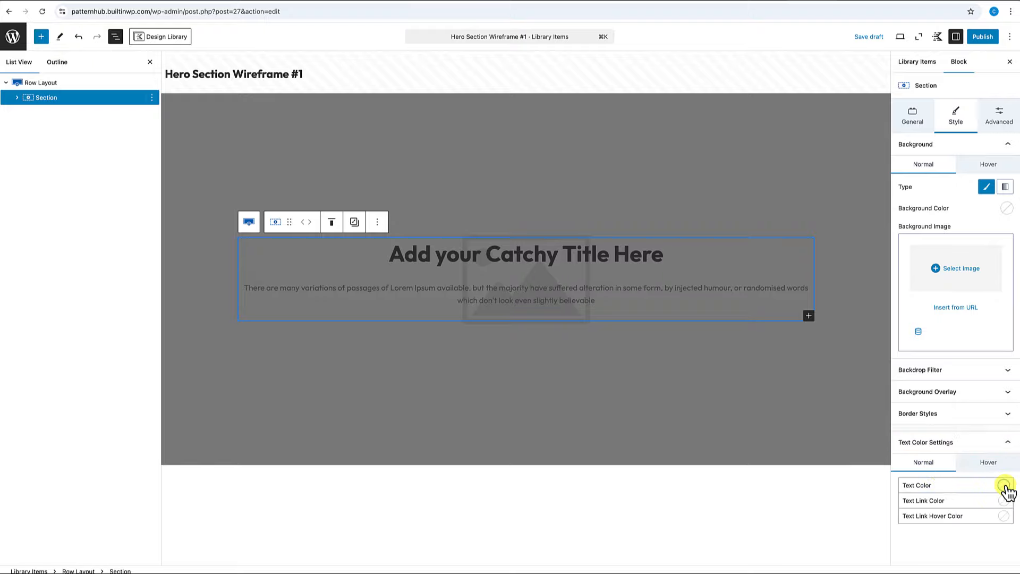
left_click(1004, 485)
left_click(995, 467)
left_click(150, 62)
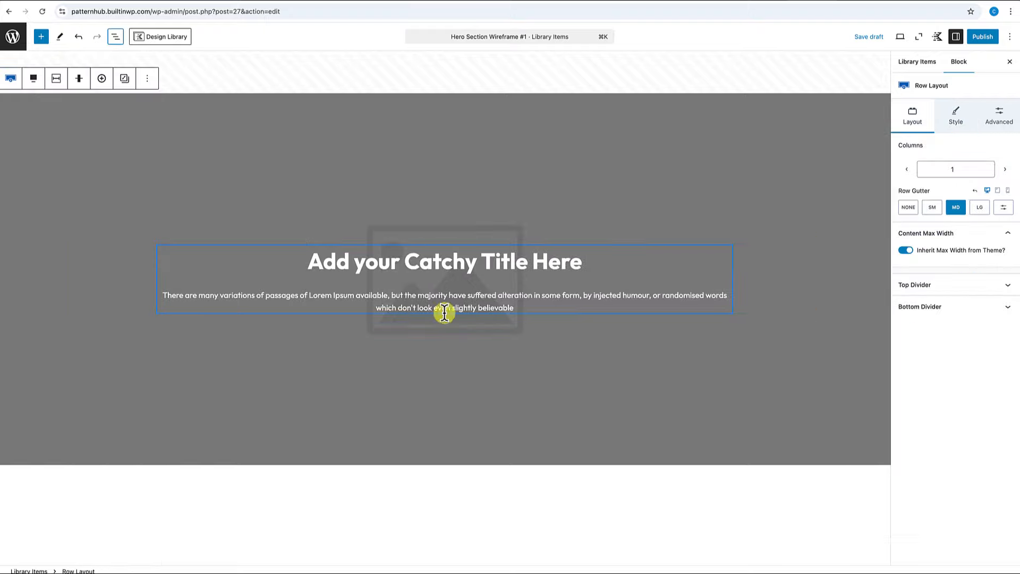
left_click(517, 309)
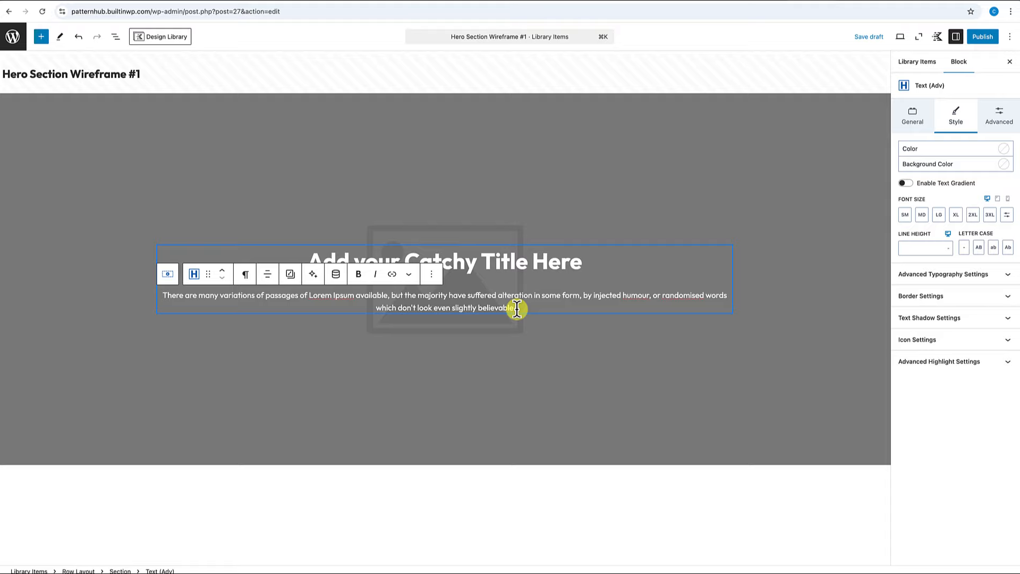
Add a Buttons (Adv) block labelled 'Call To Action' with uppercase letter case.
key("Return")
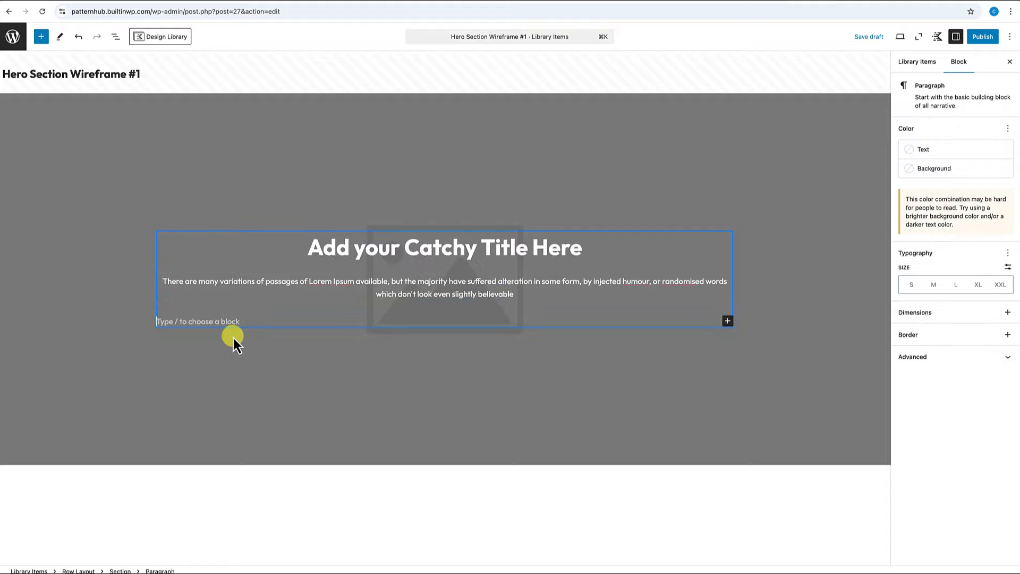
type("/")
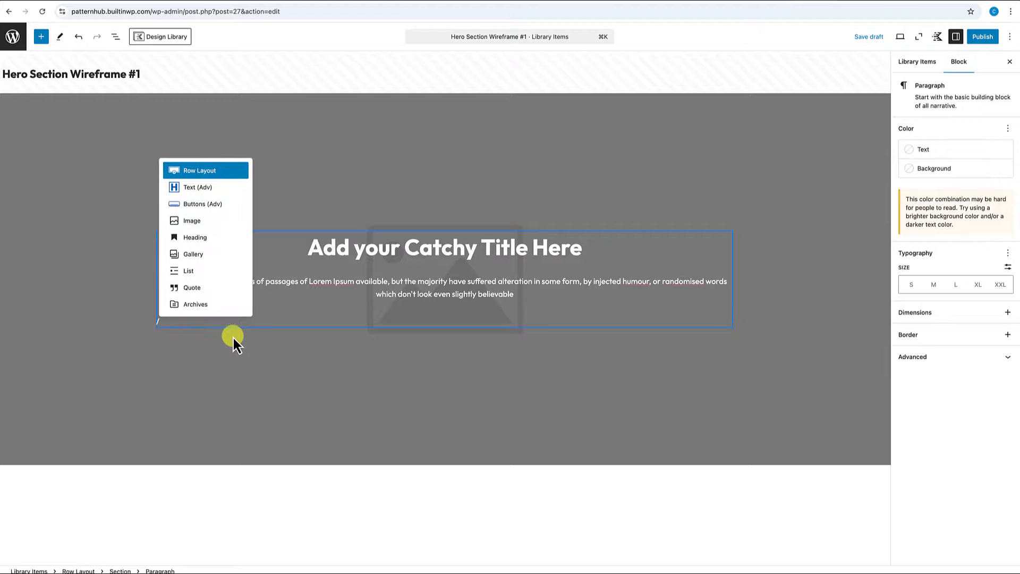
type("button")
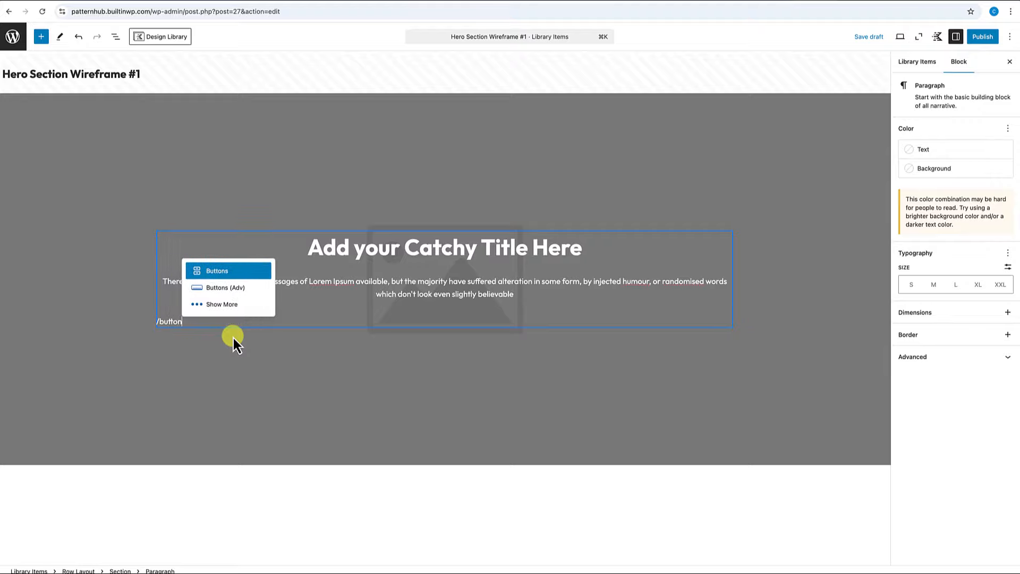
left_click(231, 291)
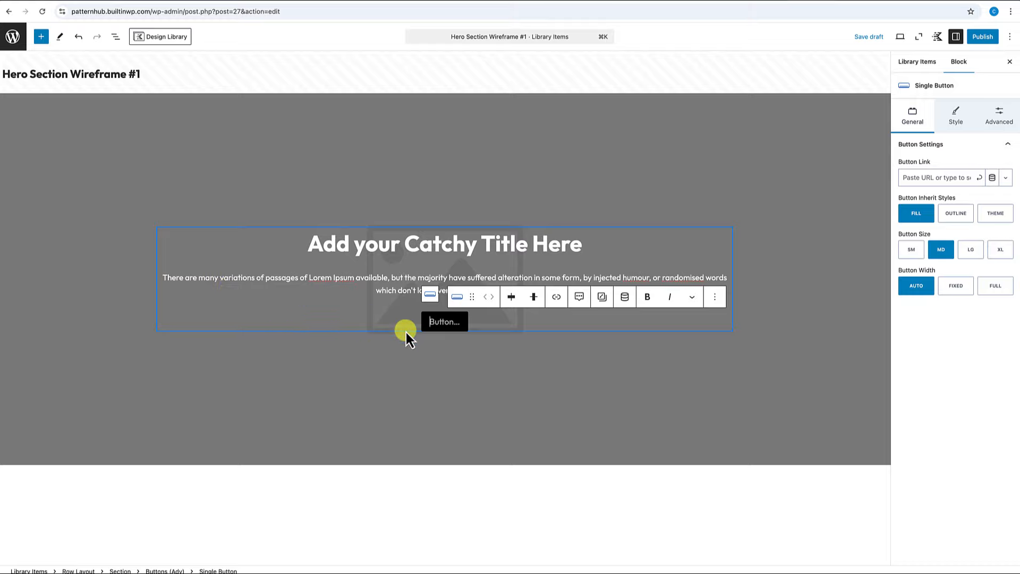
type("Call To Action")
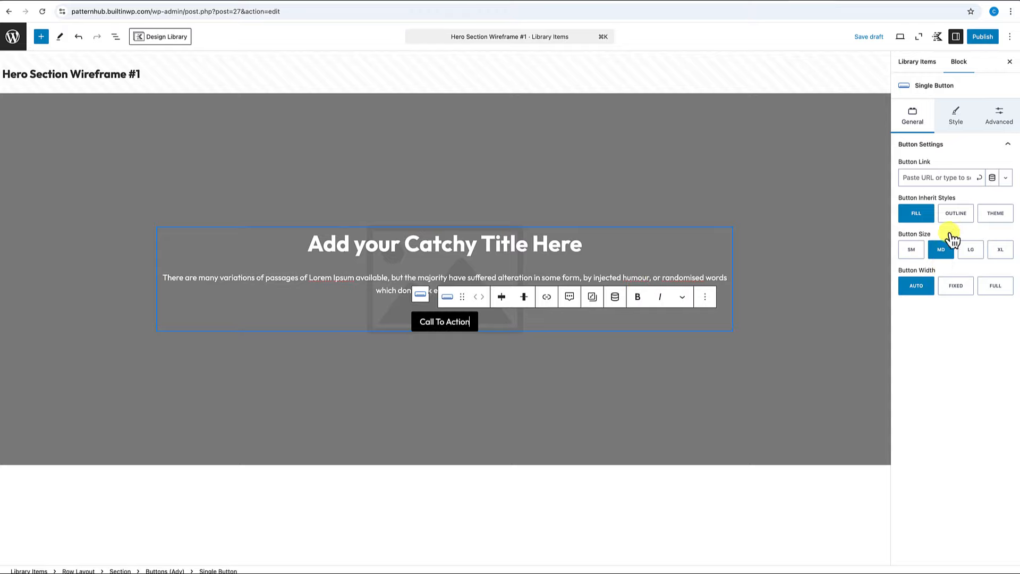
left_click(955, 118)
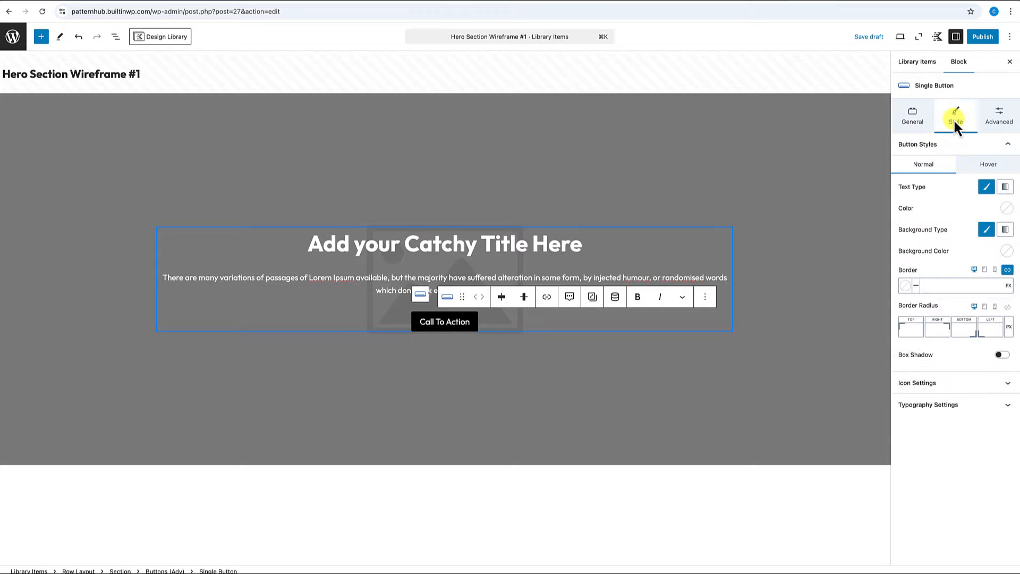
left_click(938, 404)
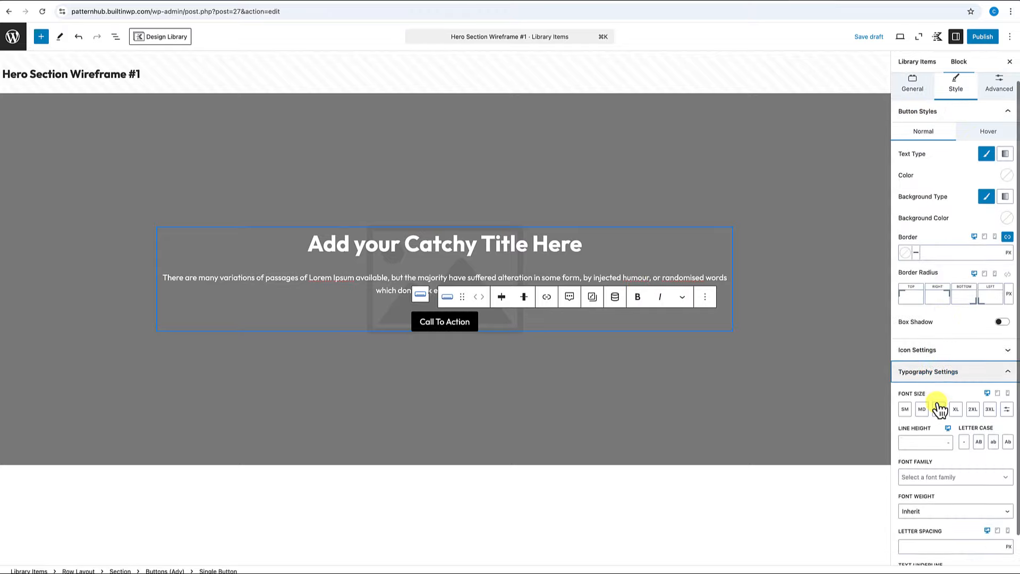
left_click(979, 442)
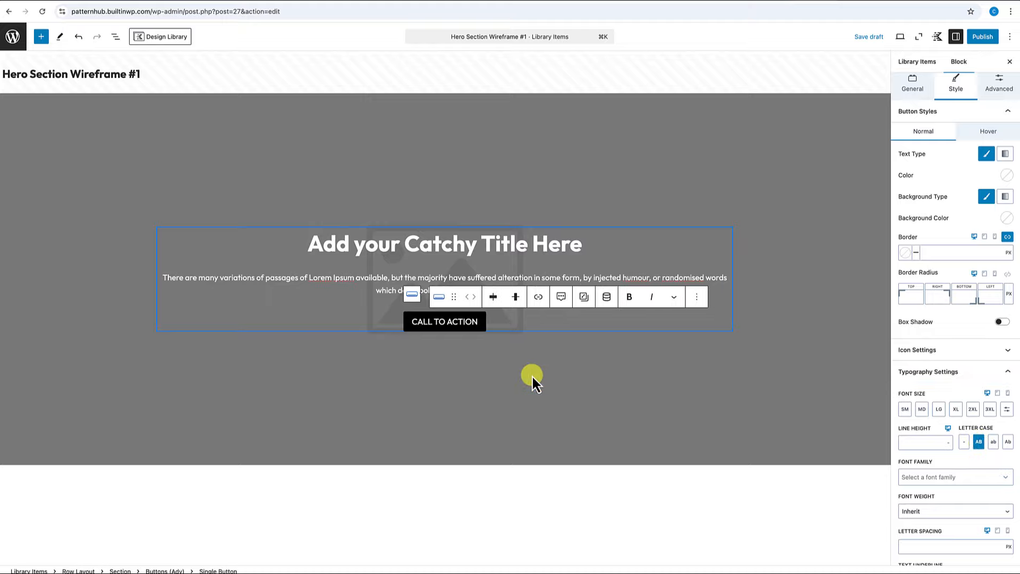
left_click(531, 391)
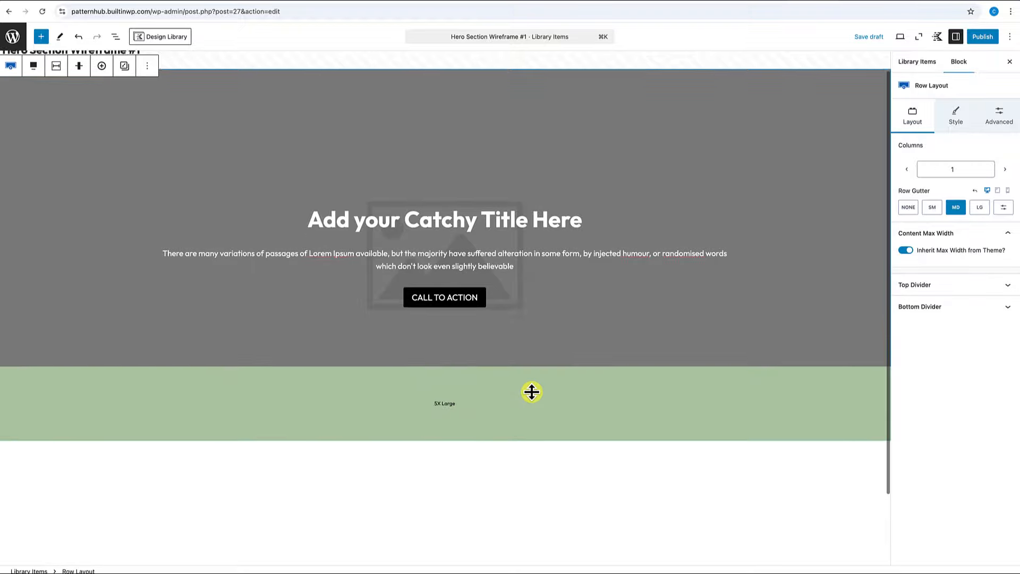
scroll(534, 391, "down", 2)
scroll(534, 392, "up", 2)
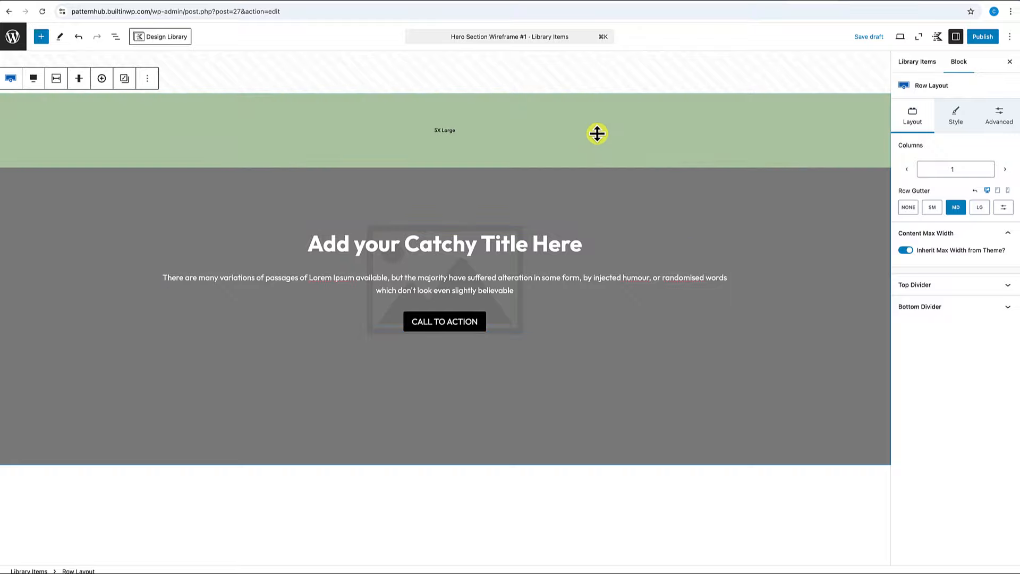
Give the hero row a dark grey background overlay at 50% opacity.
left_click(955, 118)
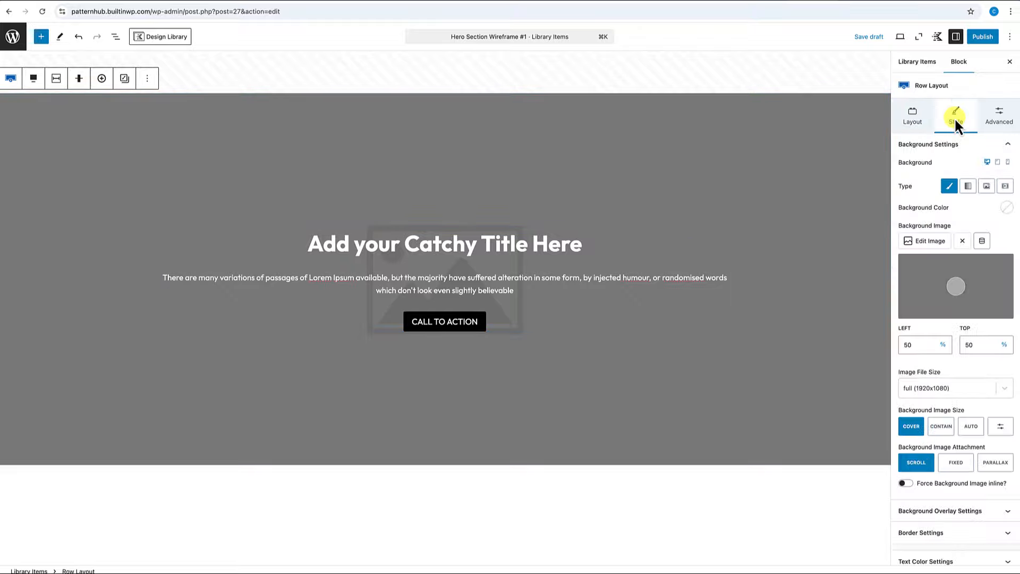
scroll(954, 372, "down", 1)
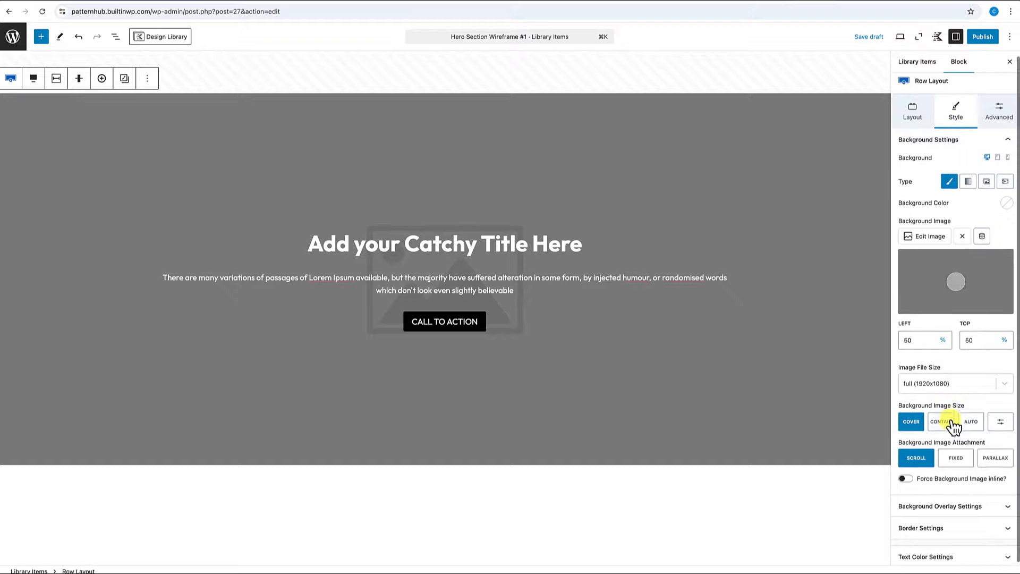
left_click(1003, 508)
scroll(999, 500, "down", 2)
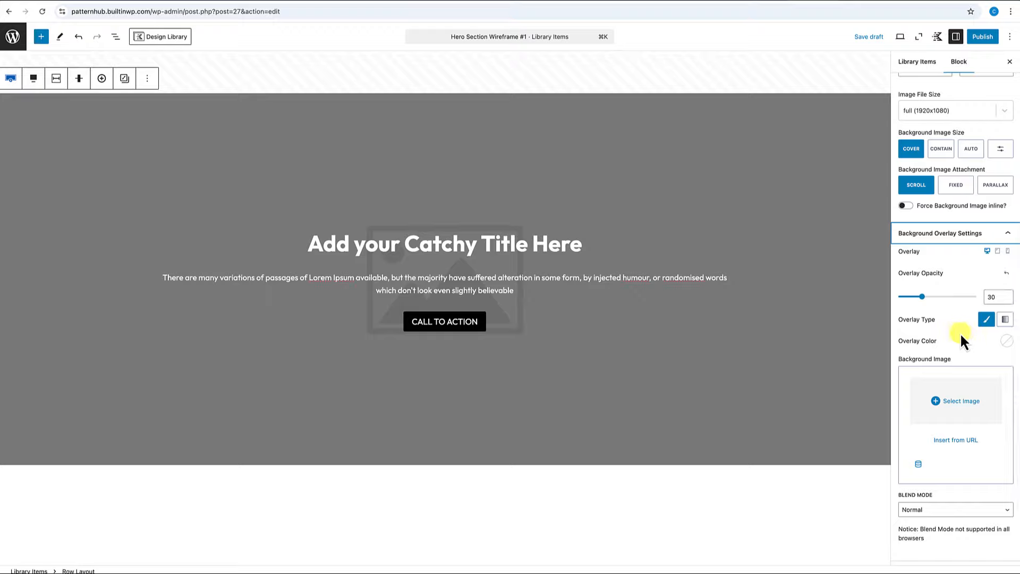
left_click(1009, 343)
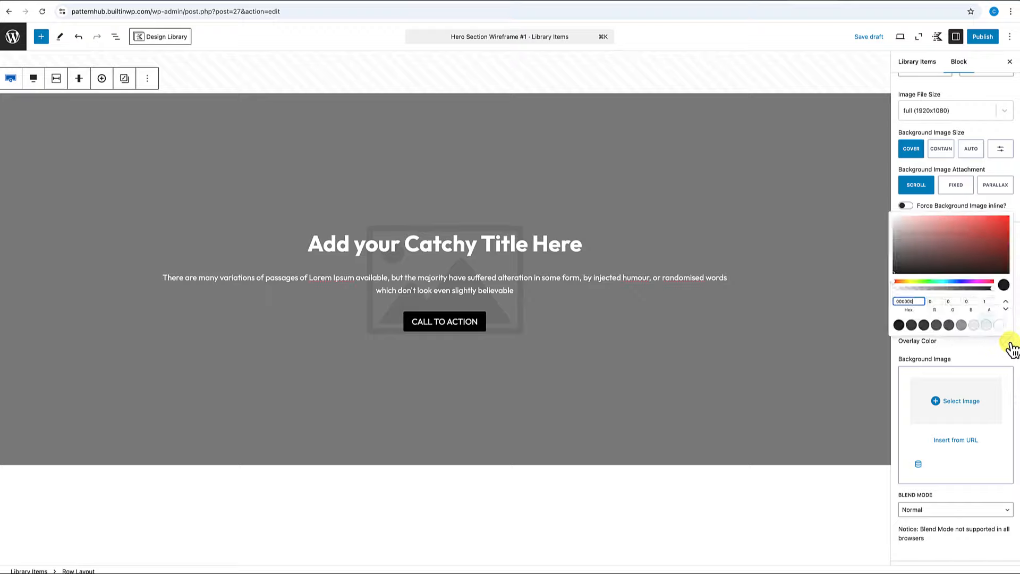
left_click(908, 322)
left_click(967, 357)
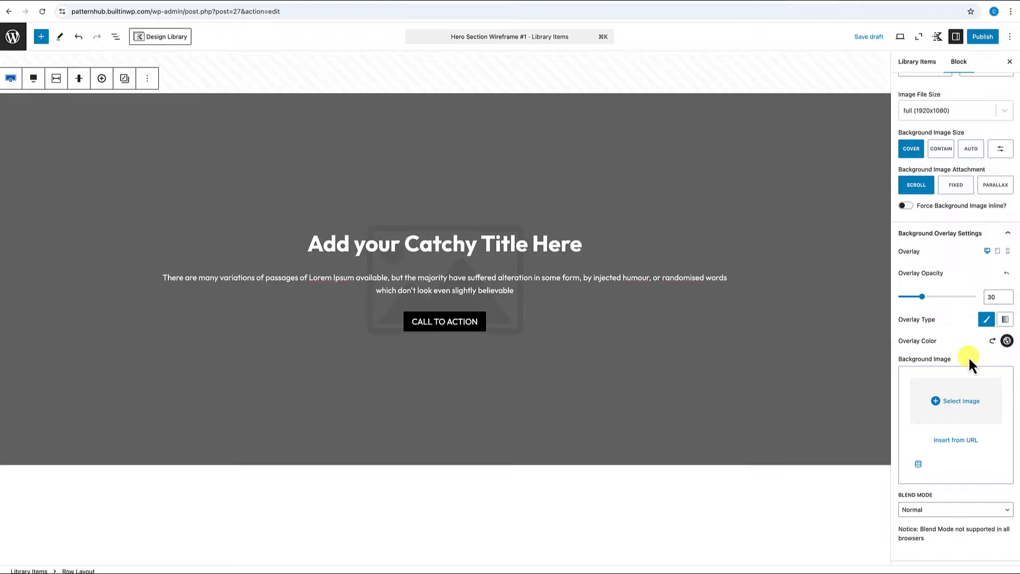
left_click(994, 297)
type("50")
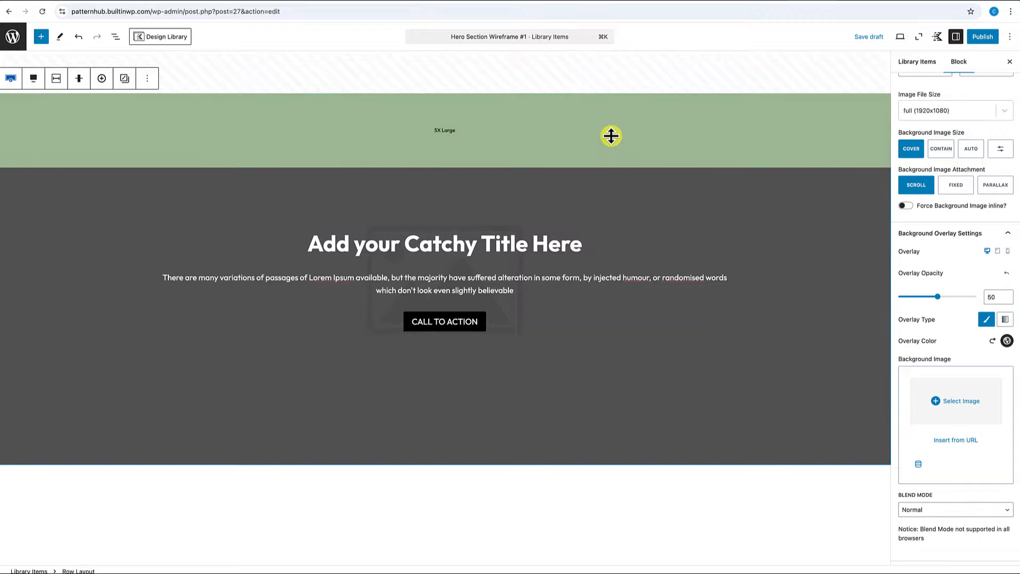
scroll(918, 136, "up", 5)
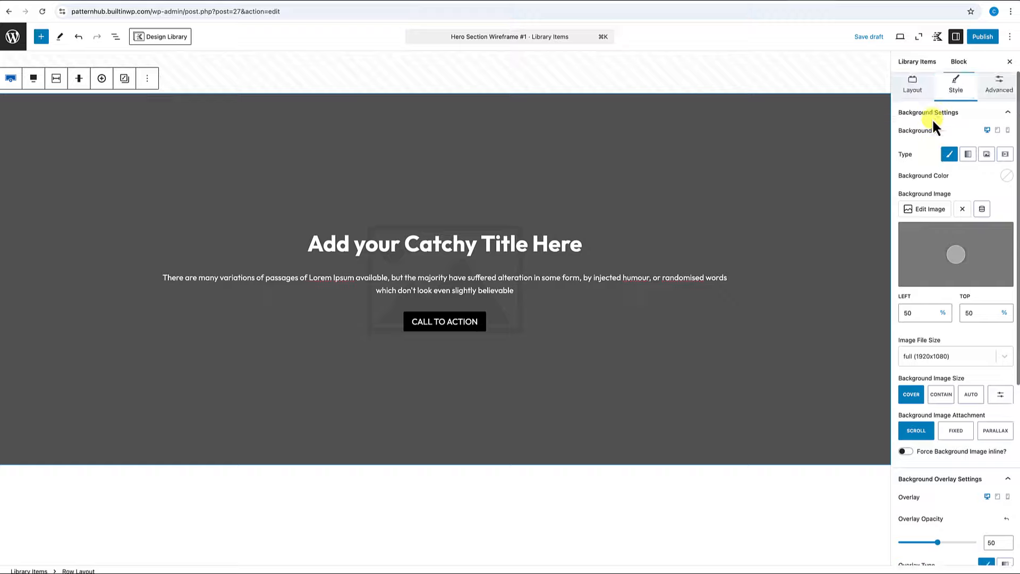
Turn off theme max-width inheritance and set an 800 px custom content max width.
left_click(917, 119)
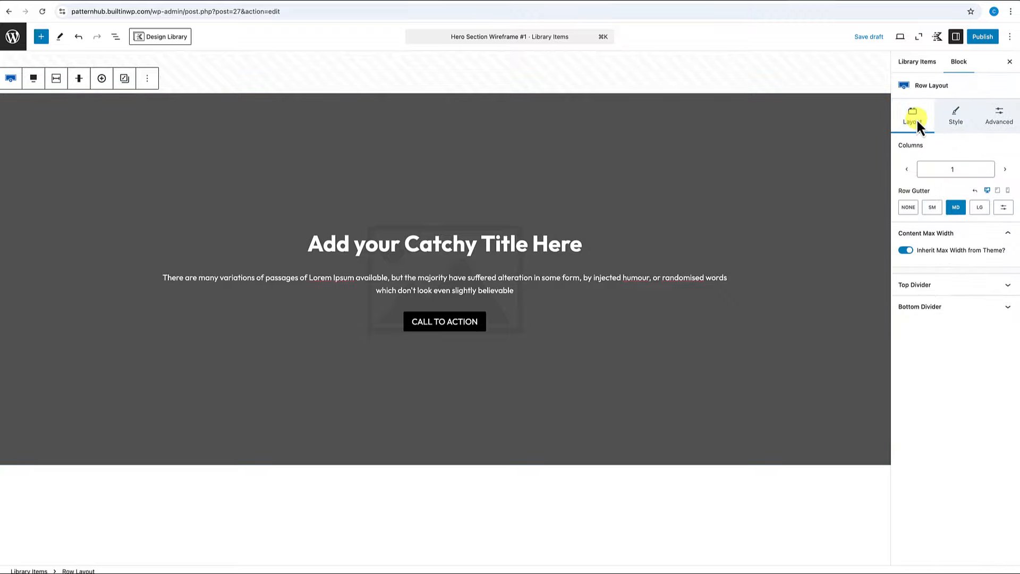
left_click(906, 250)
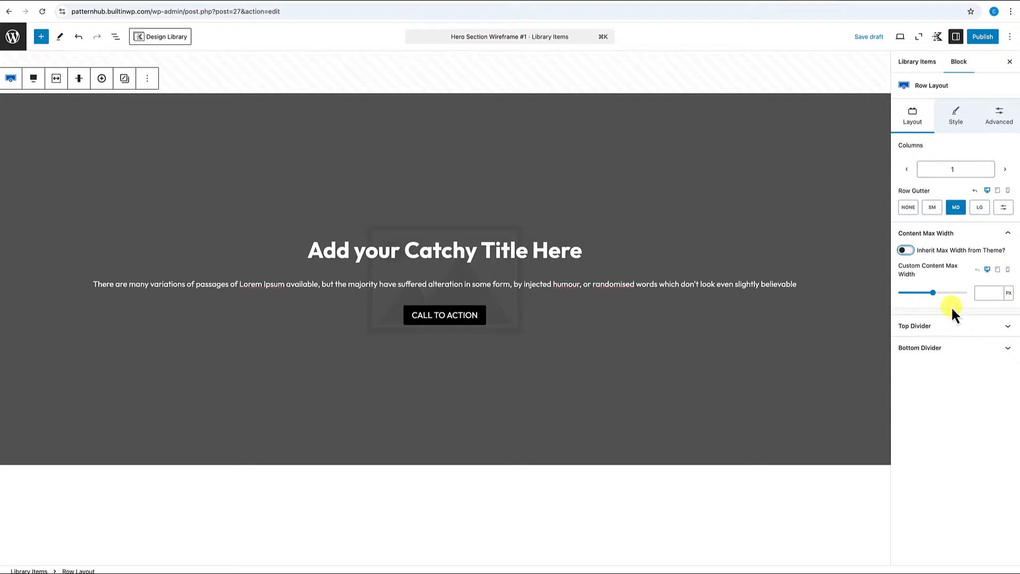
left_click(983, 293)
type("6")
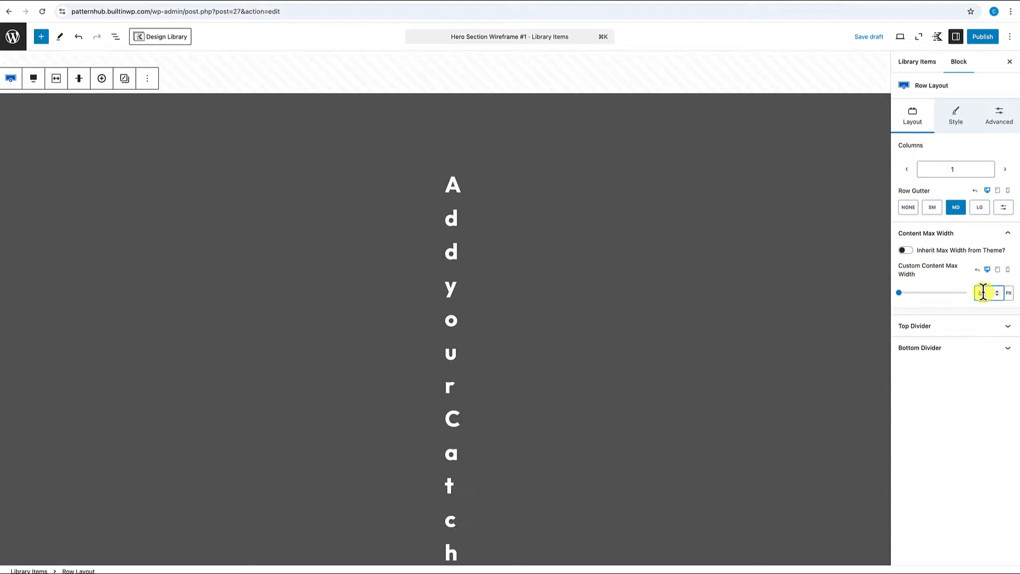
type("00")
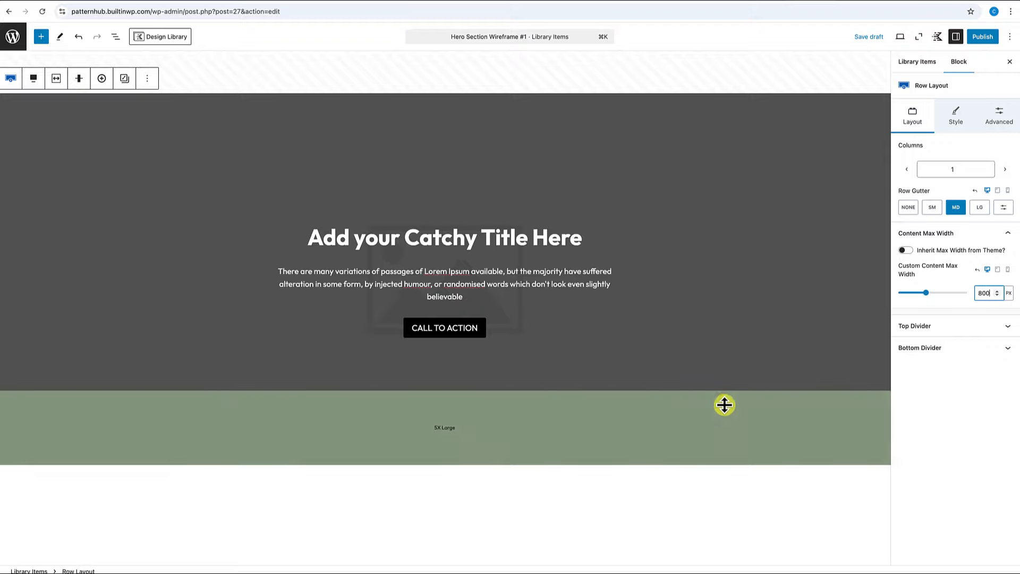
left_click(726, 406)
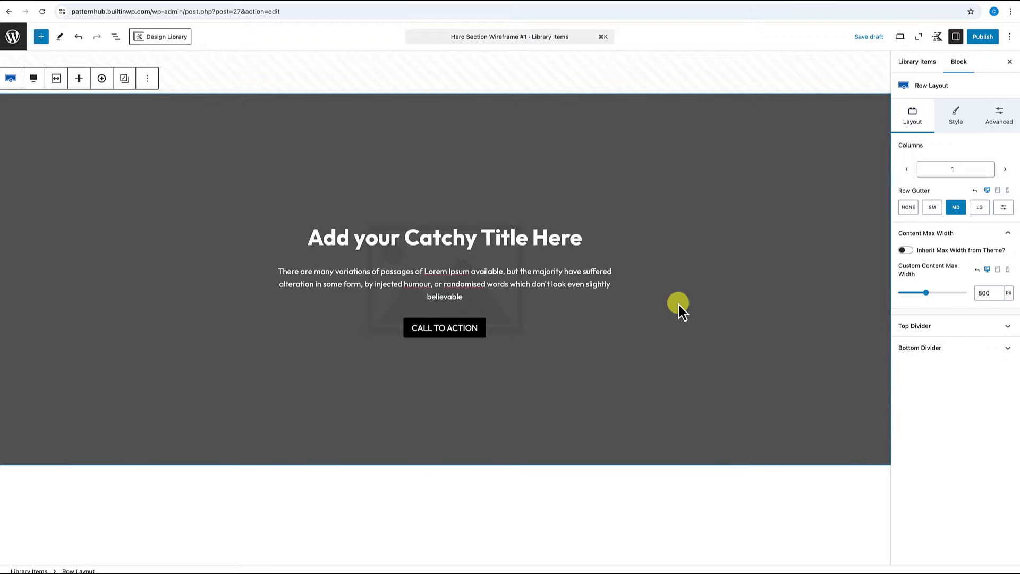
mouse_move(356, 153)
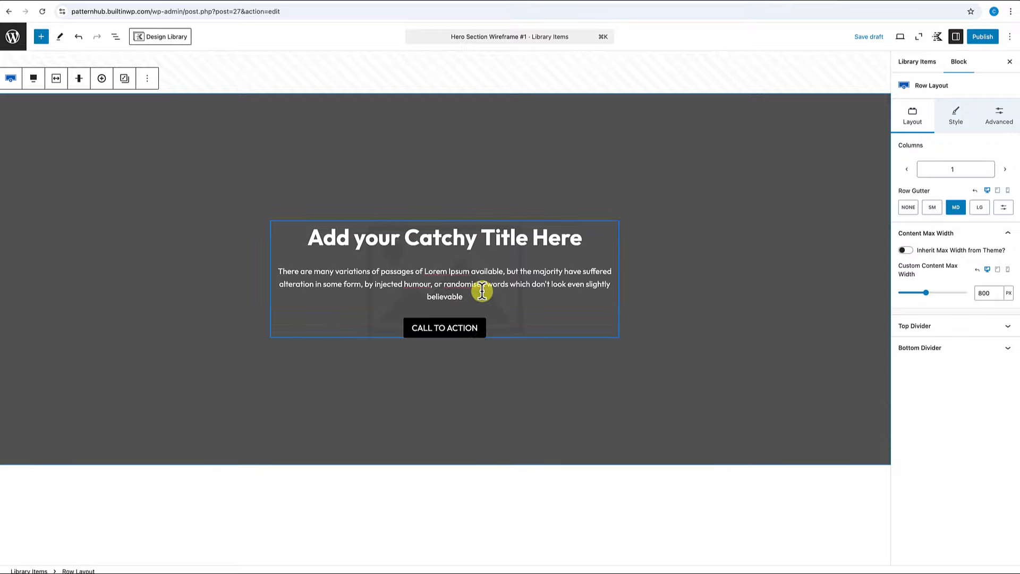
Publish 'Hero Section Wireframe #1', view it live, then exit to the Pattern Library list.
left_click(991, 40)
left_click(992, 39)
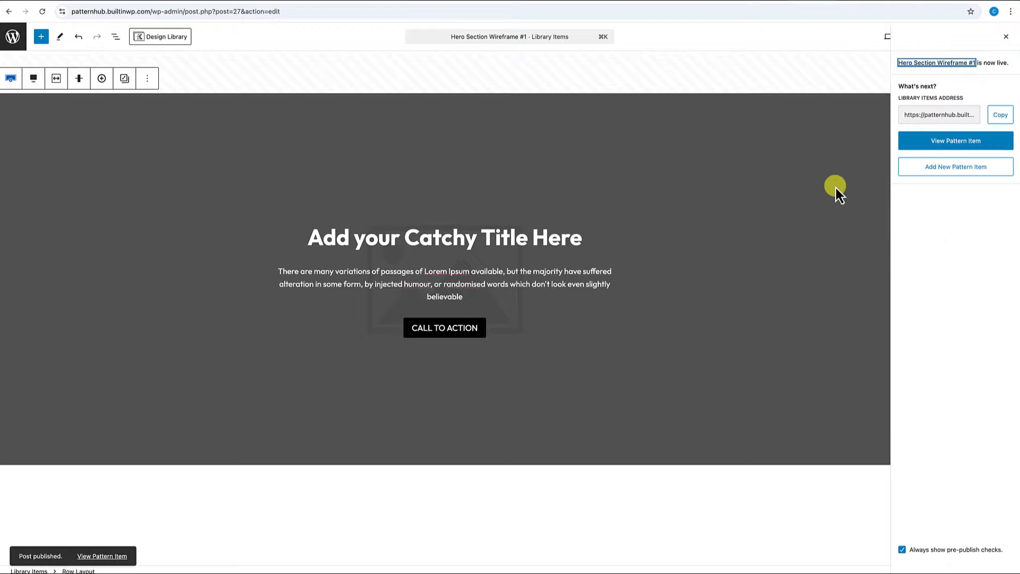
left_click(933, 147)
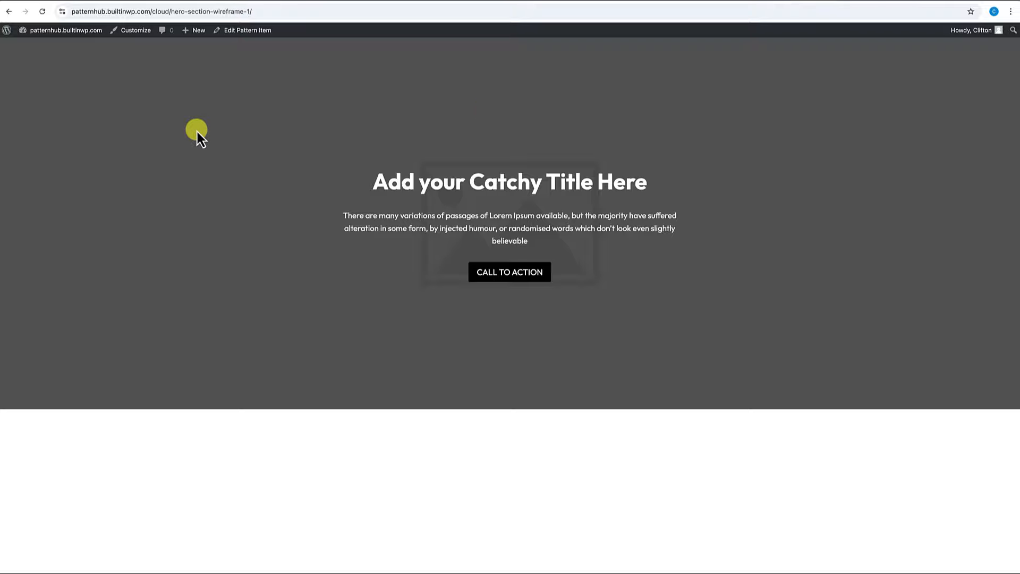
left_click(236, 32)
left_click(11, 43)
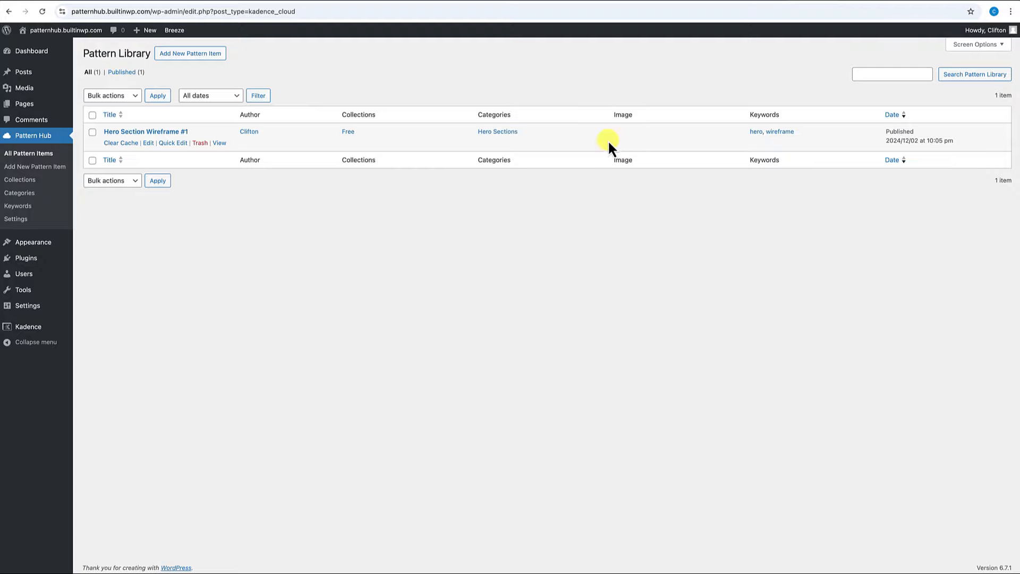
Name the Pattern Hub 'Built In WP Design Library' in its settings.
left_click(27, 219)
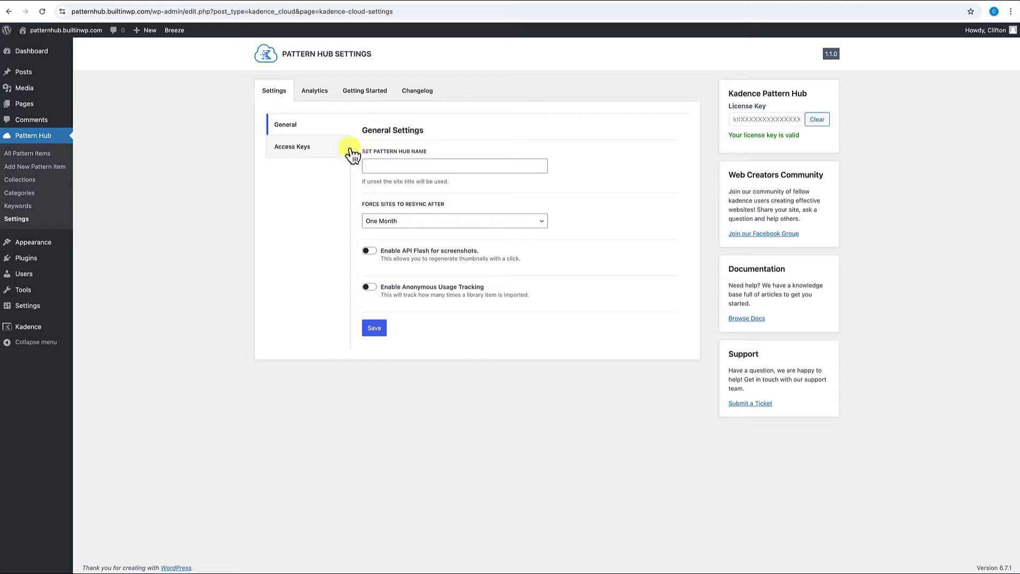
left_click(392, 166)
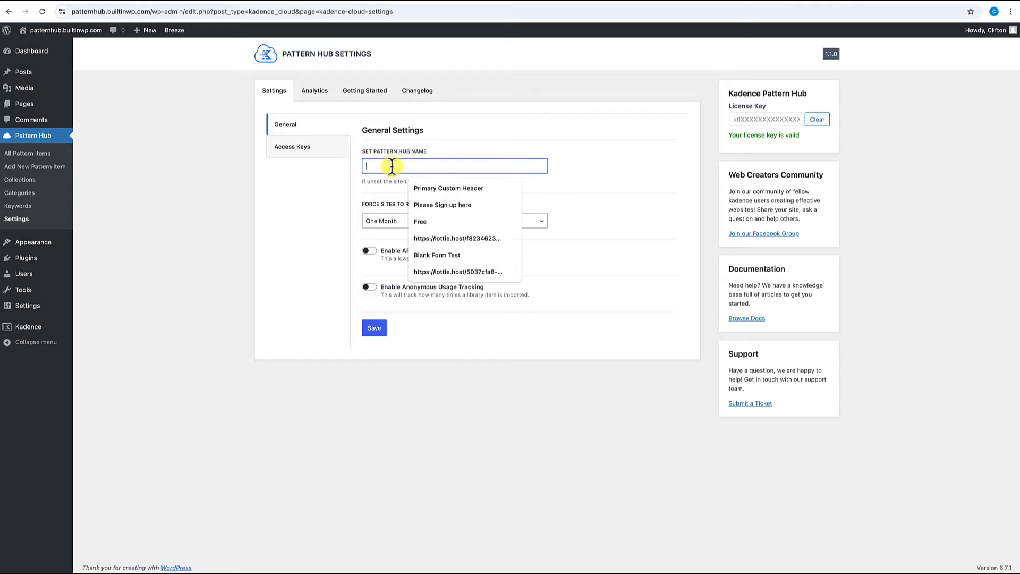
type("Built")
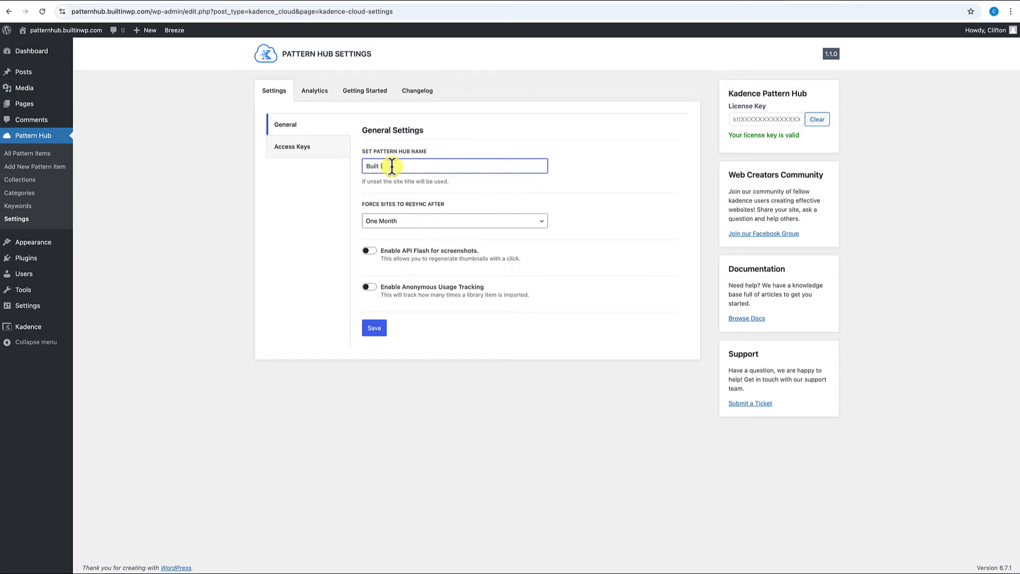
type(" In WP Design Library")
Keep resync at One Month, enable API Flash, and open the API key link.
left_click(420, 220)
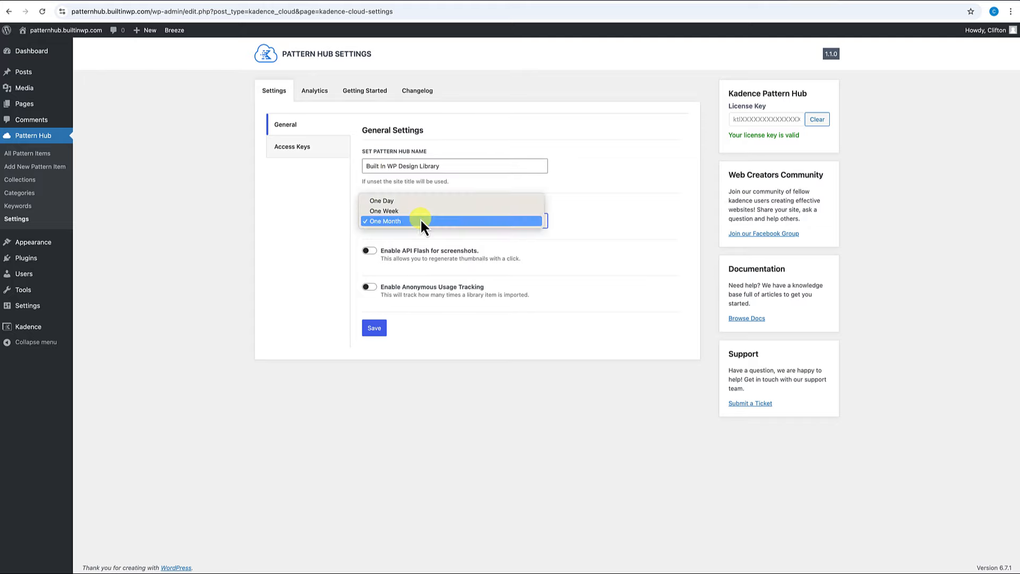
left_click(483, 220)
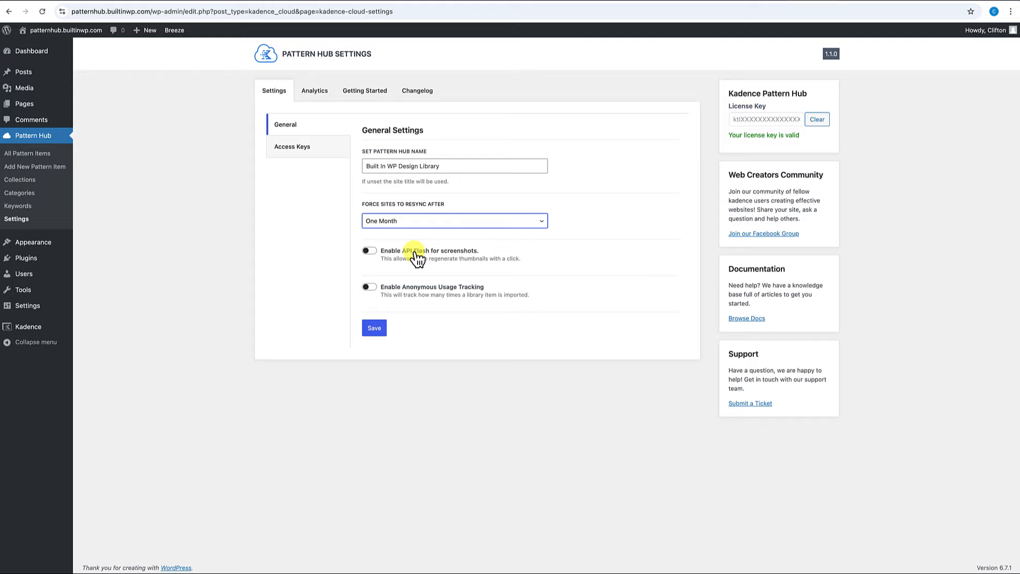
left_click(375, 254)
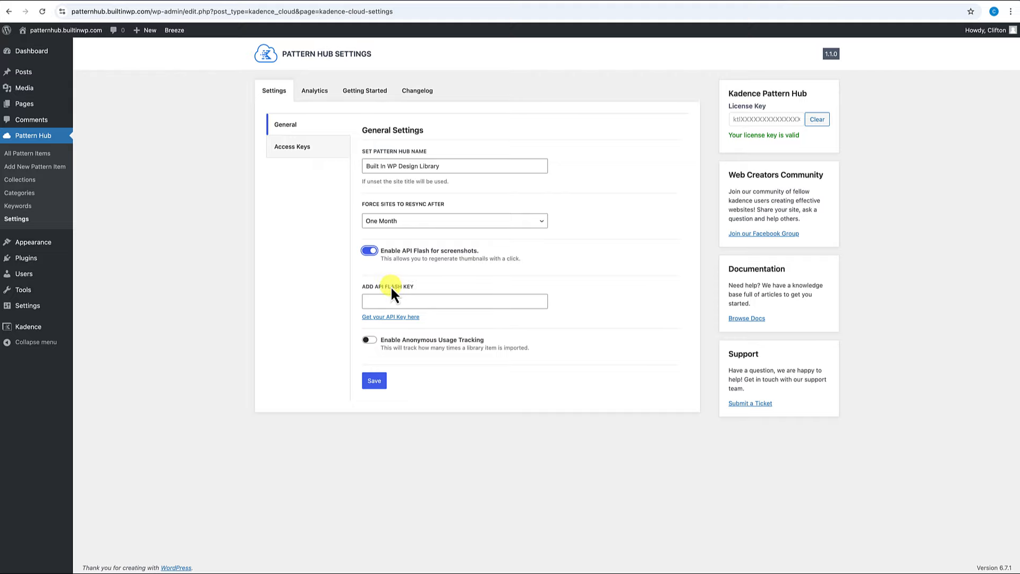
left_click(388, 317)
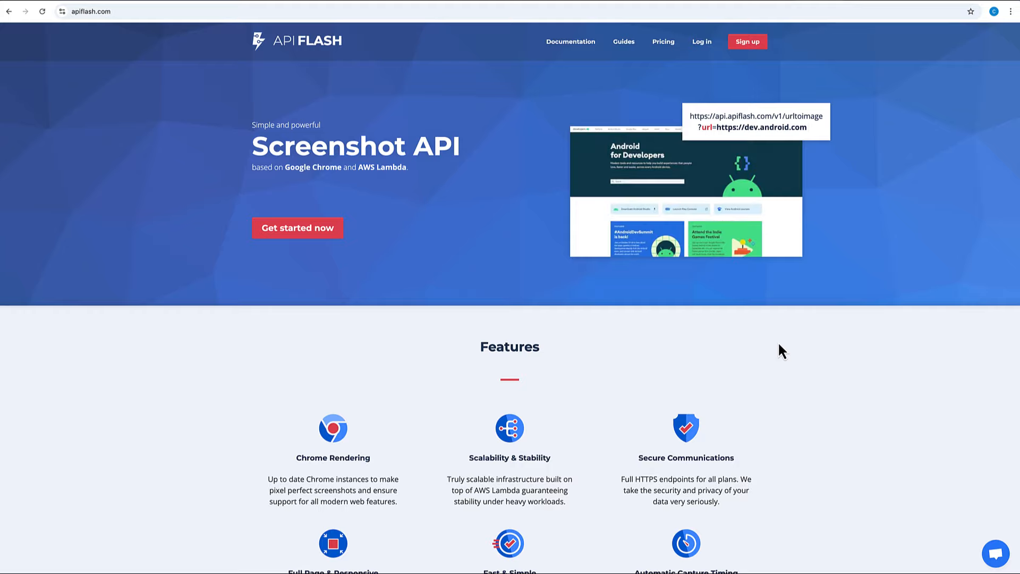
Log in to the API Flash dashboard with the saved account, declining to save the password.
scroll(779, 345, "down", 15)
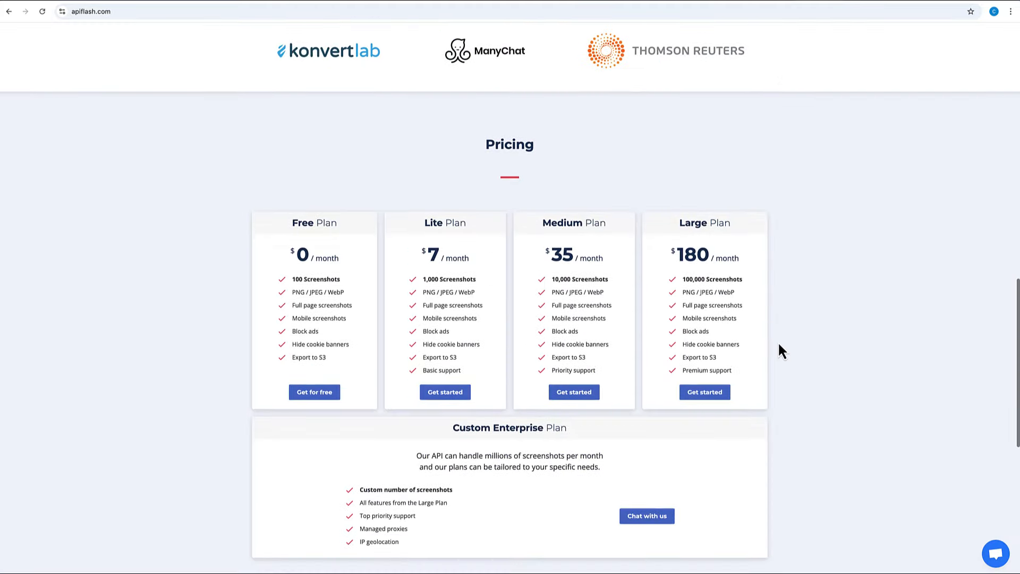
scroll(780, 351, "down", 2)
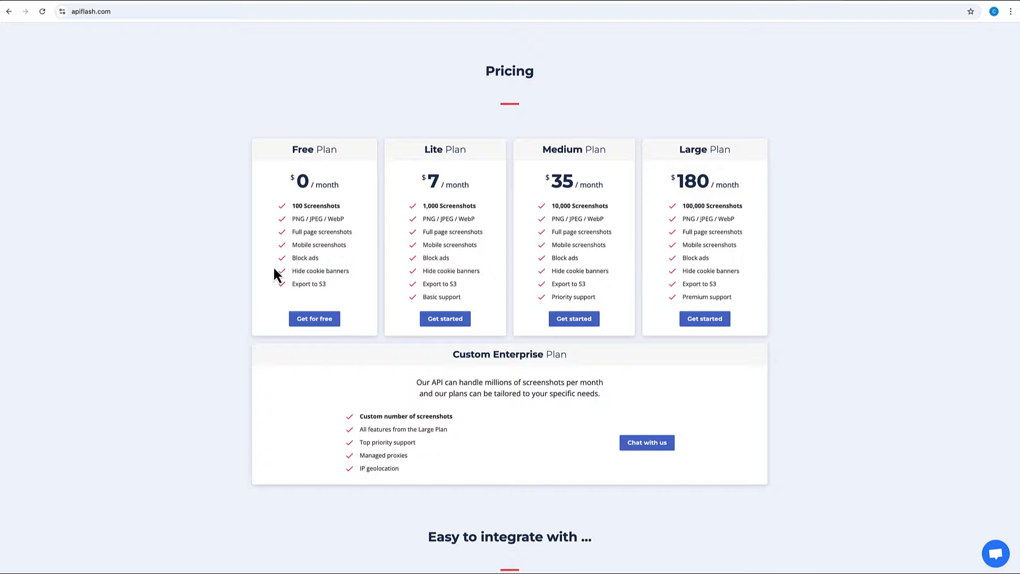
scroll(428, 277, "up", 17)
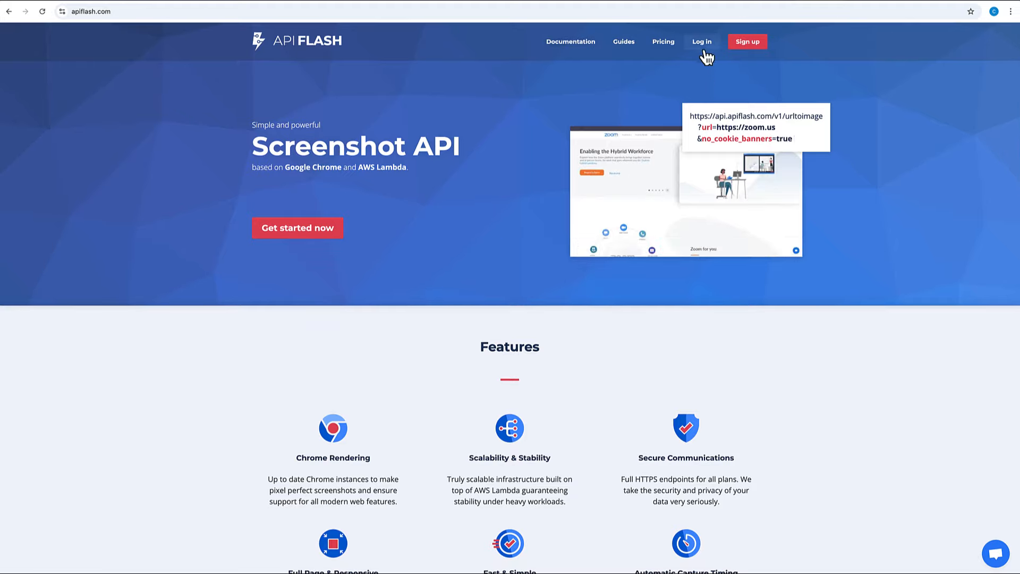
left_click(703, 49)
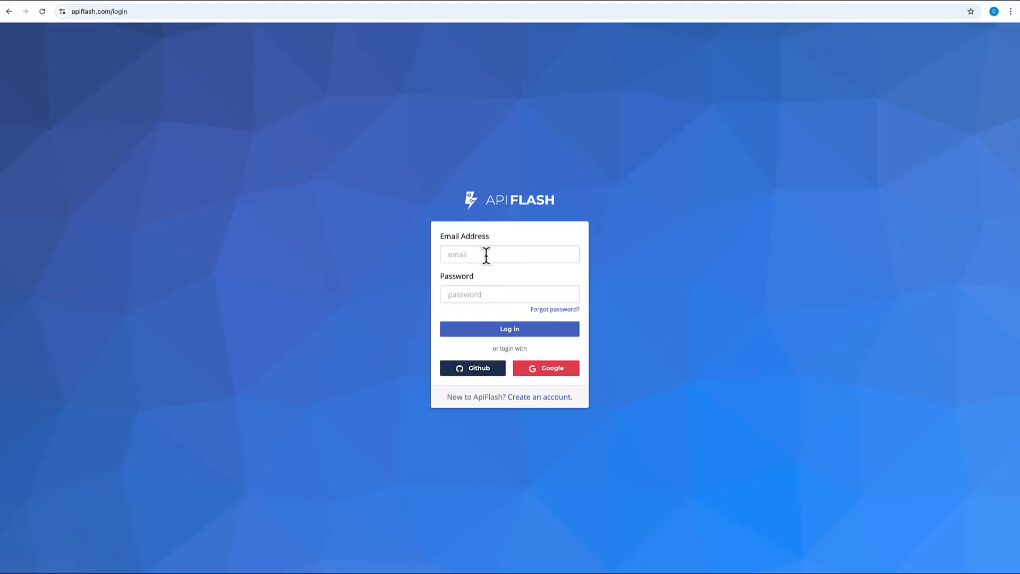
left_click(477, 292)
left_click(510, 329)
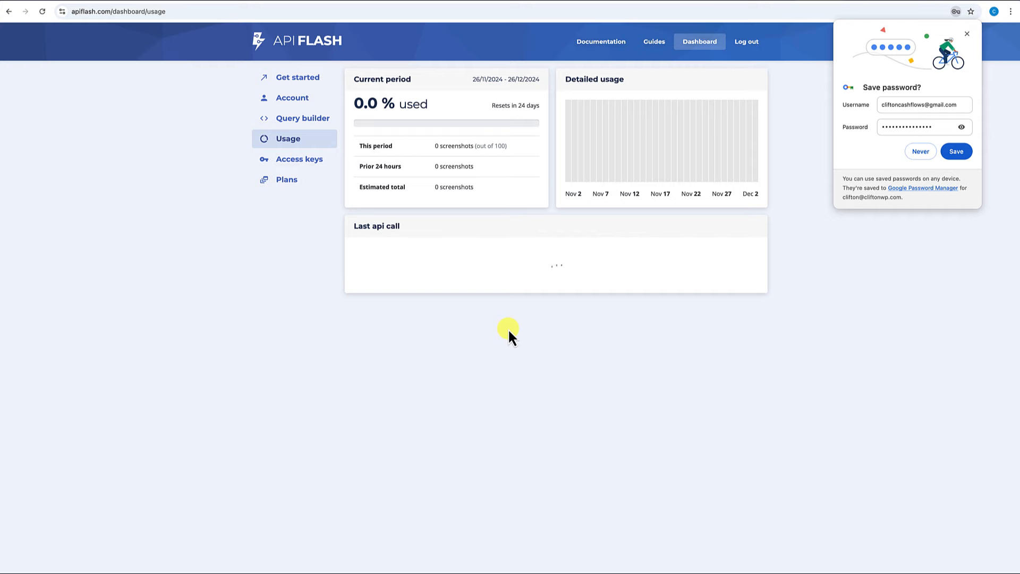
left_click(920, 152)
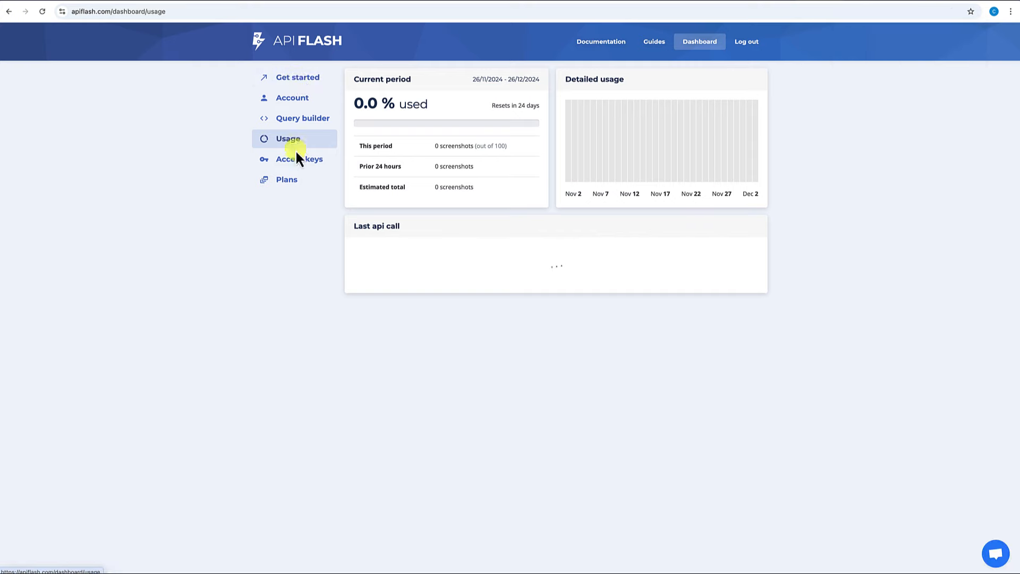
Create a new access key, copy a key, and return to the Pattern Hub settings.
left_click(295, 169)
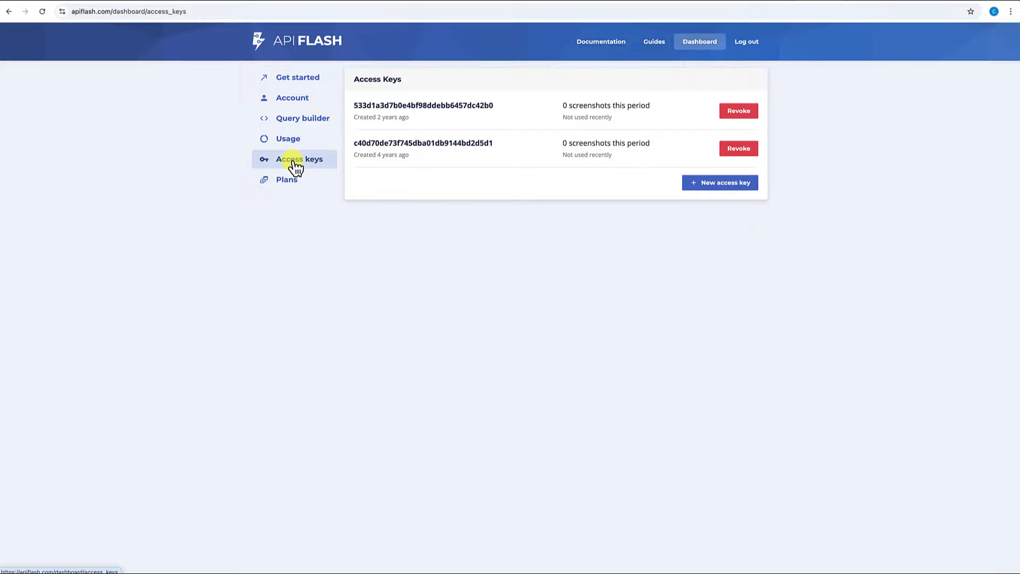
left_click(714, 192)
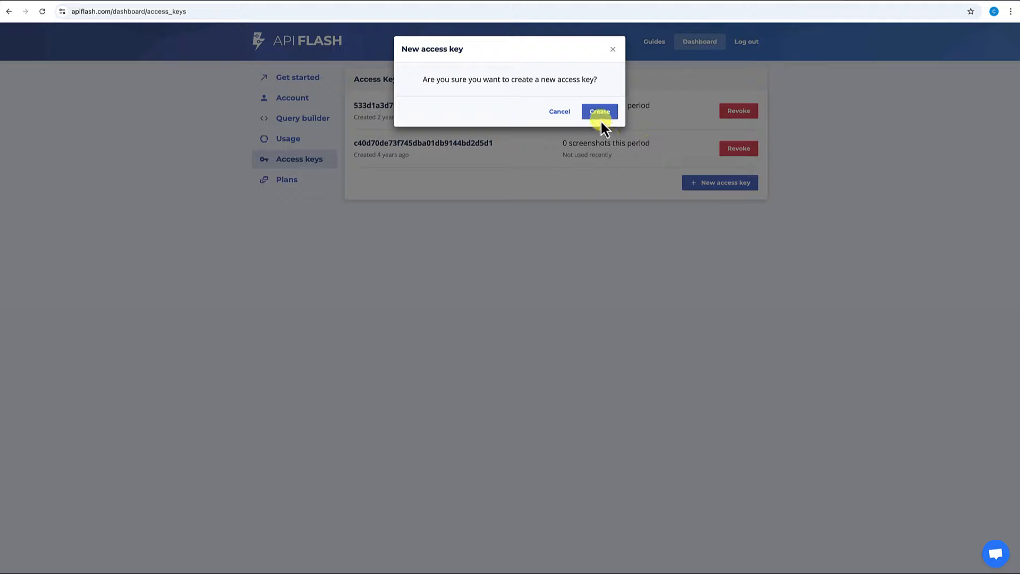
left_click(601, 118)
double_click(495, 181)
key("ctrl+c")
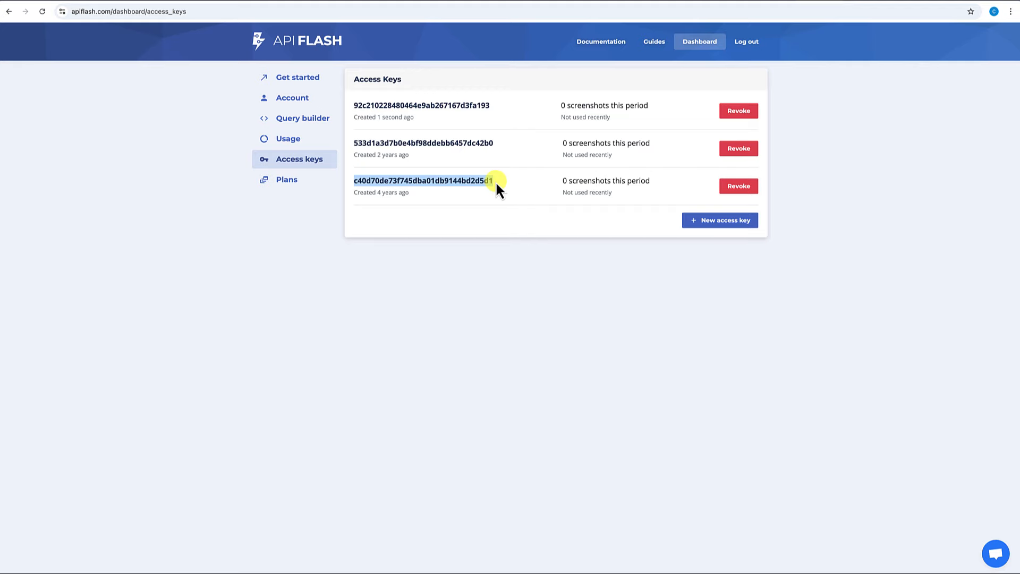
left_click(776, 3)
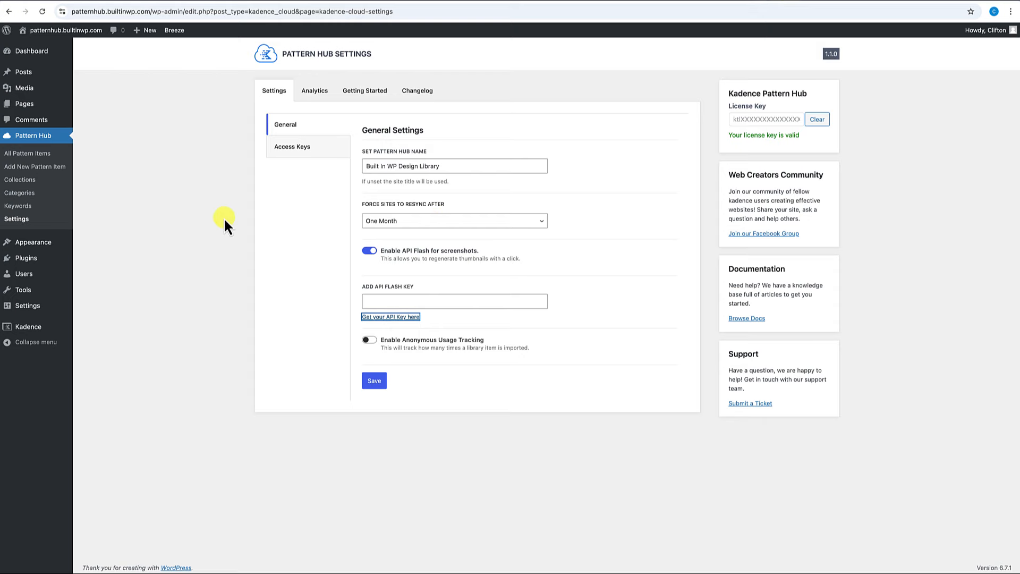
Paste the copied key into Add API Flash Key, save, and open All Pattern Items.
left_click(403, 301)
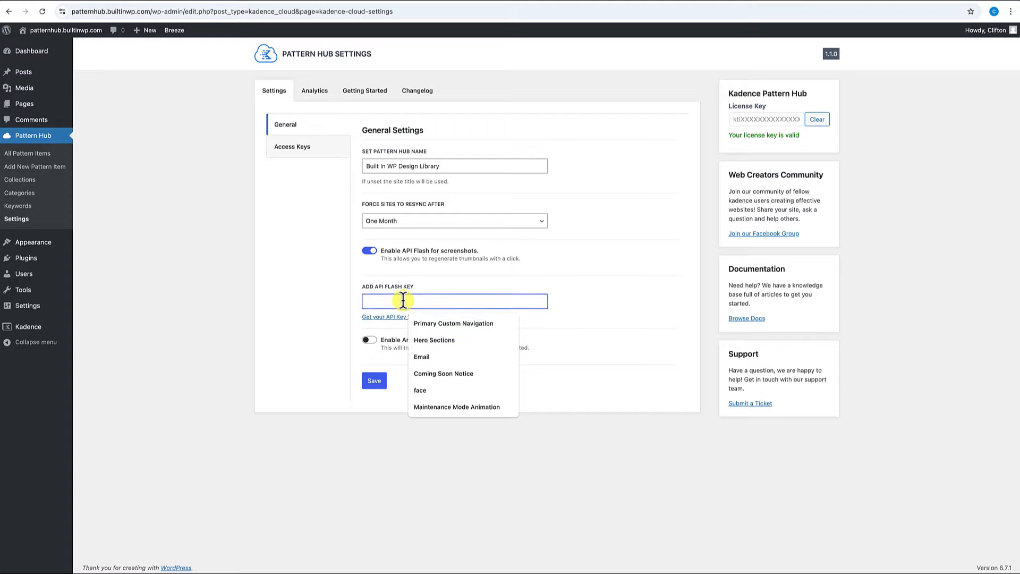
key("ctrl+v")
left_click(375, 381)
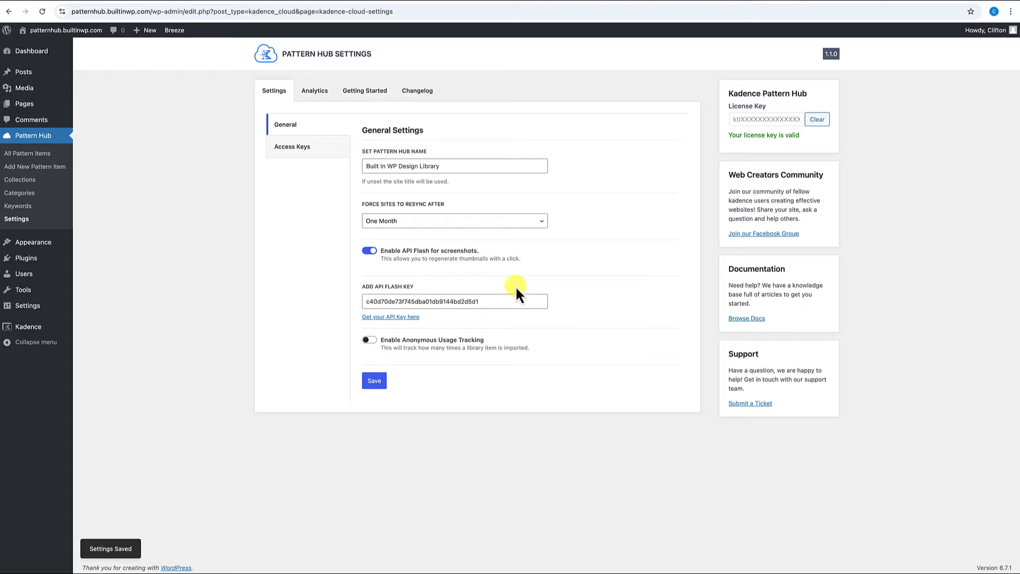
left_click(33, 154)
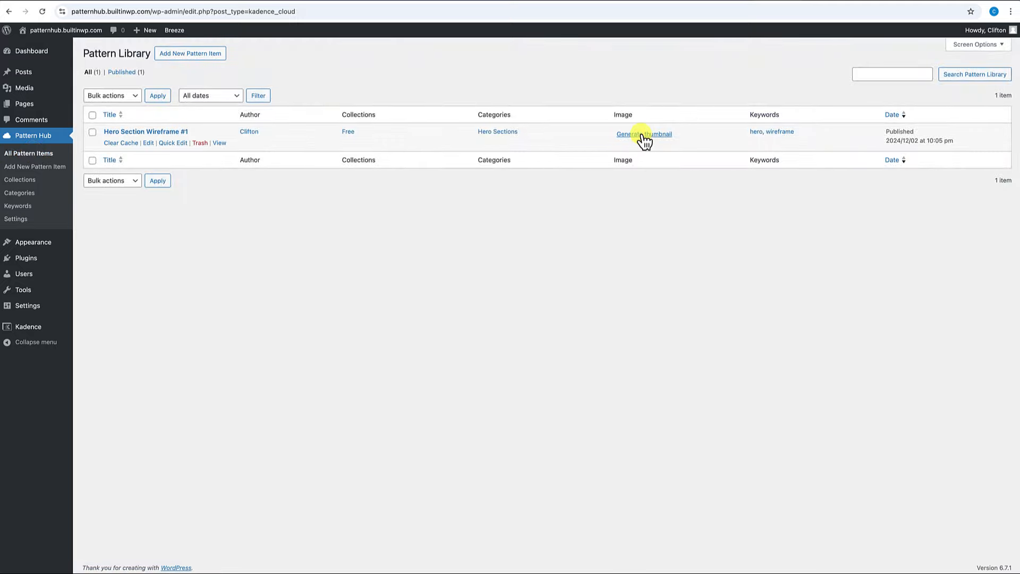
Generate the Hero Section Wireframe #1 thumbnail and scroll the Pattern Library list to check the screenshots.
left_click(642, 134)
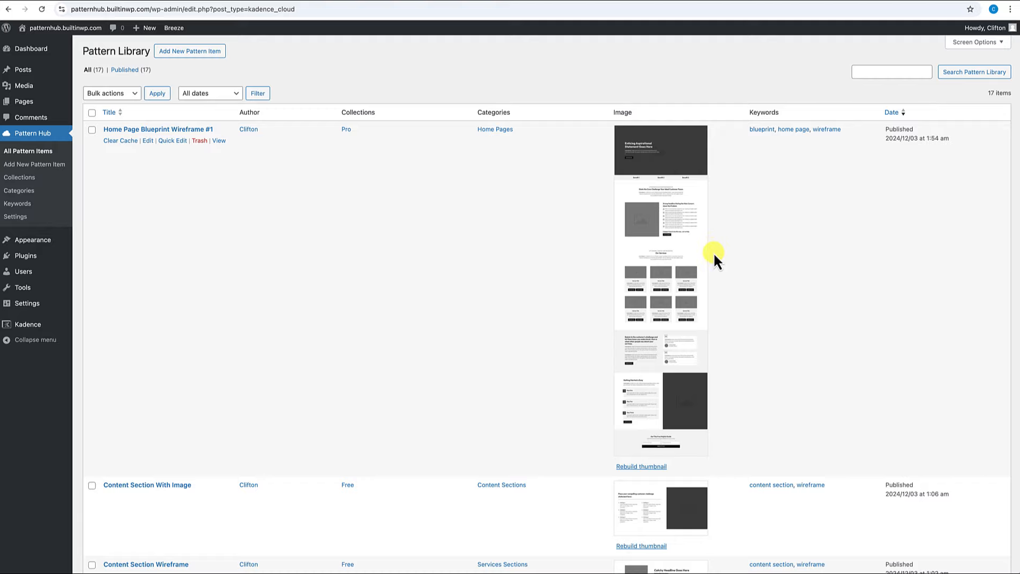
scroll(714, 255, "down", 6)
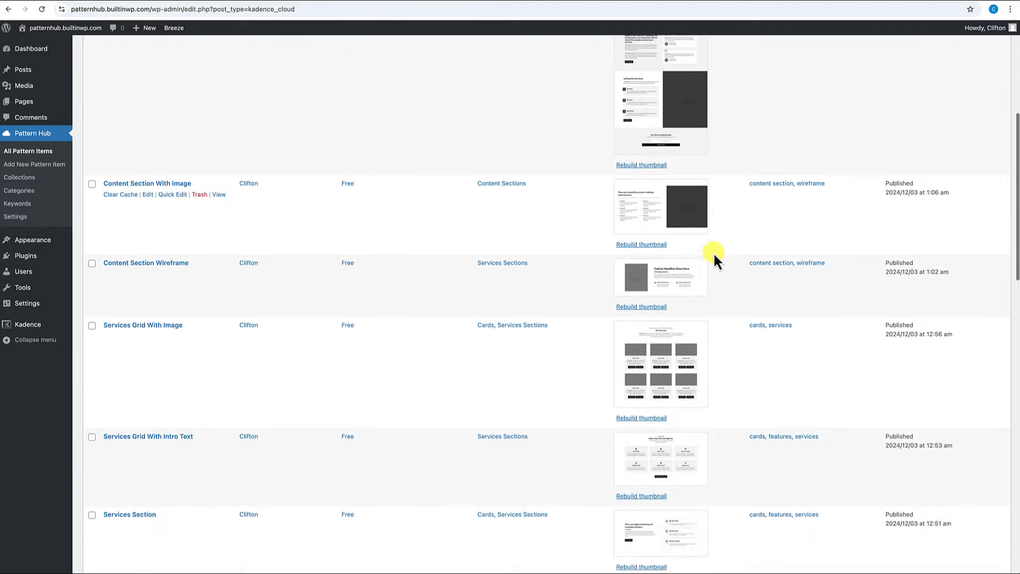
scroll(714, 255, "down", 6)
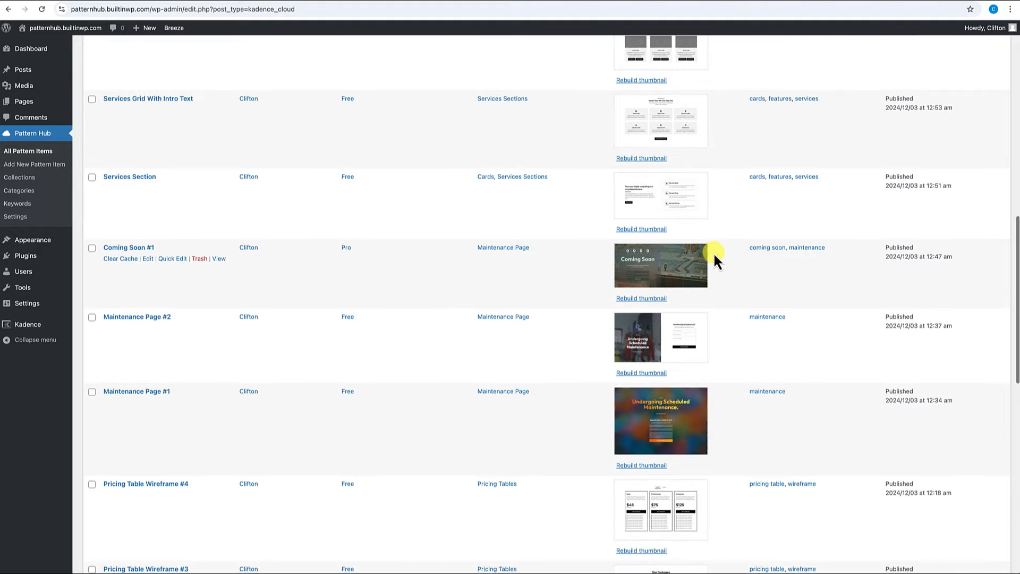
scroll(714, 257, "down", 7)
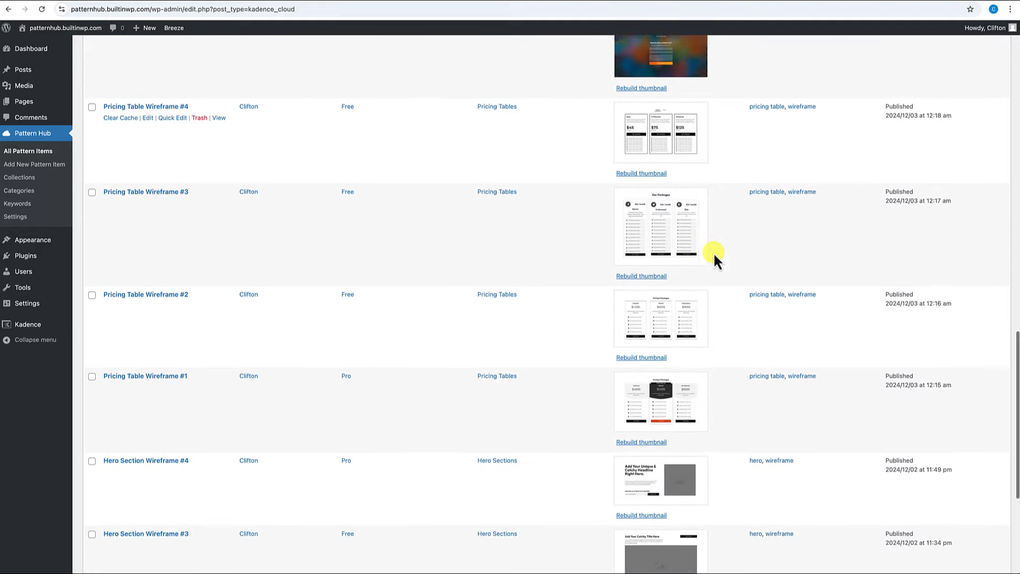
scroll(714, 256, "down", 5)
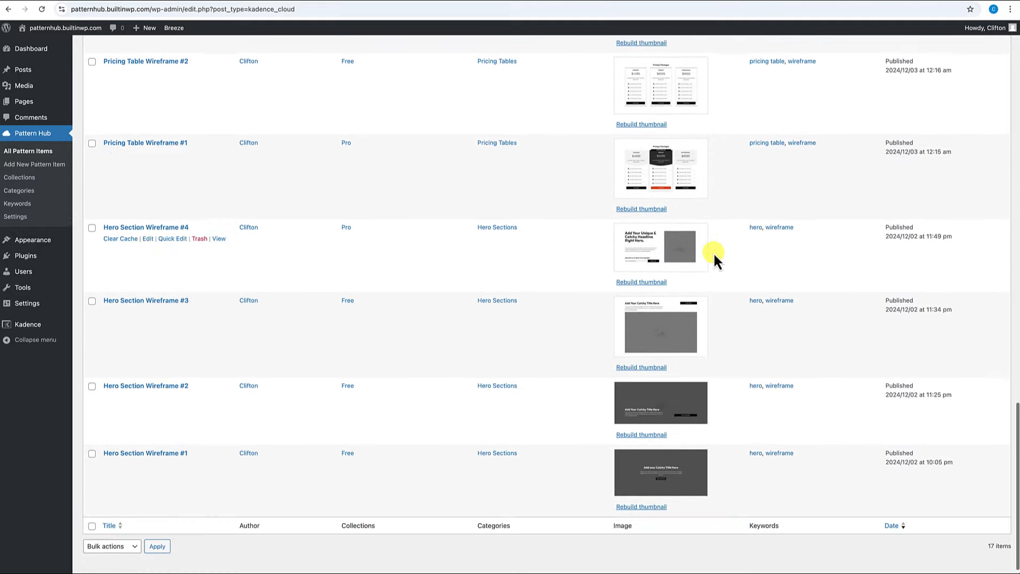
scroll(714, 257, "up", 4)
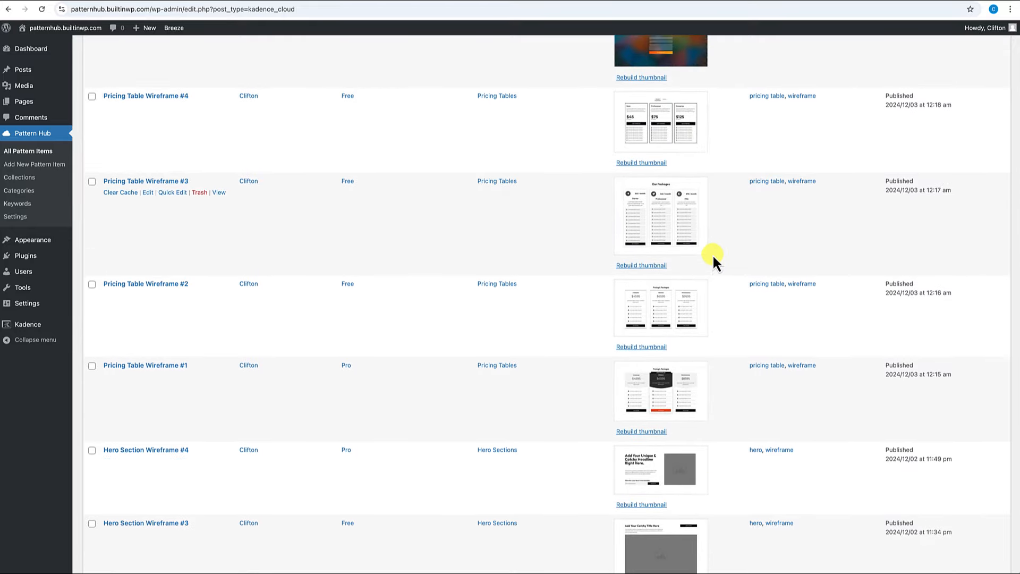
scroll(713, 257, "up", 15)
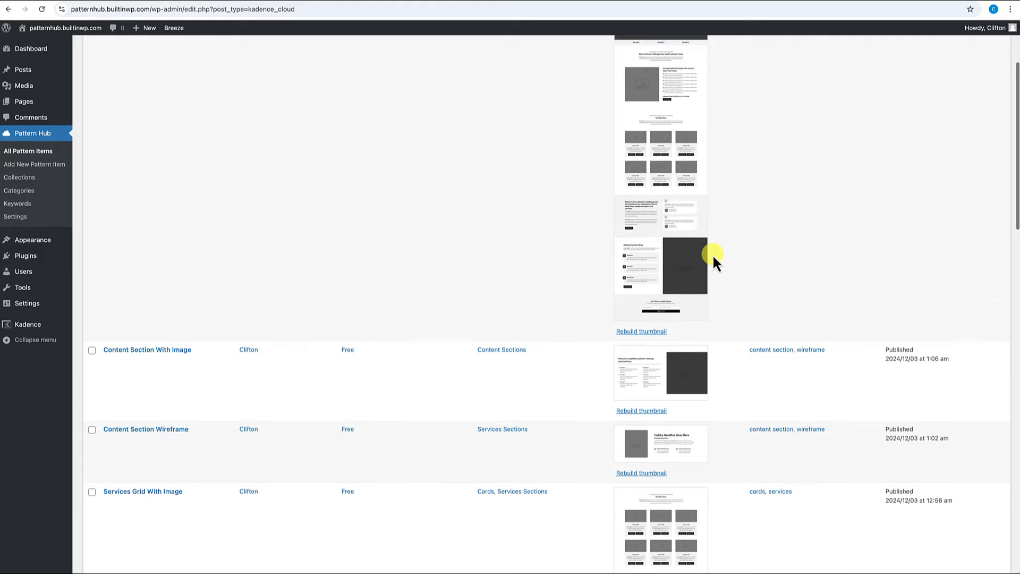
scroll(712, 260, "up", 3)
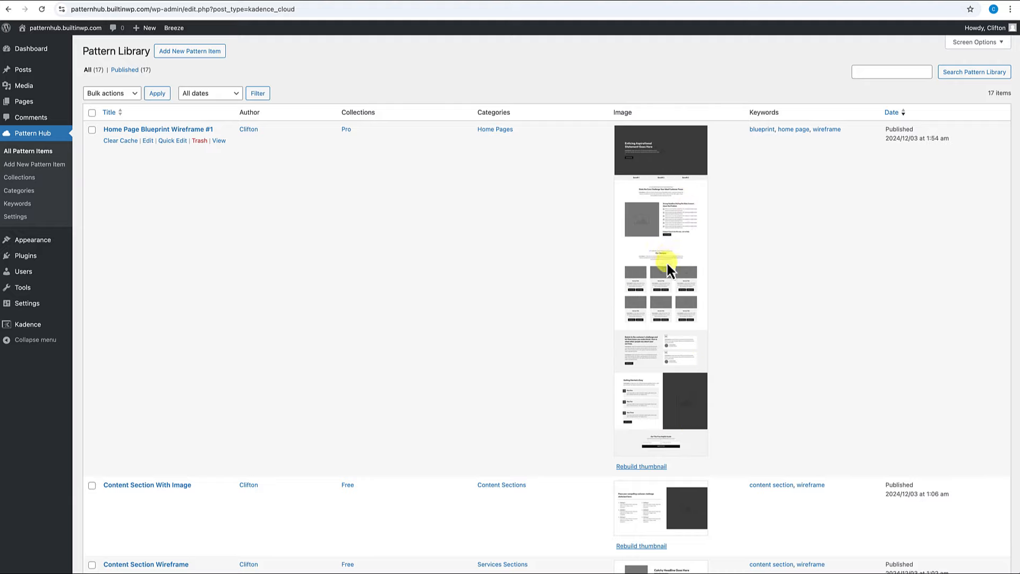
scroll(667, 265, "down", 5)
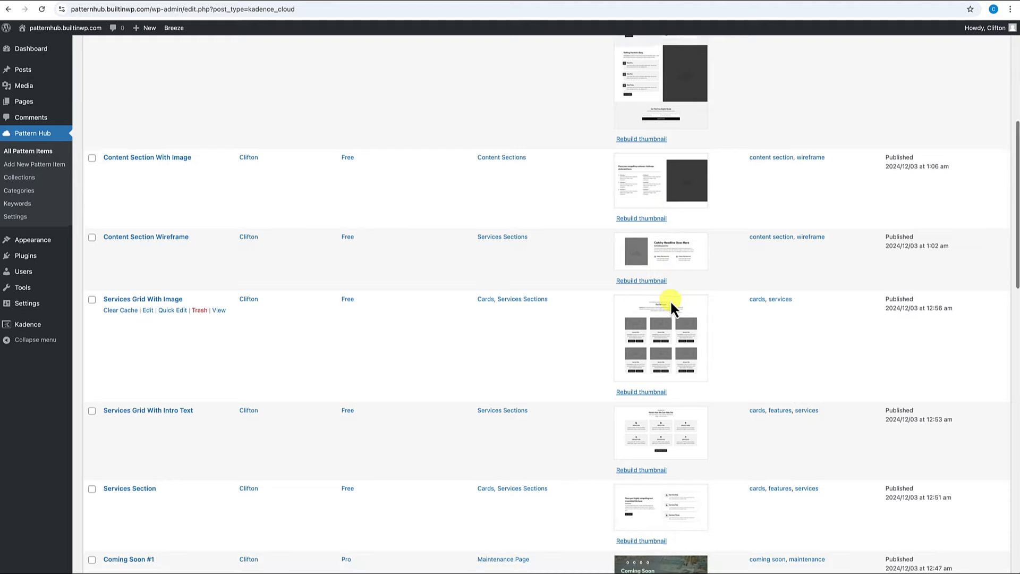
scroll(671, 300, "down", 5)
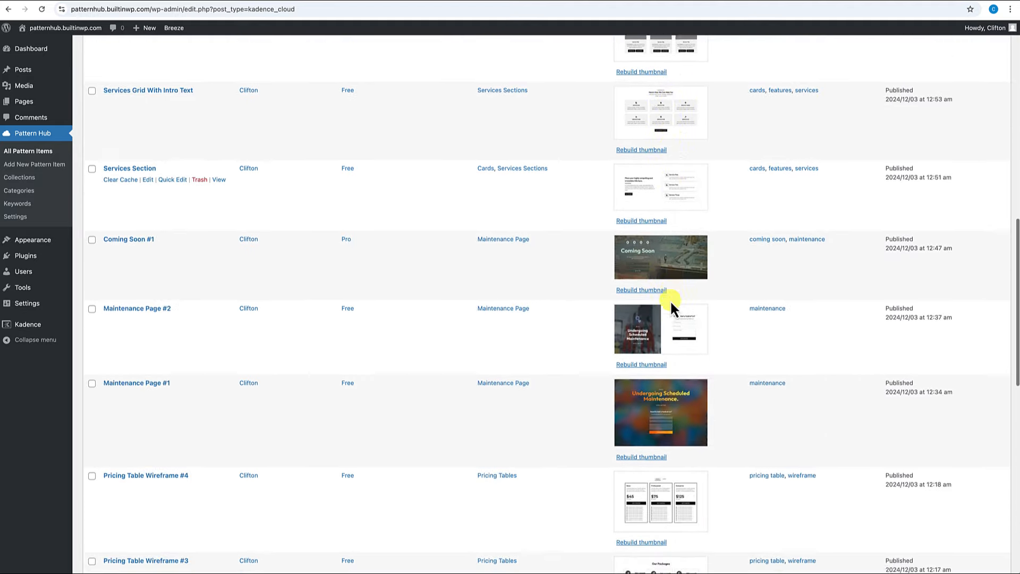
scroll(671, 300, "down", 2)
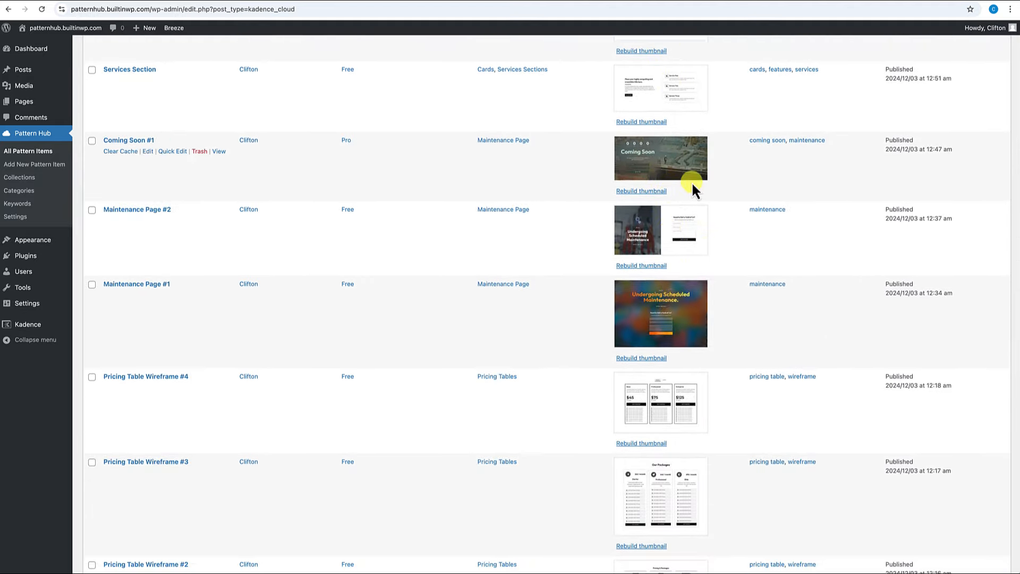
scroll(683, 346, "down", 2)
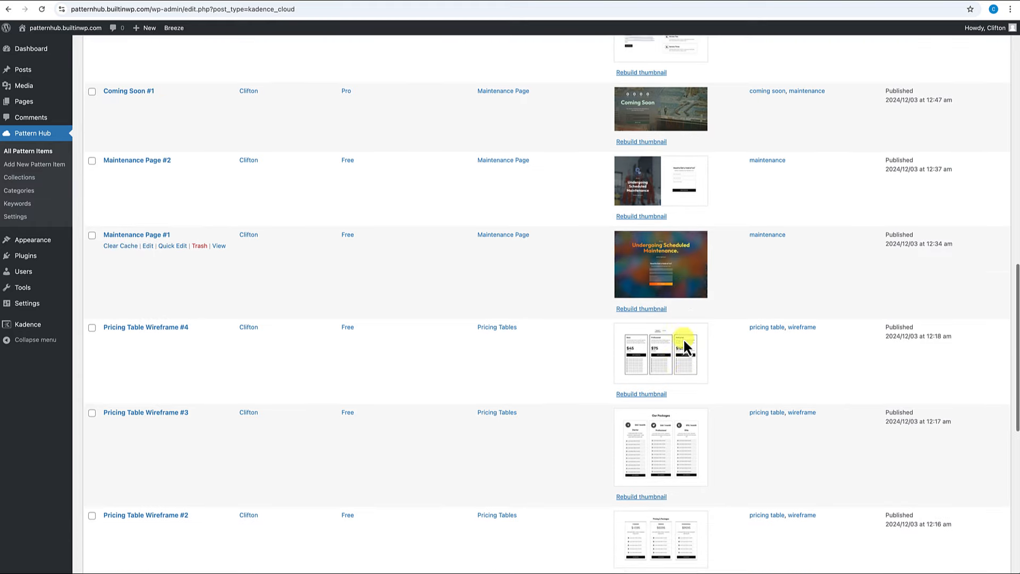
scroll(674, 378, "down", 3)
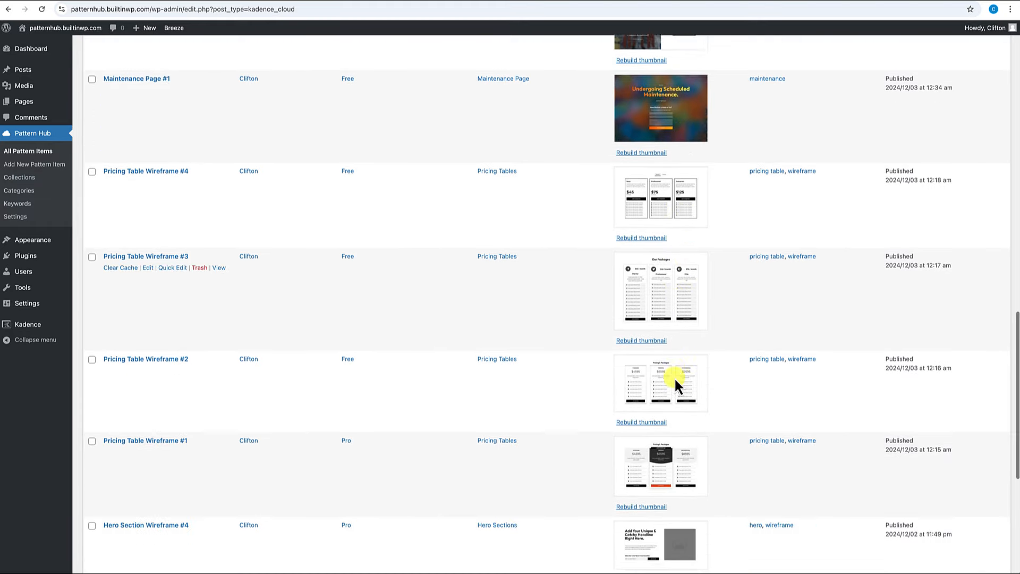
scroll(676, 378, "up", 10)
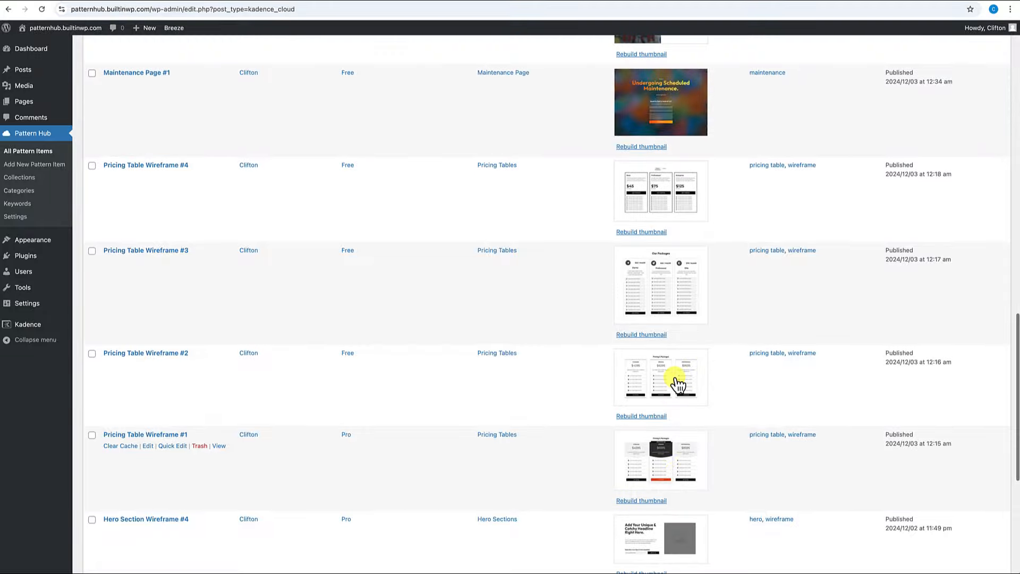
scroll(674, 377, "up", 5)
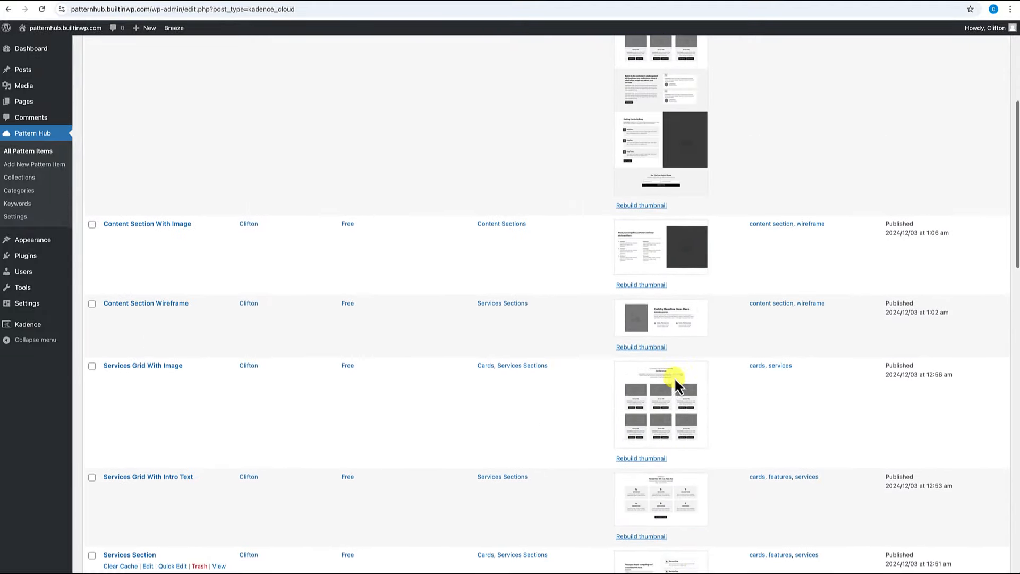
scroll(675, 379, "up", 3)
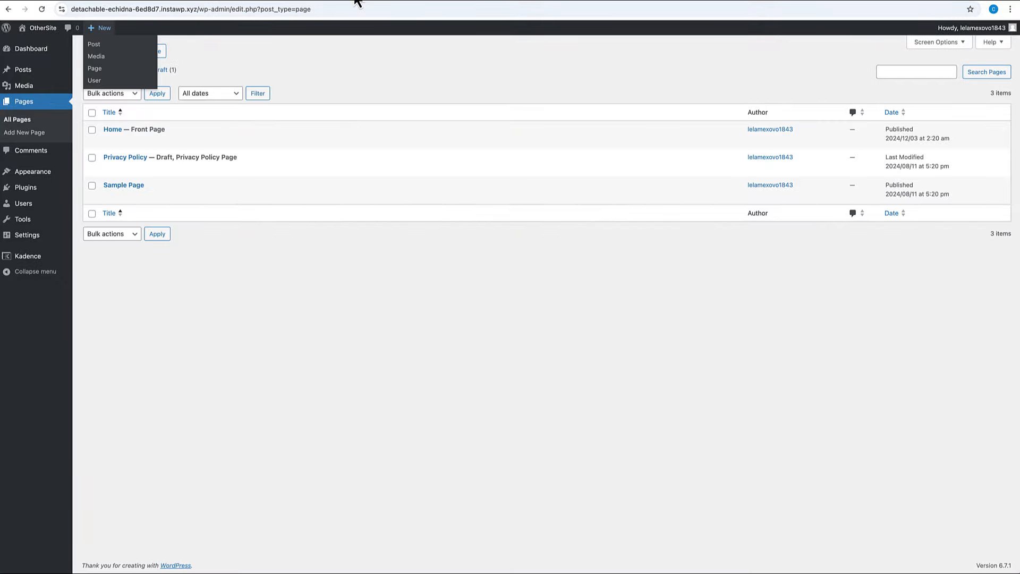
Go to OtherSite's front page and open its empty Home page in the block editor.
left_click(41, 29)
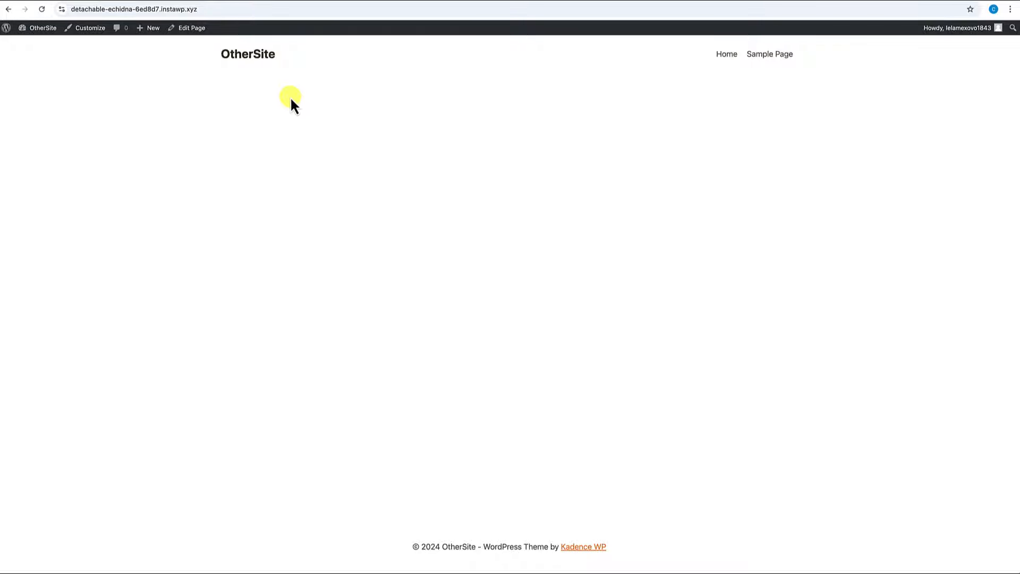
left_click(194, 34)
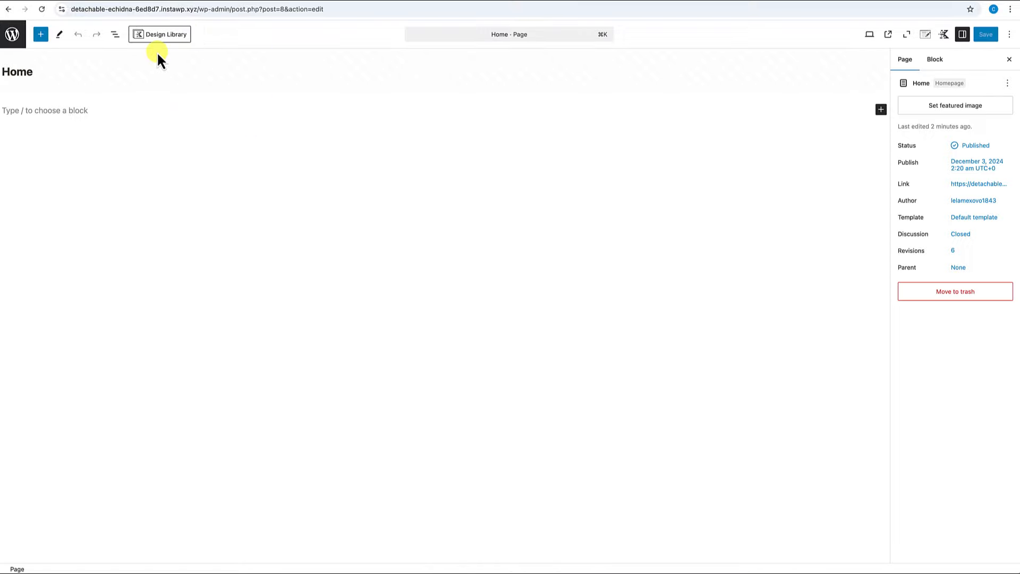
Open the Kadence Design Library's connect-library (+) form, then return to the Pattern Hub tab.
left_click(164, 36)
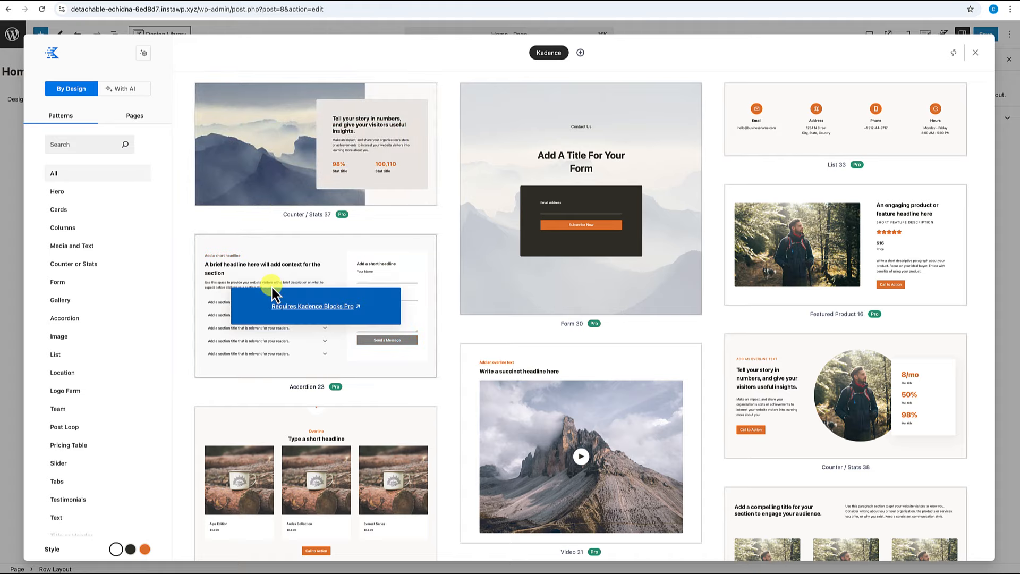
scroll(273, 286, "down", 20)
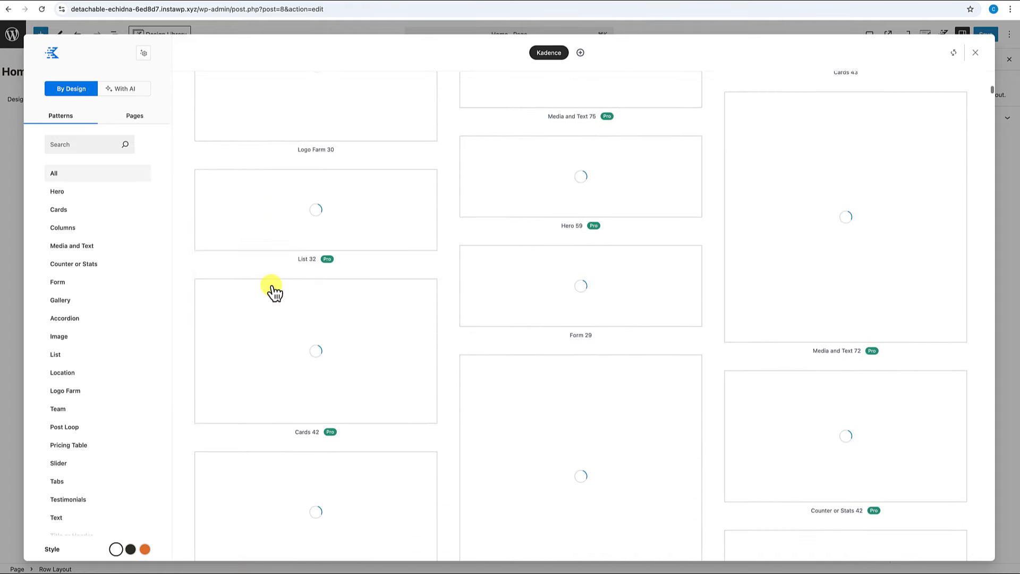
scroll(272, 287, "down", 2)
scroll(273, 287, "up", 15)
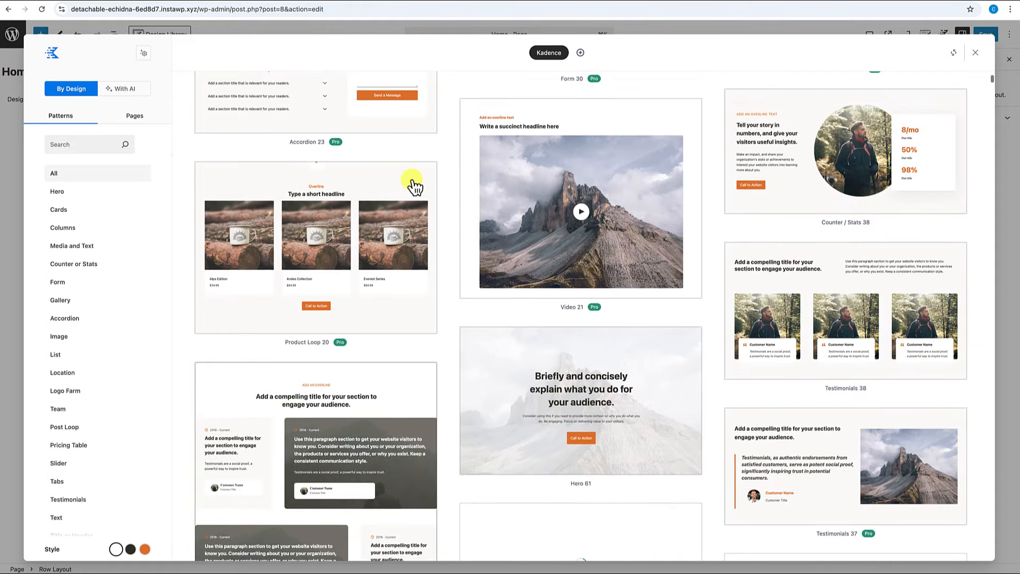
left_click(581, 53)
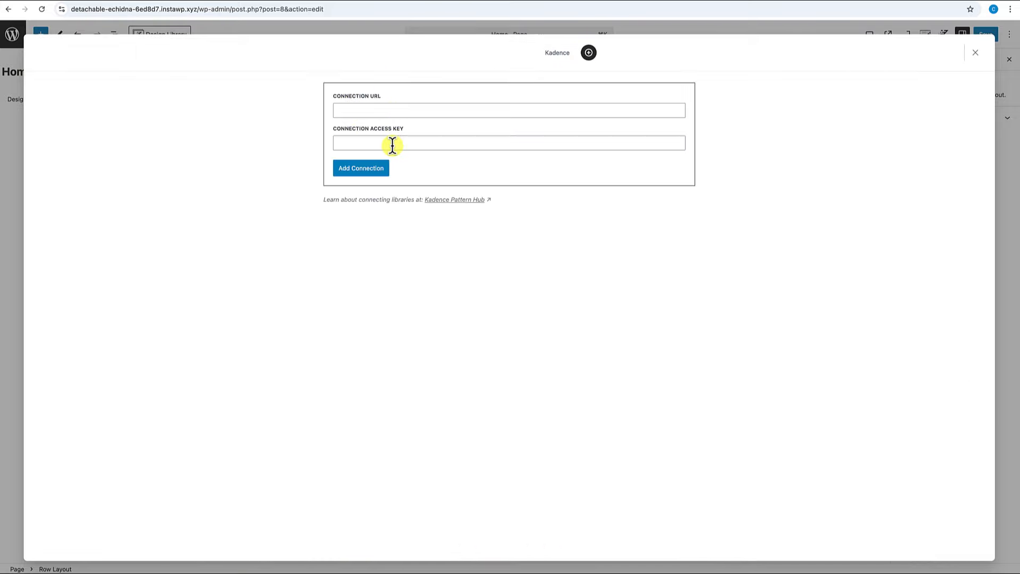
left_click(397, 4)
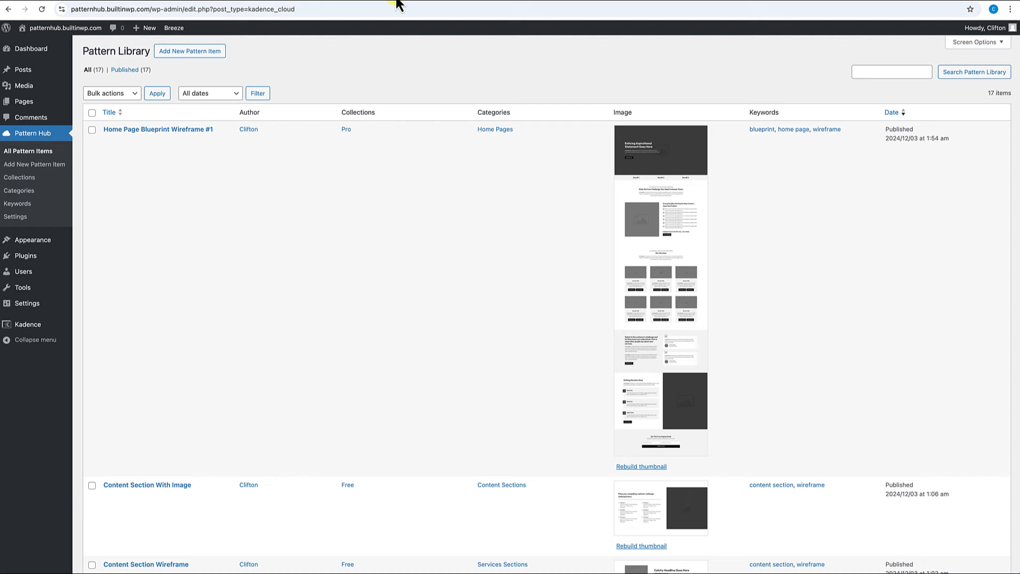
Copy the Connection URL from Pattern Hub's Access Keys settings into the editor's Connection URL field.
left_click(29, 217)
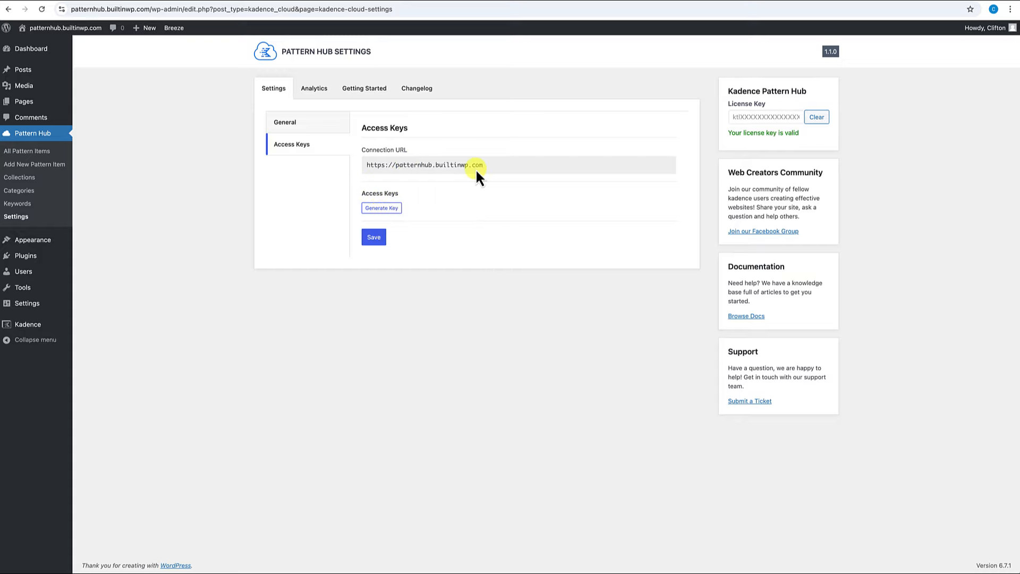
left_click_drag(486, 168, 361, 162)
key("super+c")
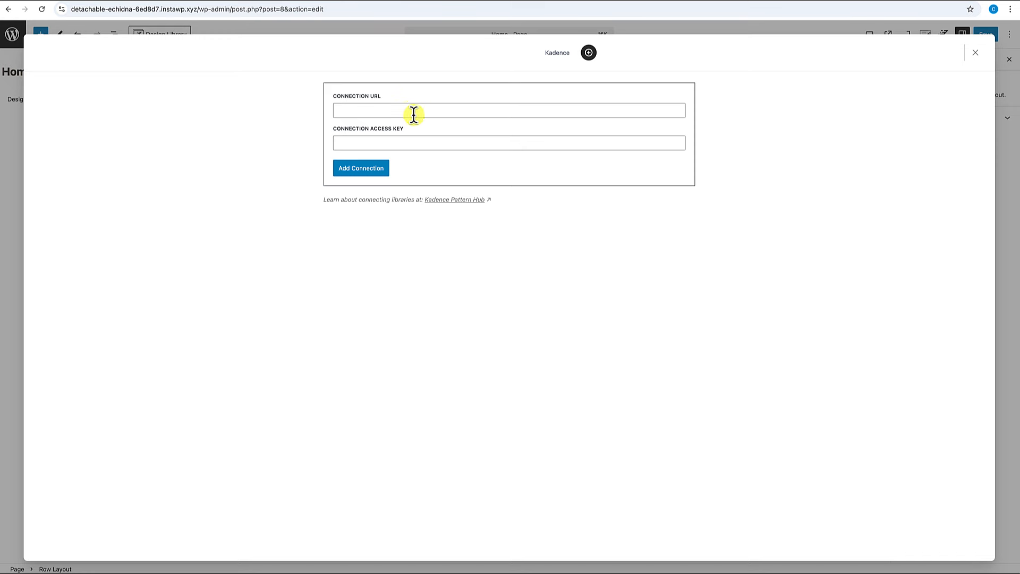
left_click(409, 110)
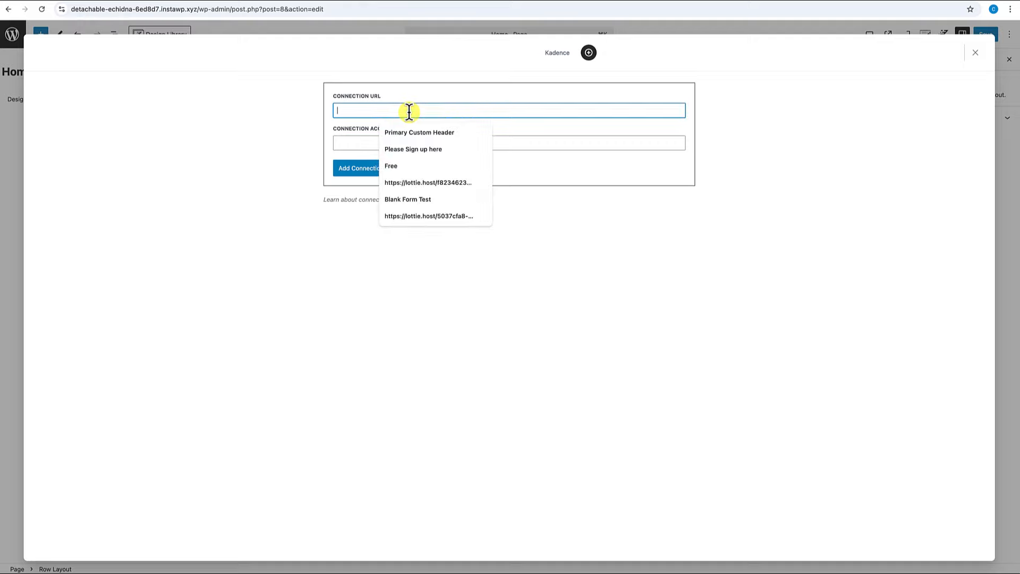
key("super+v")
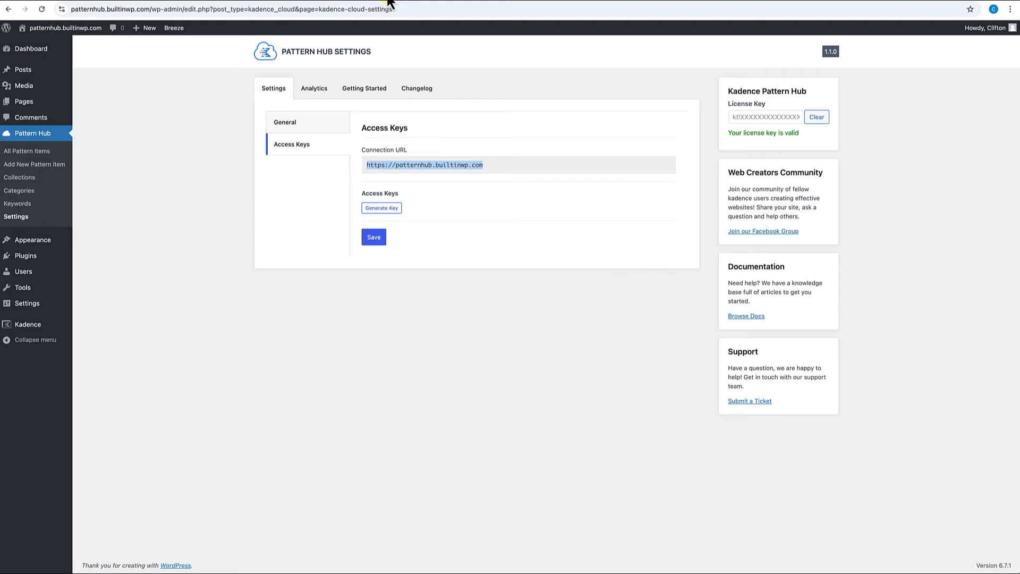
Generate a first access key with the note 'All Collections'.
left_click(387, 209)
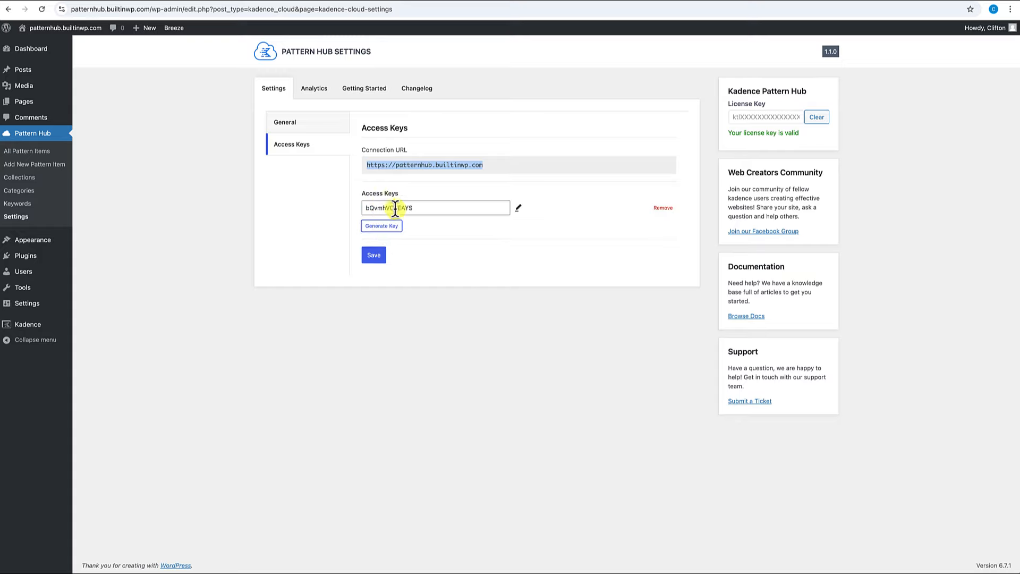
left_click(522, 210)
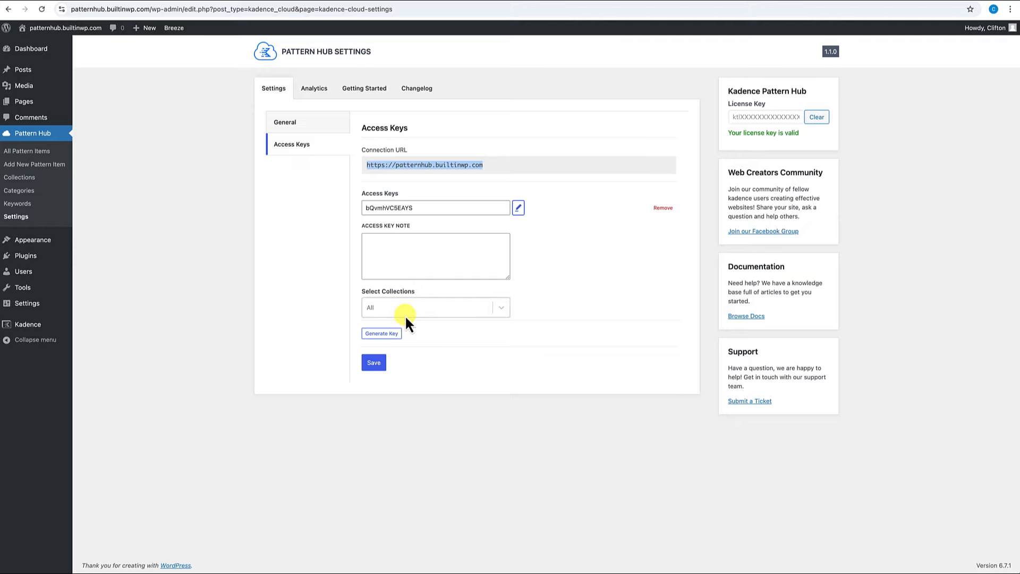
left_click(502, 311)
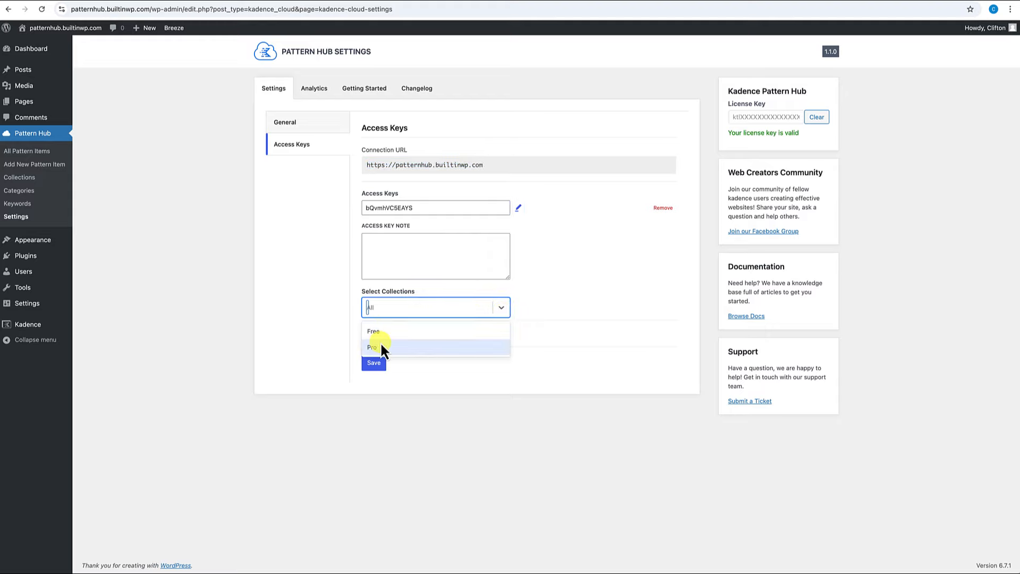
left_click(523, 301)
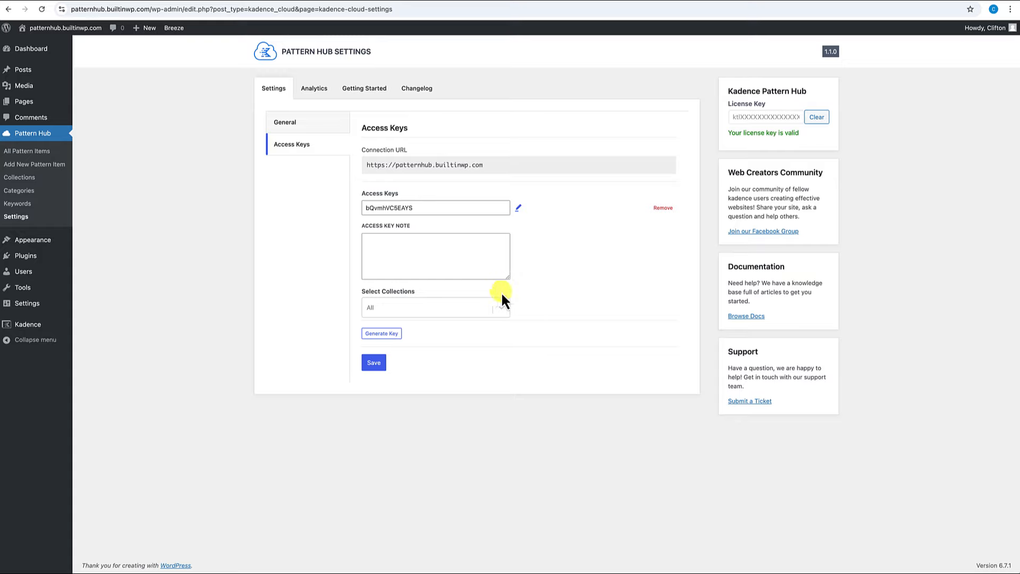
left_click(455, 258)
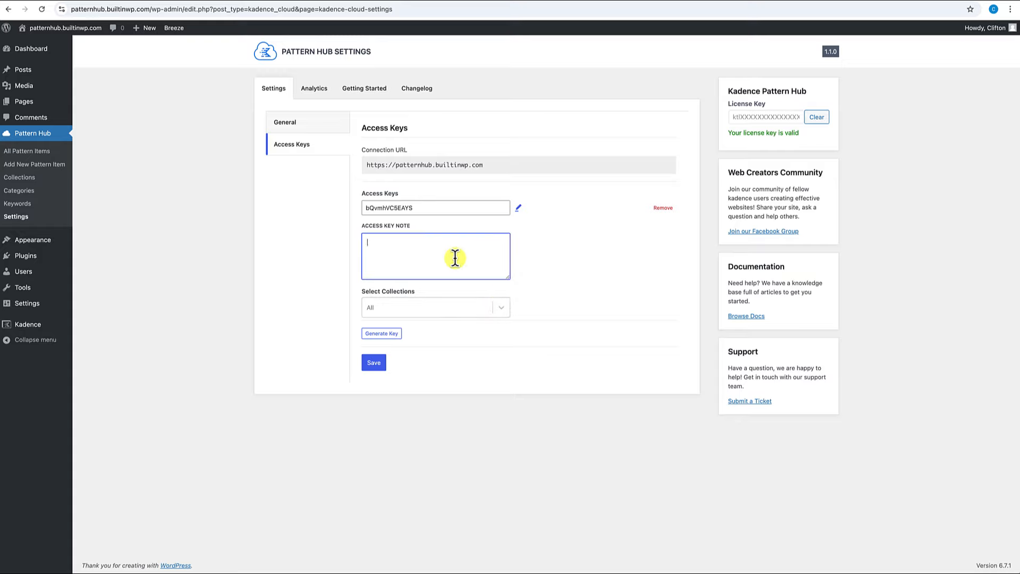
type("All Collections")
Generate a second access key with the note 'Free Collection'.
left_click(396, 333)
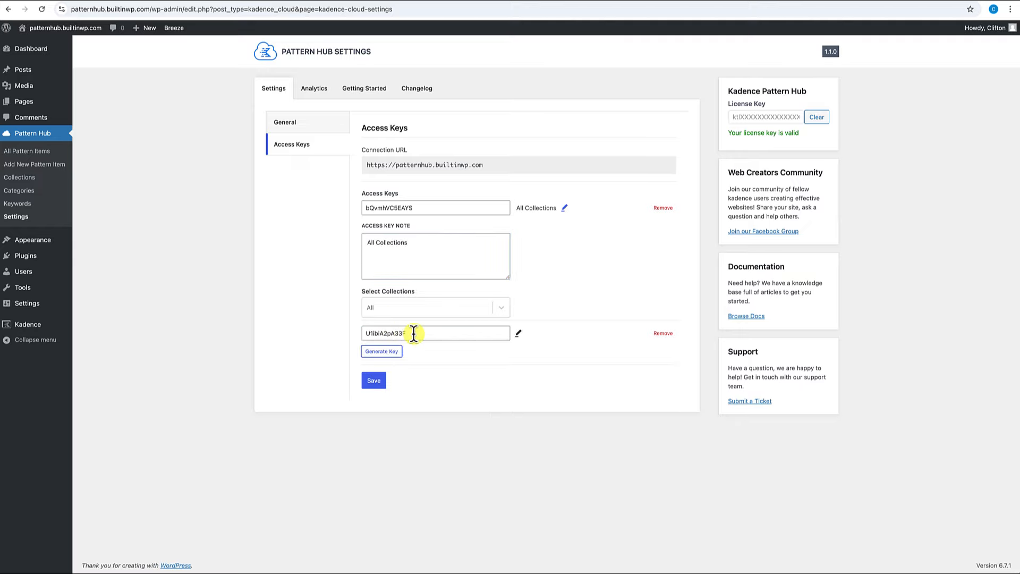
left_click(518, 334)
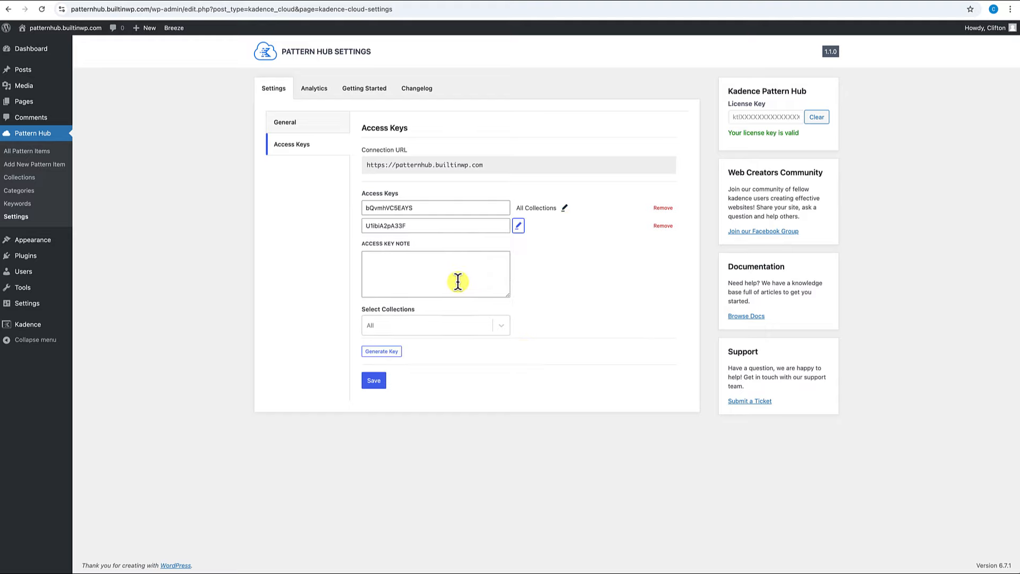
left_click(457, 279)
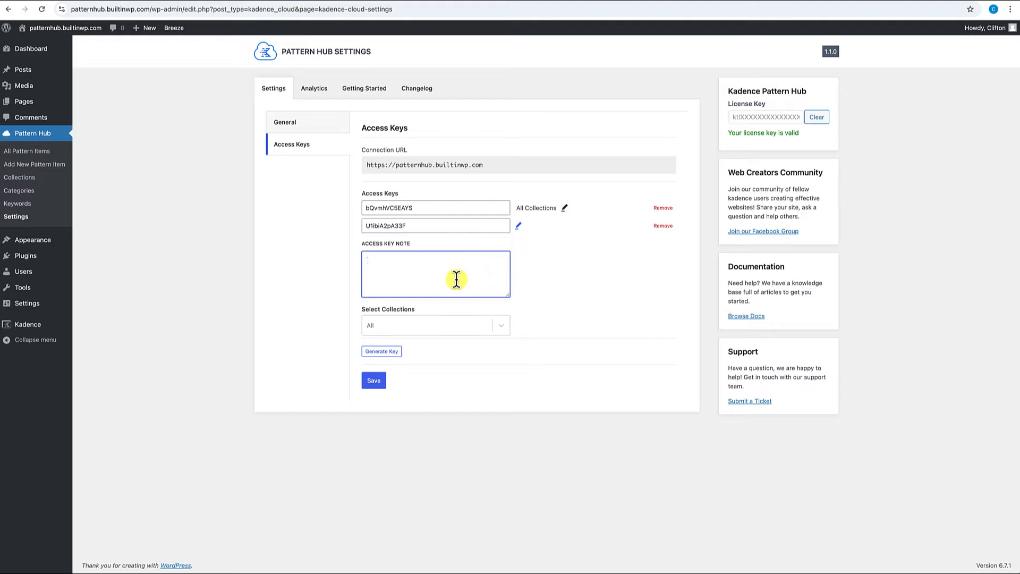
type("Free Collection")
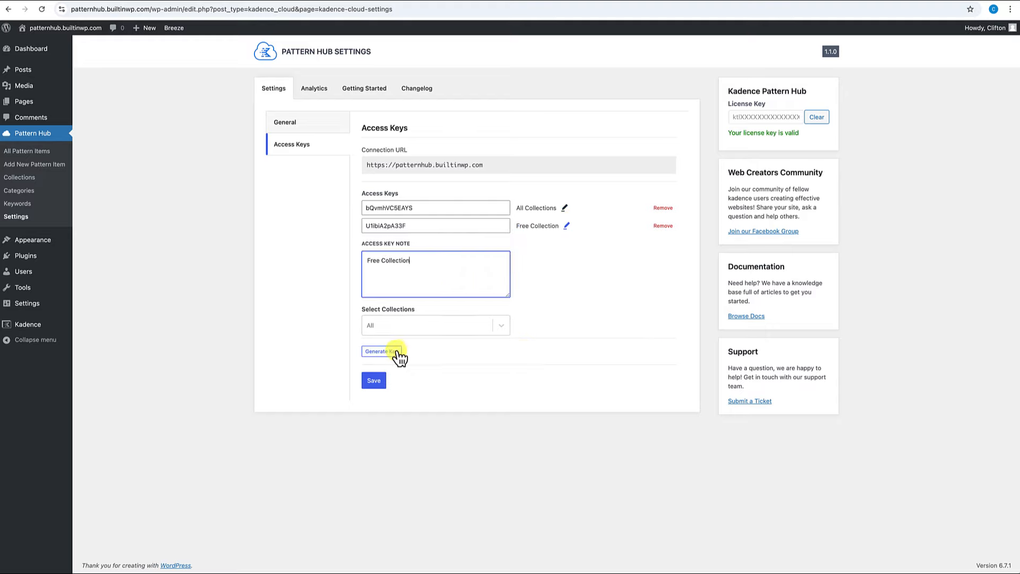
Generate a third access key noted 'Pro Collection', limited to the Pro collection.
left_click(397, 351)
left_click(417, 292)
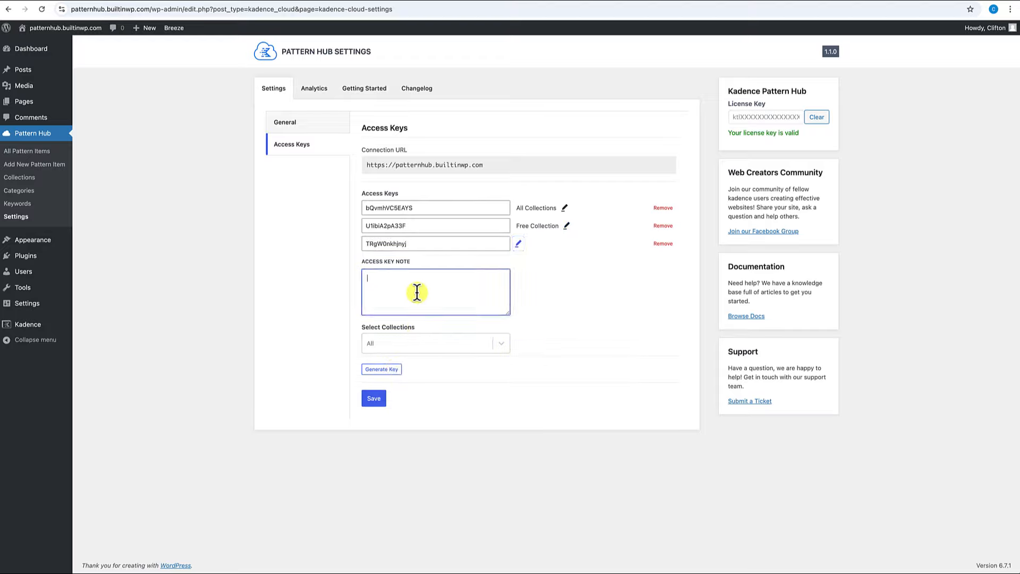
type("Pro Collection")
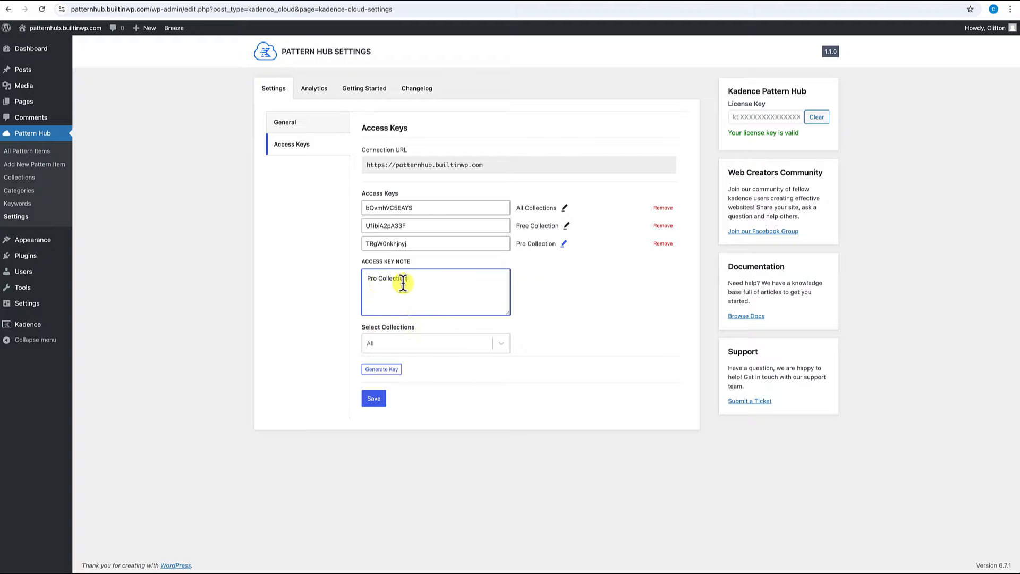
left_click(502, 344)
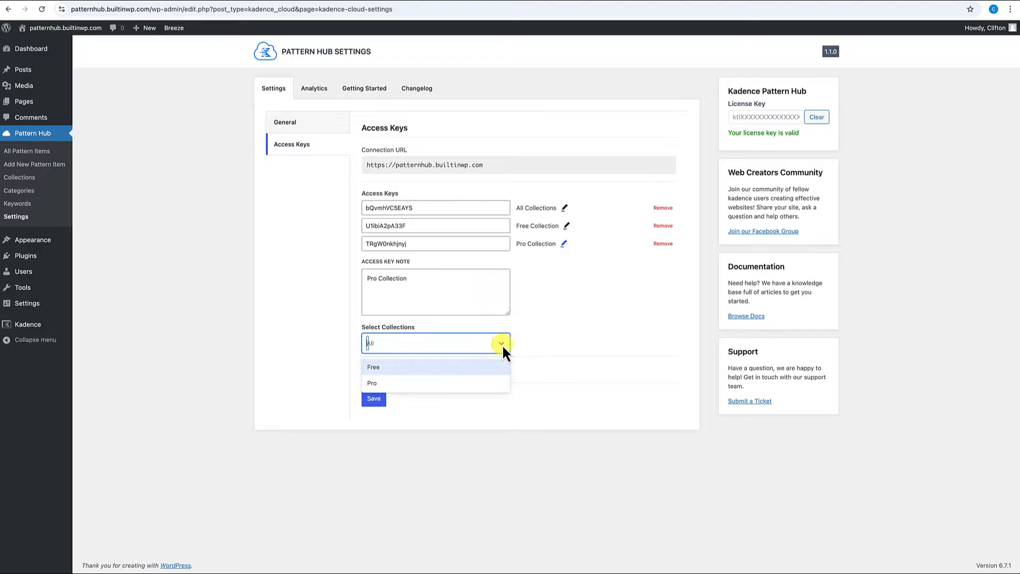
left_click(415, 379)
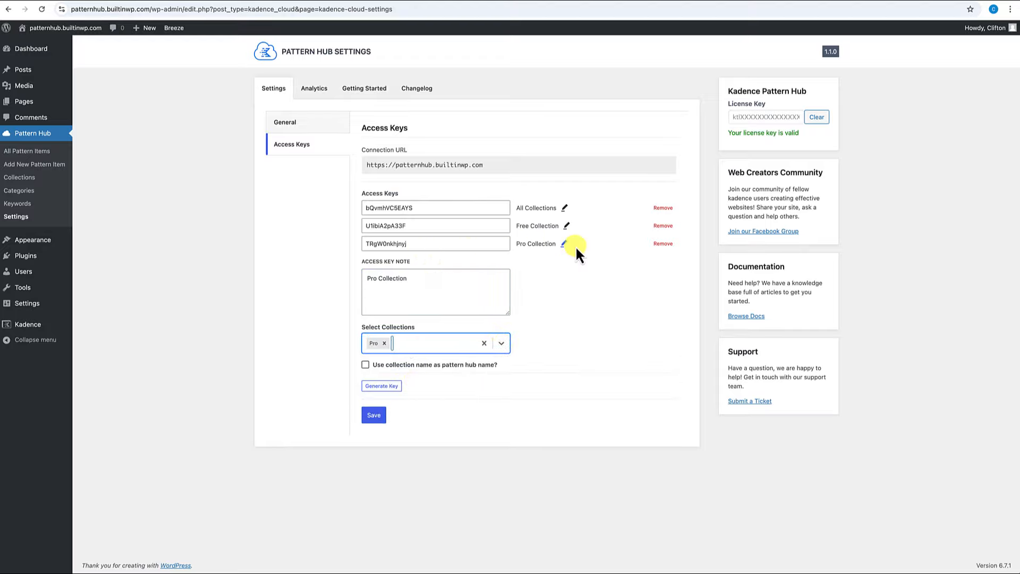
Limit the Free Collection key to Free patterns, save the keys, and copy the All Collections key.
left_click(566, 225)
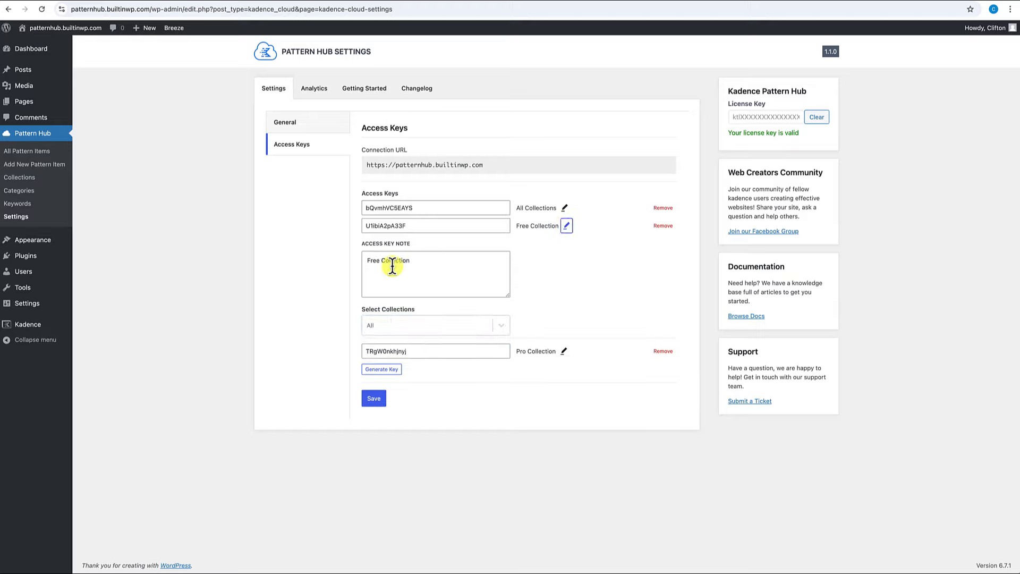
left_click(502, 327)
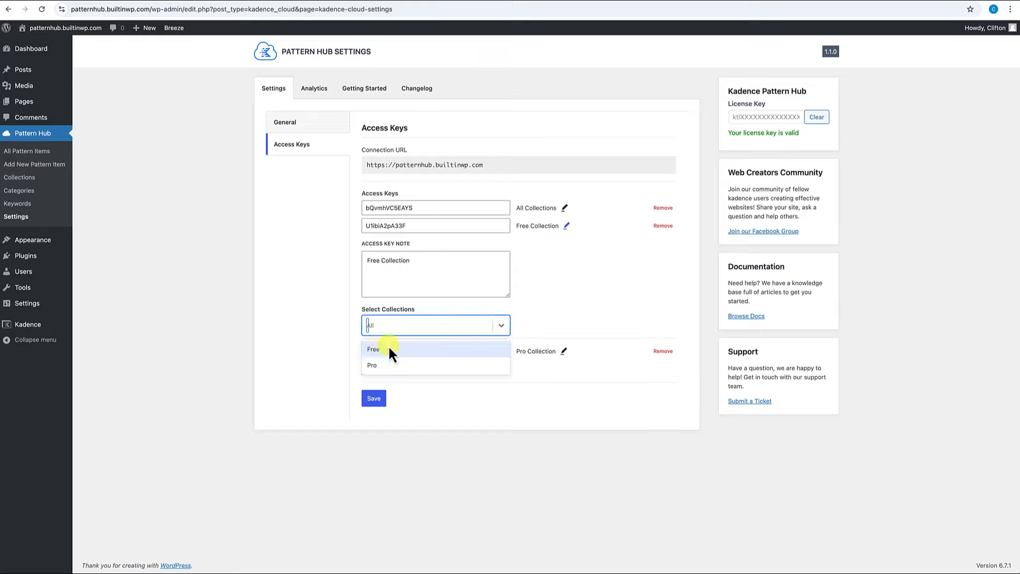
left_click(376, 350)
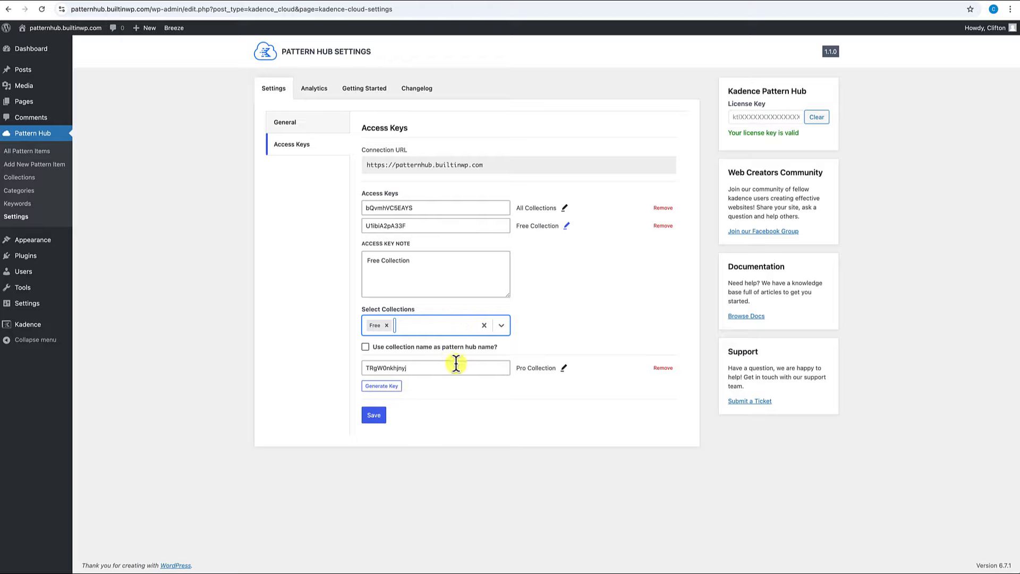
left_click(376, 416)
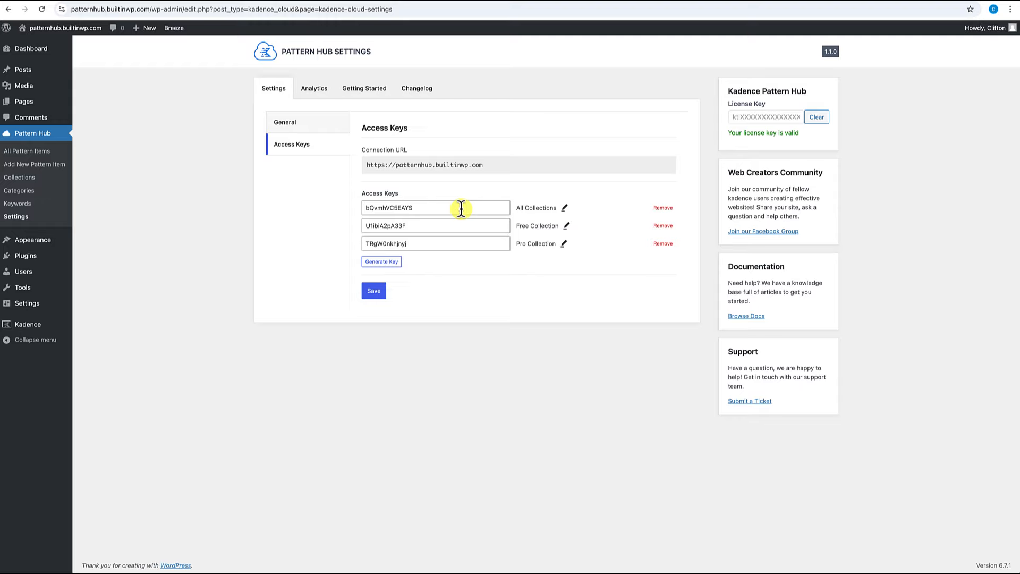
left_click(424, 207)
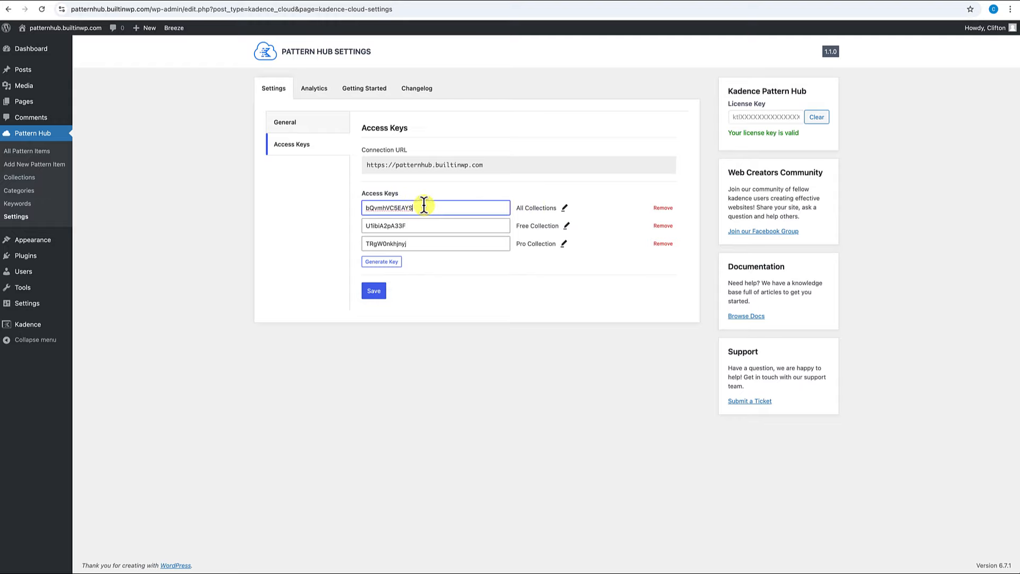
left_click_drag(425, 206, 365, 206)
key("ctrl+c")
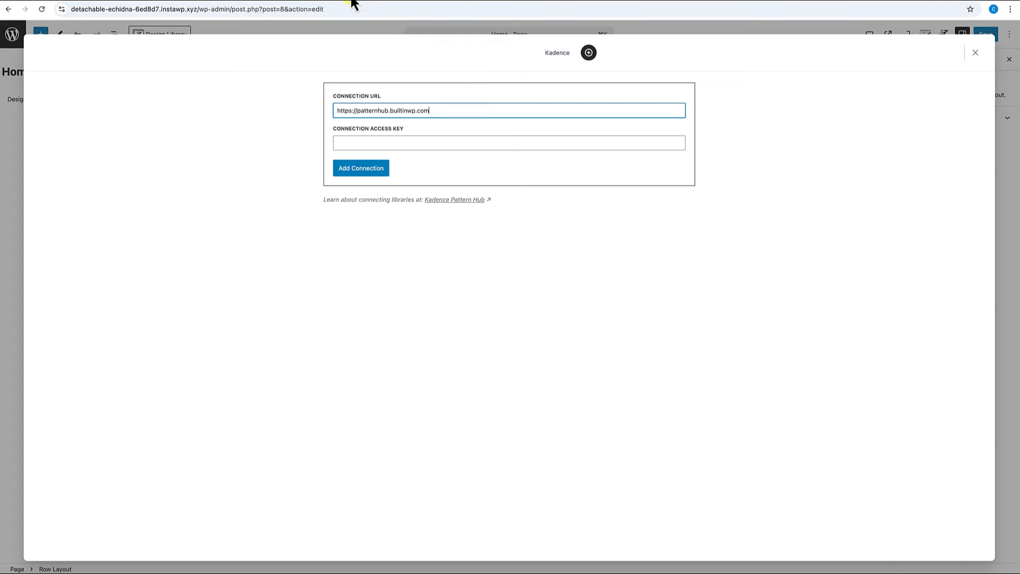
Paste the copied access key into the Connection Access Key field and add the connection.
left_click(364, 143)
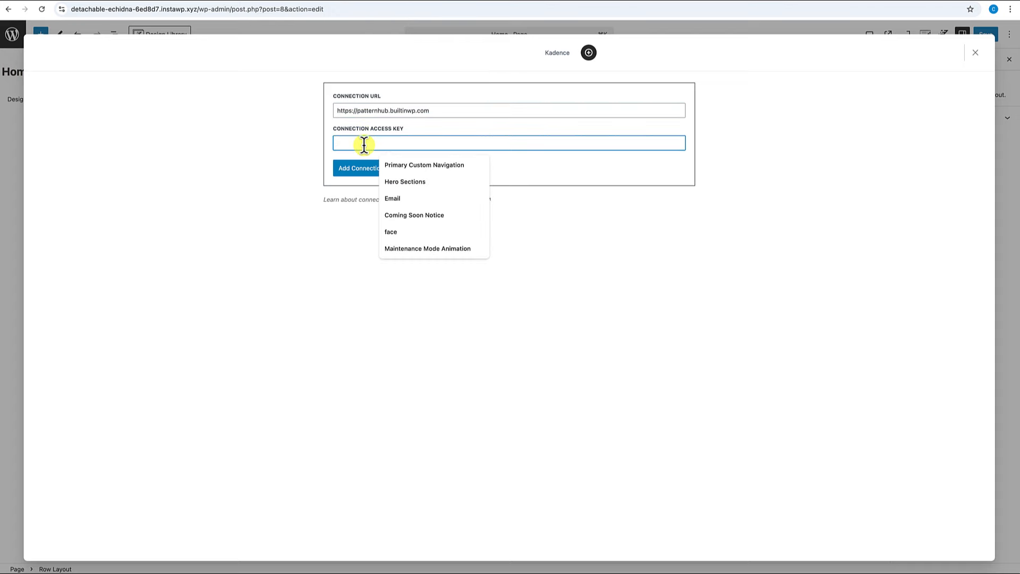
key("ctrl+v")
left_click(369, 170)
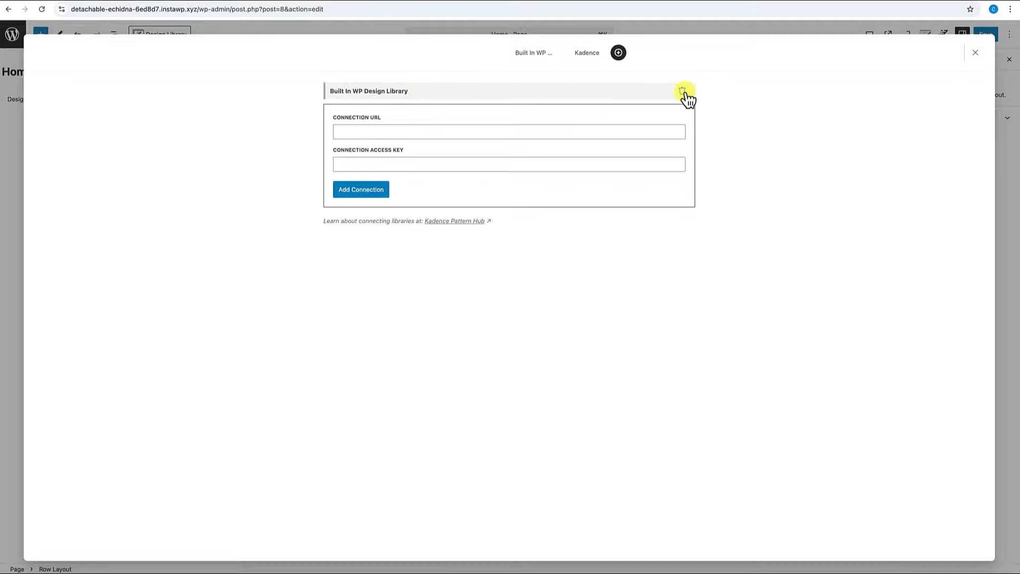
left_click(533, 54)
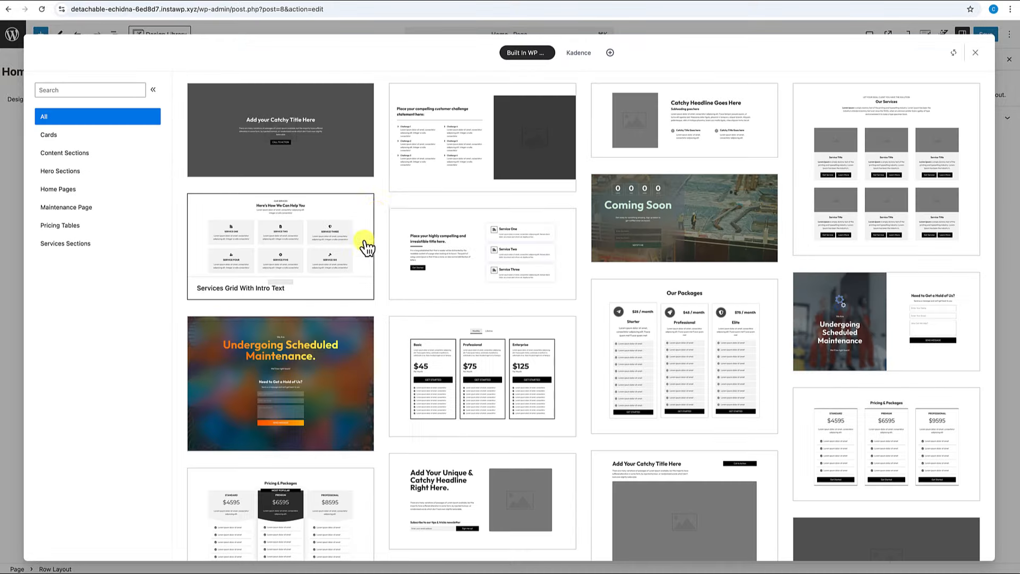
scroll(418, 245, "down", 5)
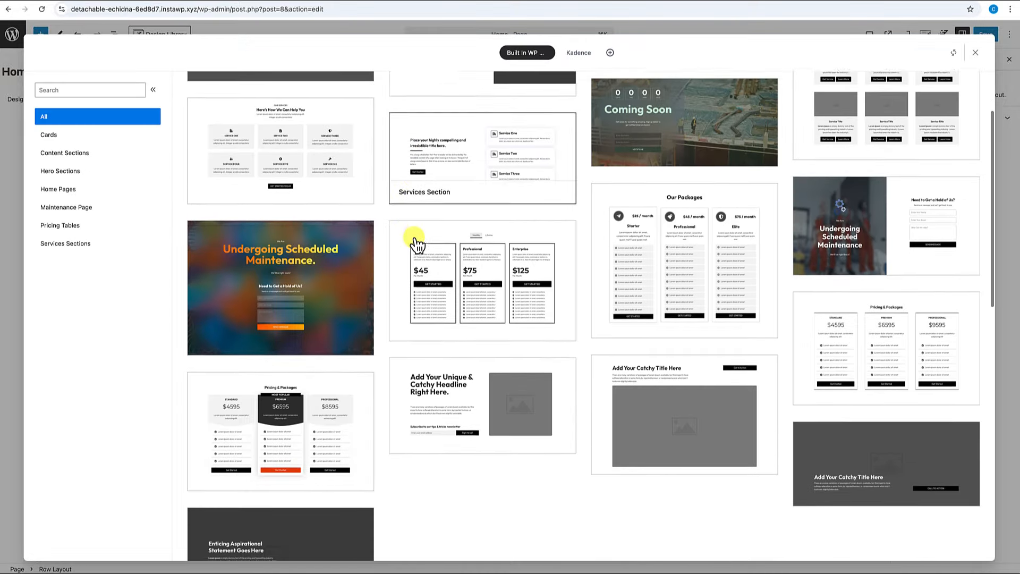
scroll(416, 243, "down", 10)
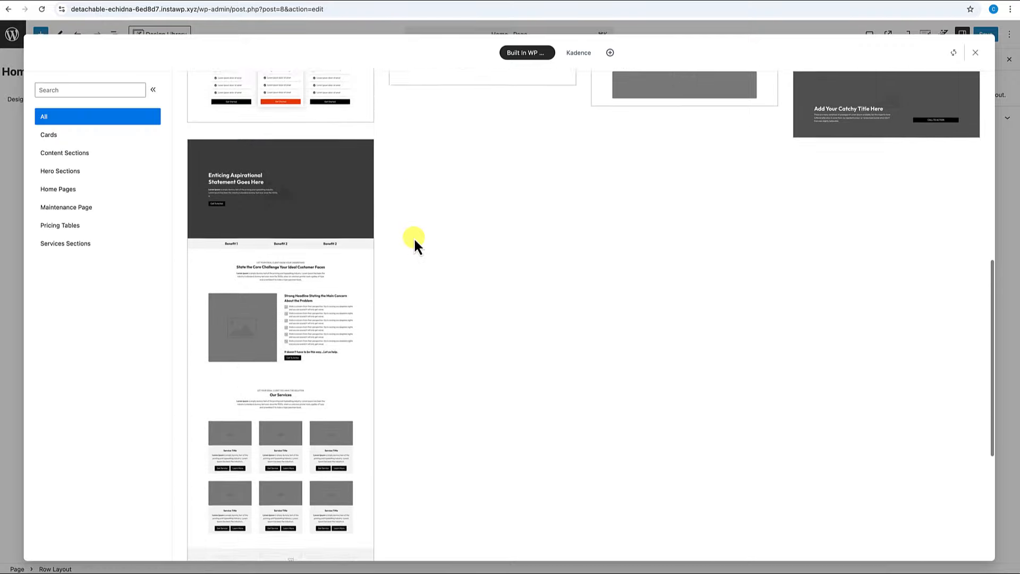
scroll(413, 243, "down", 2)
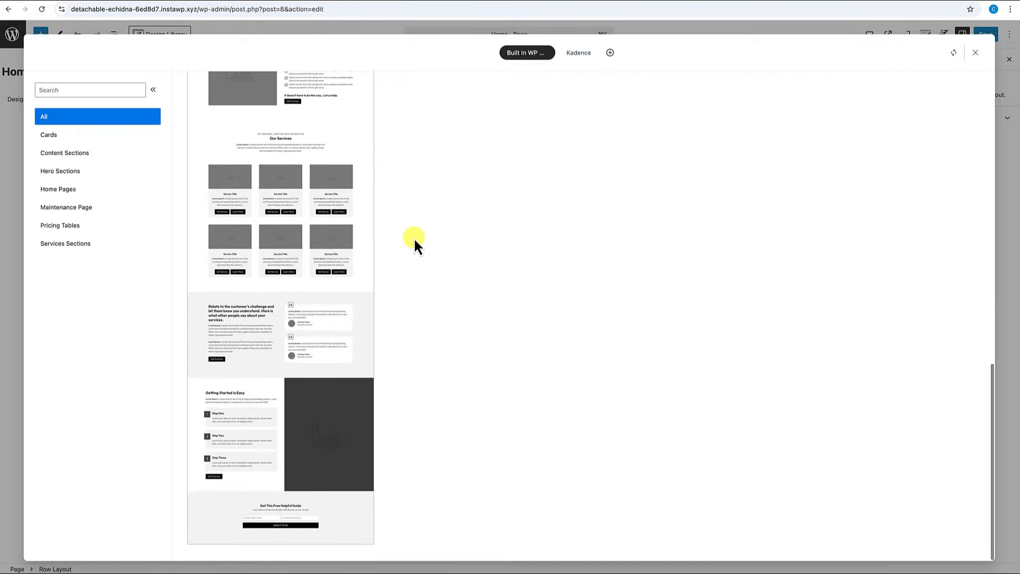
scroll(415, 240, "up", 15)
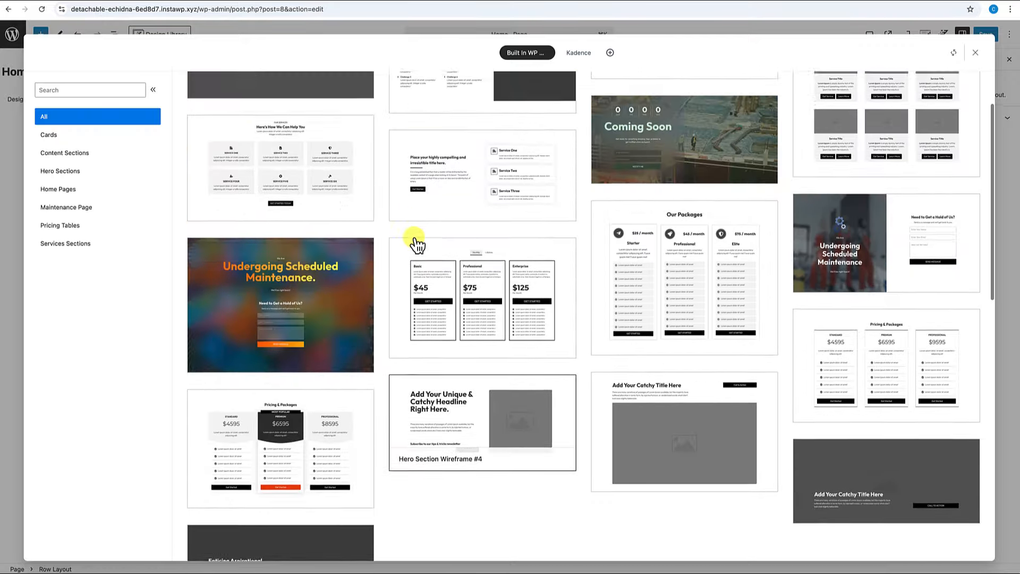
scroll(416, 243, "up", 2)
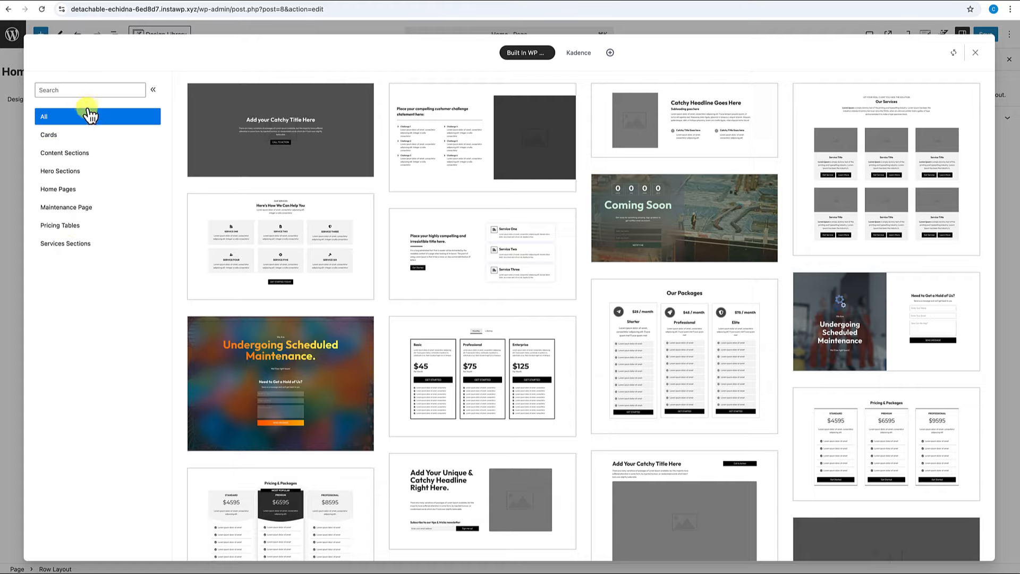
left_click(92, 90)
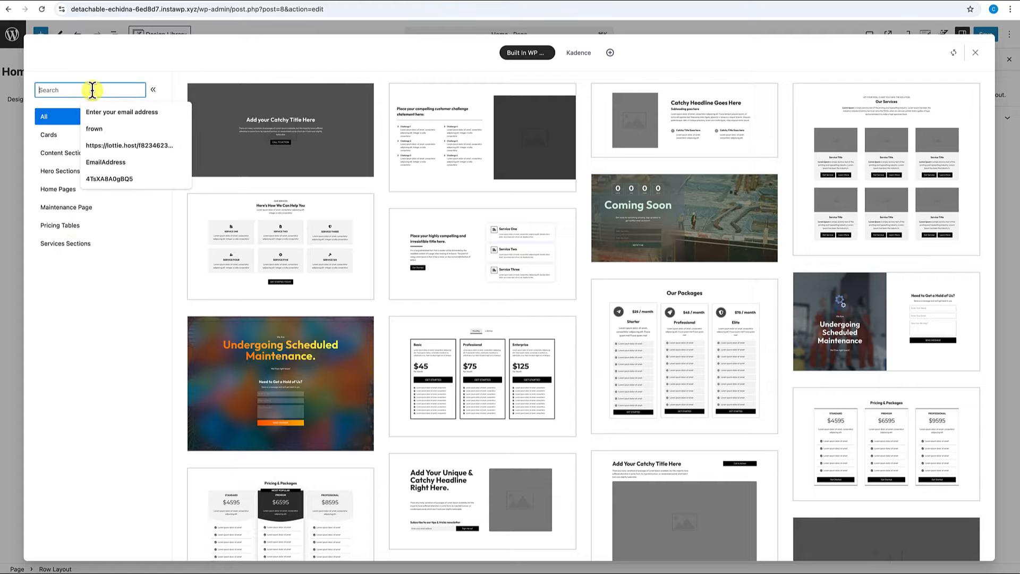
type("hero")
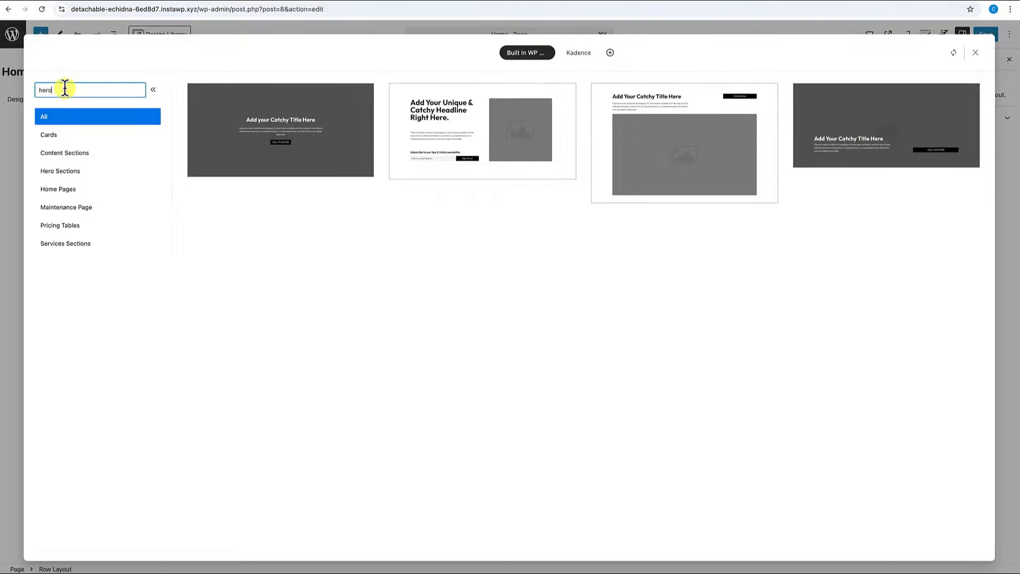
key("BackSpace")
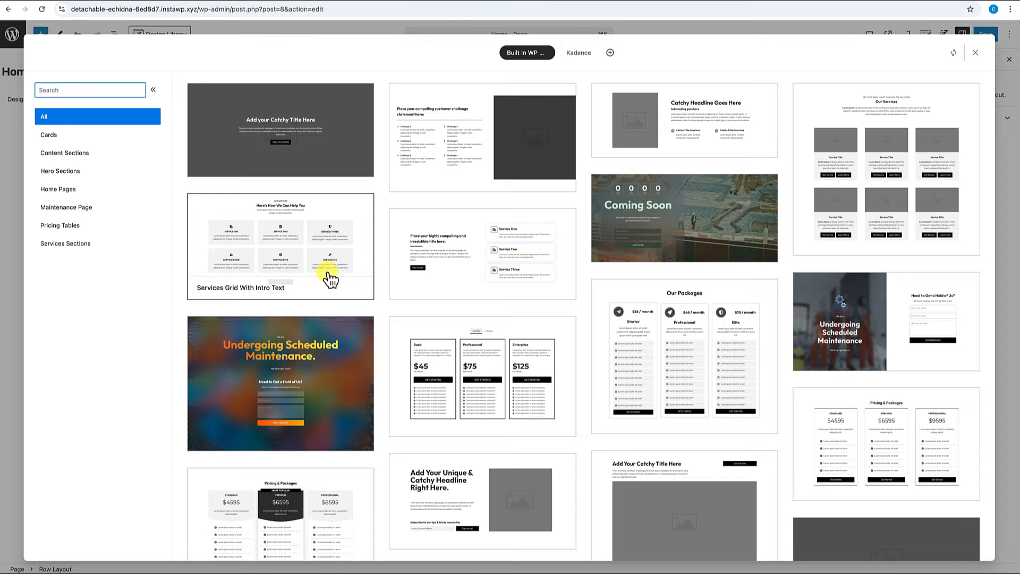
scroll(348, 323, "down", 1)
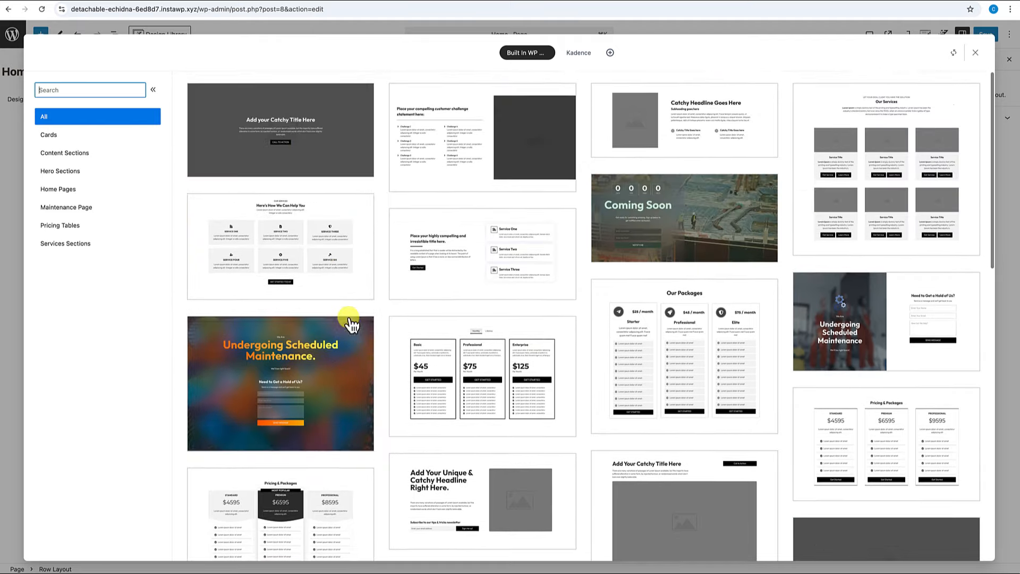
Insert the dark 'Add your Catchy Title Here' hero and the matching image section below it.
left_click(344, 325)
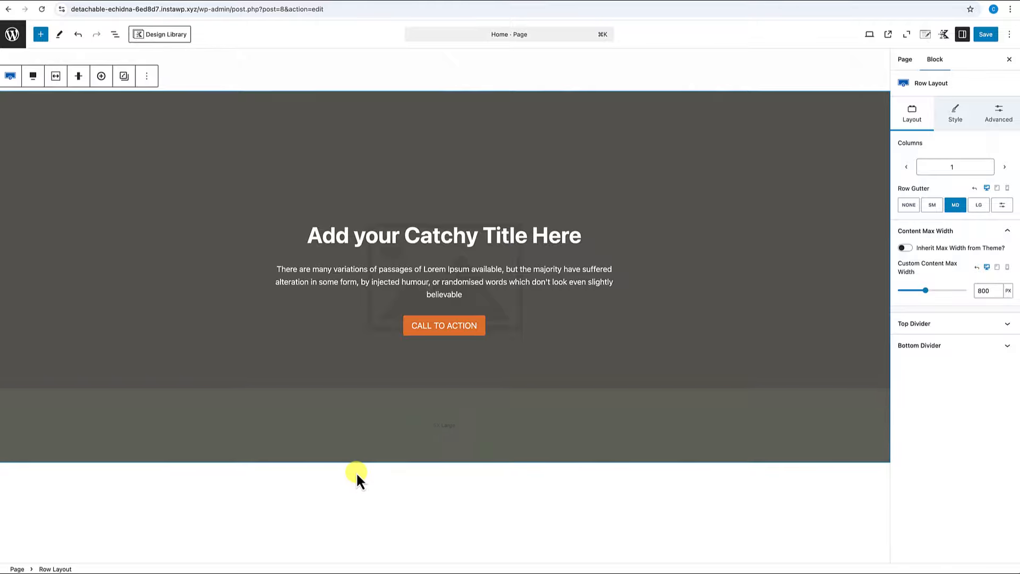
scroll(393, 426, "down", 2)
left_click(280, 416)
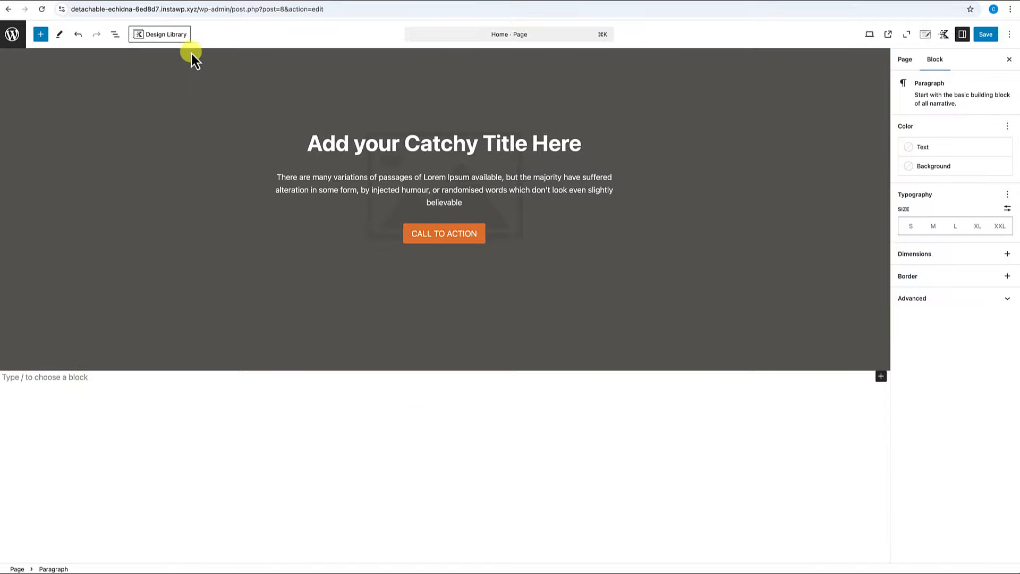
left_click(175, 35)
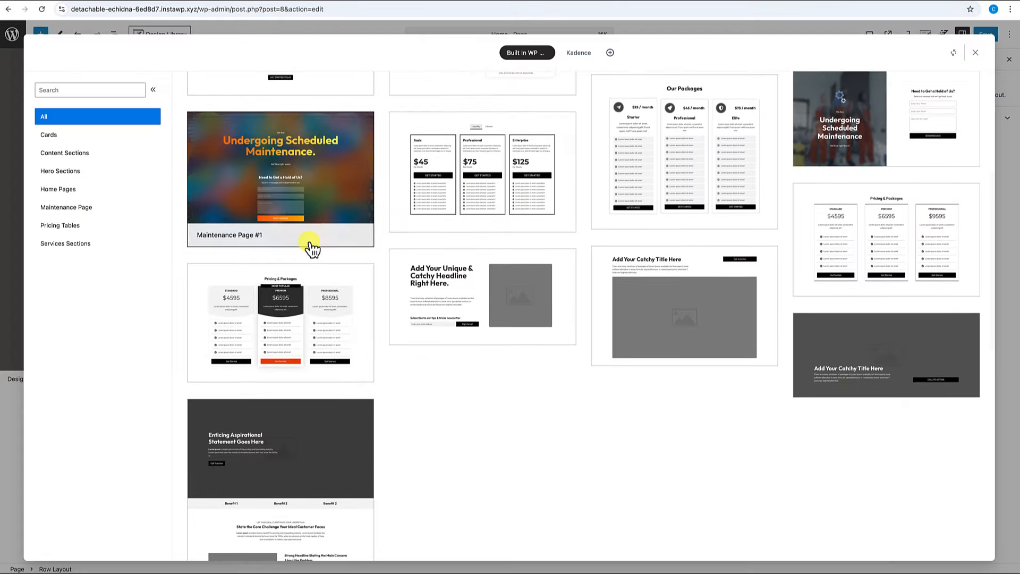
left_click(703, 326)
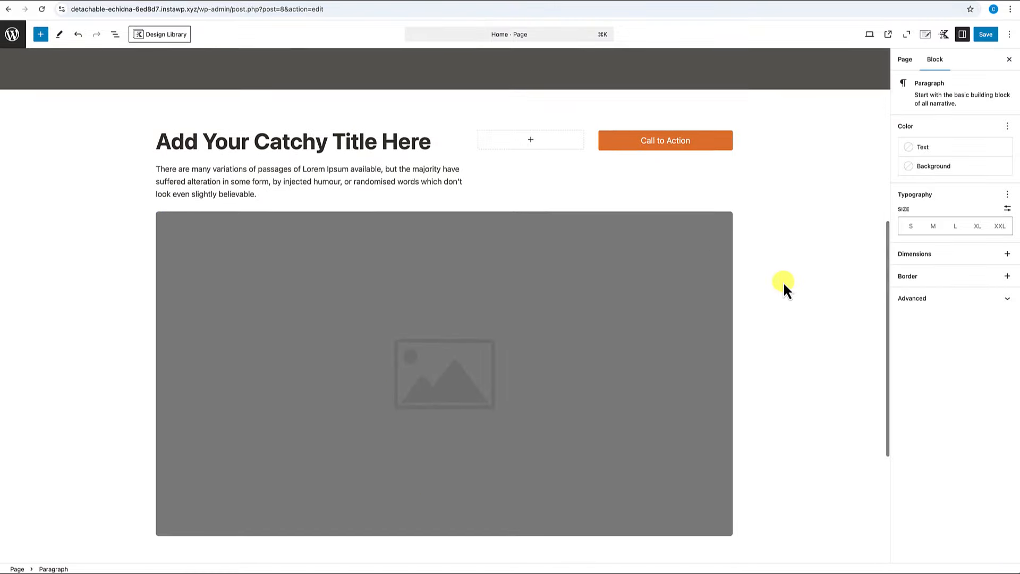
left_click(62, 342)
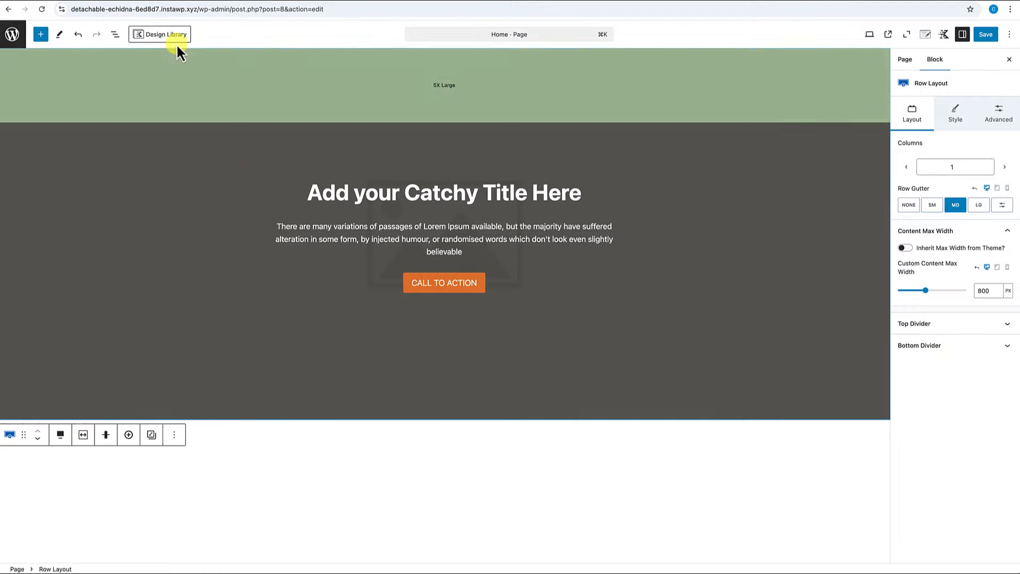
Insert the Services Grid With Intro Text pattern.
left_click(176, 36)
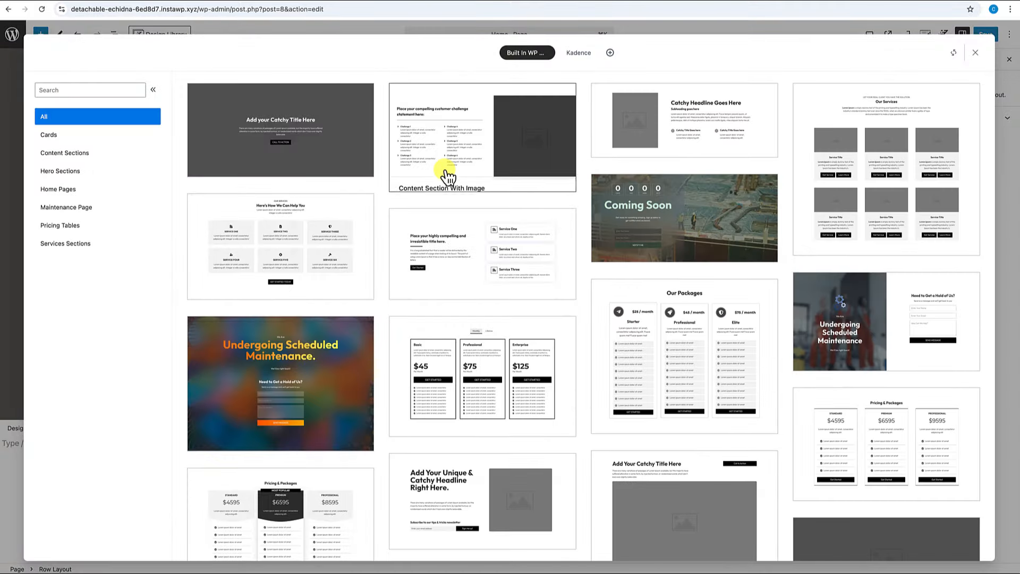
left_click(328, 260)
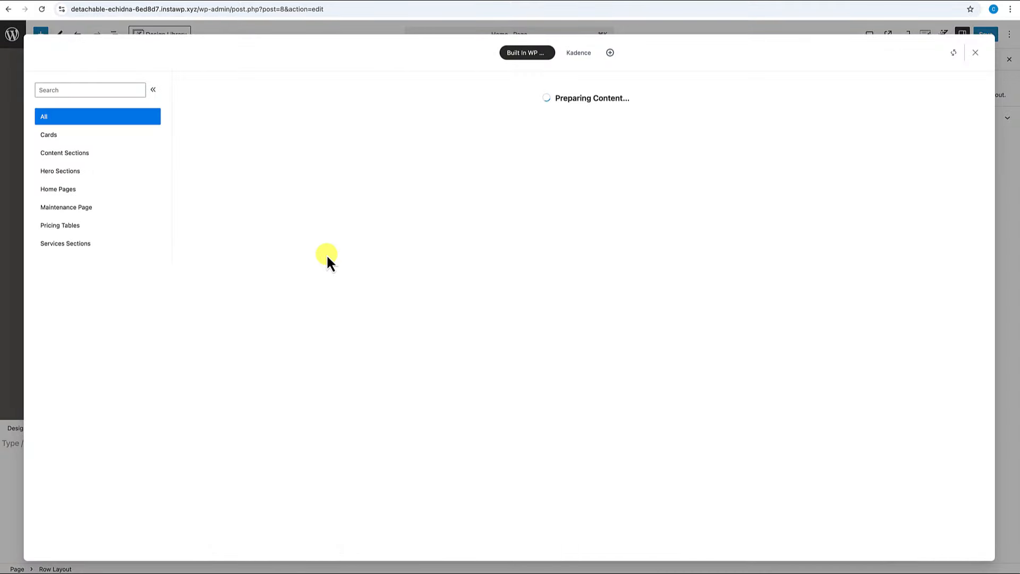
scroll(404, 273, "down", 4)
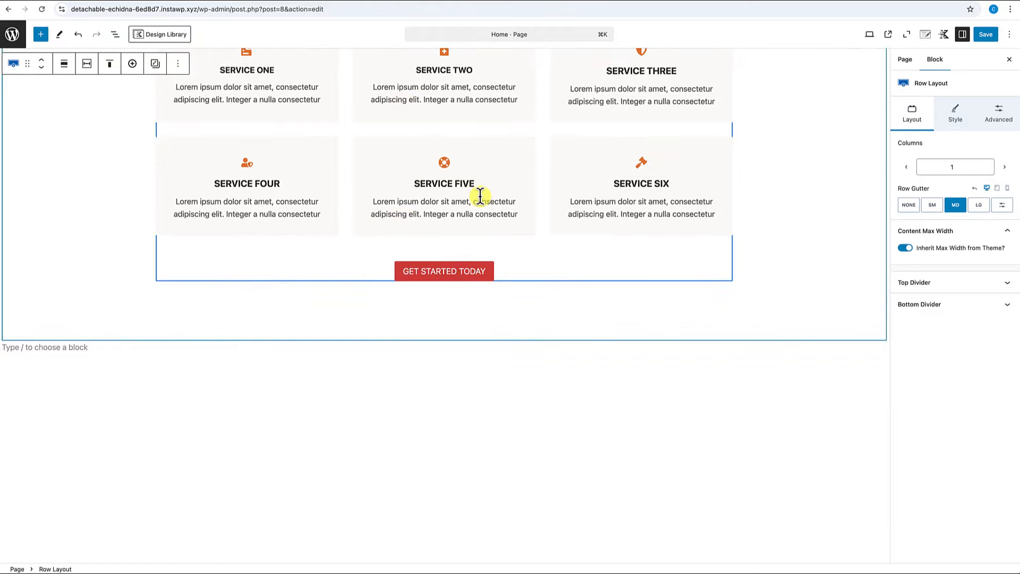
scroll(460, 198, "up", 2)
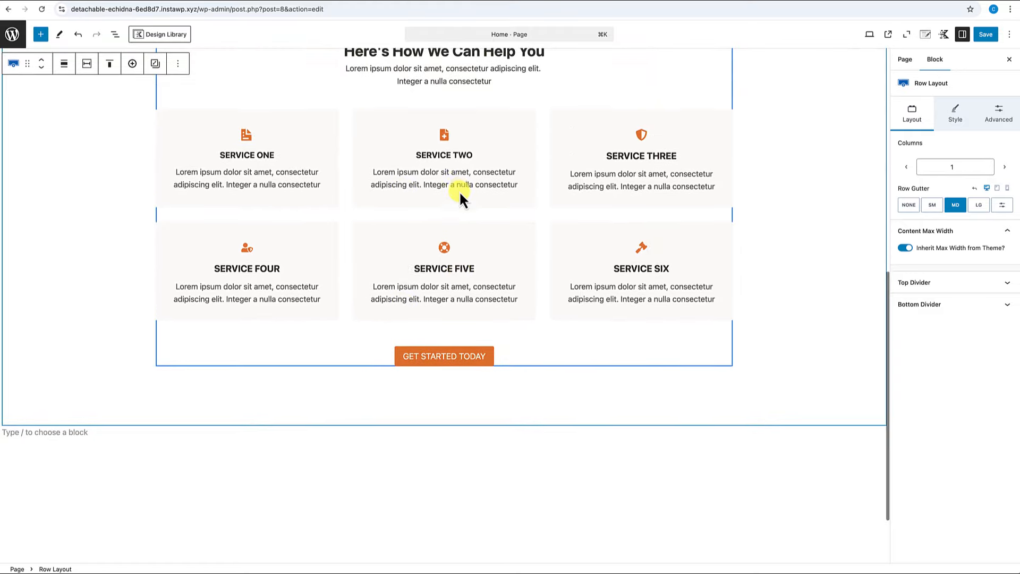
scroll(459, 191, "up", 1)
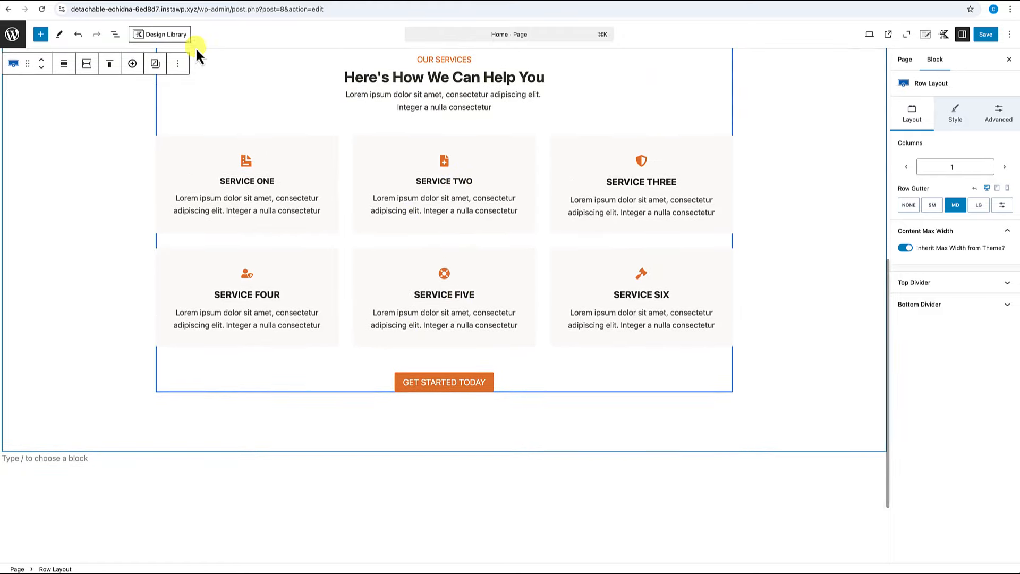
Add the three-service section and the 'Catchy Headline Goes Here' content section.
left_click(164, 35)
scroll(317, 301, "down", 1)
scroll(318, 302, "down", 1)
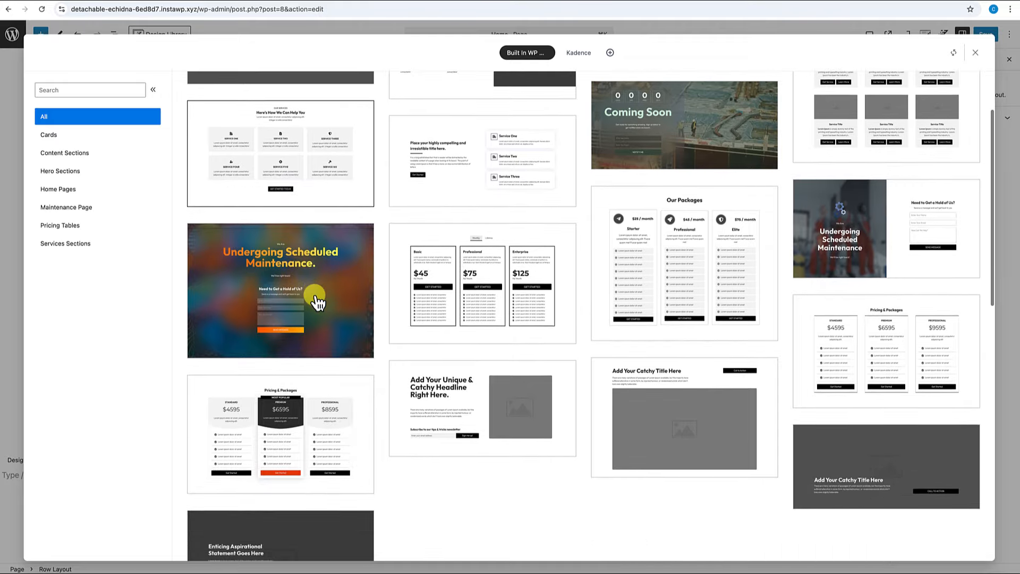
left_click(471, 186)
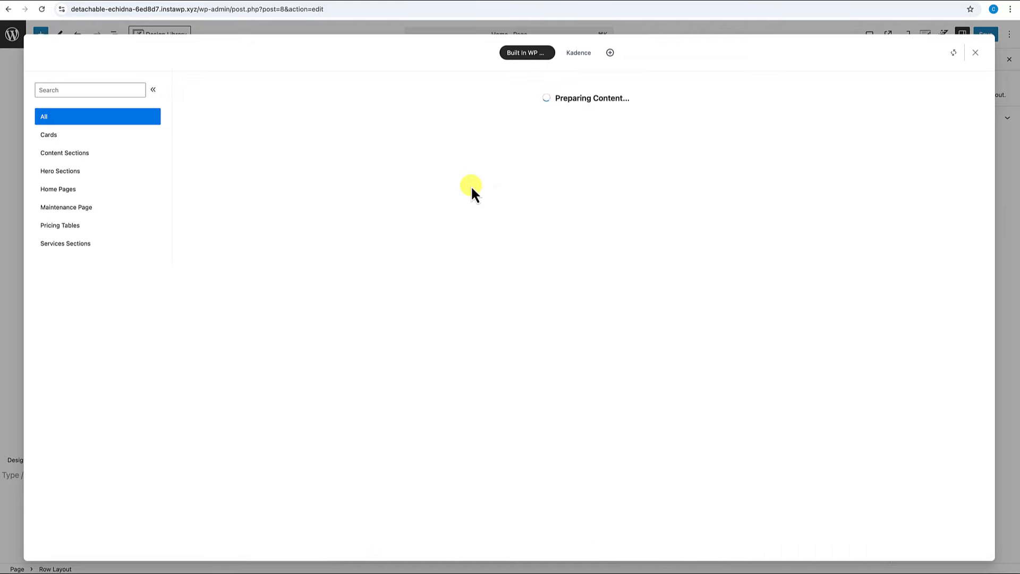
left_click(168, 36)
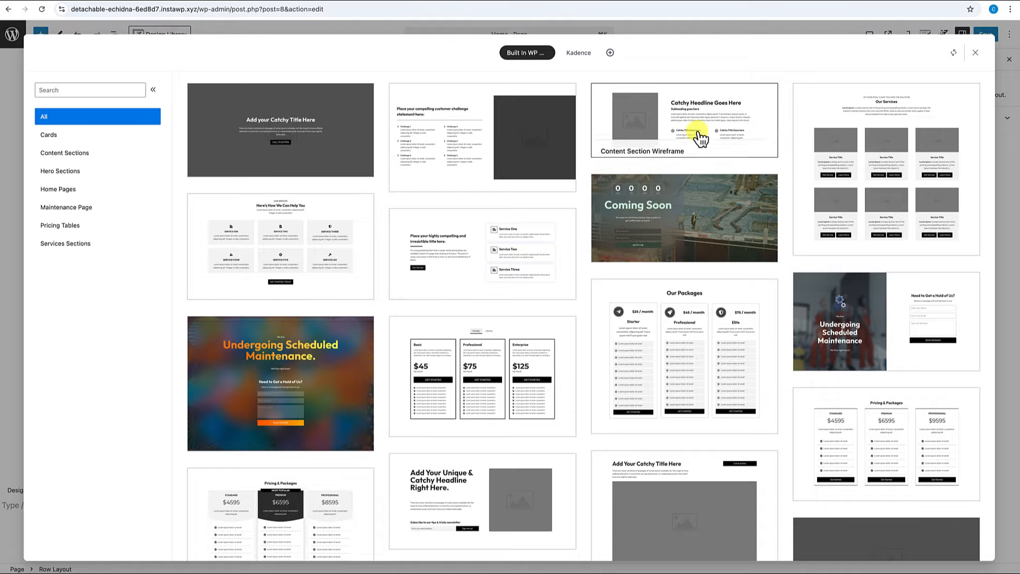
left_click(702, 137)
scroll(564, 360, "down", 3)
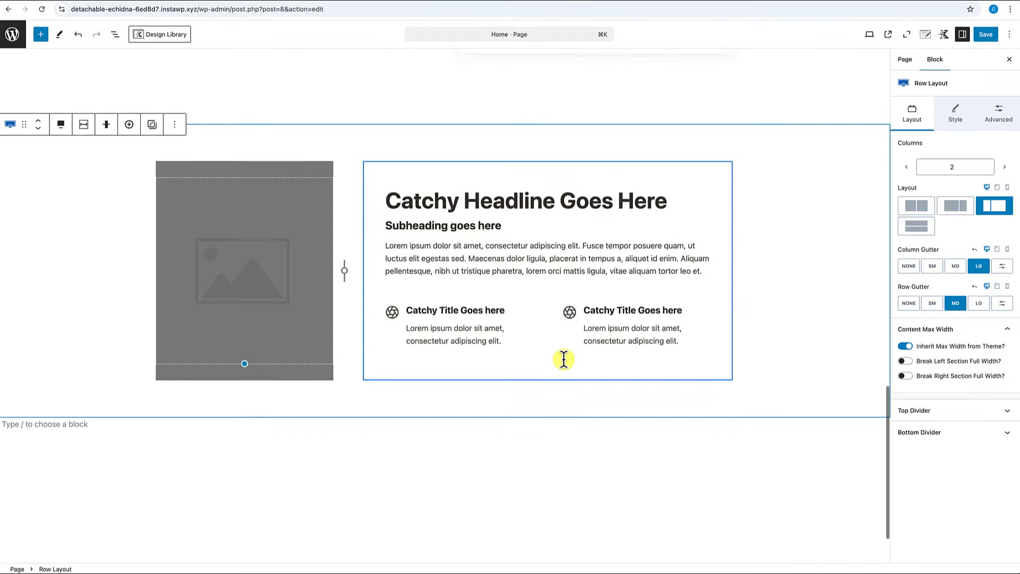
scroll(565, 364, "up", 4)
Browse the pattern library once more, then save the Home page.
left_click(161, 35)
scroll(427, 288, "down", 1)
scroll(425, 285, "down", 3)
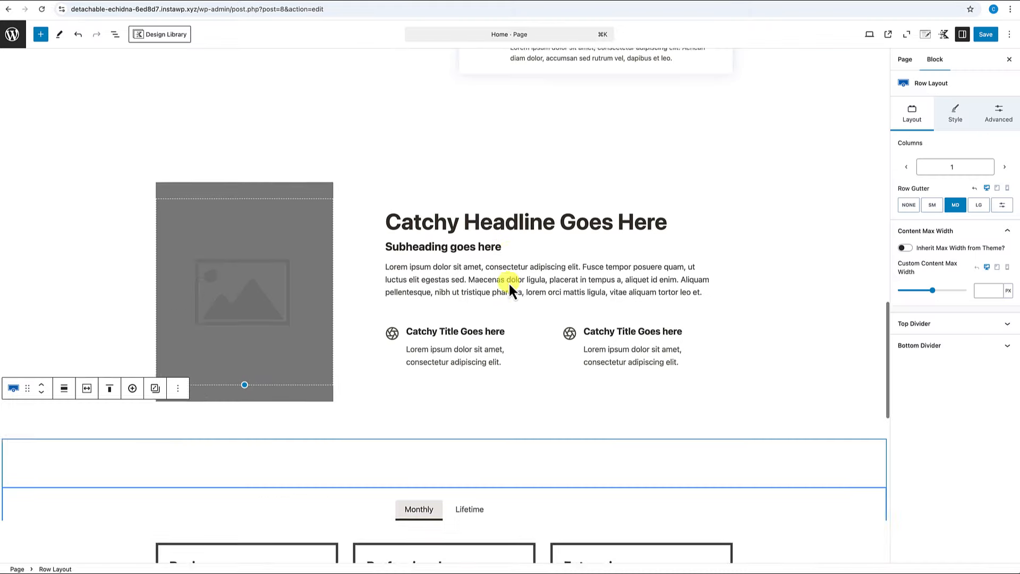
scroll(509, 282, "up", 10)
scroll(508, 282, "up", 5)
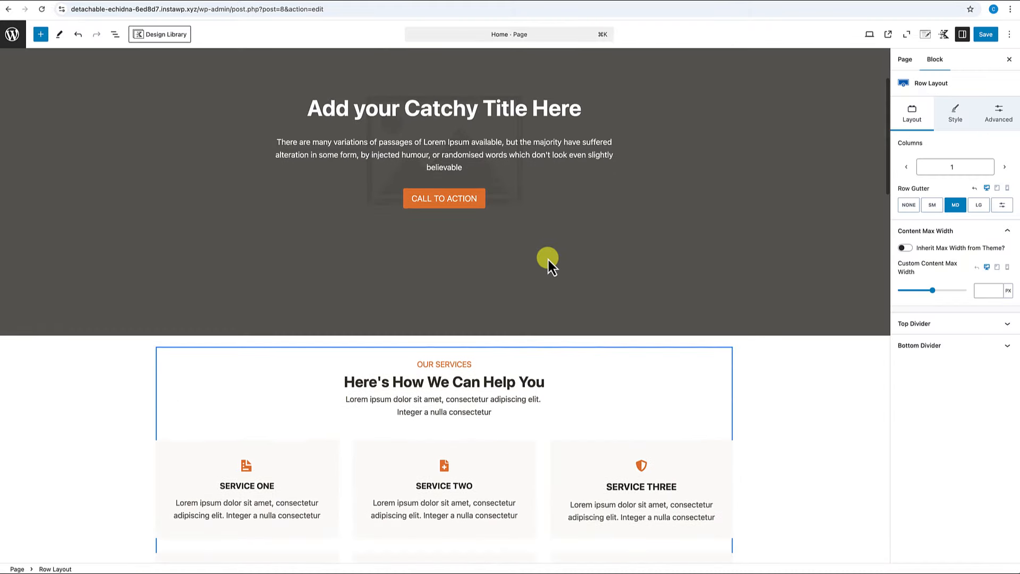
left_click(986, 35)
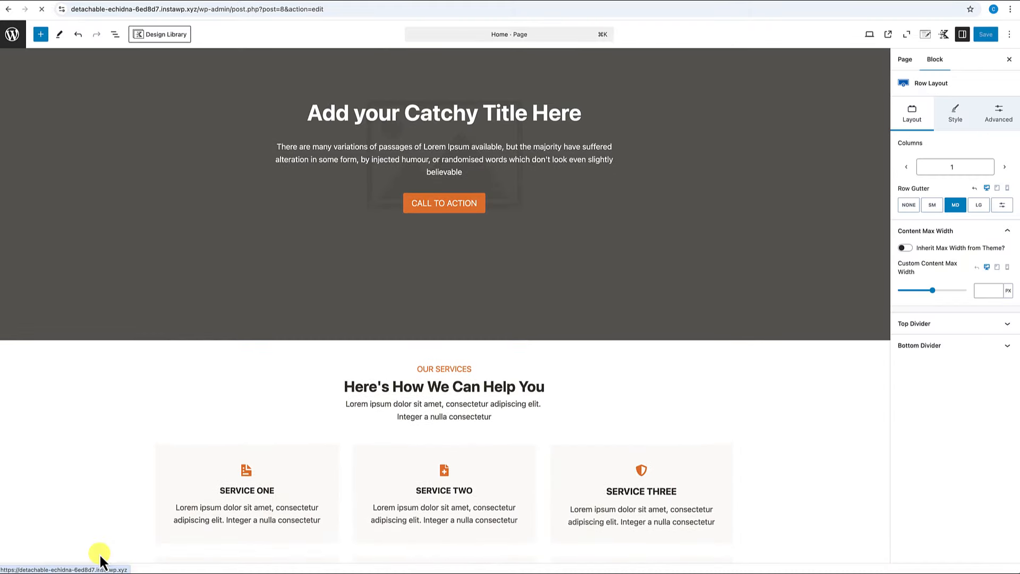
Open the published Home page and scroll through its hero, services, headline and pricing sections.
left_click(98, 553)
scroll(193, 477, "down", 10)
scroll(193, 477, "down", 13)
scroll(193, 477, "up", 6)
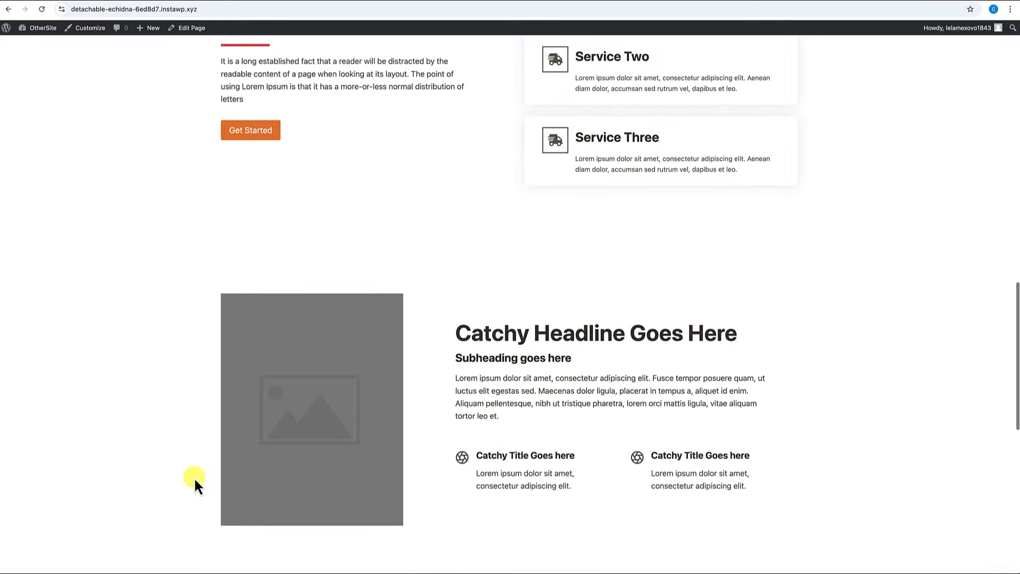
scroll(194, 480, "up", 10)
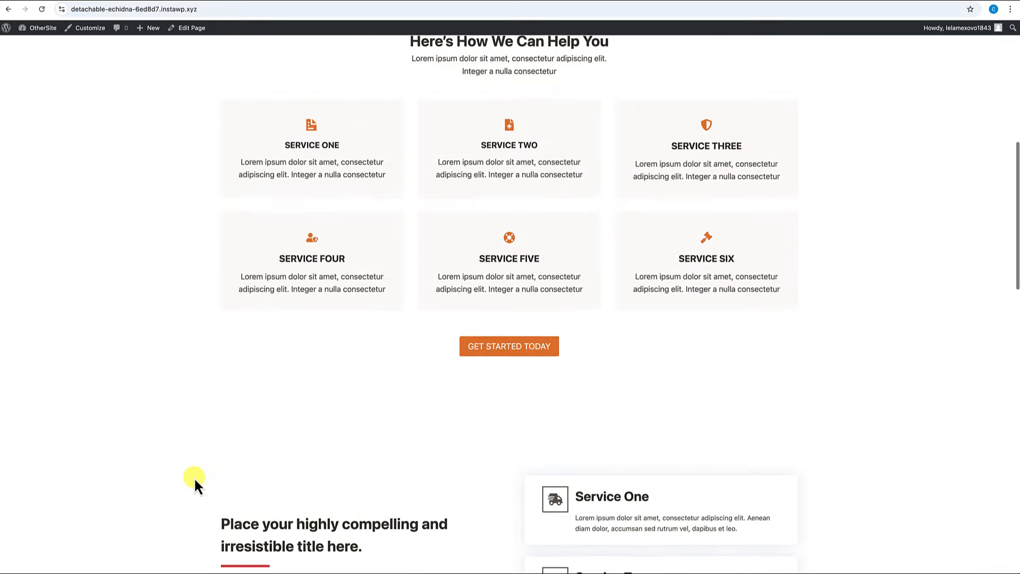
scroll(195, 480, "up", 9)
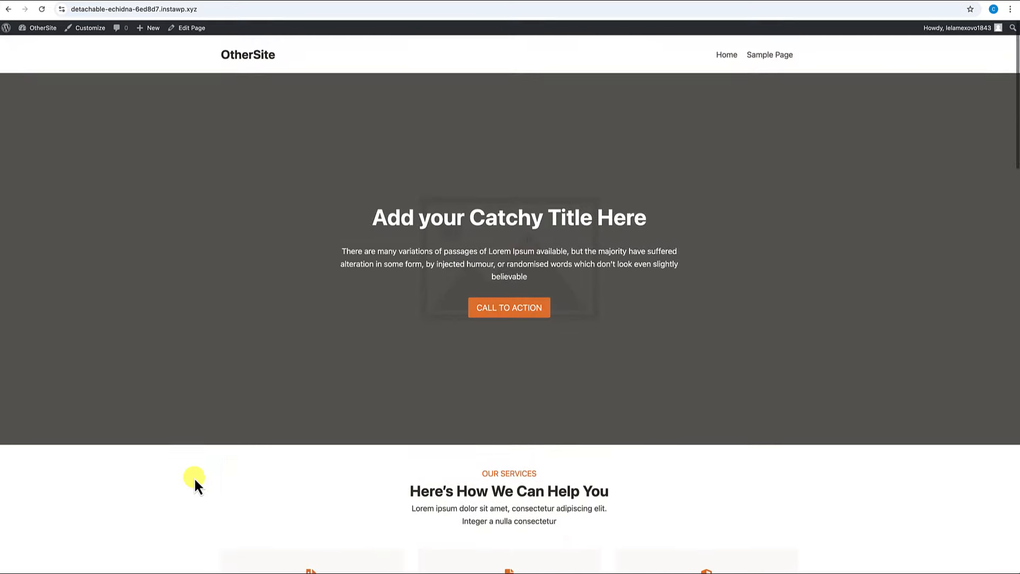